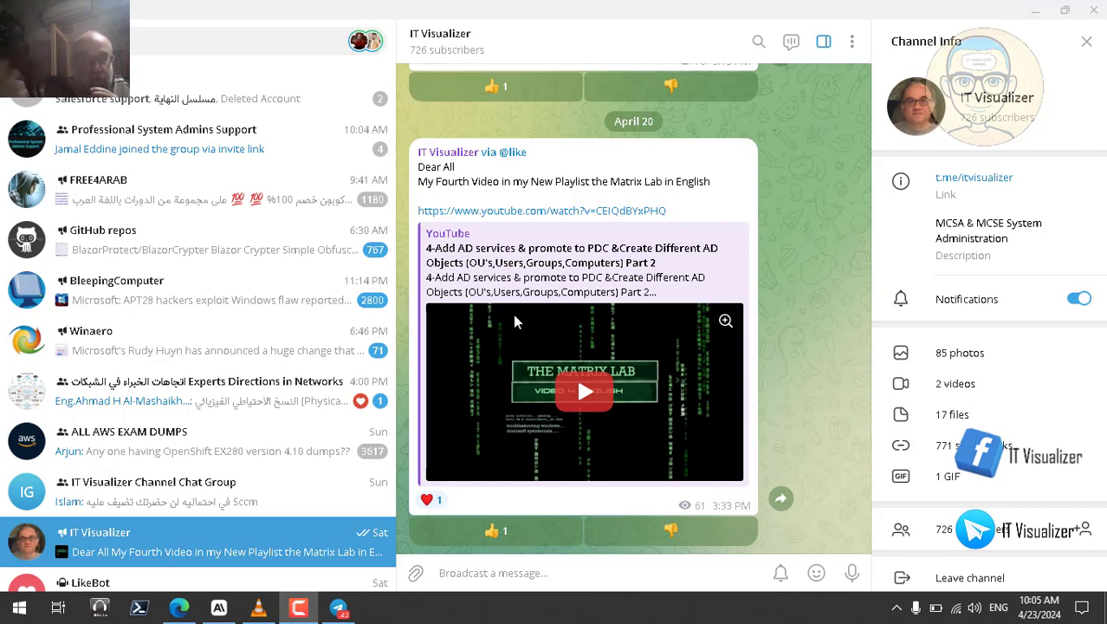
Step: Switch from Telegram to the VLC player showing the Active Directory tutorial
click(258, 607)
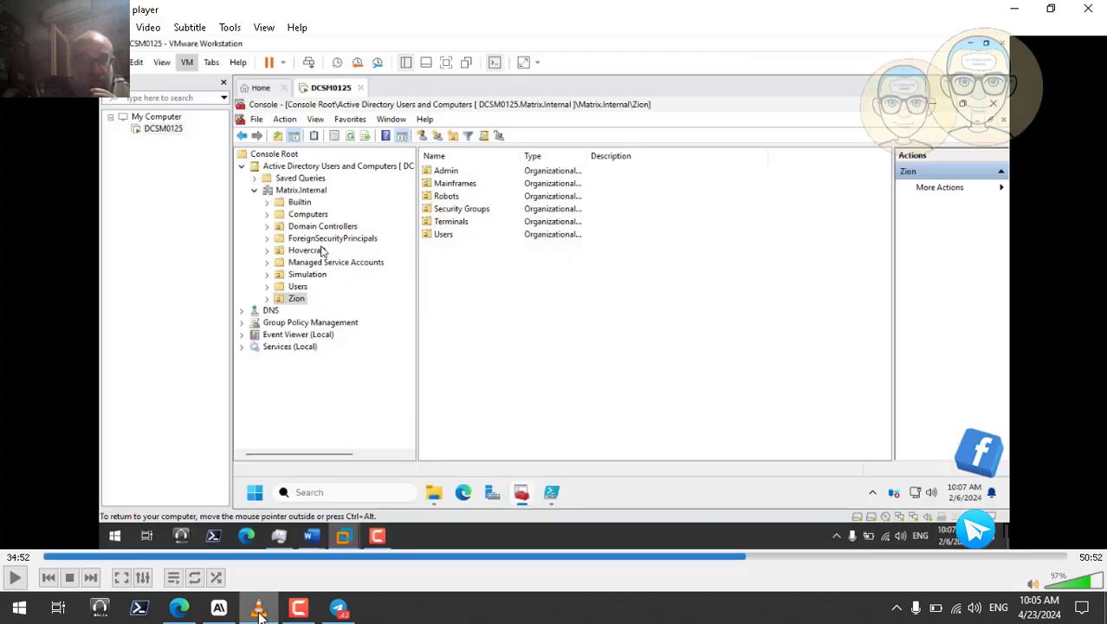
Step: Switch the Active Directory tutorial video in VLC to fullscreen playback
double_click(489, 348)
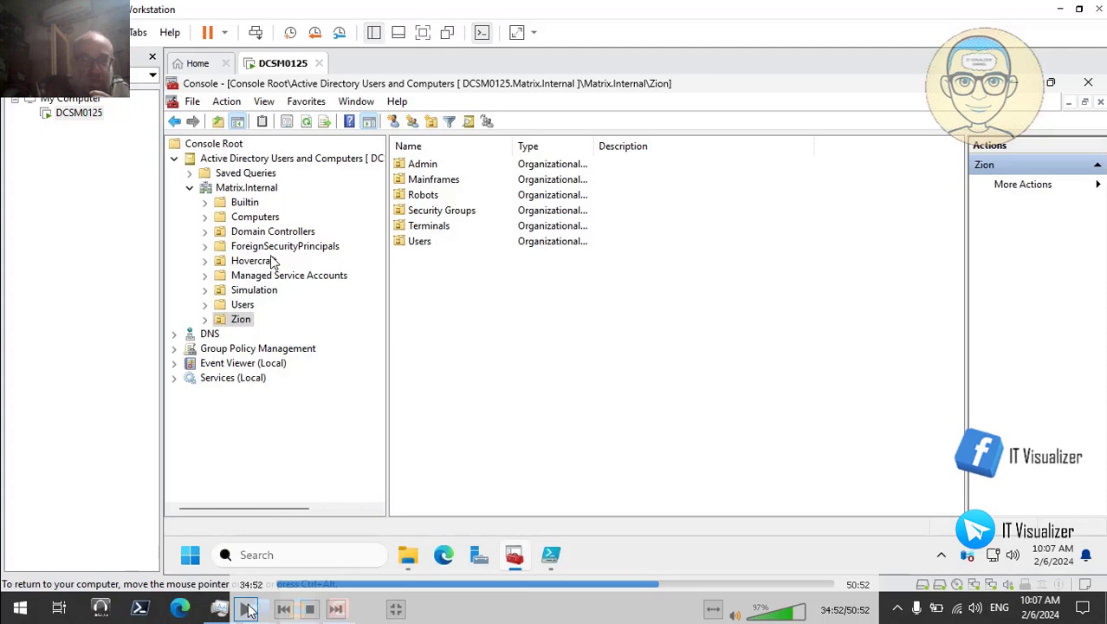
Step: Browse the Users container, pointing out Domain Admins, Enterprise Admins and Schema Admins
click(205, 260)
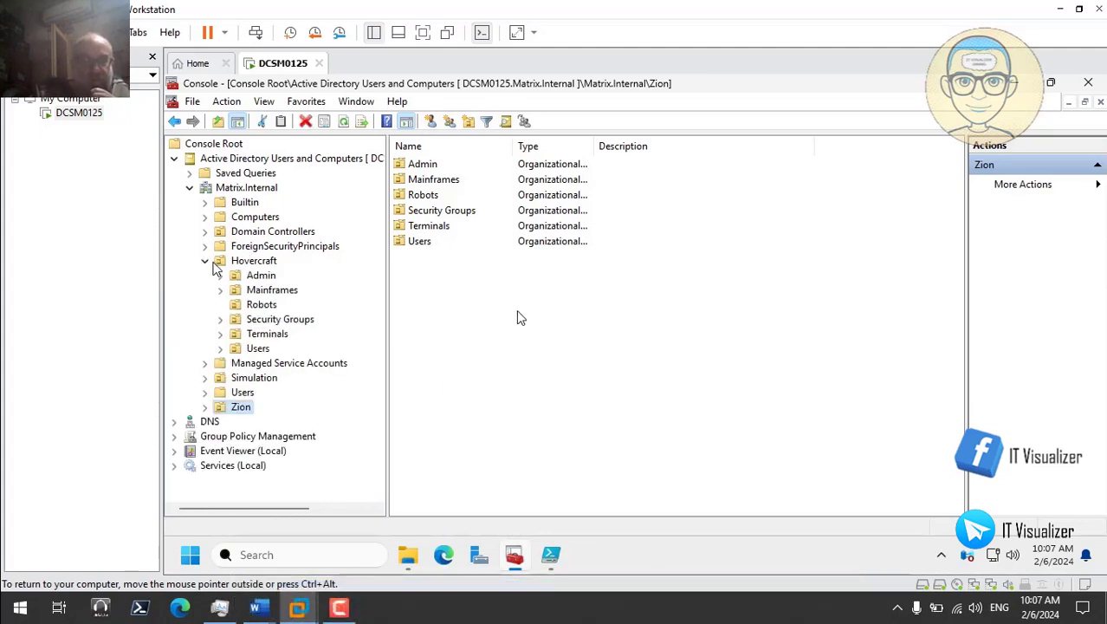
click(207, 262)
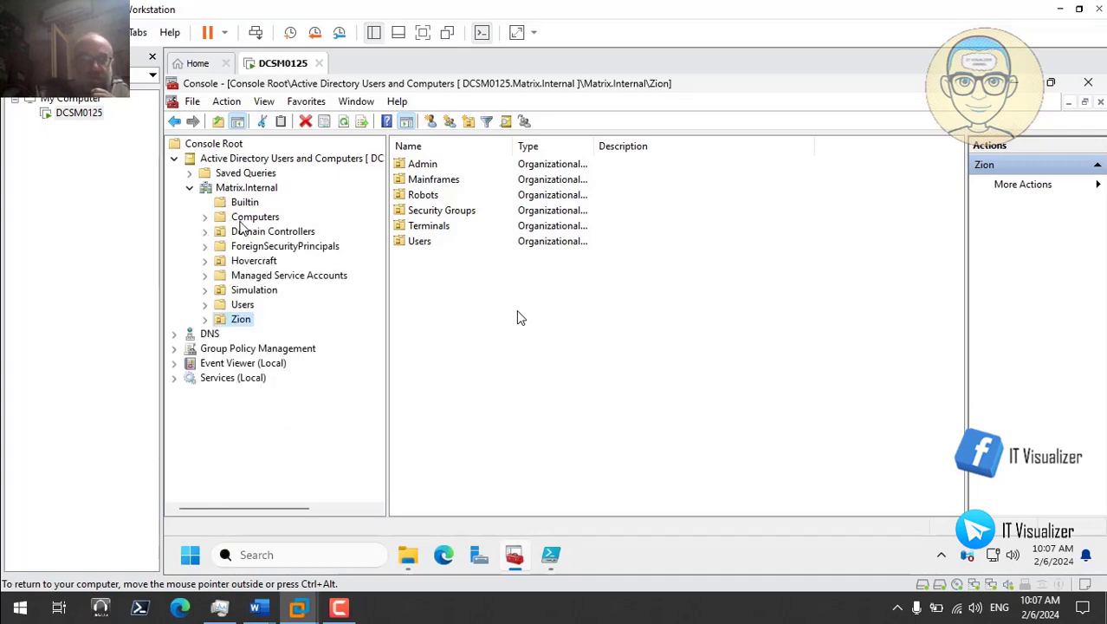
click(243, 305)
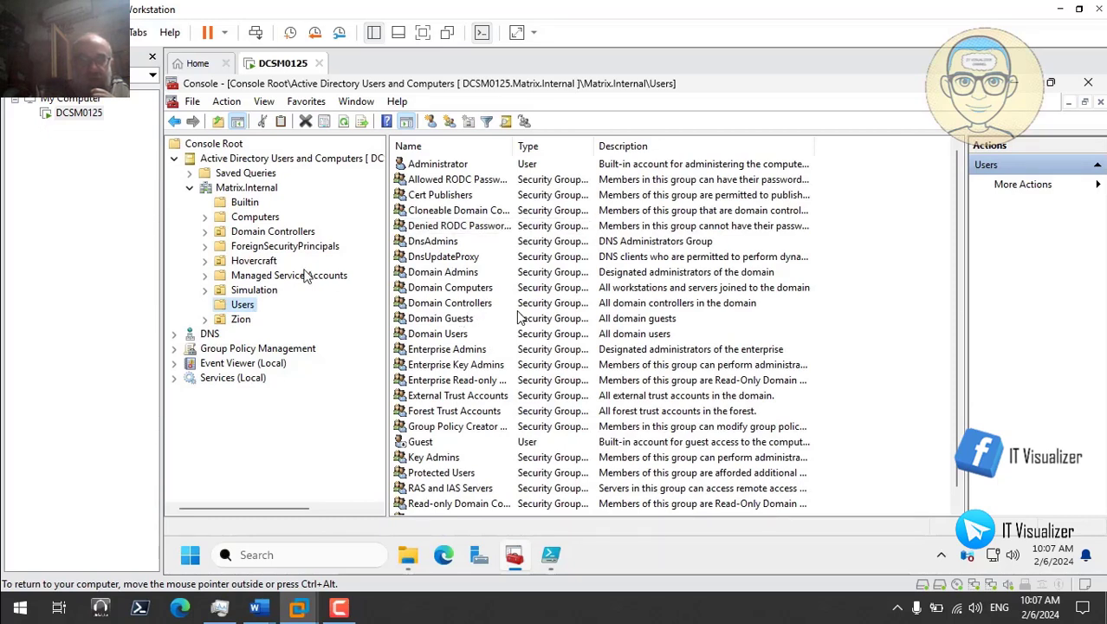
click(449, 276)
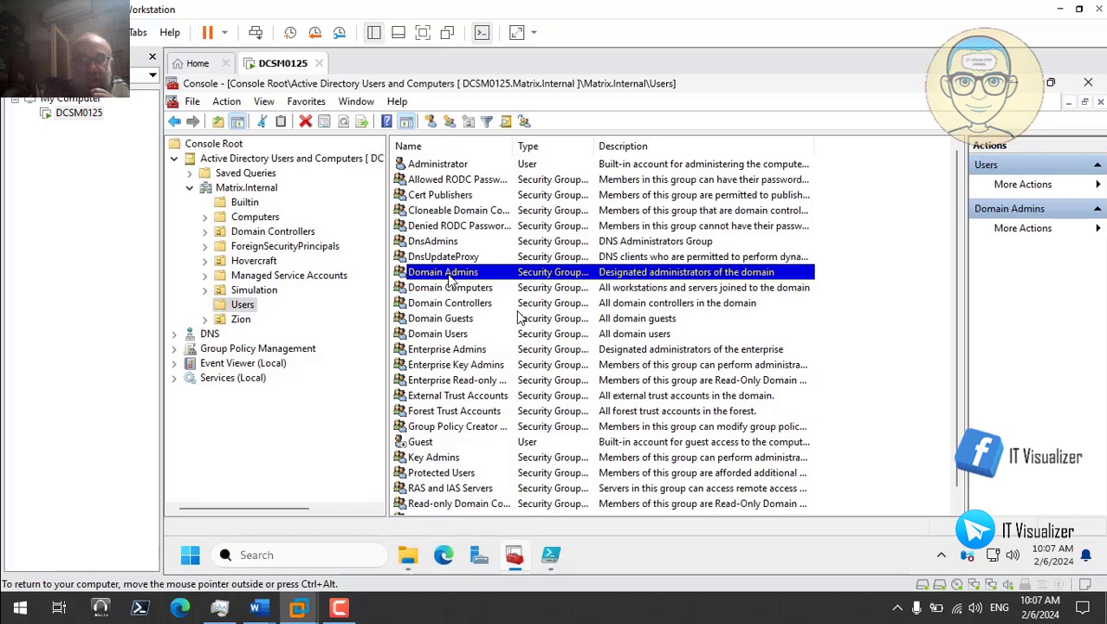
click(445, 350)
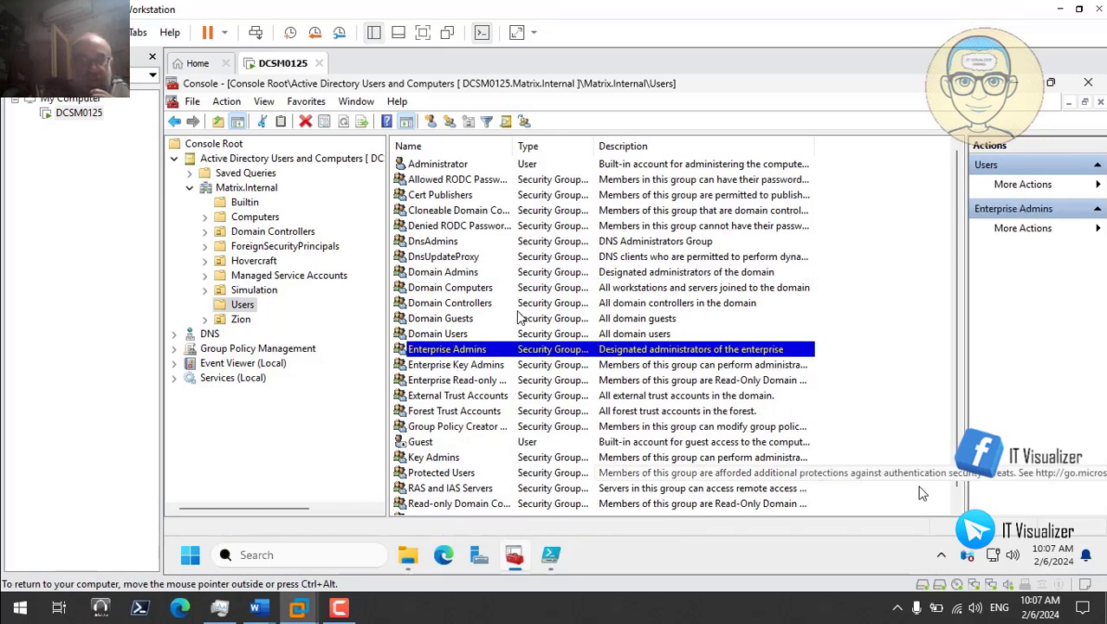
scroll(953, 500, down, 1)
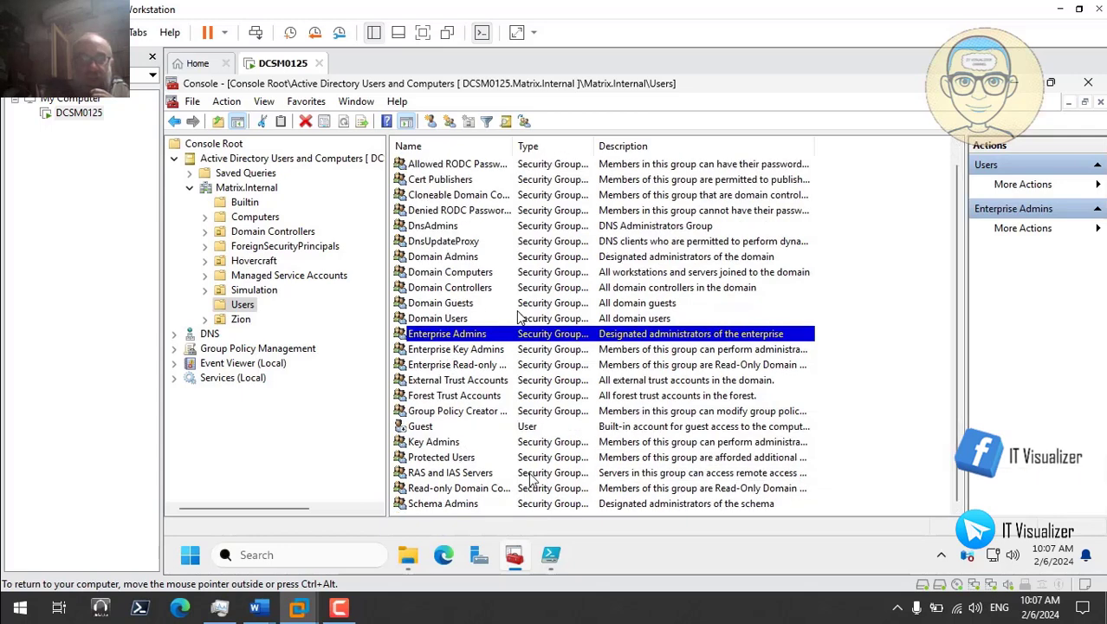
click(470, 503)
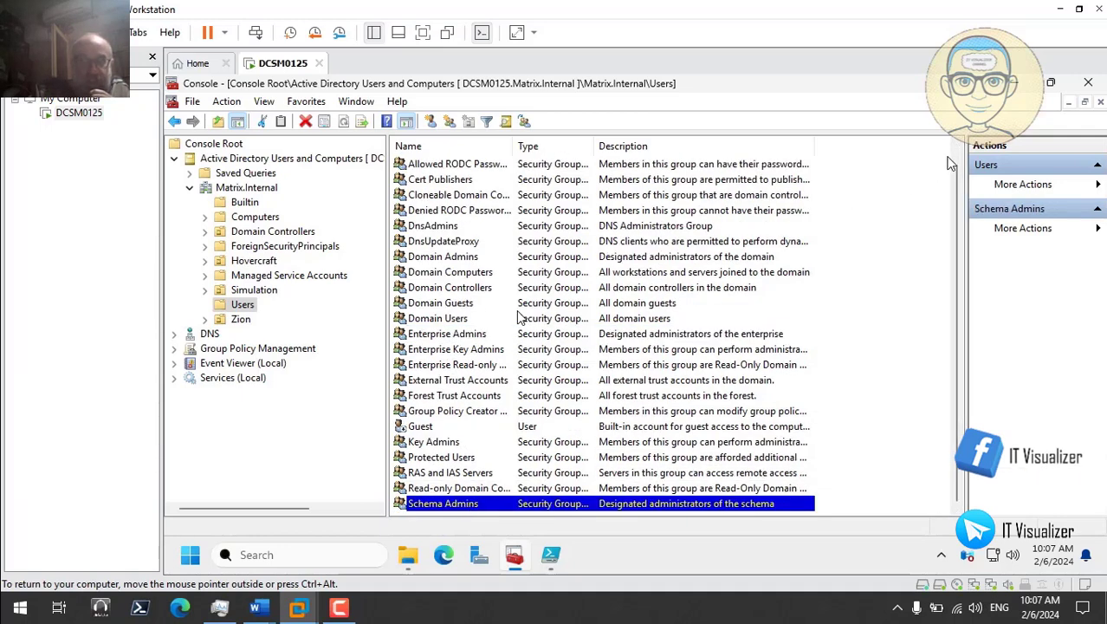
scroll(951, 162, up, 1)
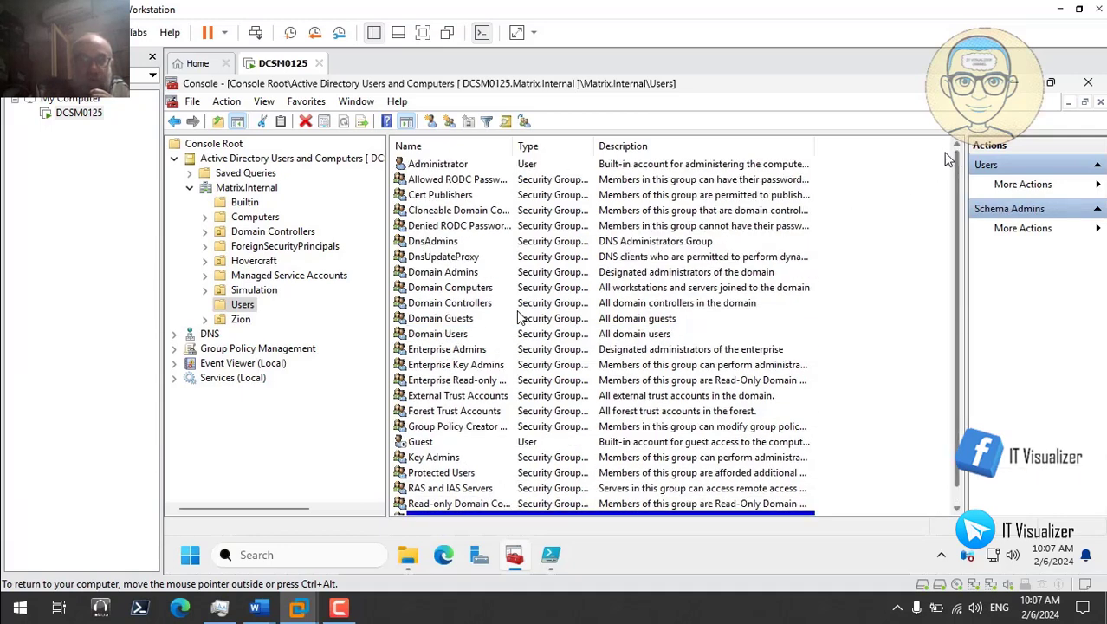
Step: Show Builtin's Administrators group, widen the Name column, and open Simulation's Security Groups
click(245, 203)
click(449, 196)
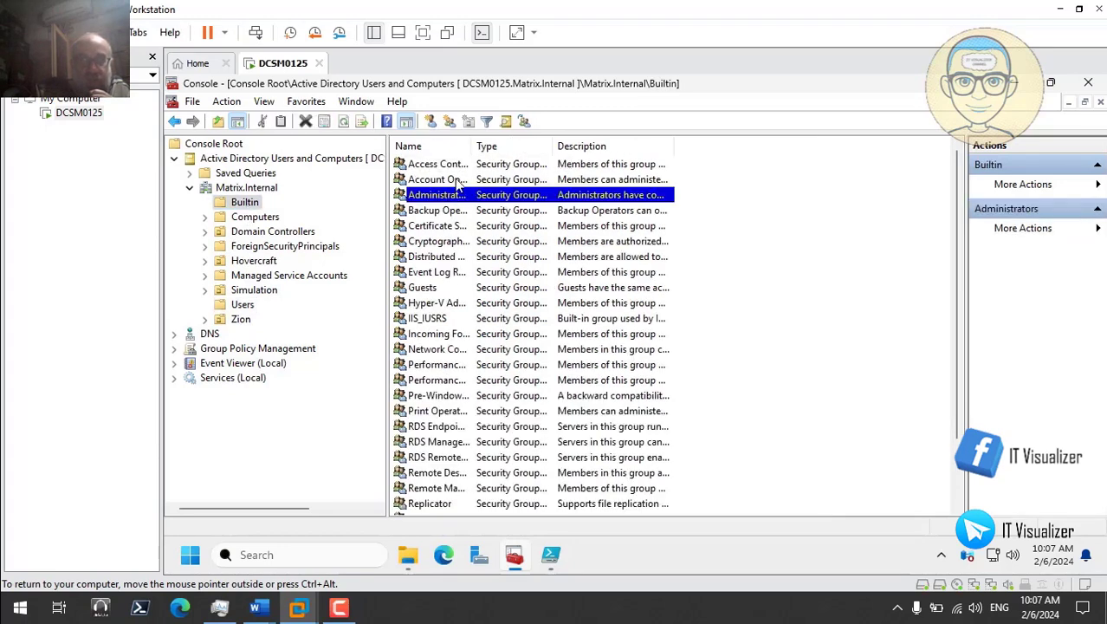
double_click(472, 147)
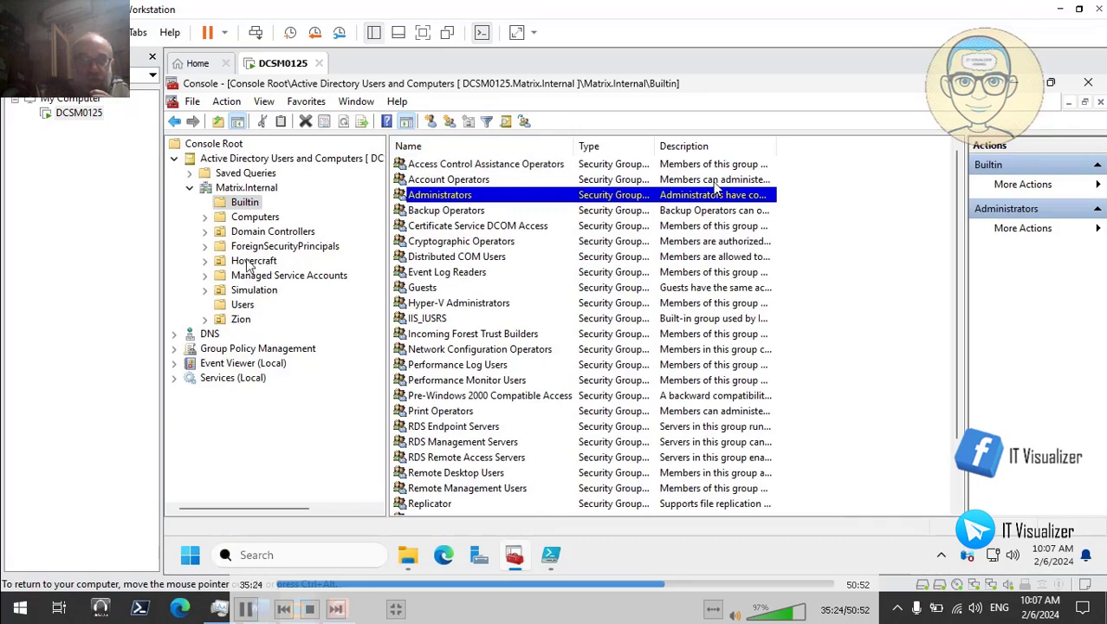
click(205, 290)
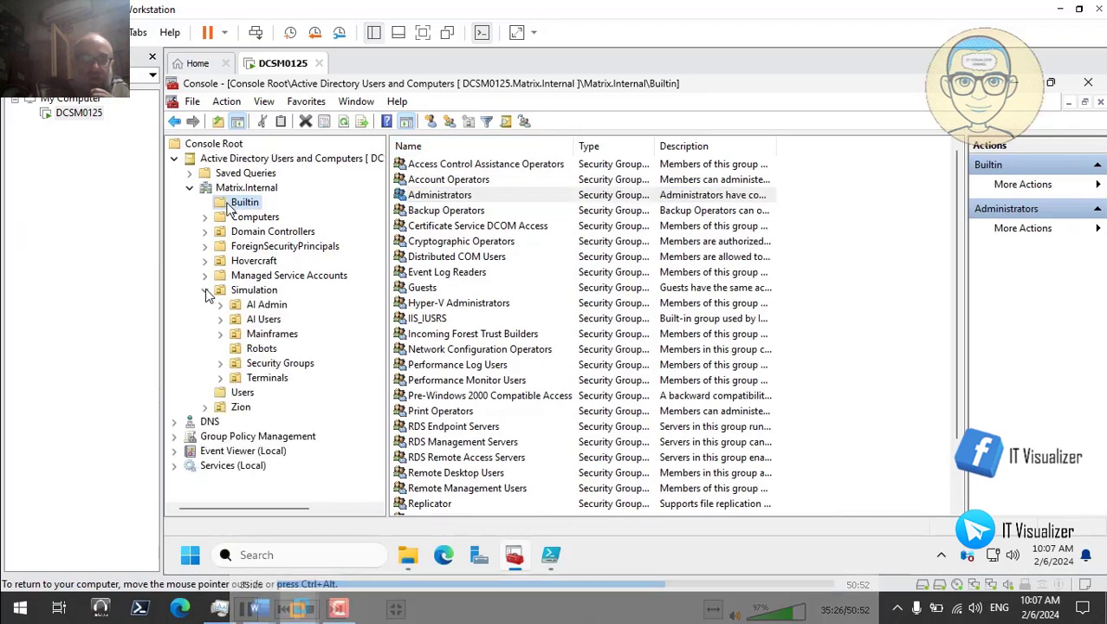
click(292, 367)
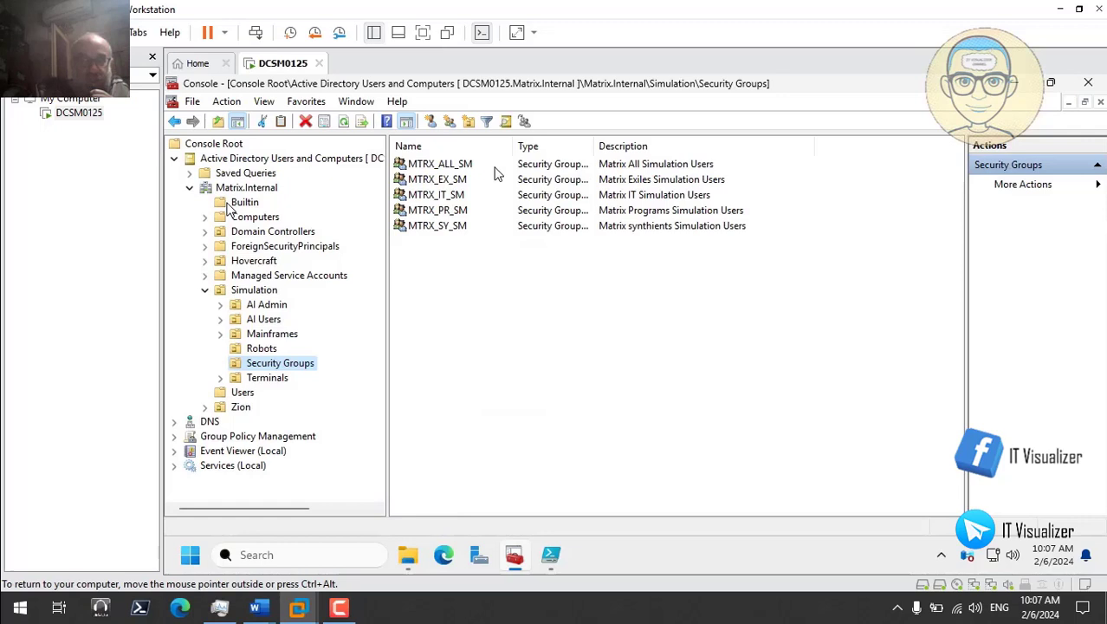
Step: Open MTRX_IT_SM's properties and review its General, Members and Member Of tabs
double_click(452, 197)
click(544, 152)
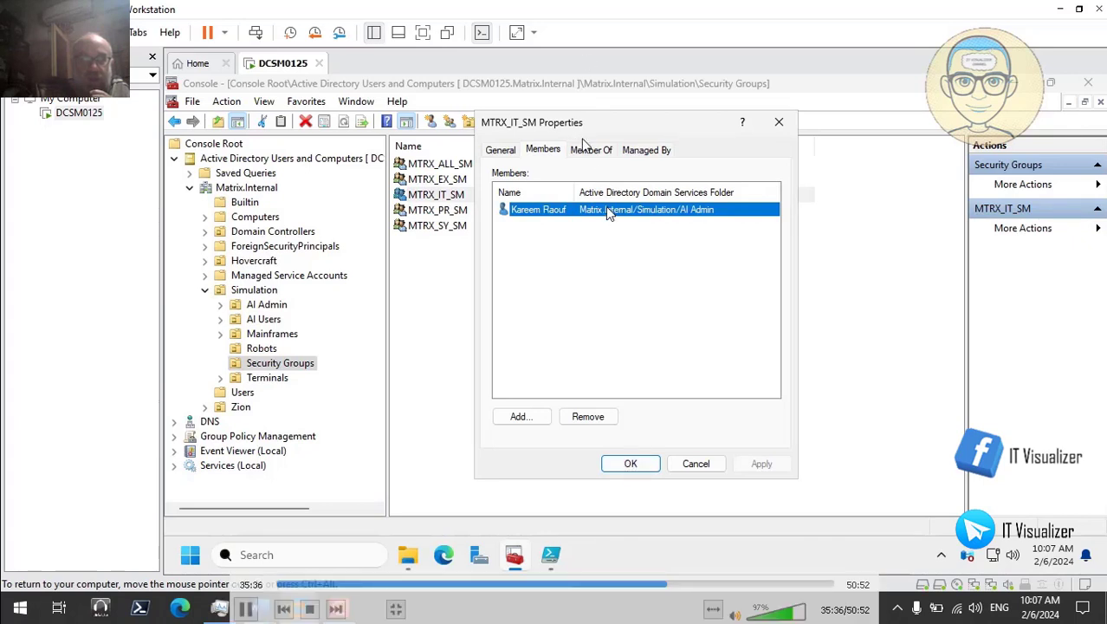
click(506, 151)
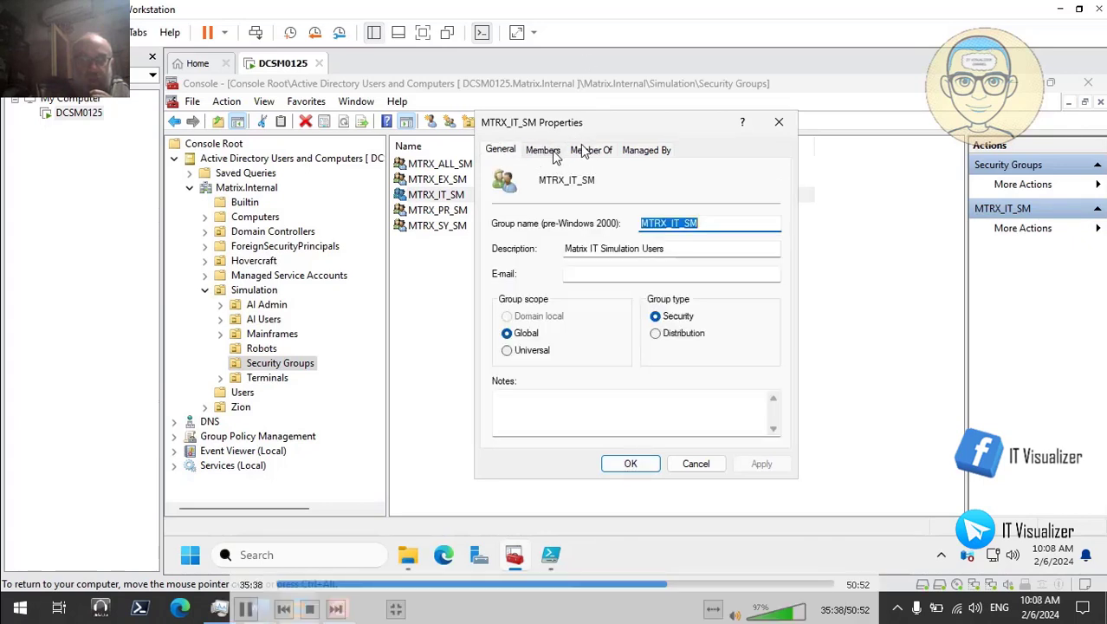
click(555, 153)
click(595, 152)
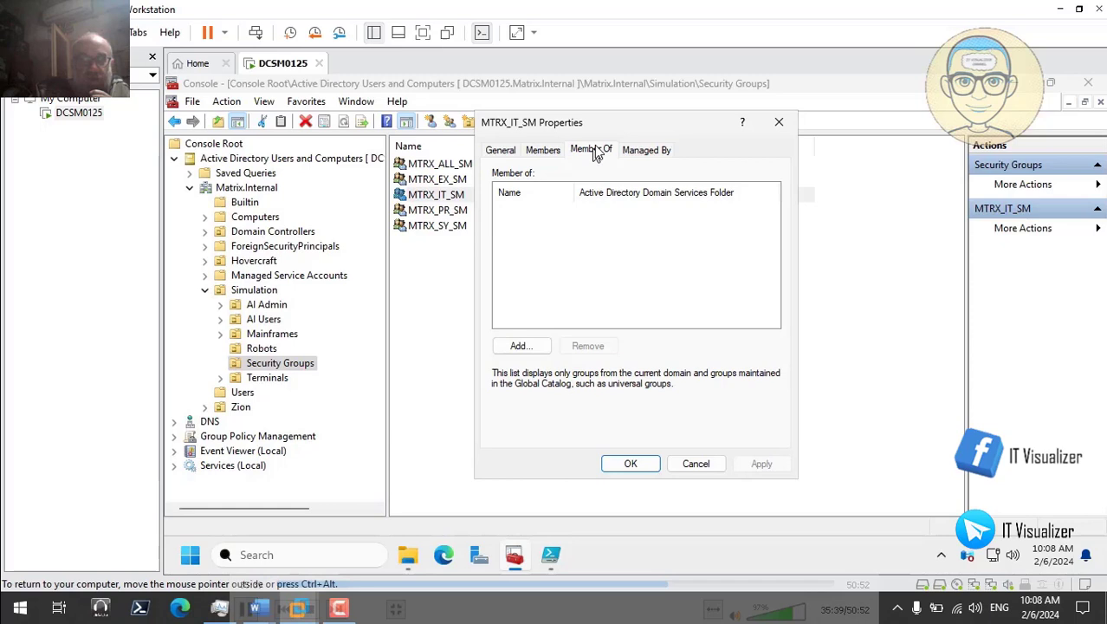
Step: Enter and resolve Domain Admins and Enterprise Admins as groups for MTRX_IT_SM to join
click(520, 346)
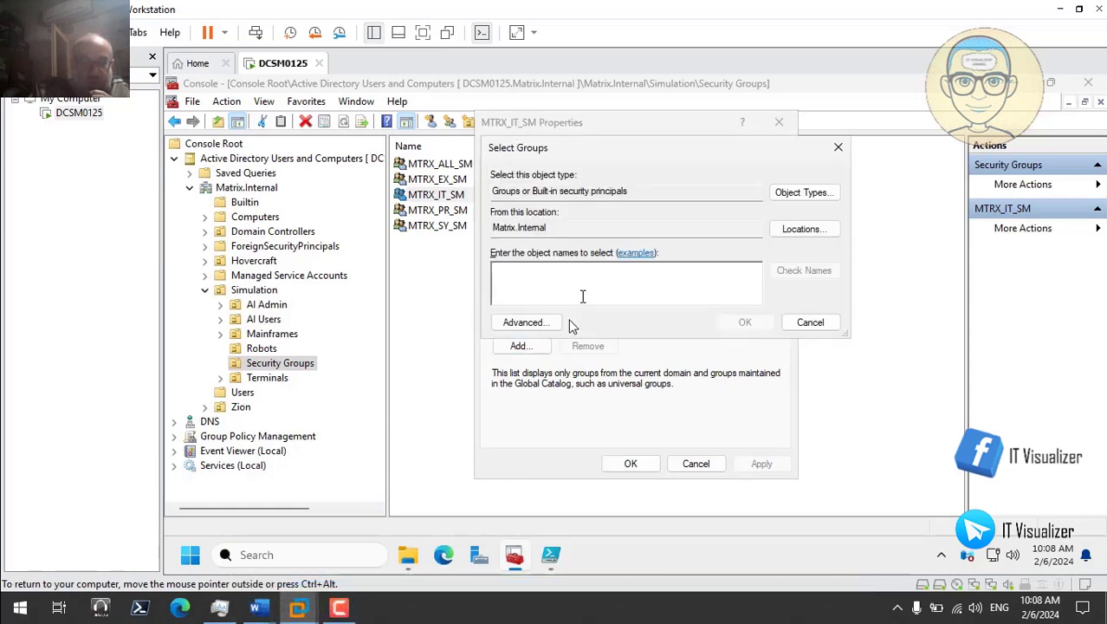
text(domain)
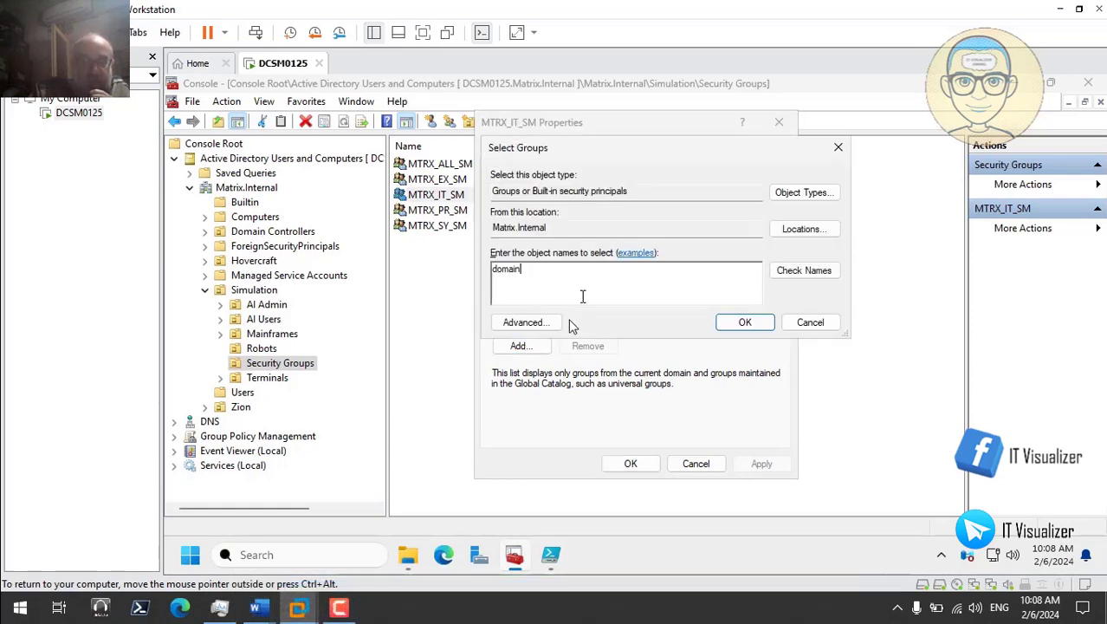
text( admin)
click(818, 270)
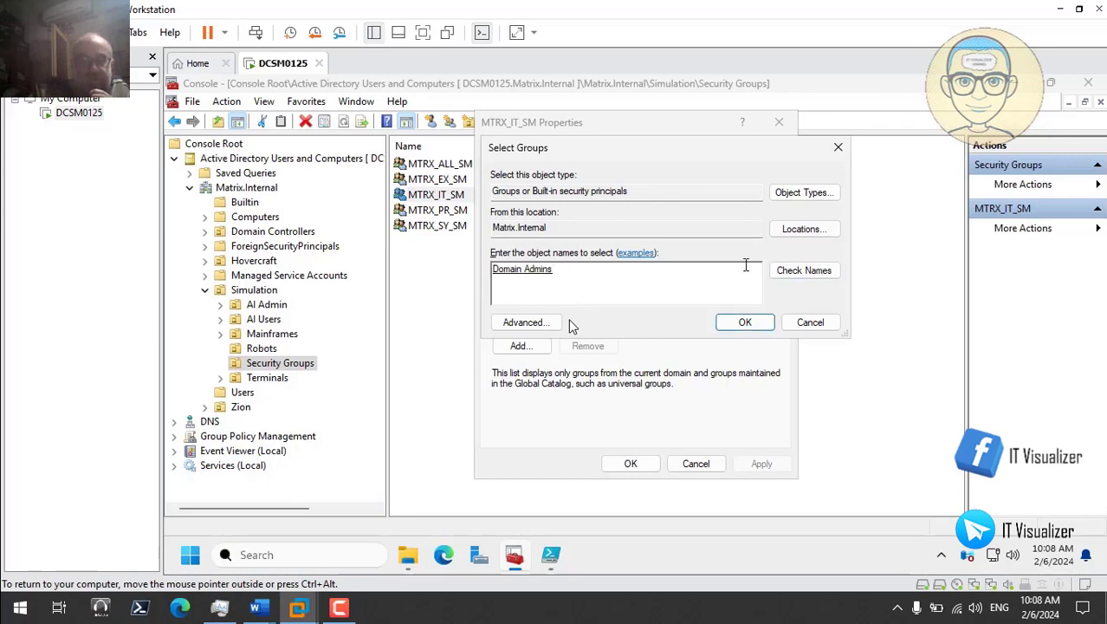
text(enterprise)
click(819, 276)
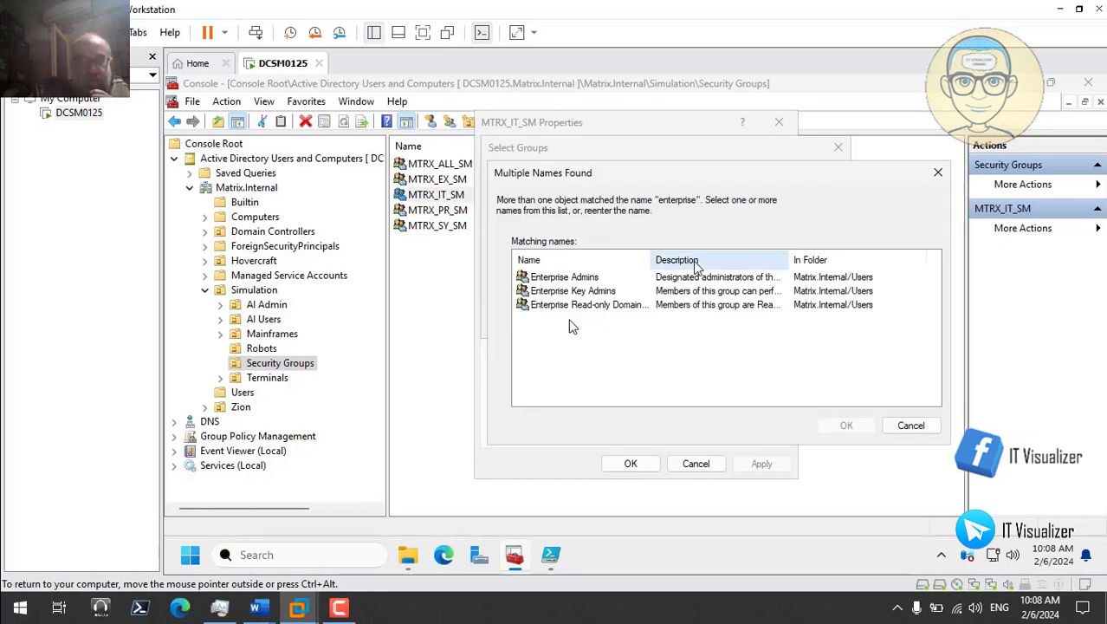
click(598, 277)
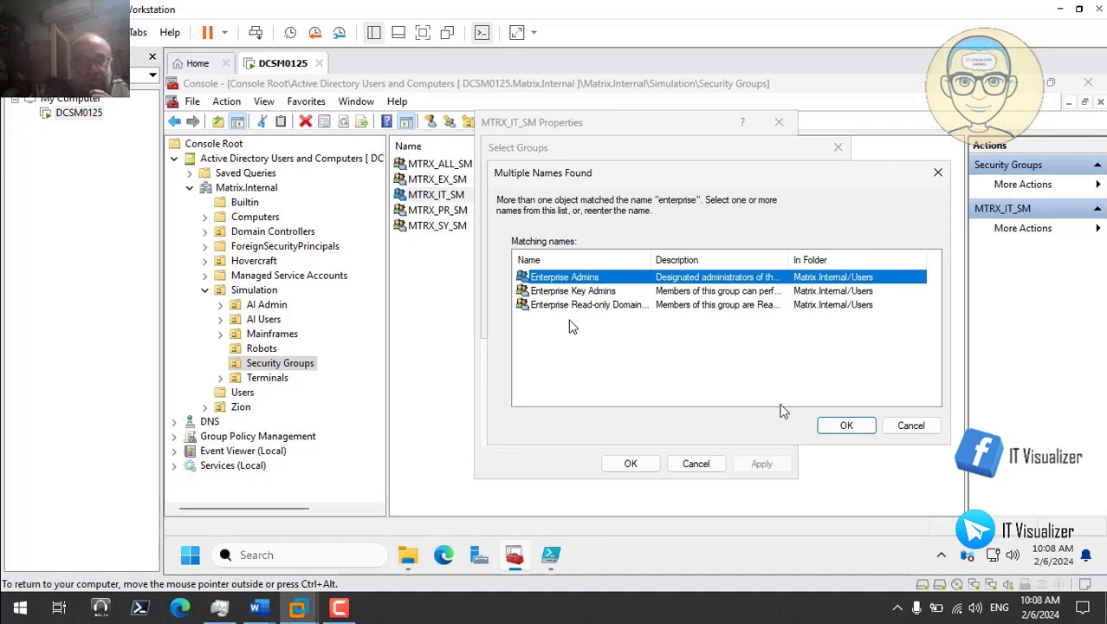
click(846, 425)
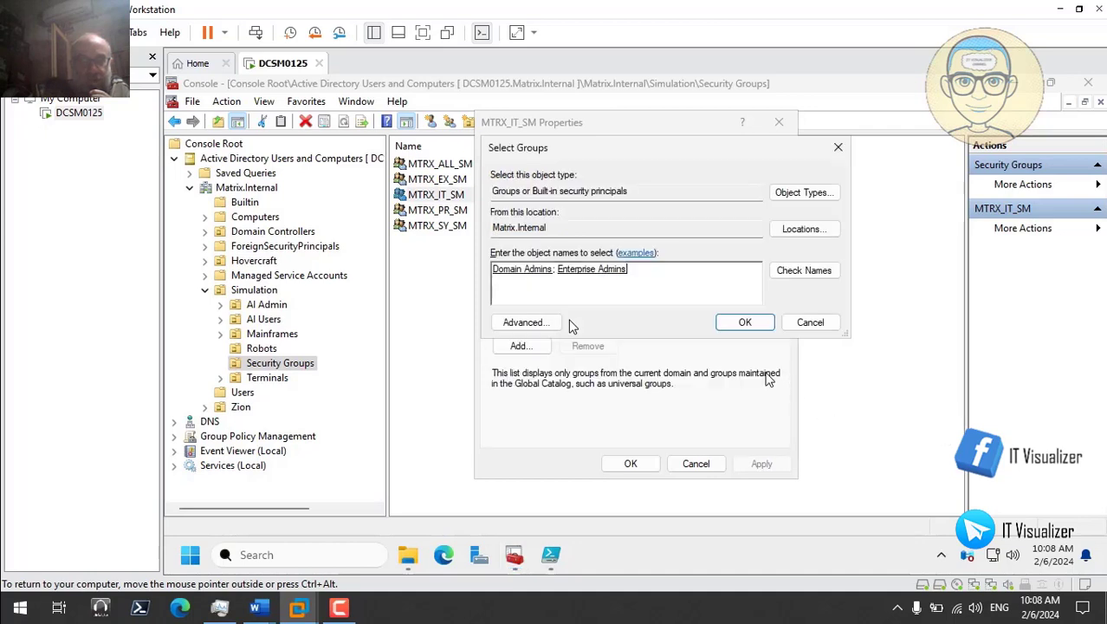
Step: Add Schema Admins and Administrators too, then apply the four memberships and close
text(s; Schem)
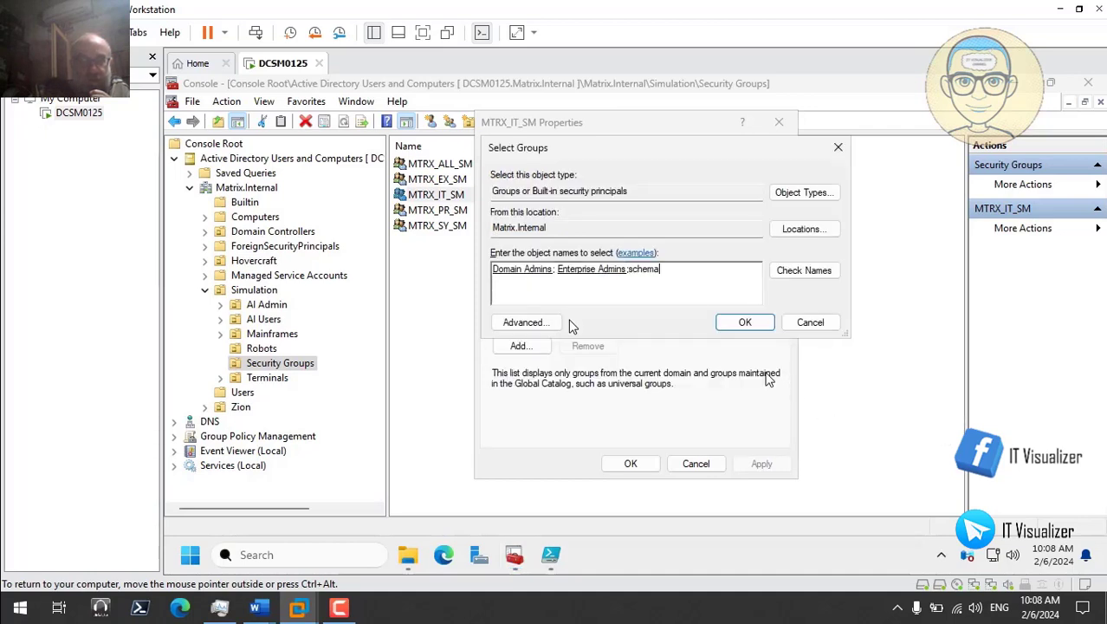
text(a)
click(803, 271)
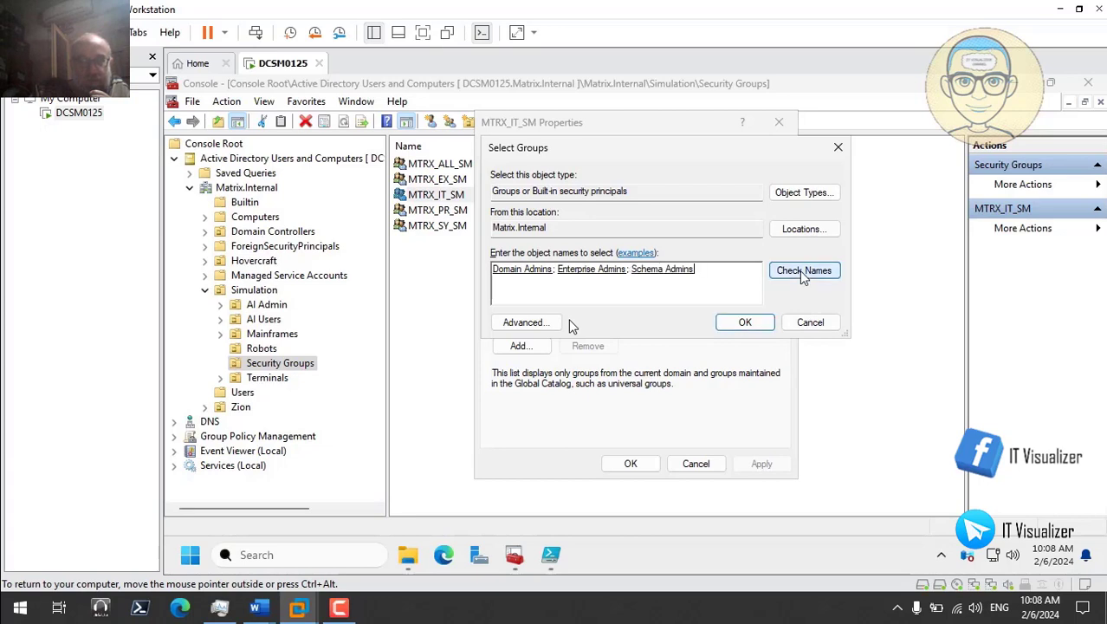
text(;adm)
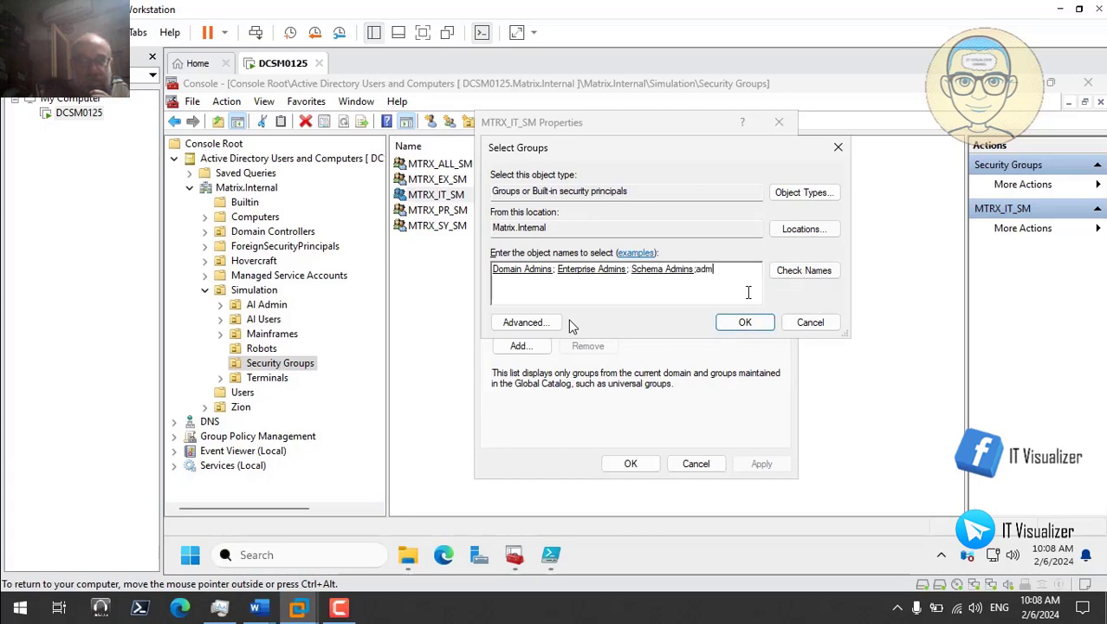
text(ini)
click(806, 271)
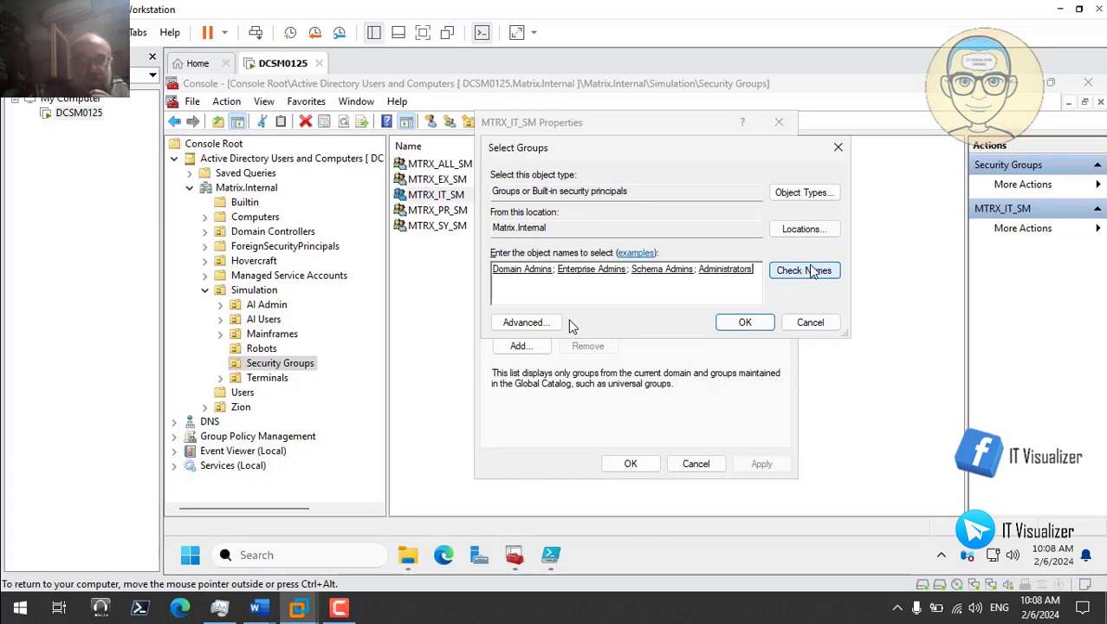
click(747, 322)
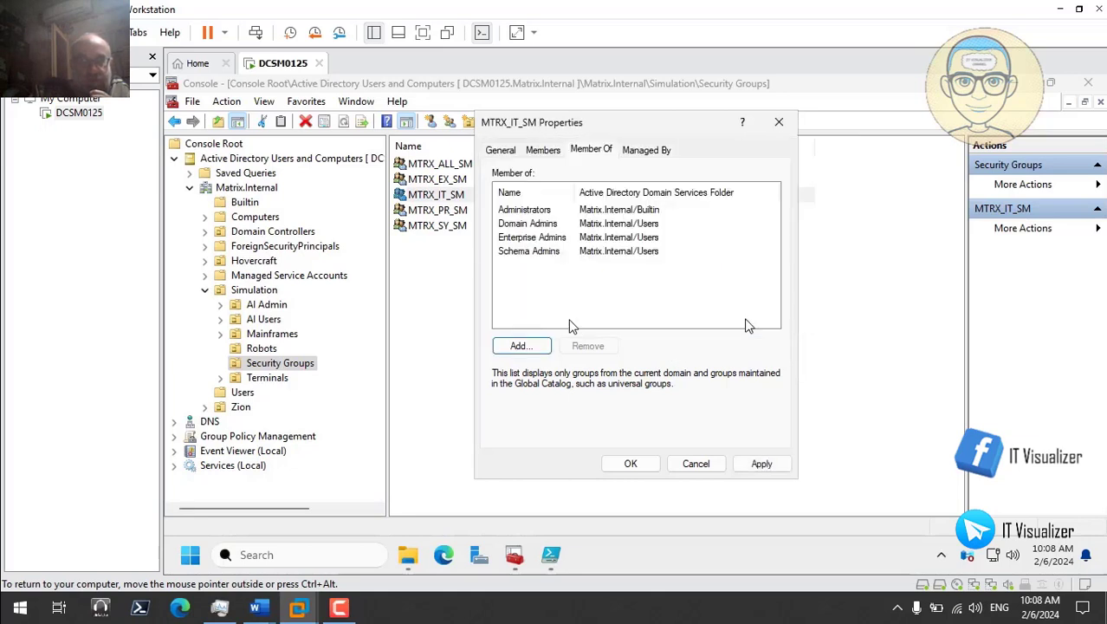
click(760, 464)
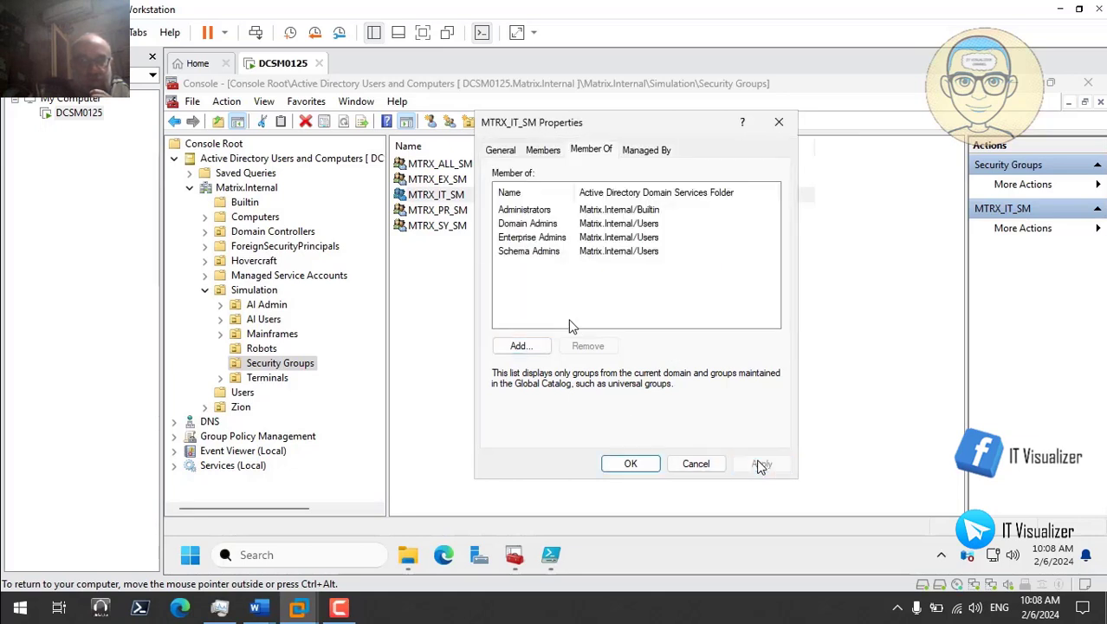
click(631, 464)
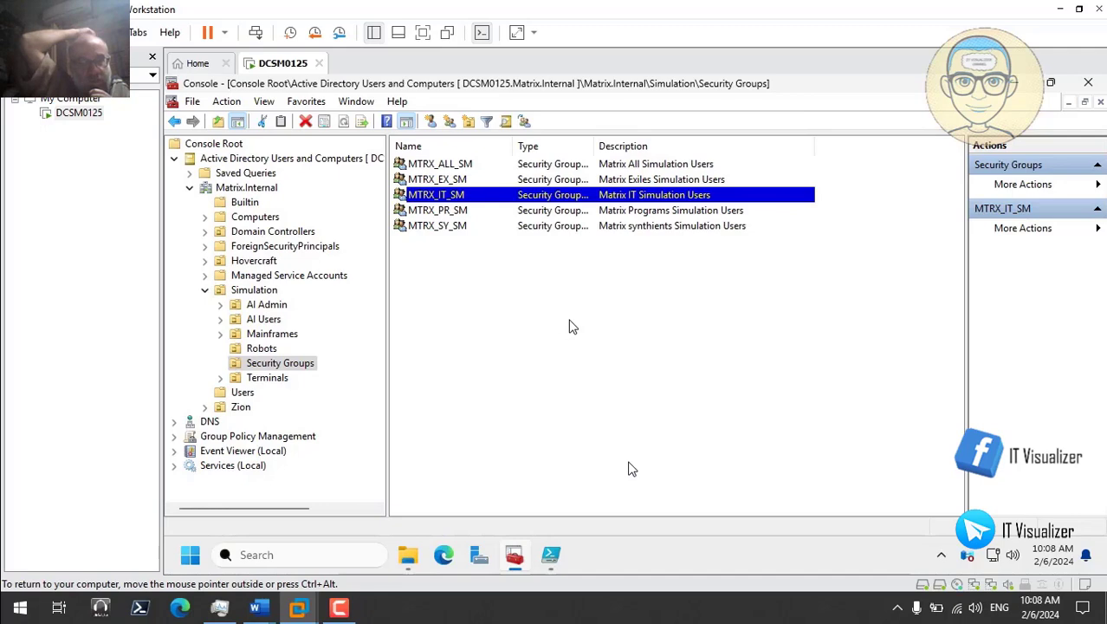
Step: Open the AI Admin unit under AI Users and select its user account
click(266, 321)
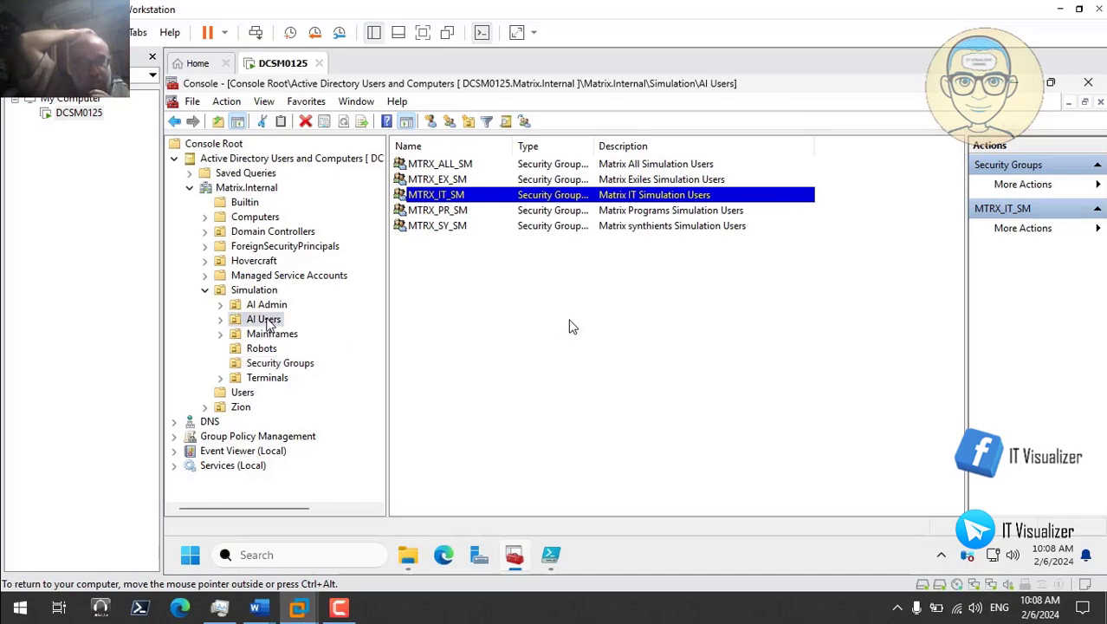
click(266, 305)
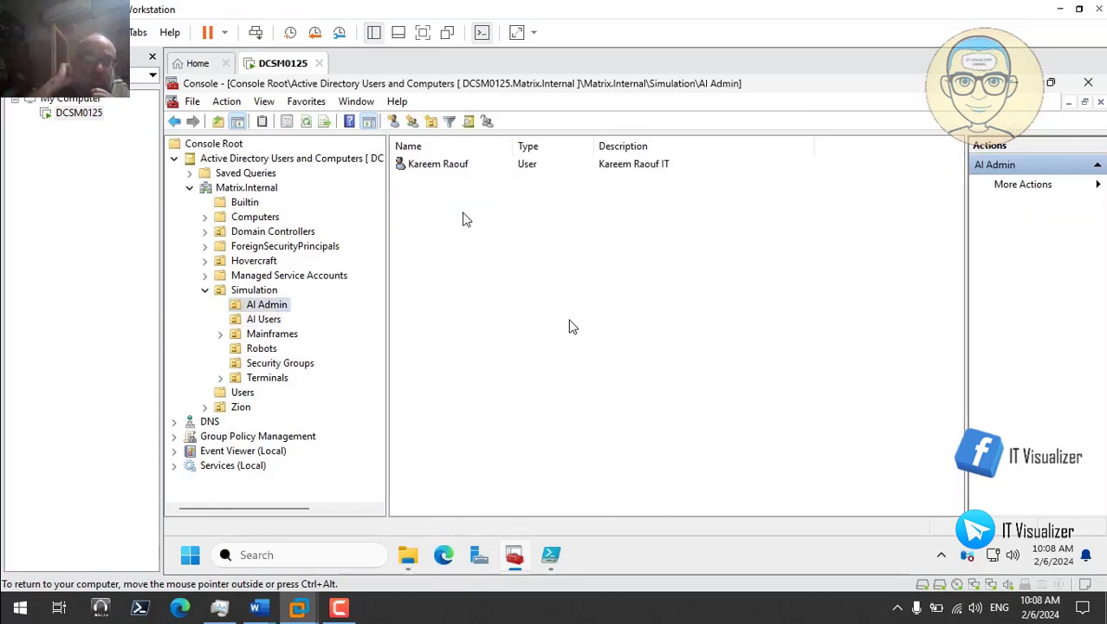
click(436, 167)
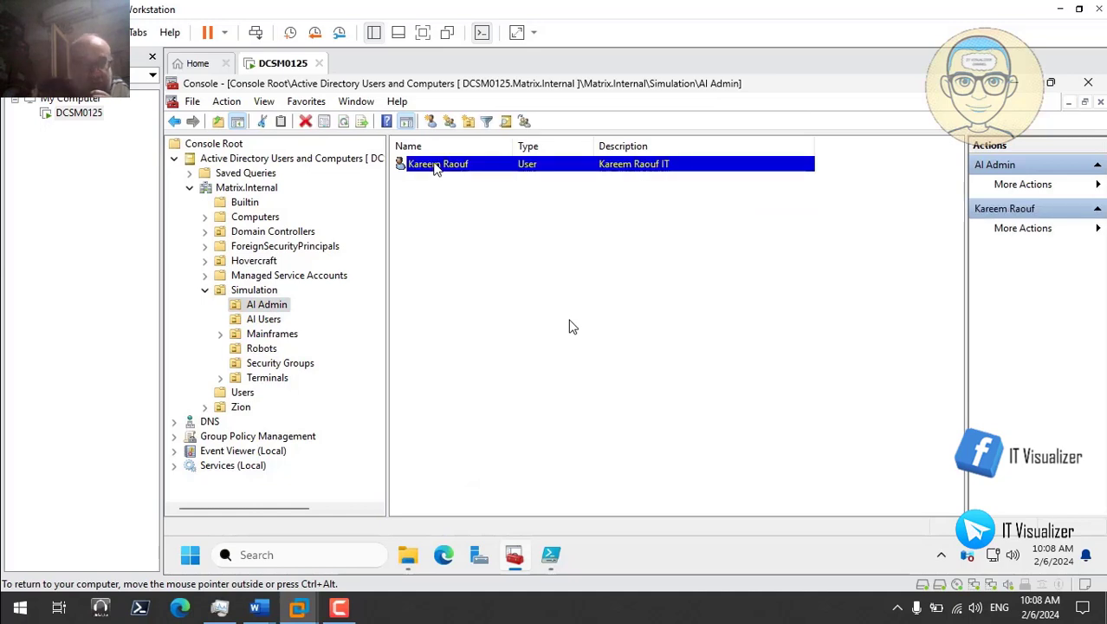
right_click(436, 166)
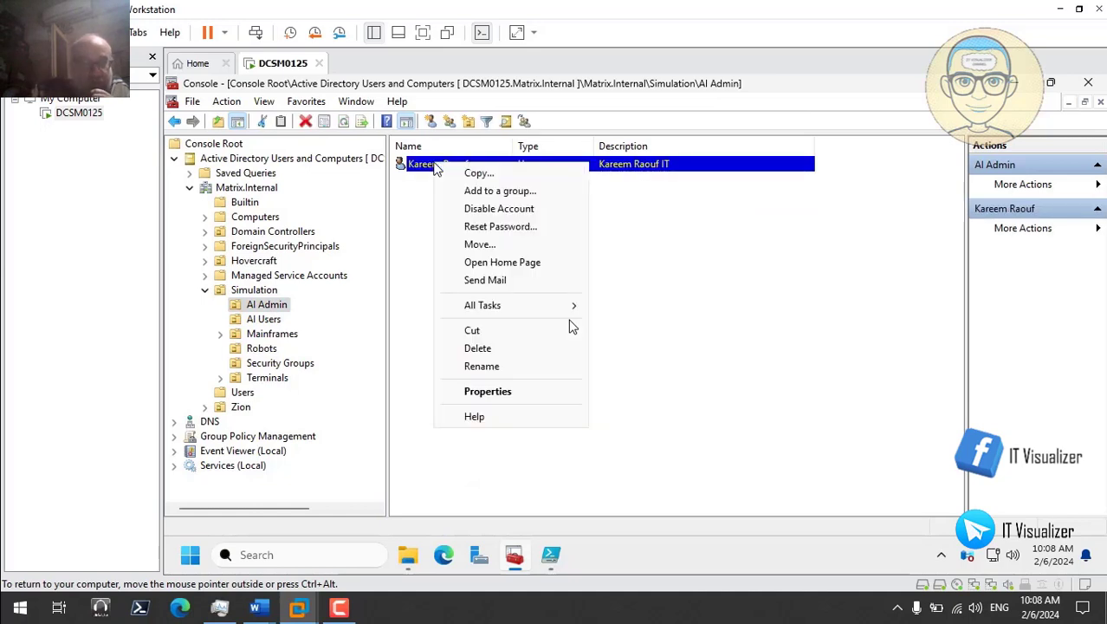
Step: Reset that user's password with 'must change password at next logon' cleared, entering the new password twice
click(523, 230)
click(497, 289)
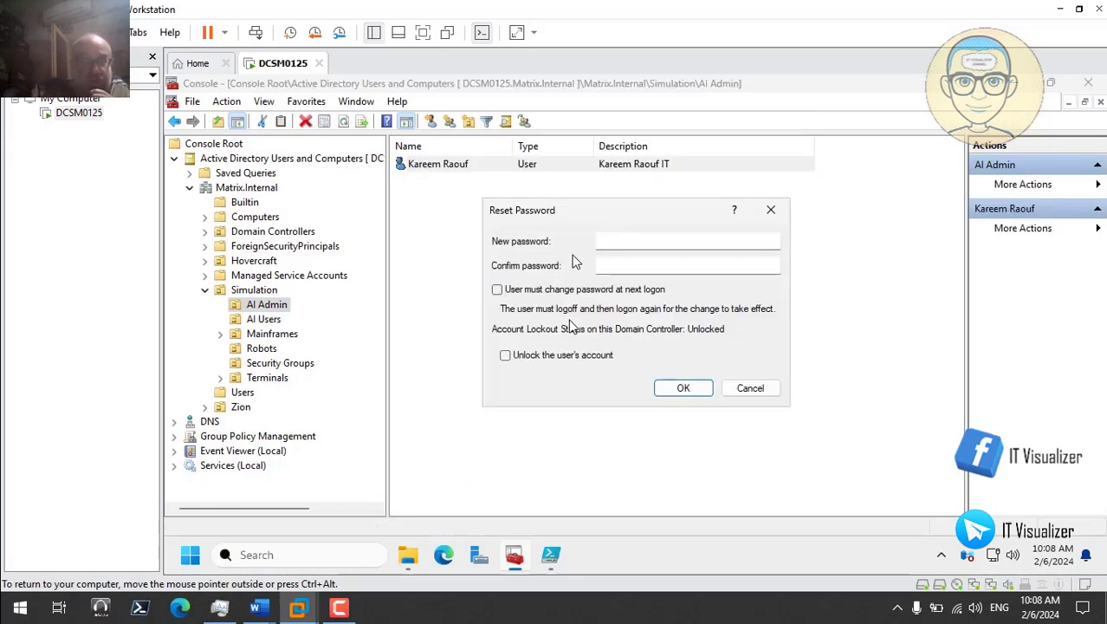
click(609, 240)
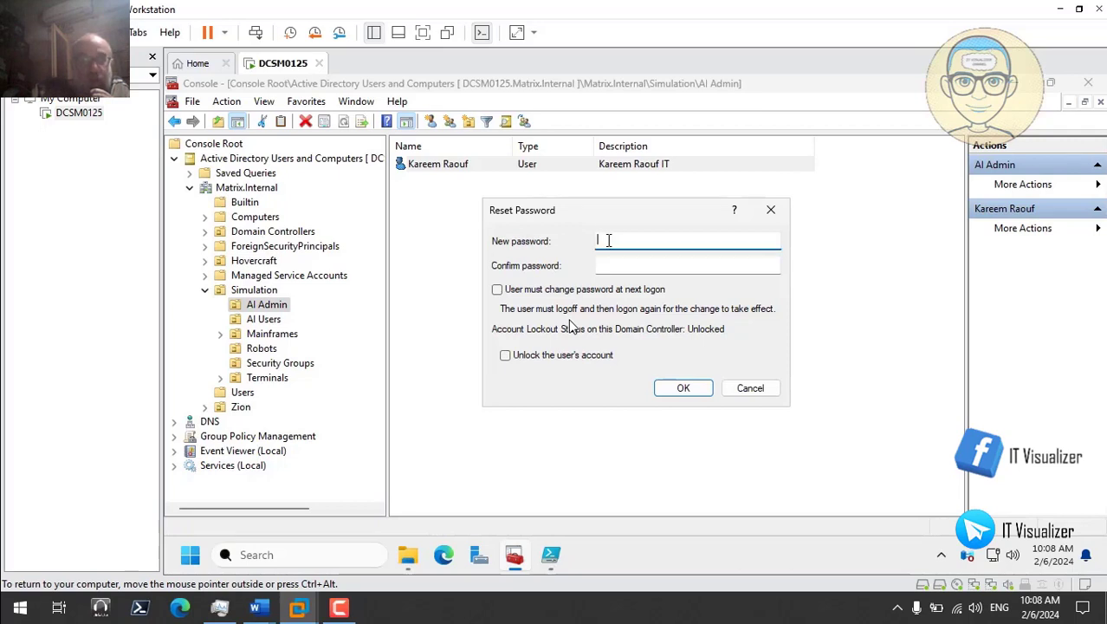
text(•••••••••)
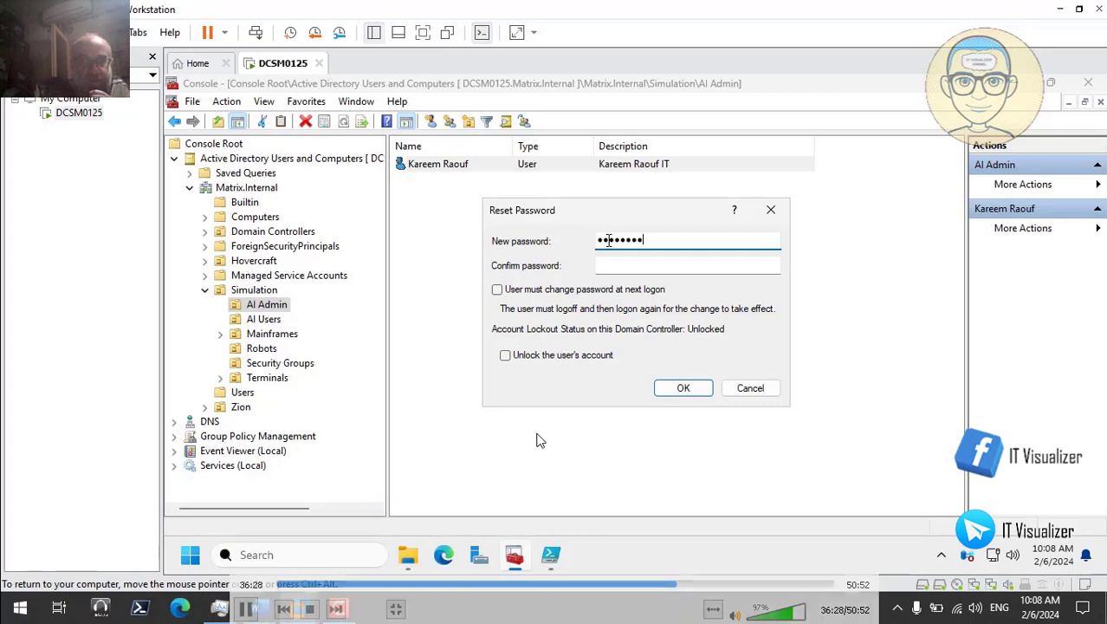
click(618, 265)
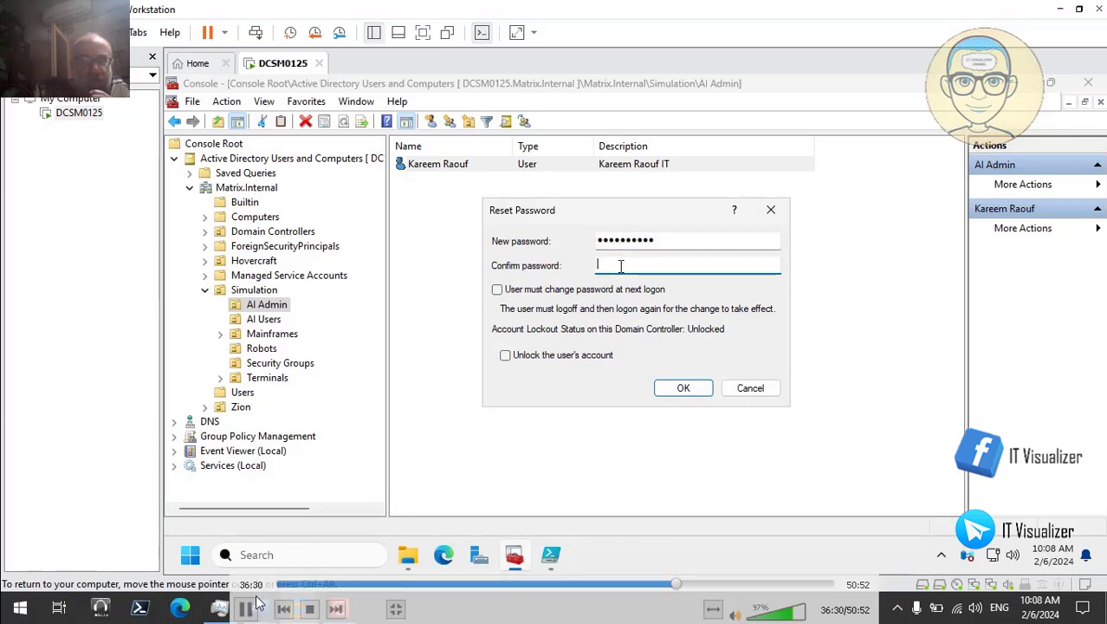
text(••)
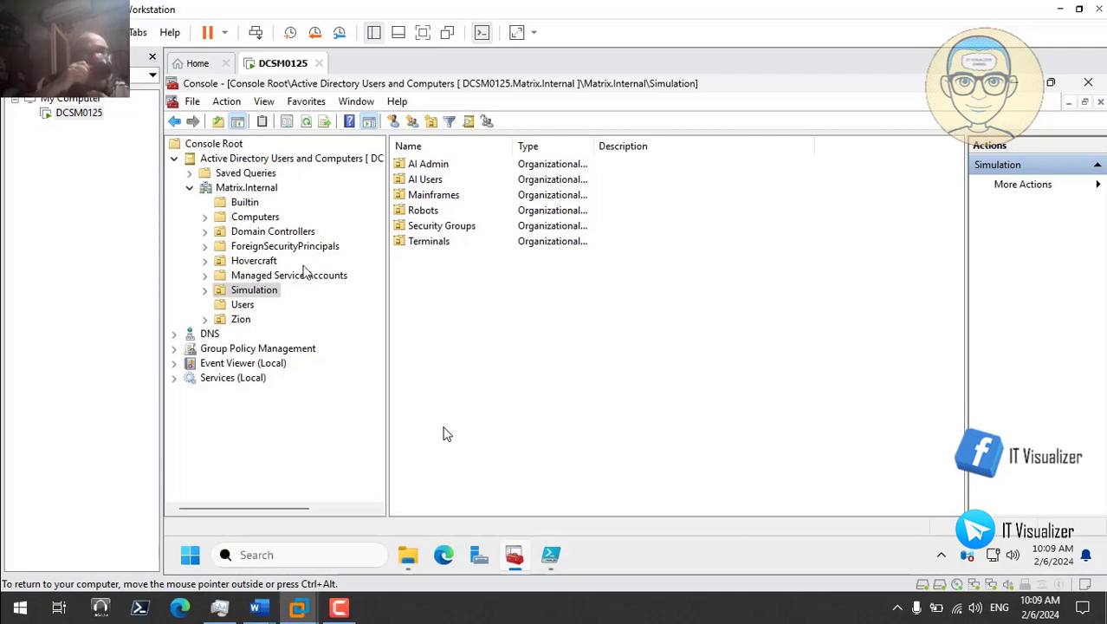
Step: View import_marvel.ps1 in PowerShell ISE, then minimize ISE and the ADUC console
click(550, 556)
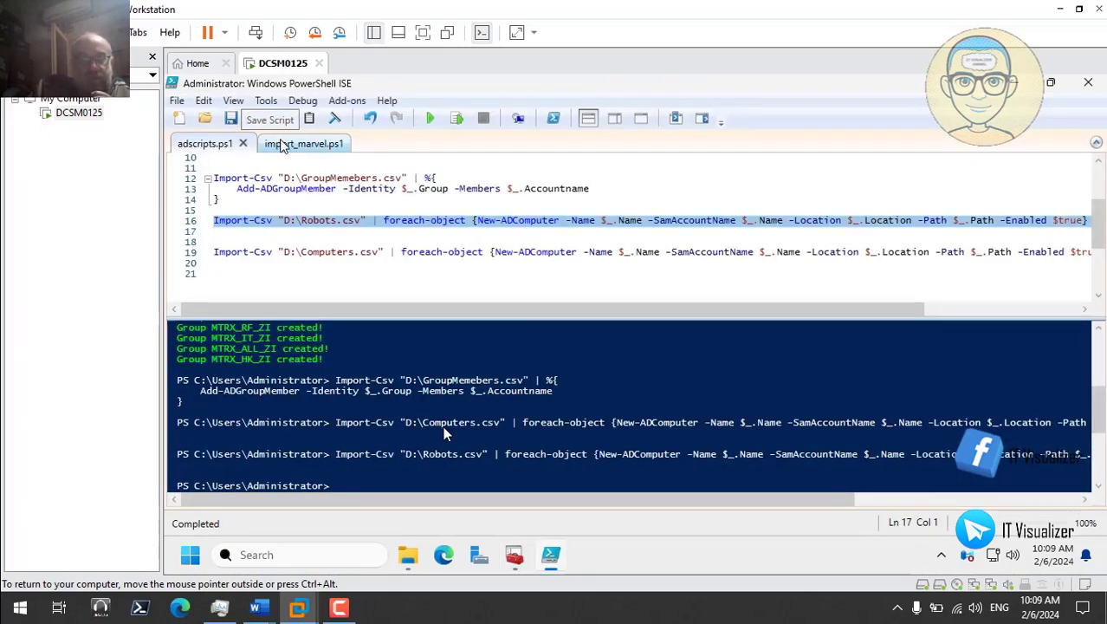
click(280, 143)
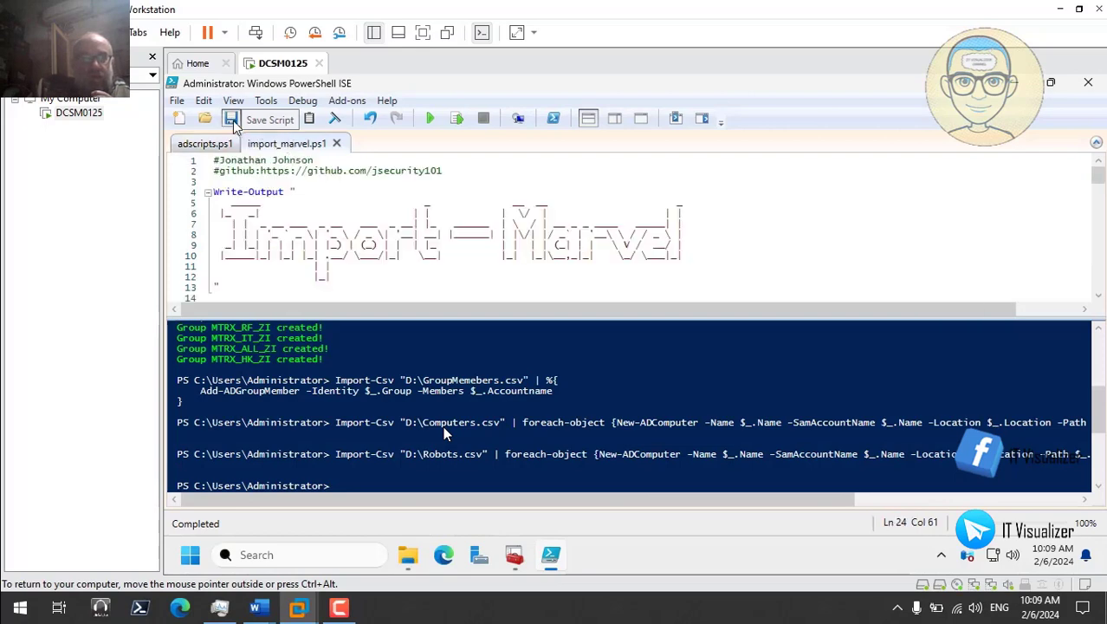
click(1016, 83)
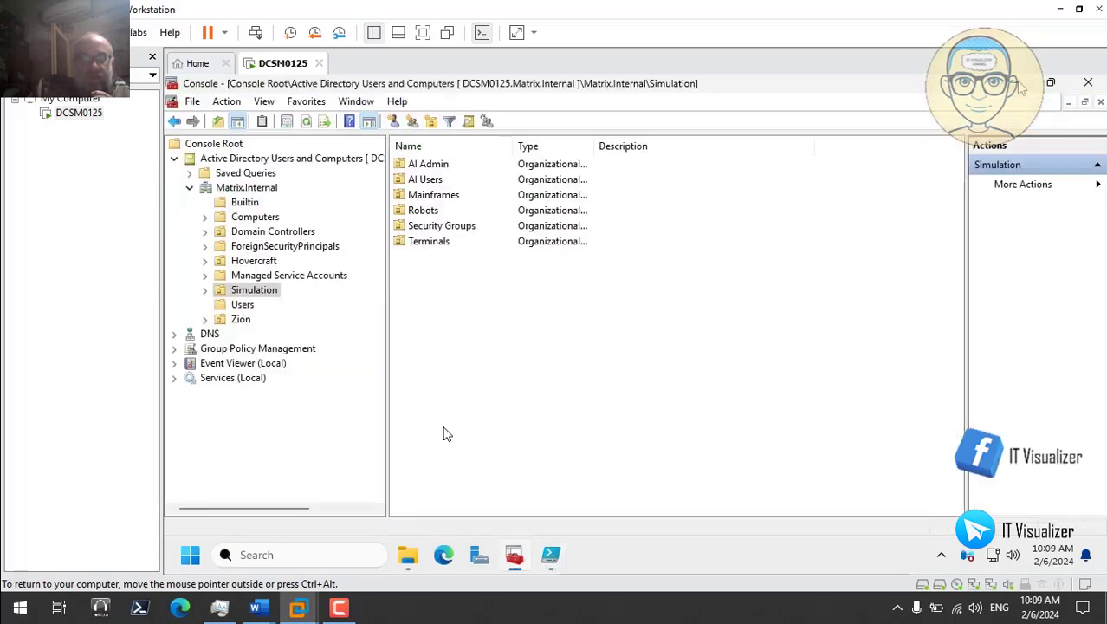
click(1021, 84)
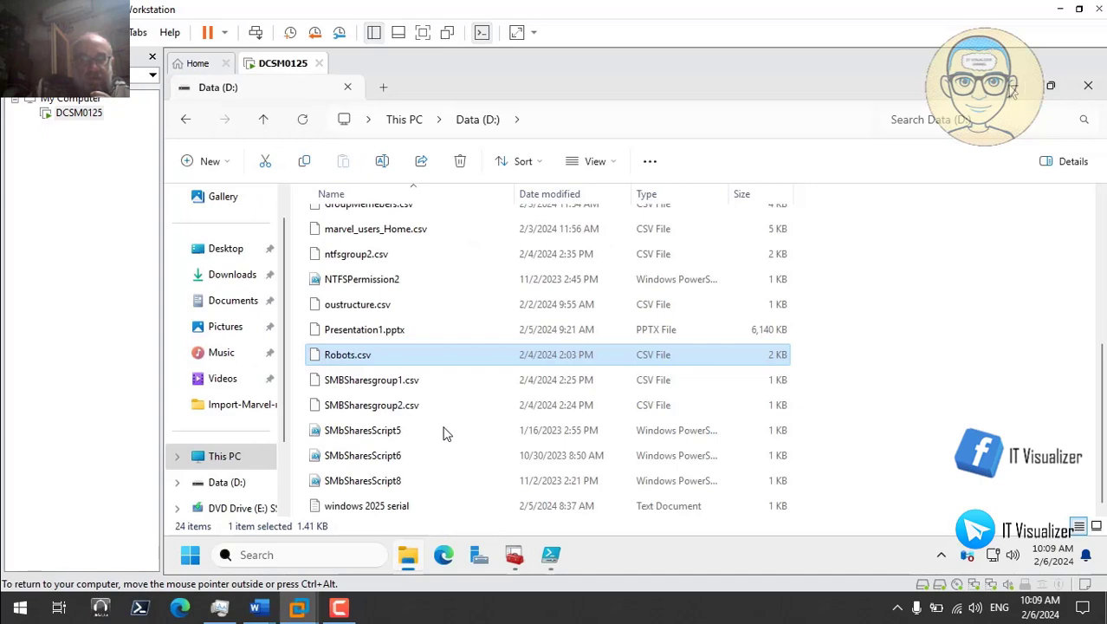
Step: Reopen Data (D:) from This PC and scroll through its scripts and CSV files
click(1014, 85)
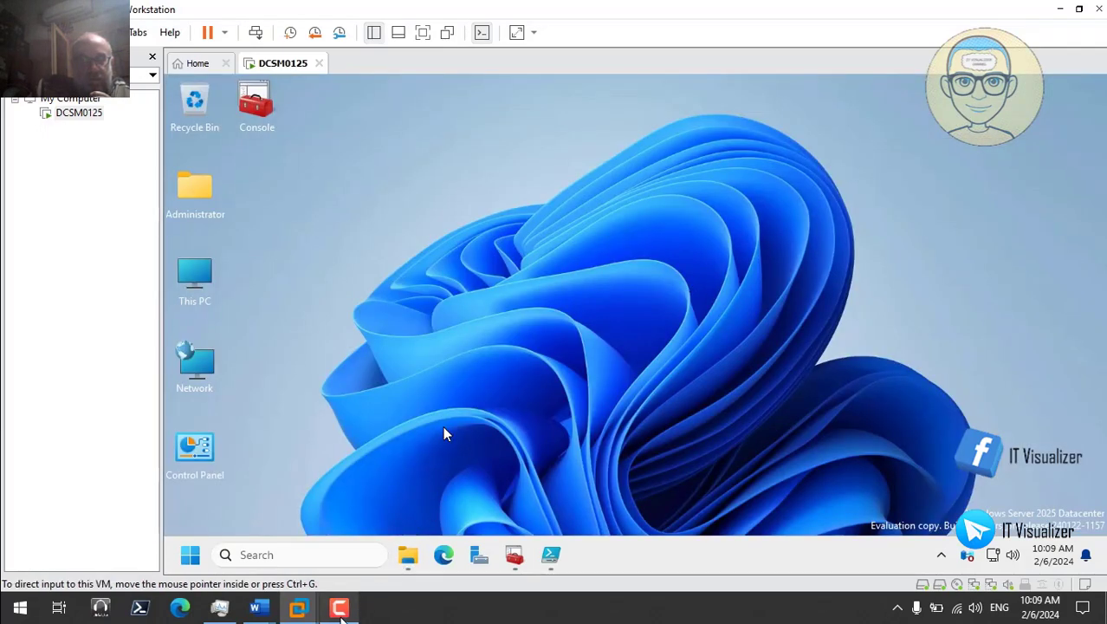
click(339, 607)
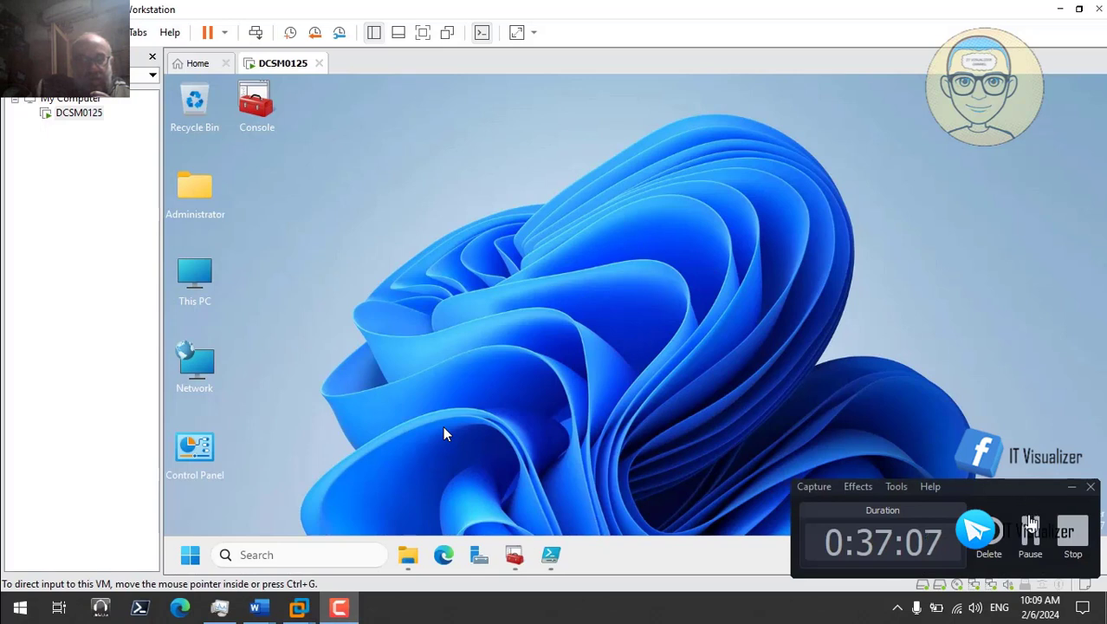
click(1030, 530)
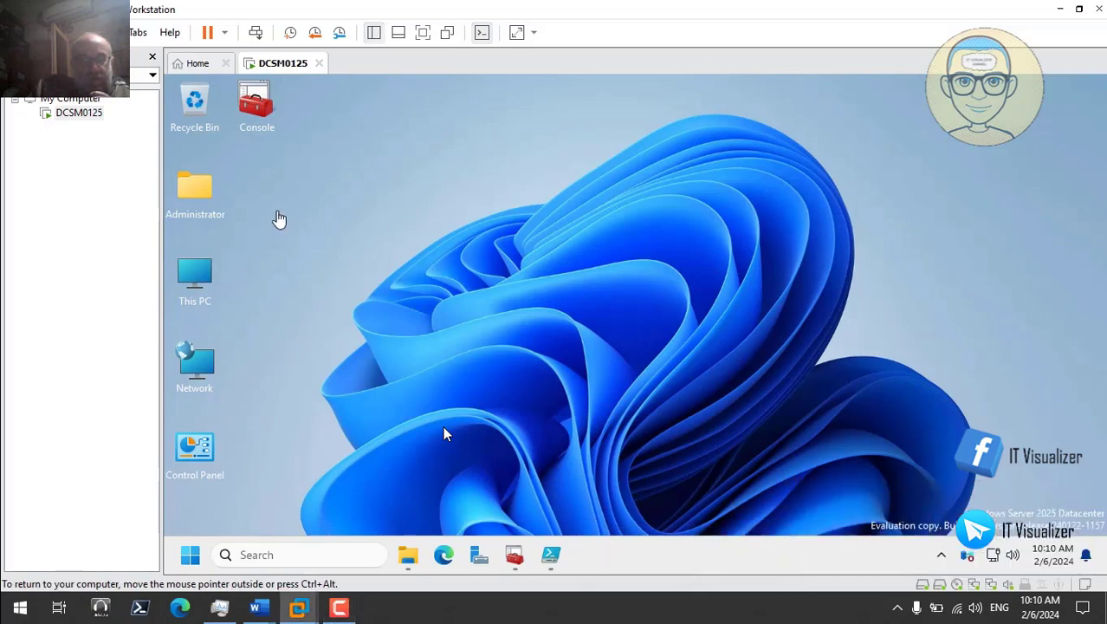
double_click(198, 276)
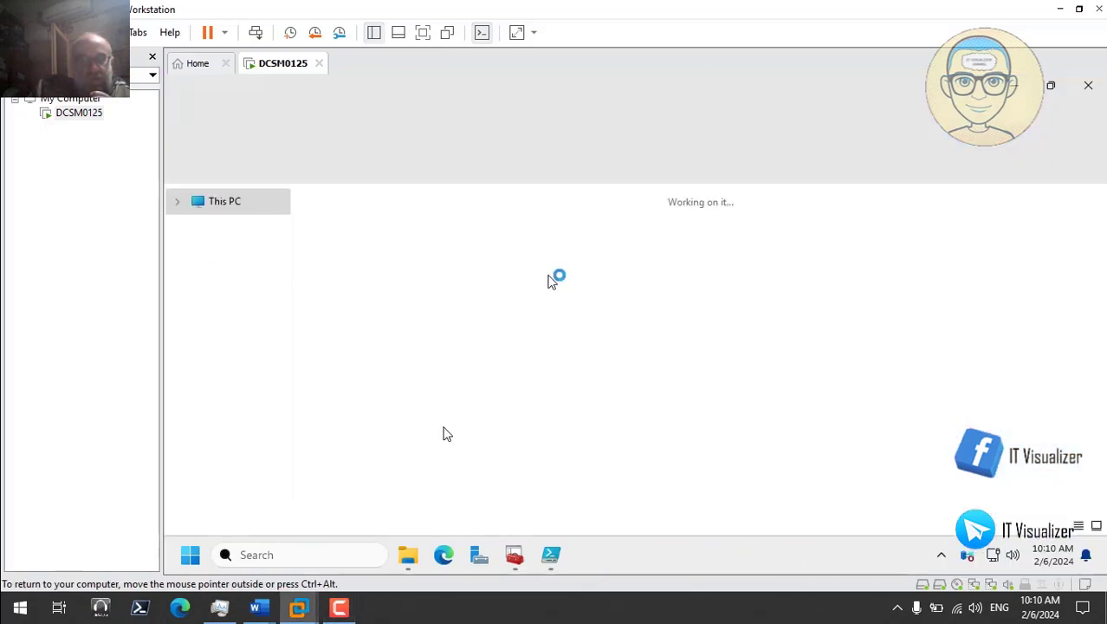
click(561, 243)
double_click(561, 242)
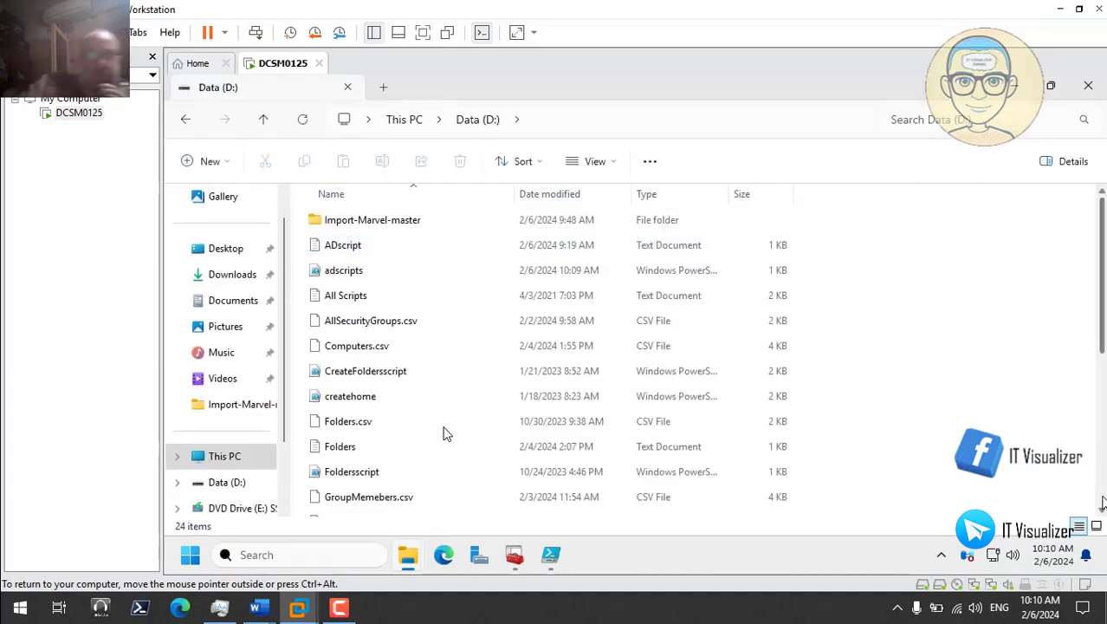
scroll(447, 433, down, 4)
scroll(444, 433, up, 5)
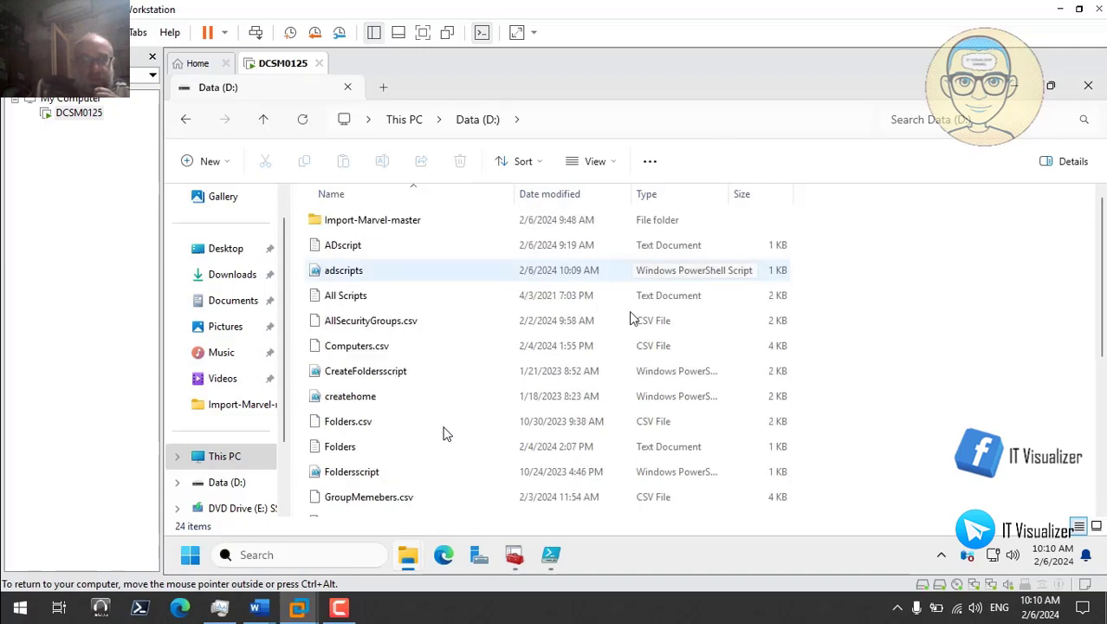
click(344, 607)
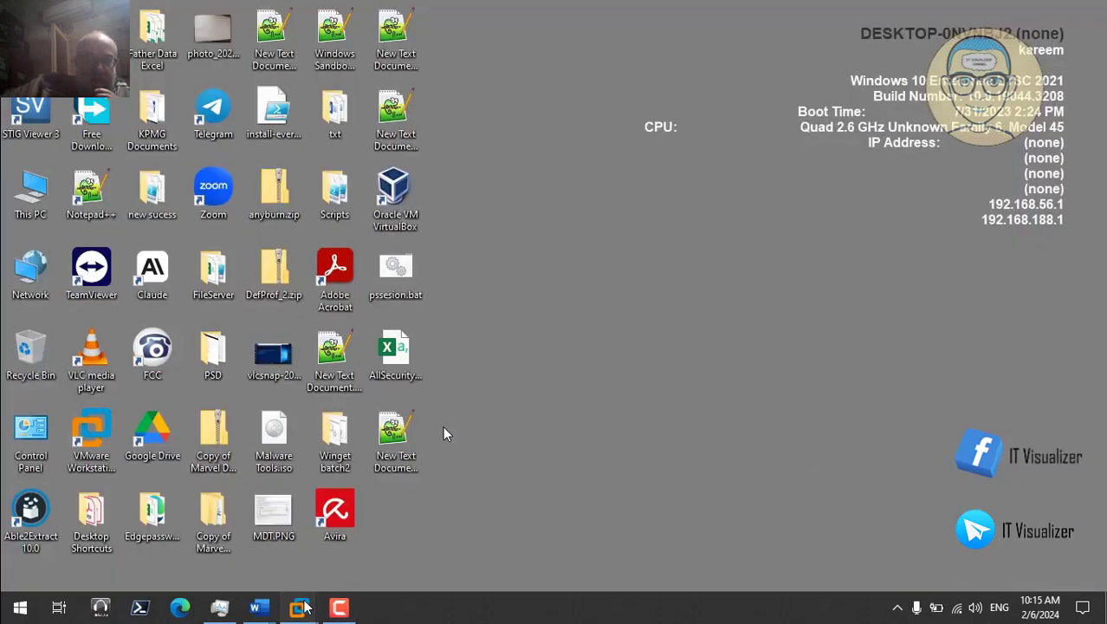
Step: Copy the Backgrounds and Login batch folders from Z:\The Matrix Lab Final
mouse_move(303, 606)
click(359, 541)
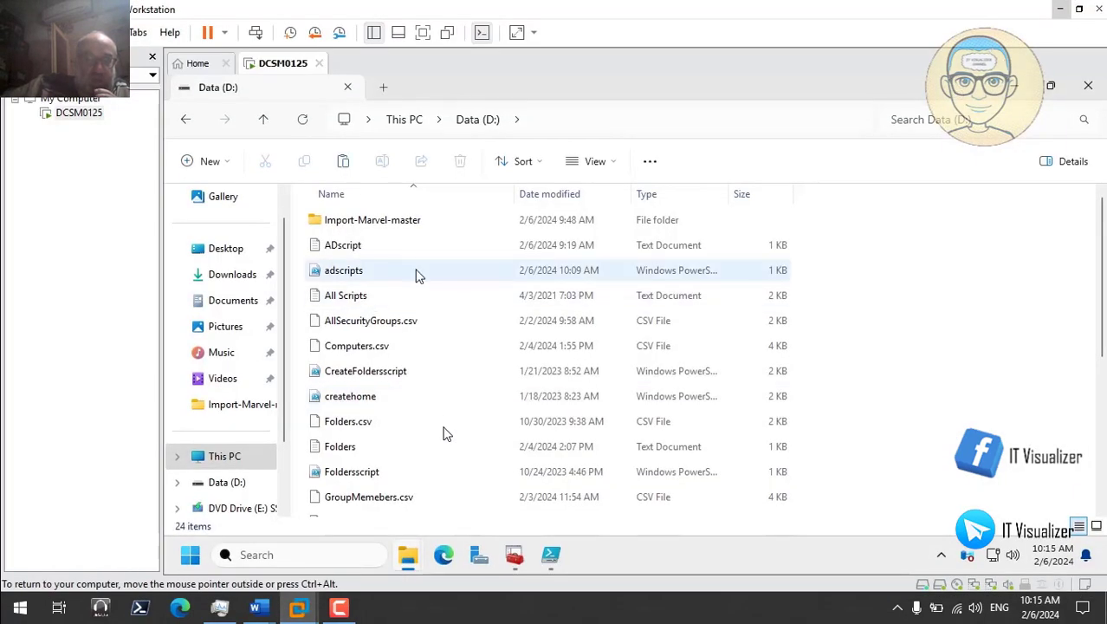
click(227, 457)
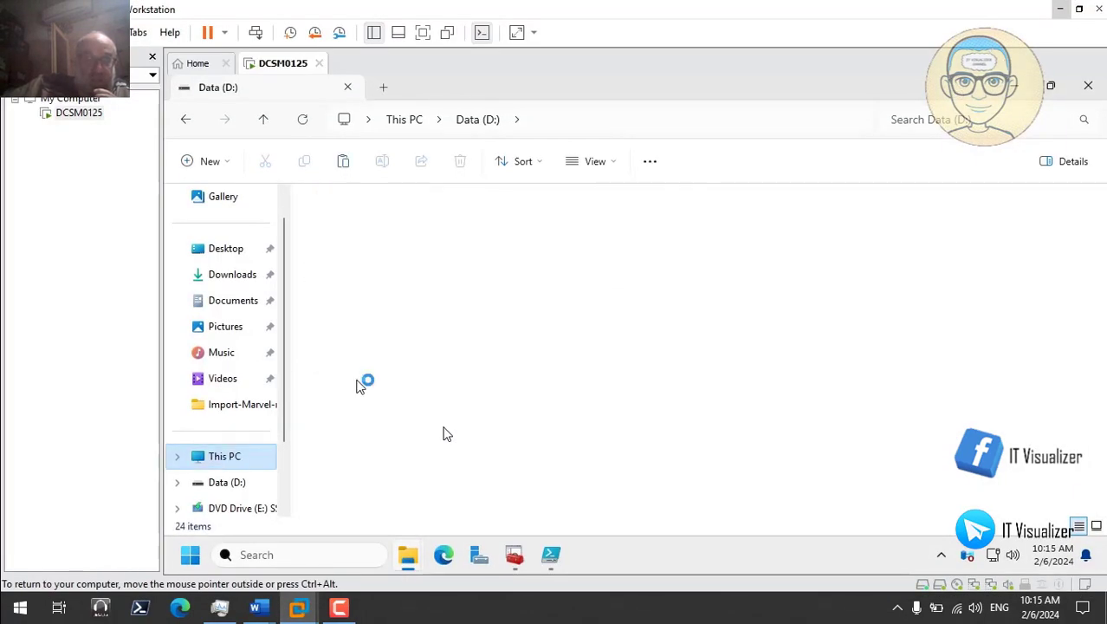
double_click(373, 313)
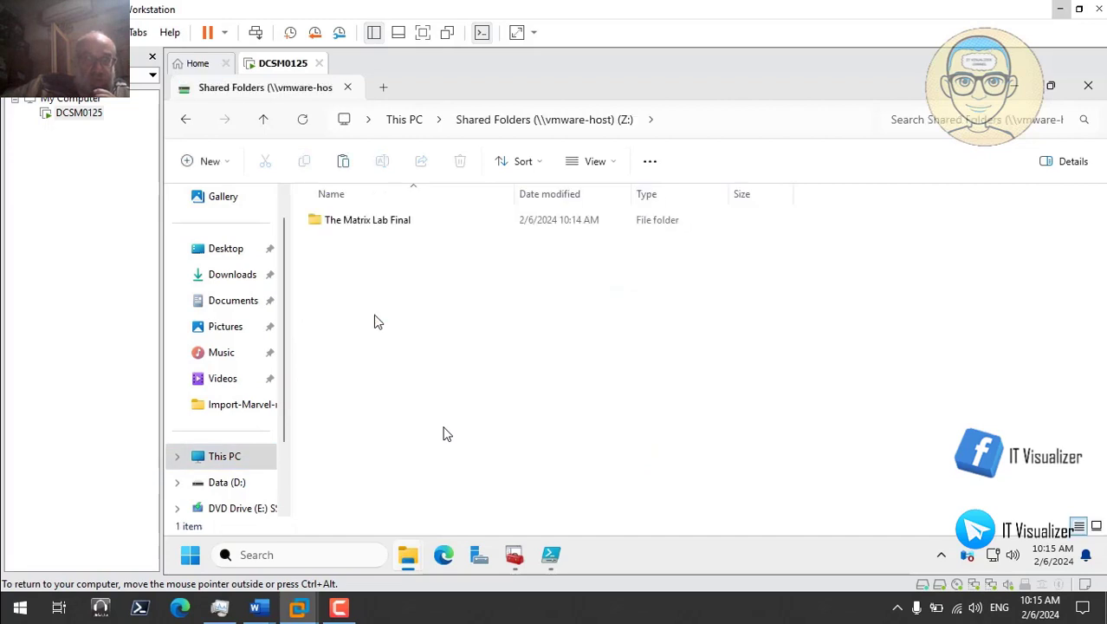
double_click(371, 224)
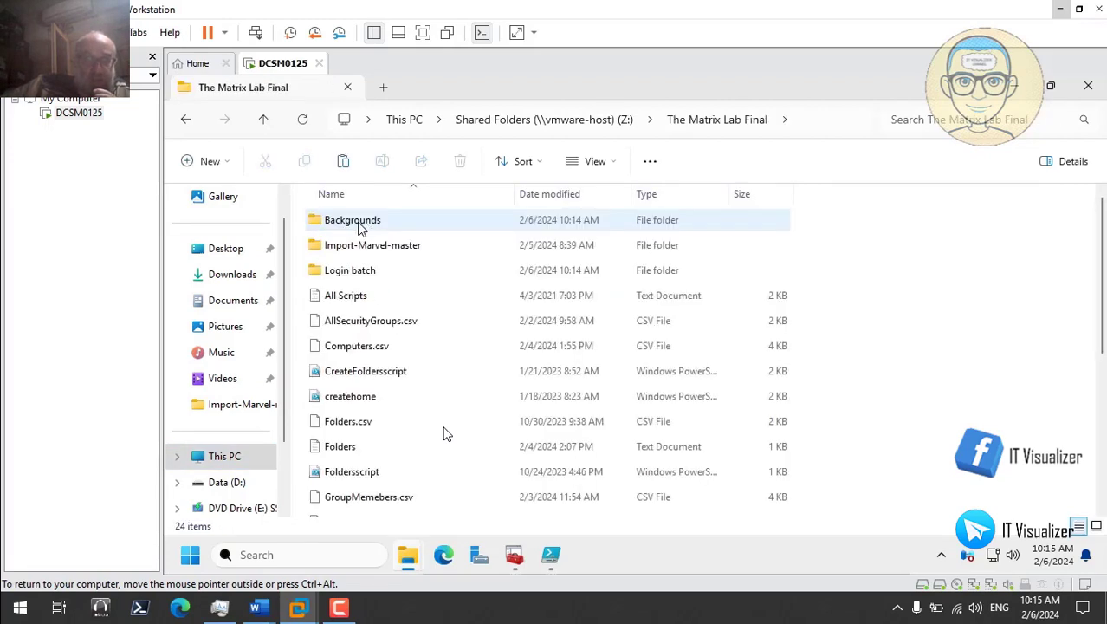
click(362, 224)
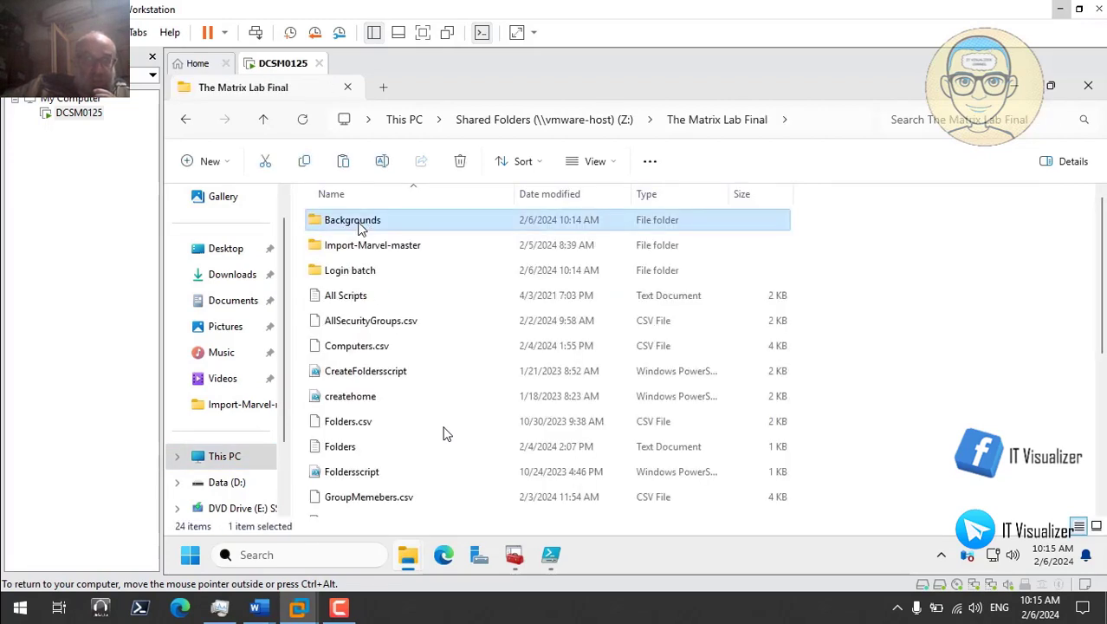
ctrl+click(366, 273)
right_click(366, 273)
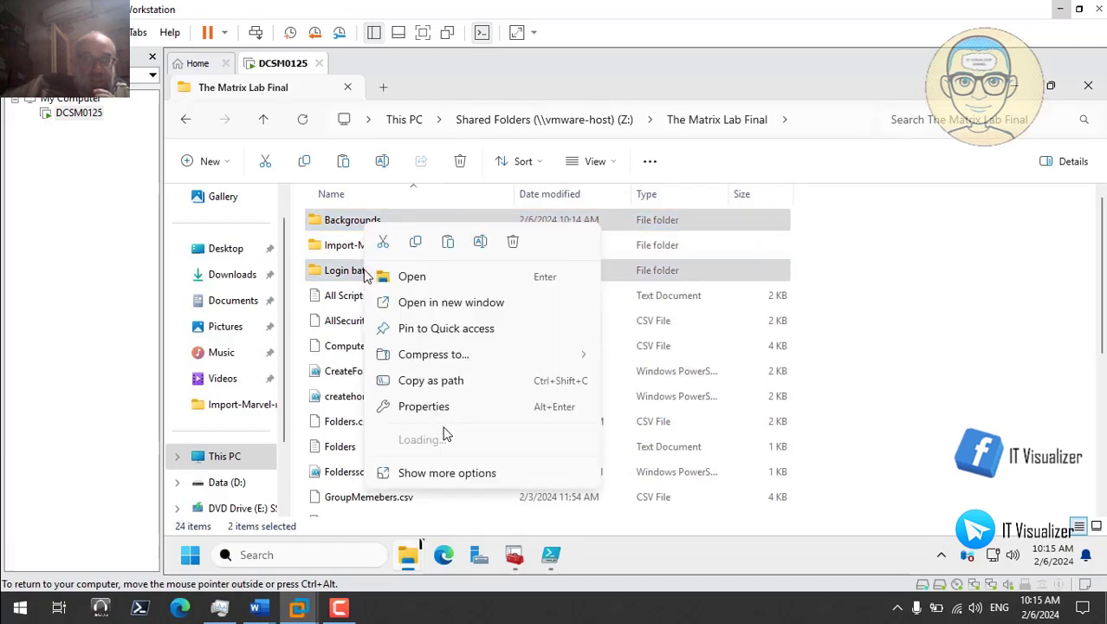
click(415, 241)
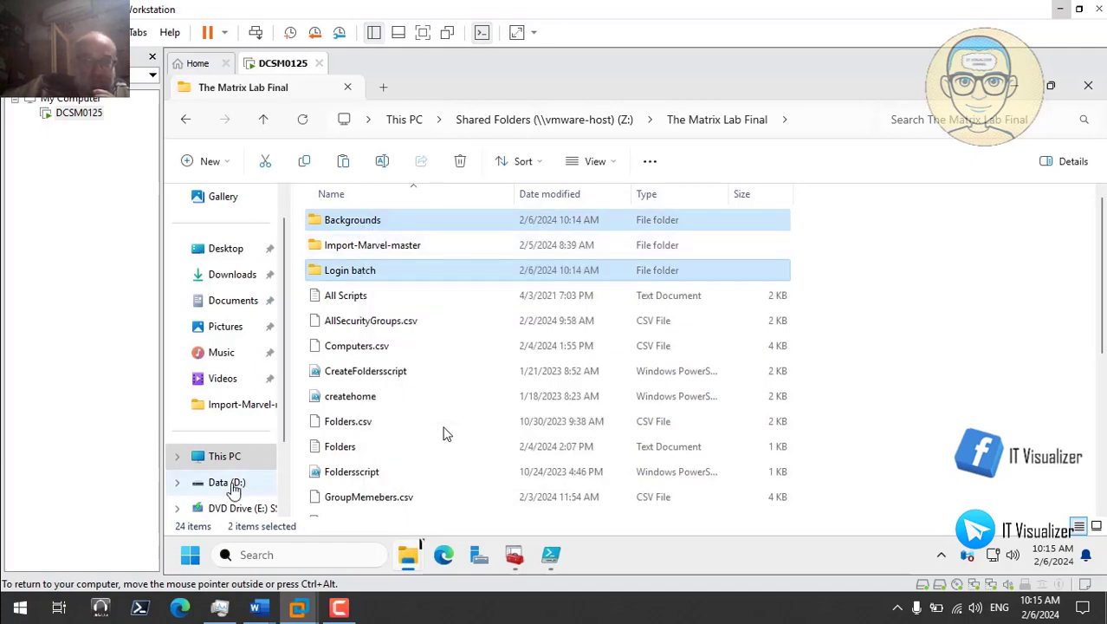
Step: Paste both folders into the Data (D:) drive
click(232, 484)
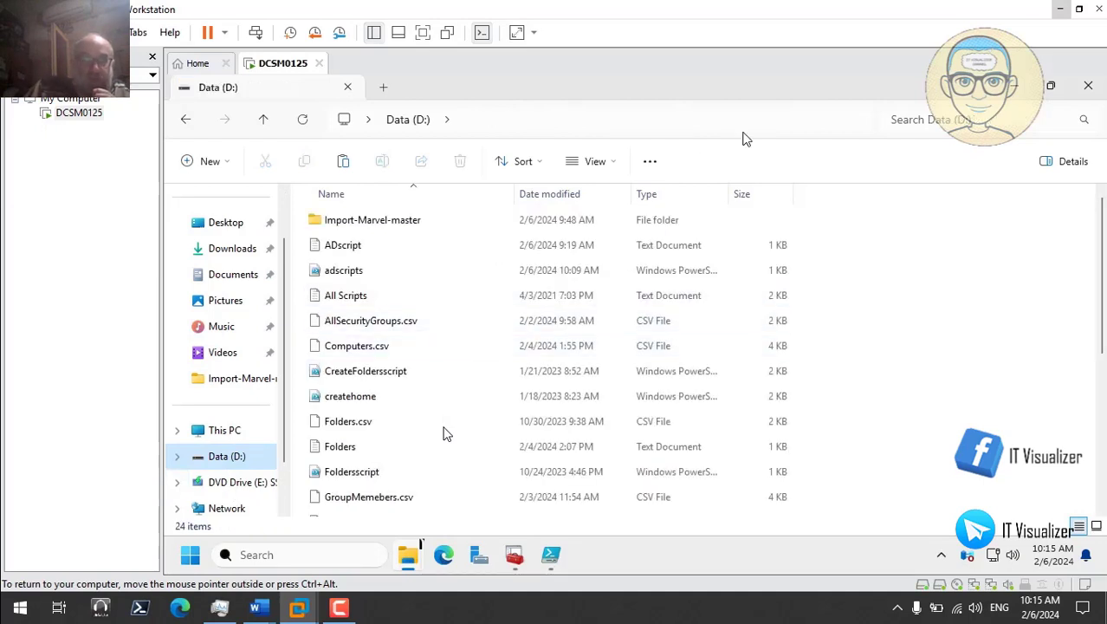
right_click(900, 256)
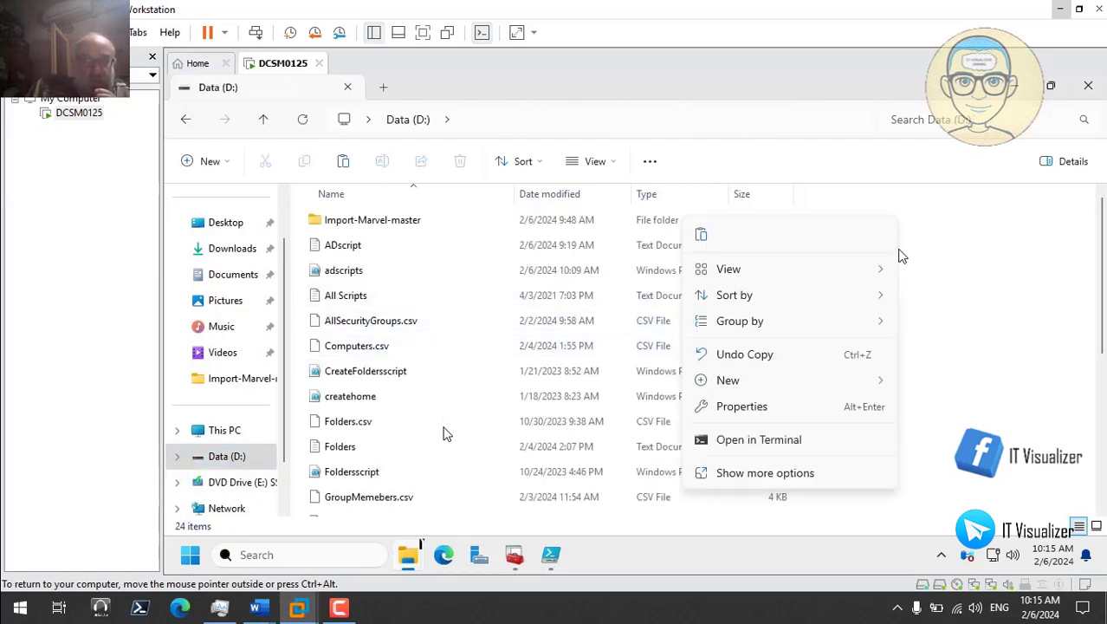
click(705, 238)
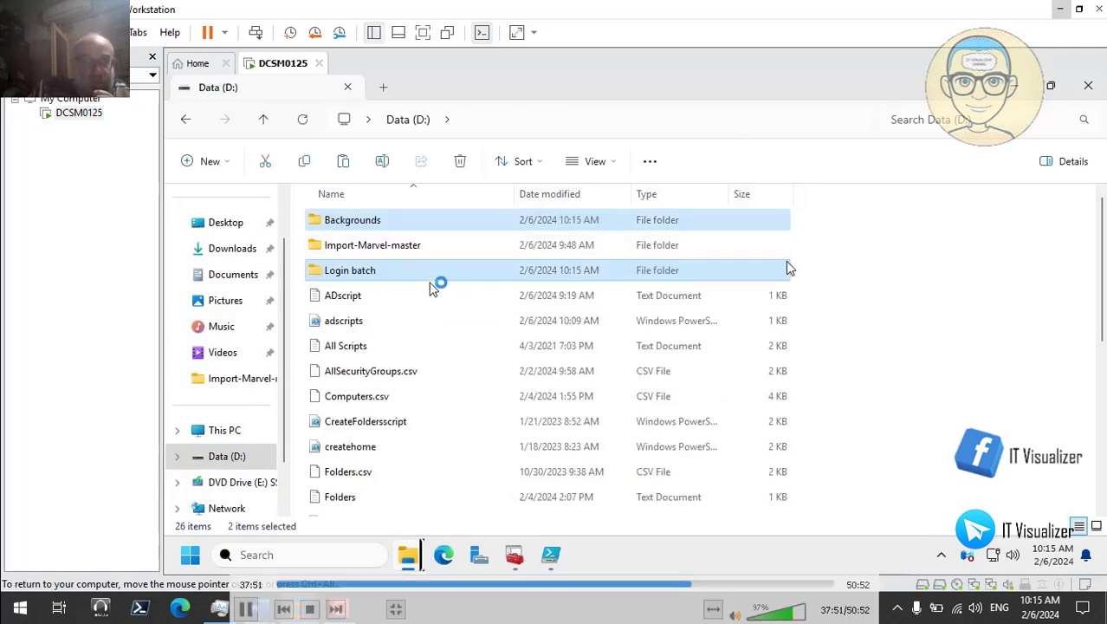
click(950, 298)
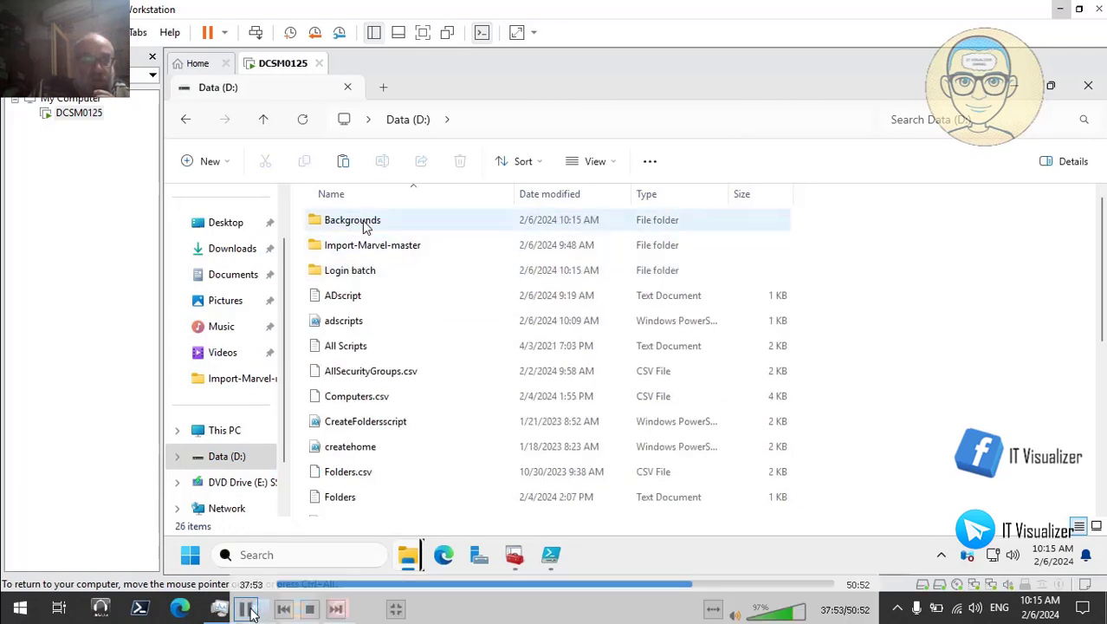
click(366, 223)
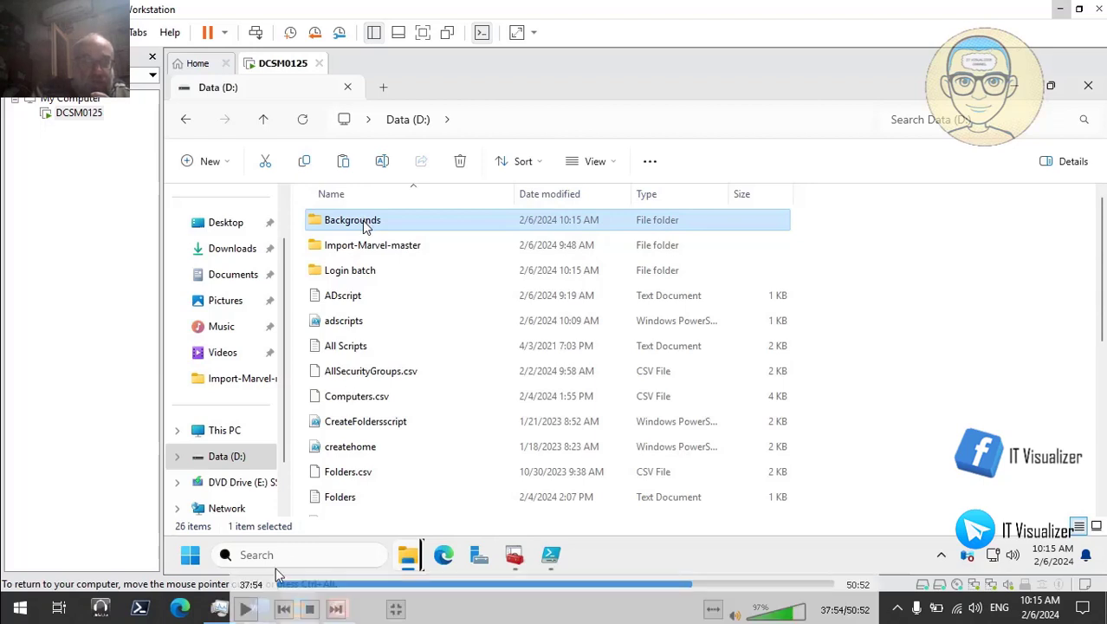
Step: Open the Backgrounds folder's Advanced Sharing and turn on Share this folder
right_click(363, 220)
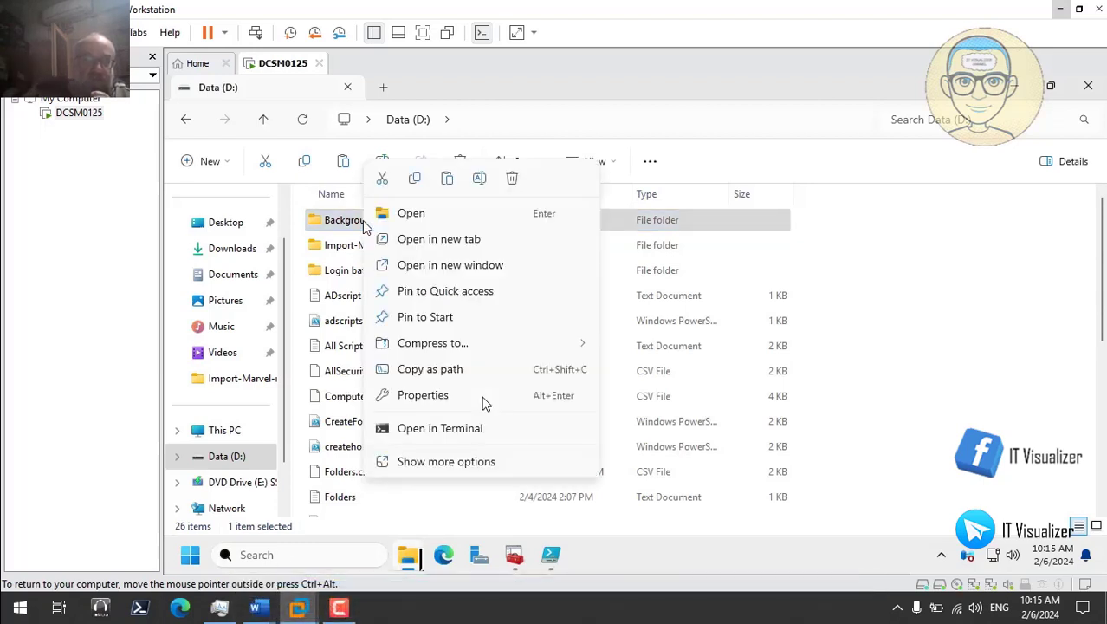
click(444, 462)
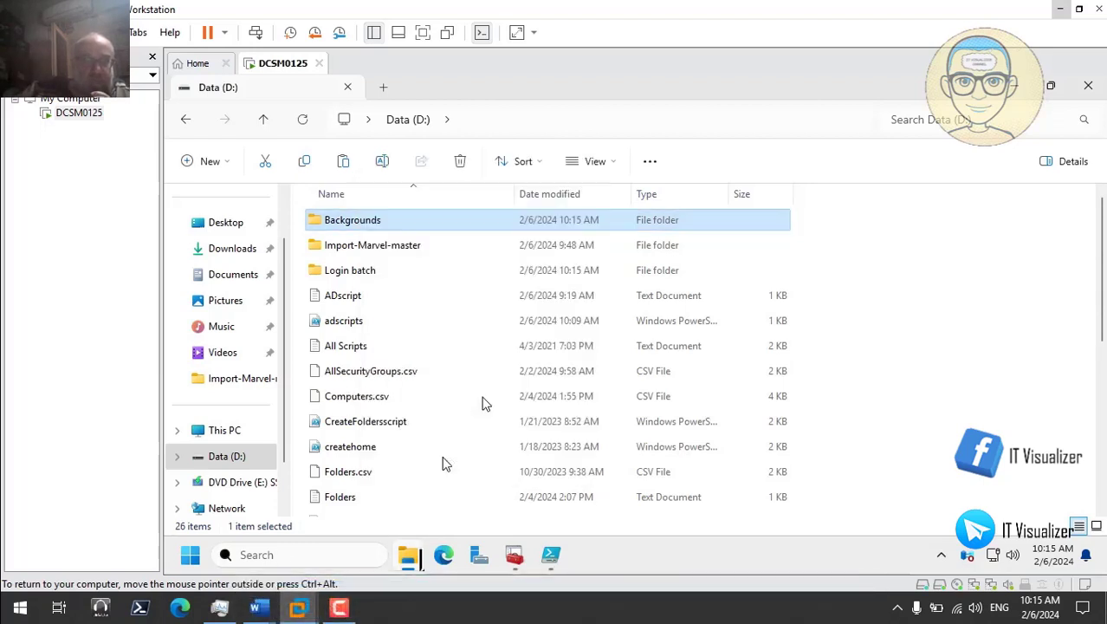
click(414, 522)
click(434, 176)
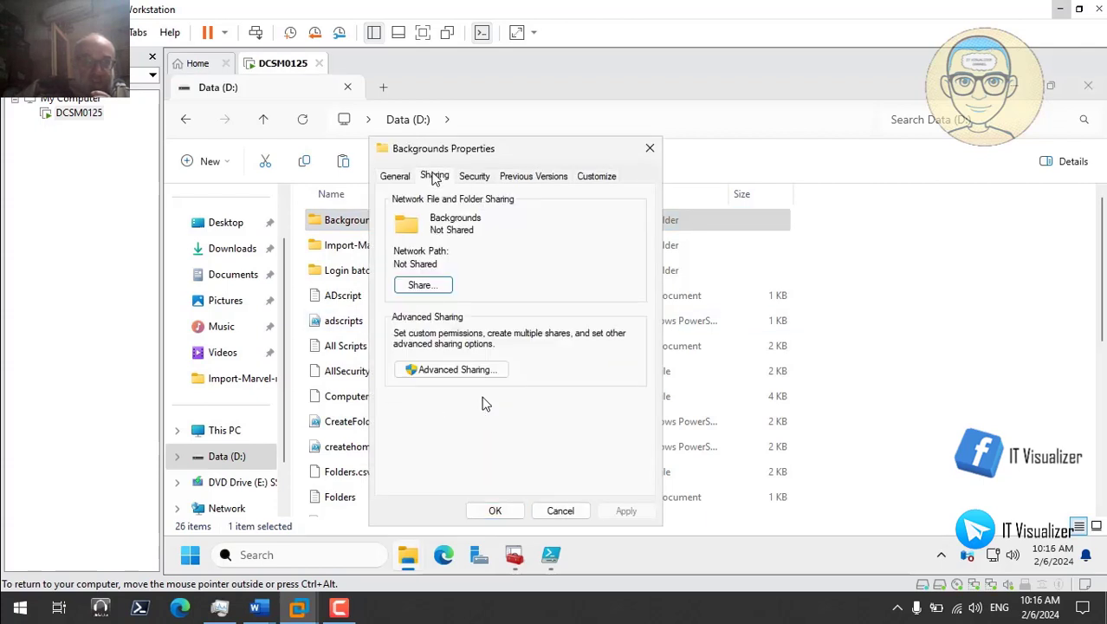
click(446, 367)
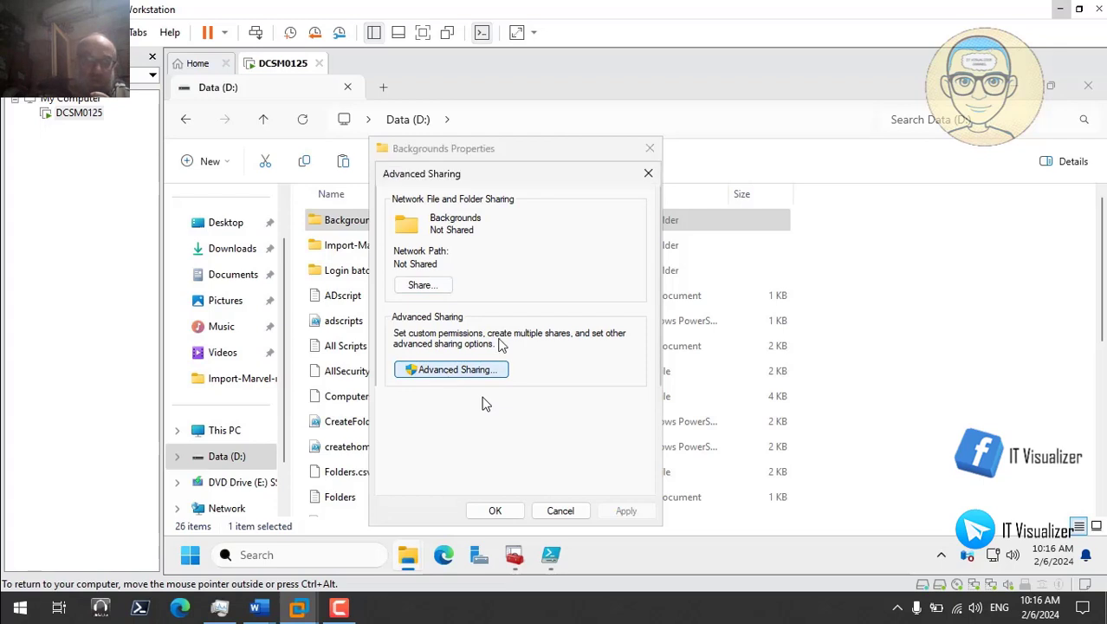
click(394, 205)
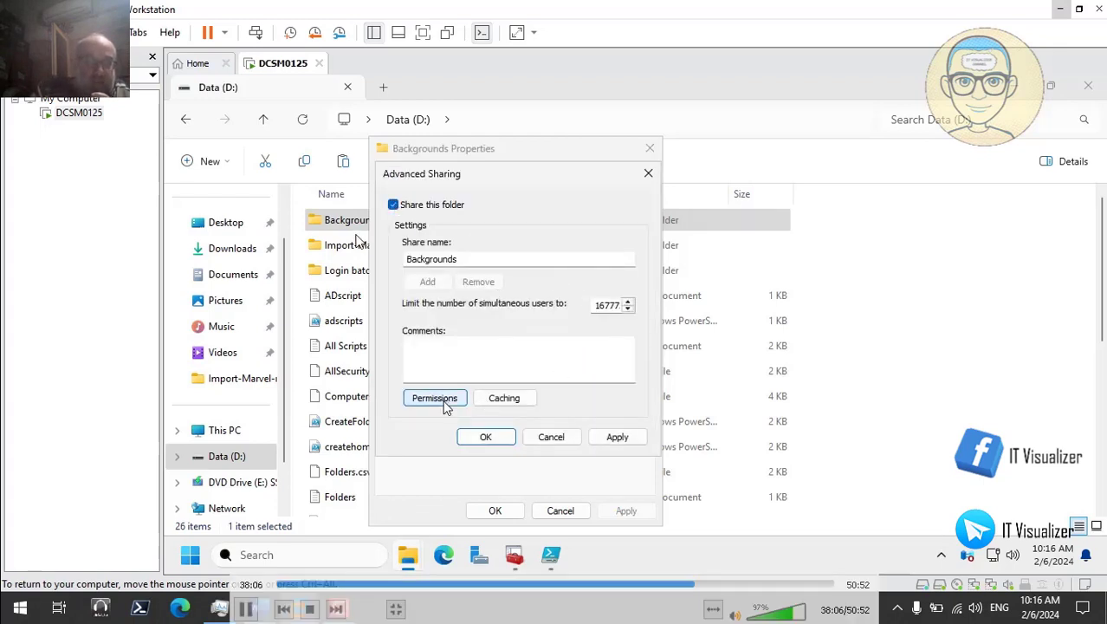
Step: In its share permissions, remove Everyone and add Domain Users
click(443, 399)
click(633, 327)
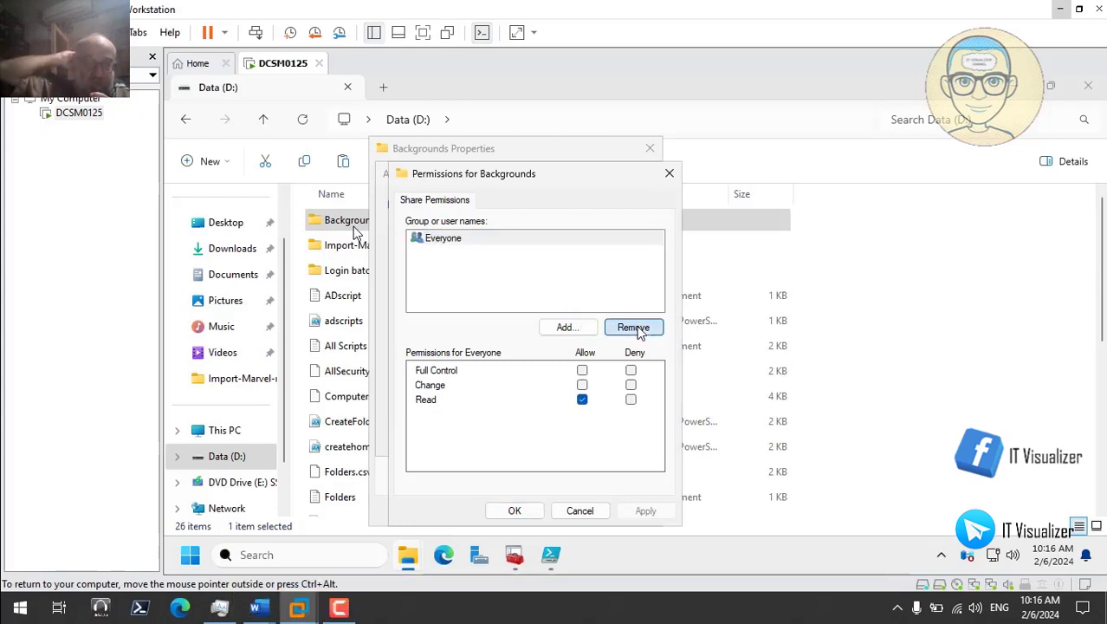
click(568, 328)
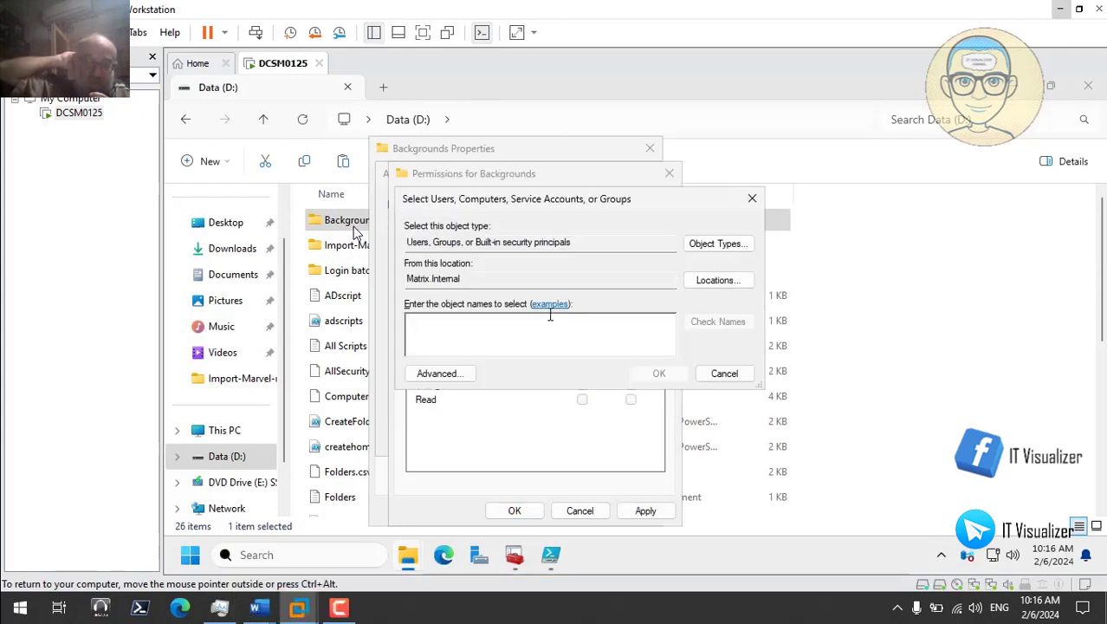
text(domain us)
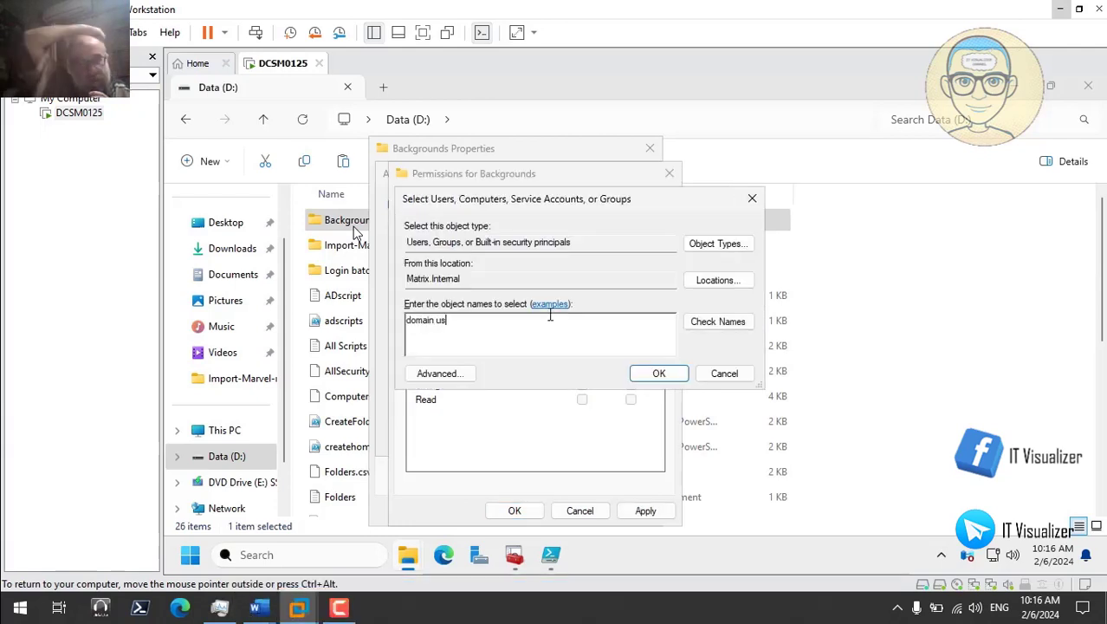
text(ers)
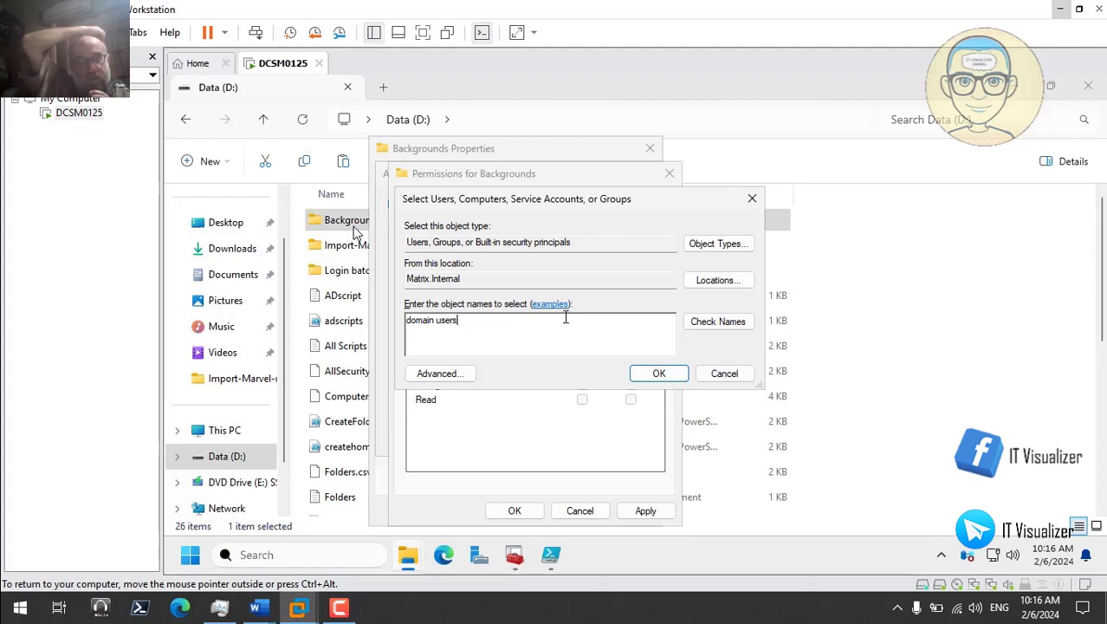
click(704, 322)
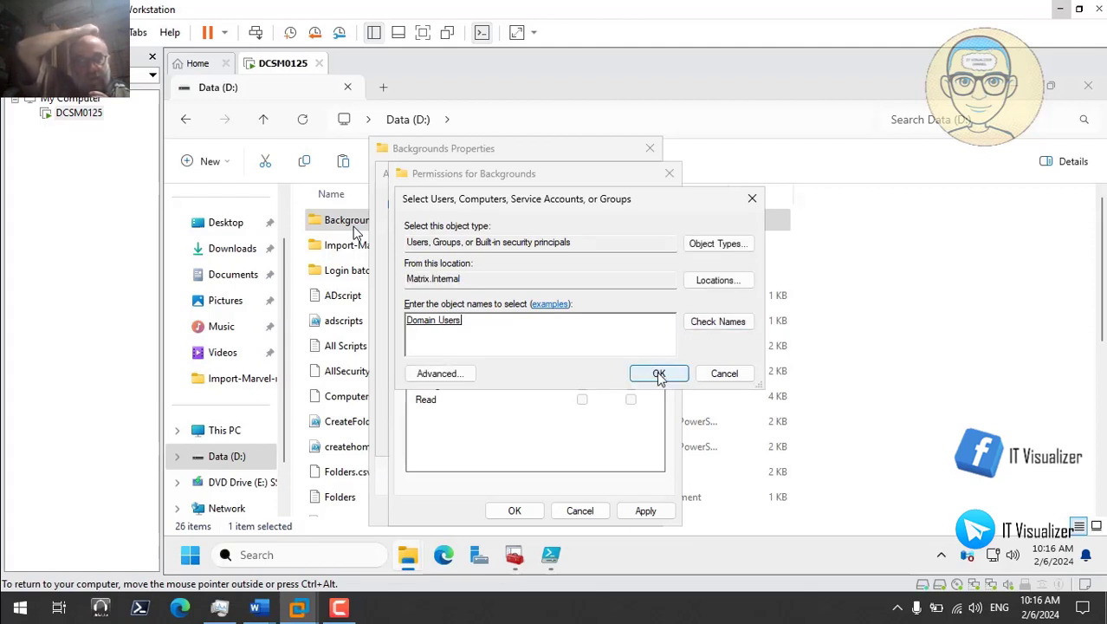
click(658, 373)
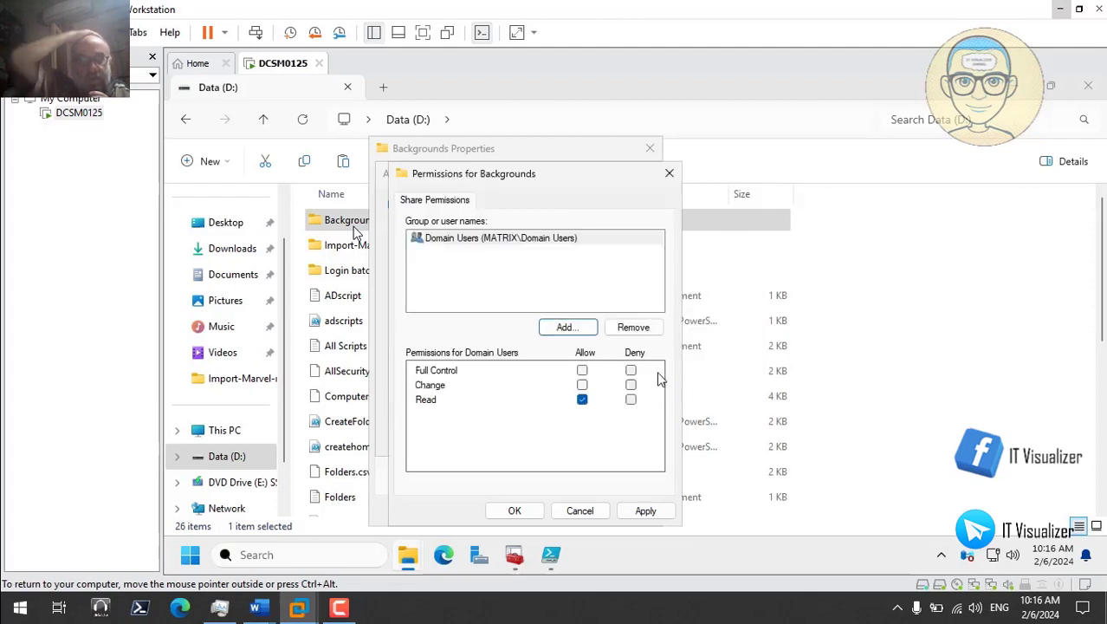
Step: Try adding a group by typing 'it', which fails the name check, then clear it
click(570, 329)
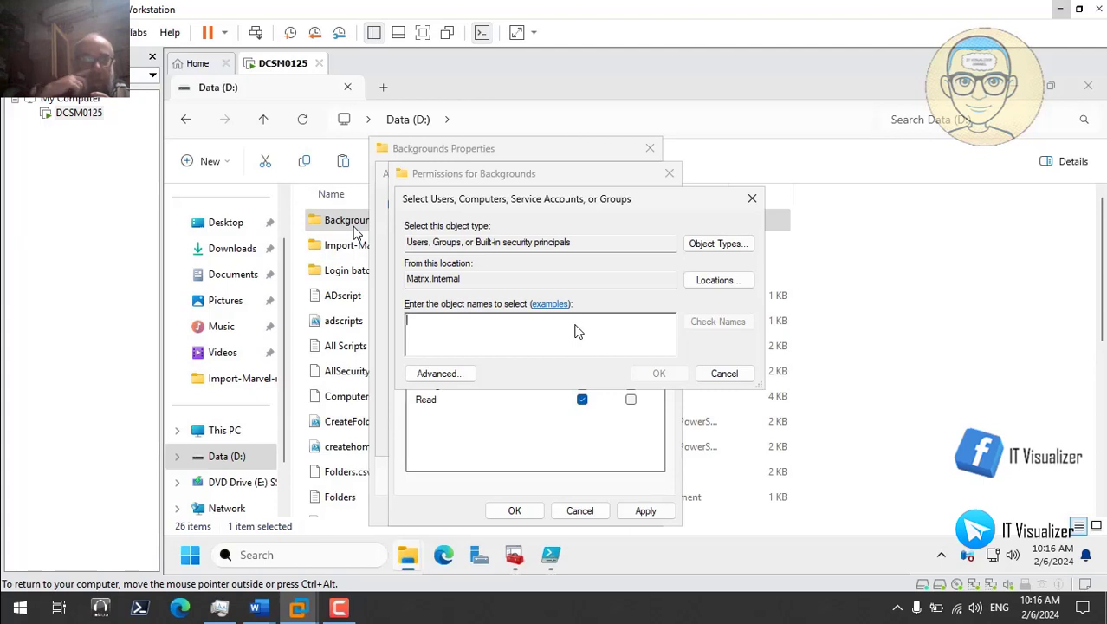
text(itsm)
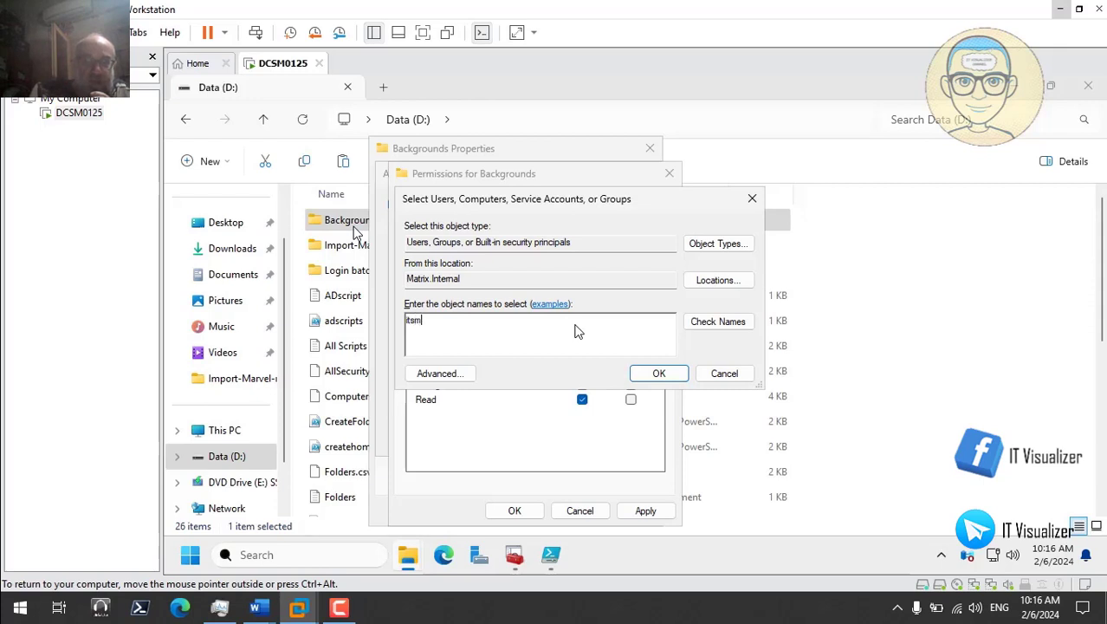
click(714, 326)
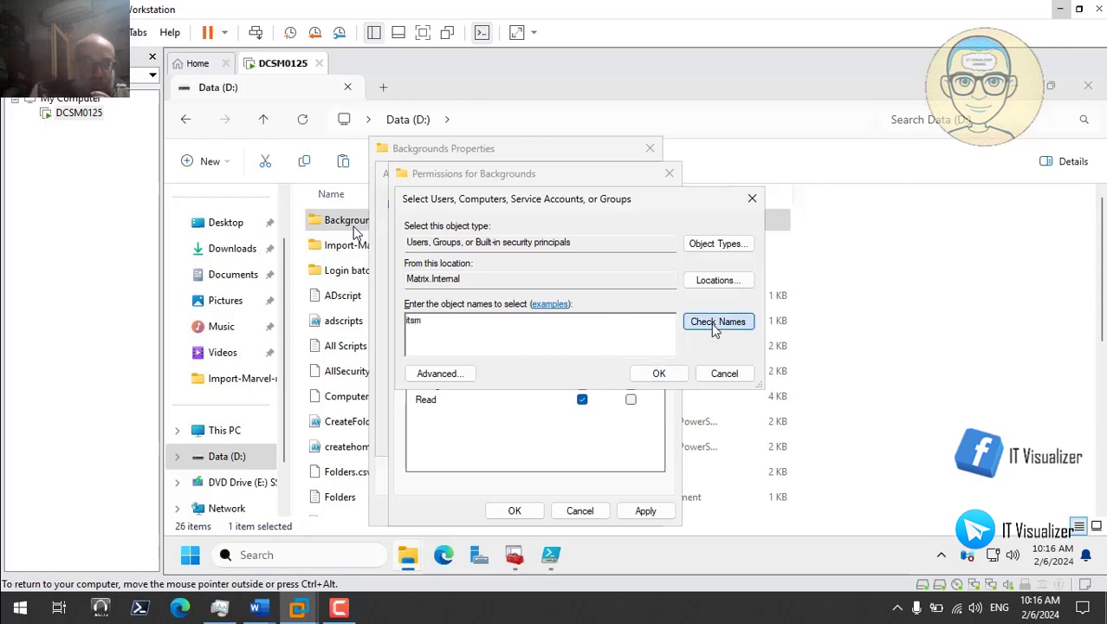
click(744, 458)
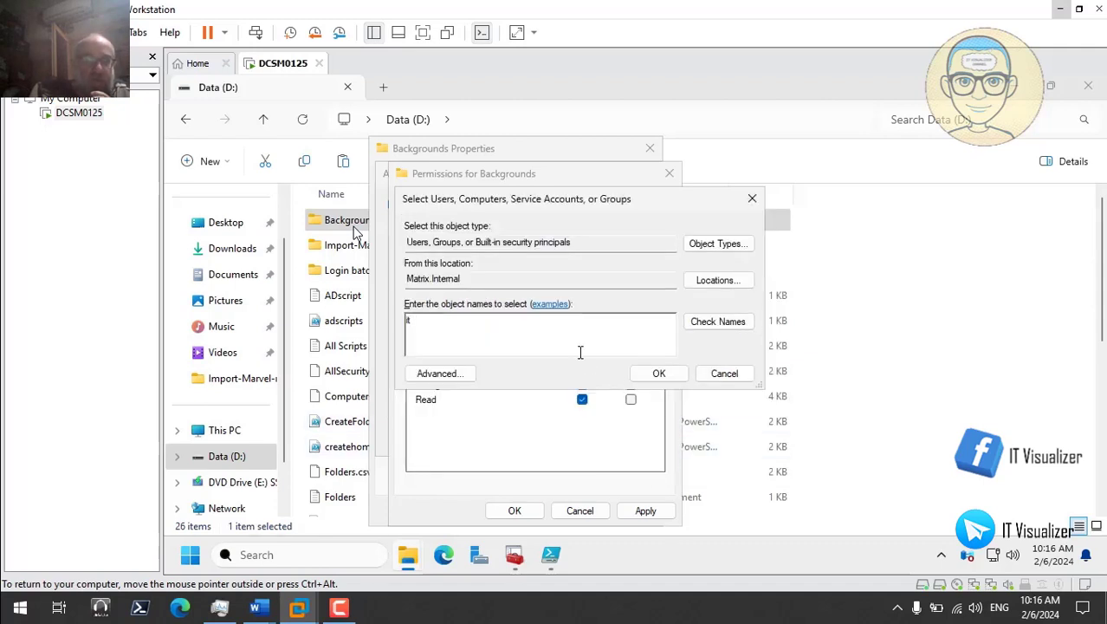
click(717, 321)
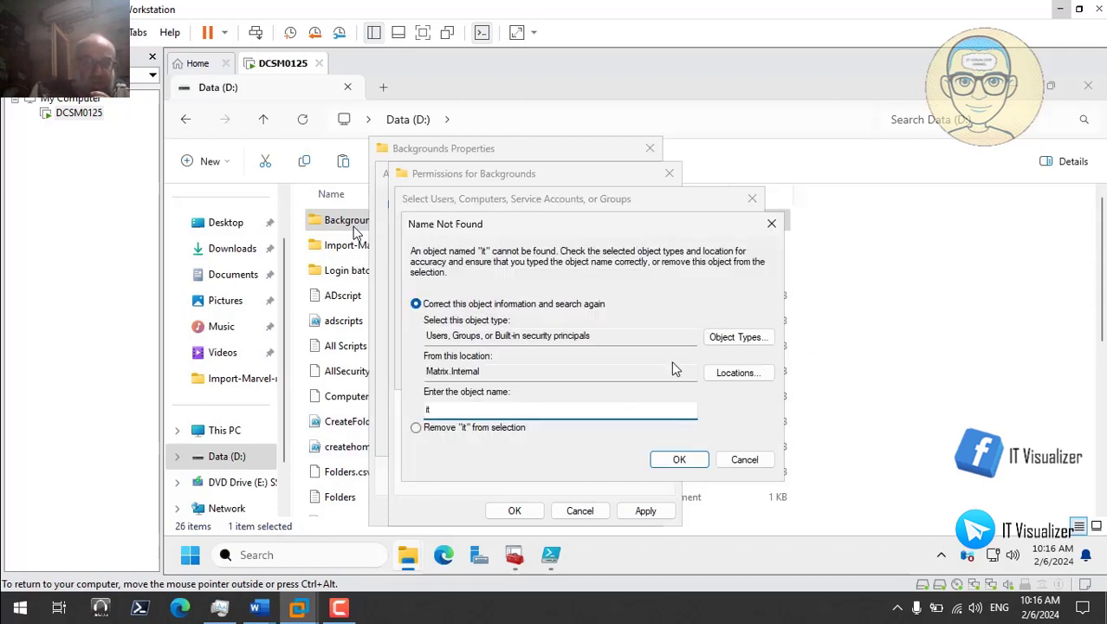
click(745, 460)
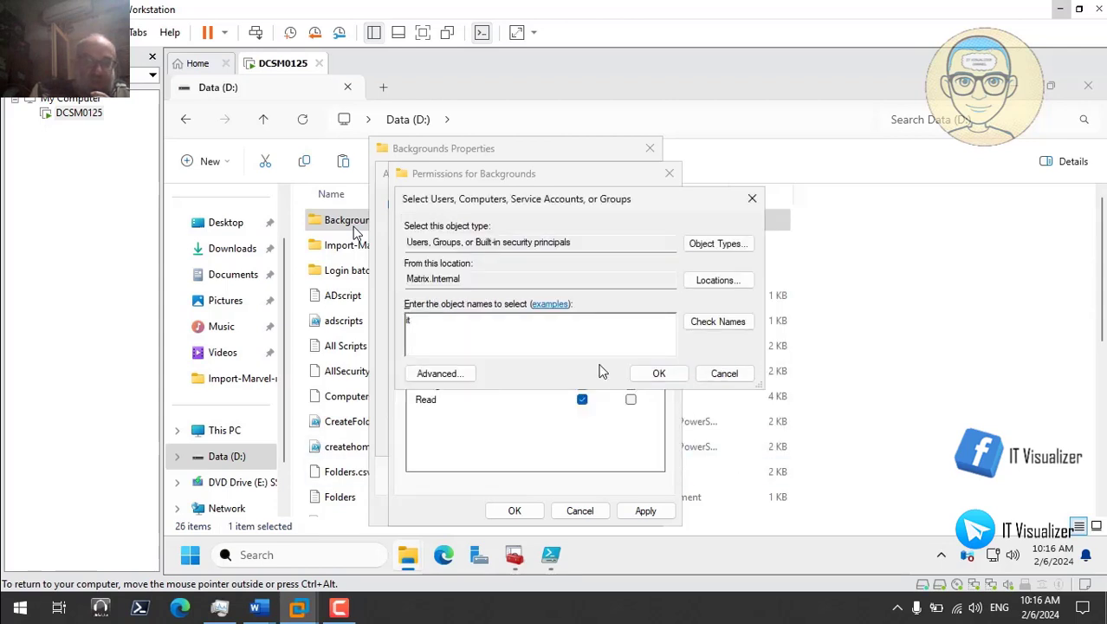
key(BackSpace)
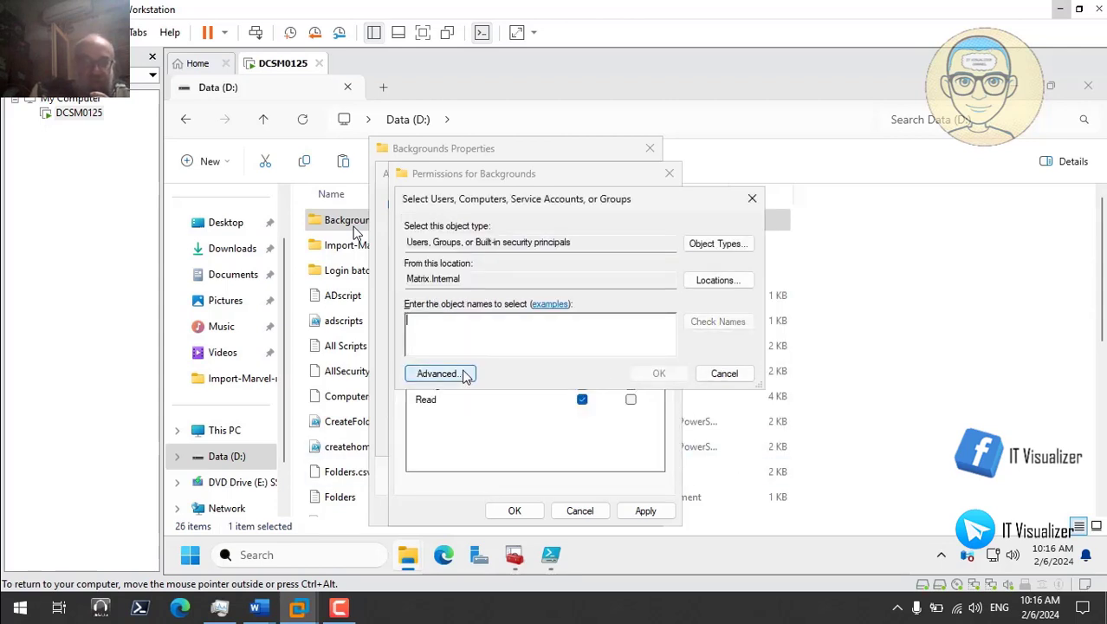
Step: Find MTRX_IT_SM through Advanced search and add it to the share permissions
click(437, 374)
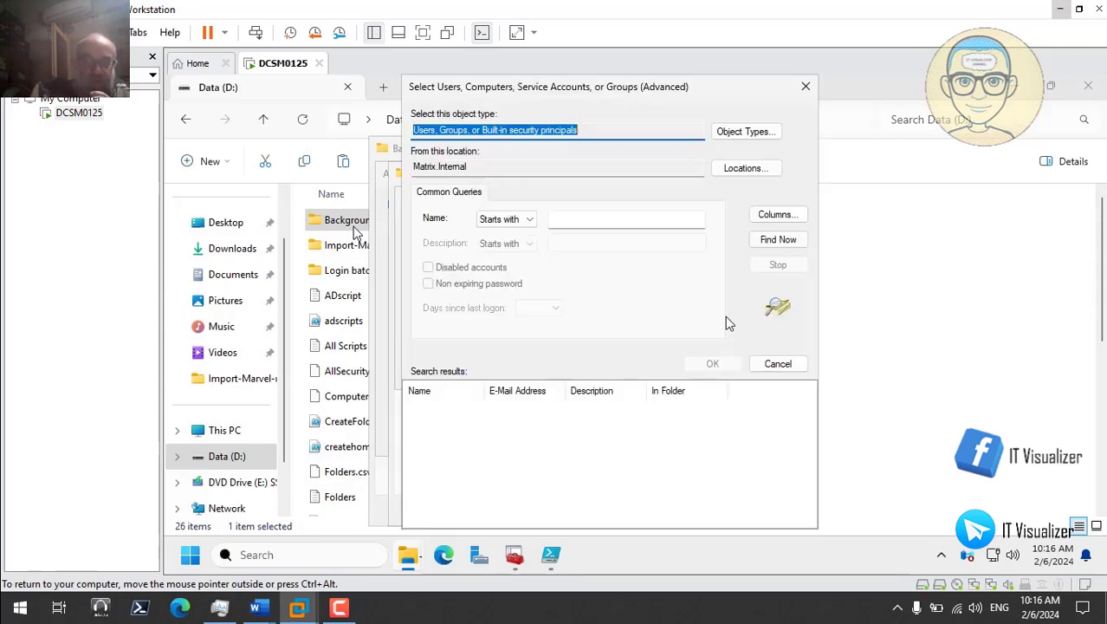
click(780, 241)
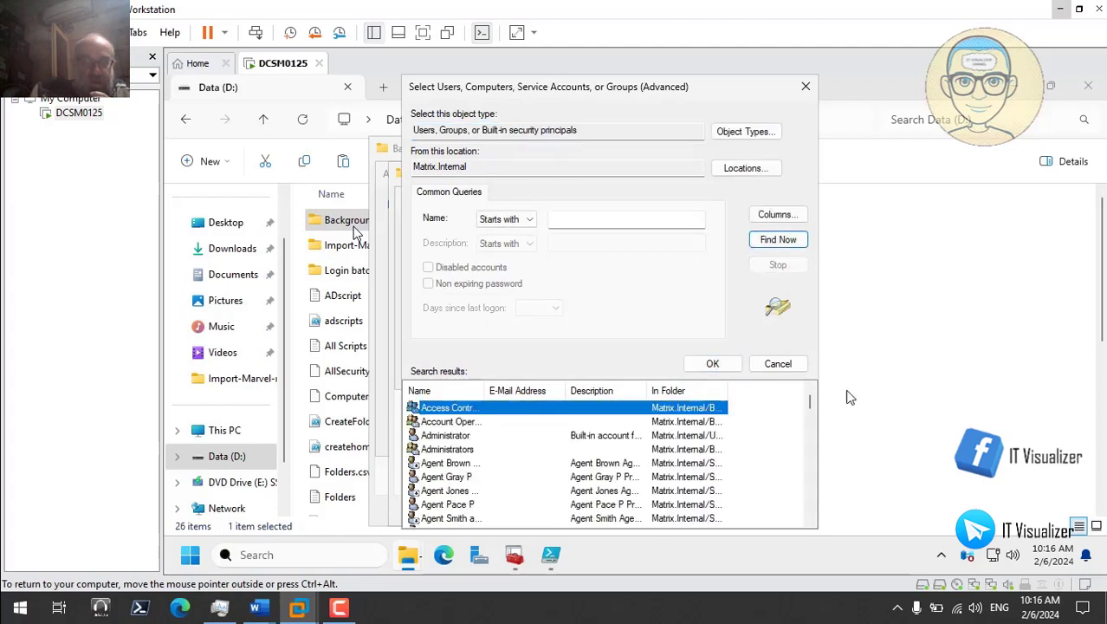
drag(810, 400, 815, 469)
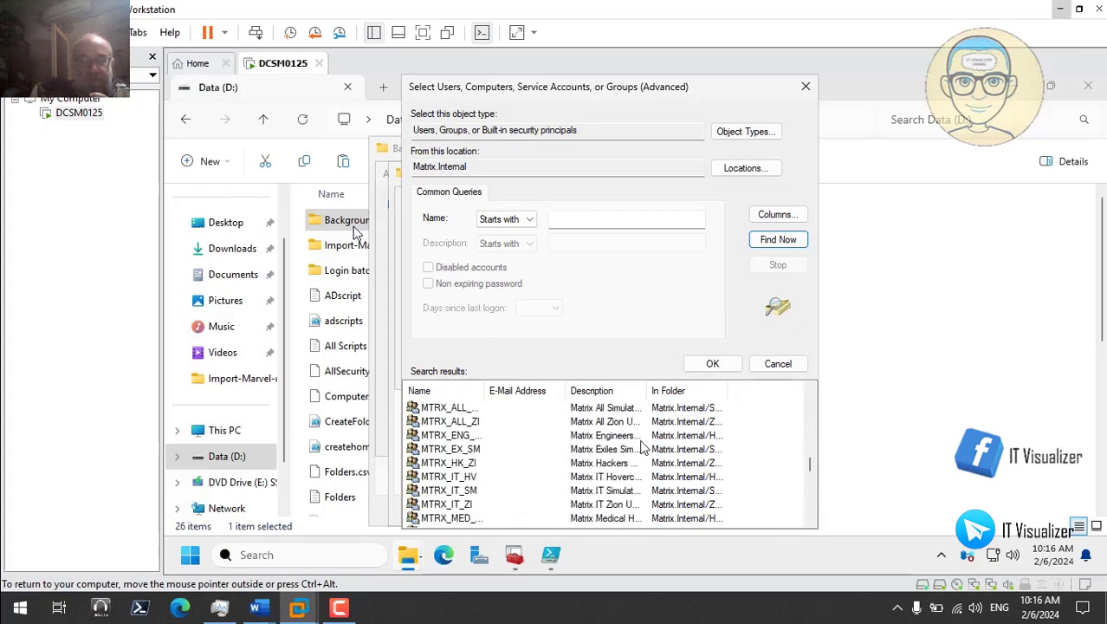
click(473, 490)
click(713, 363)
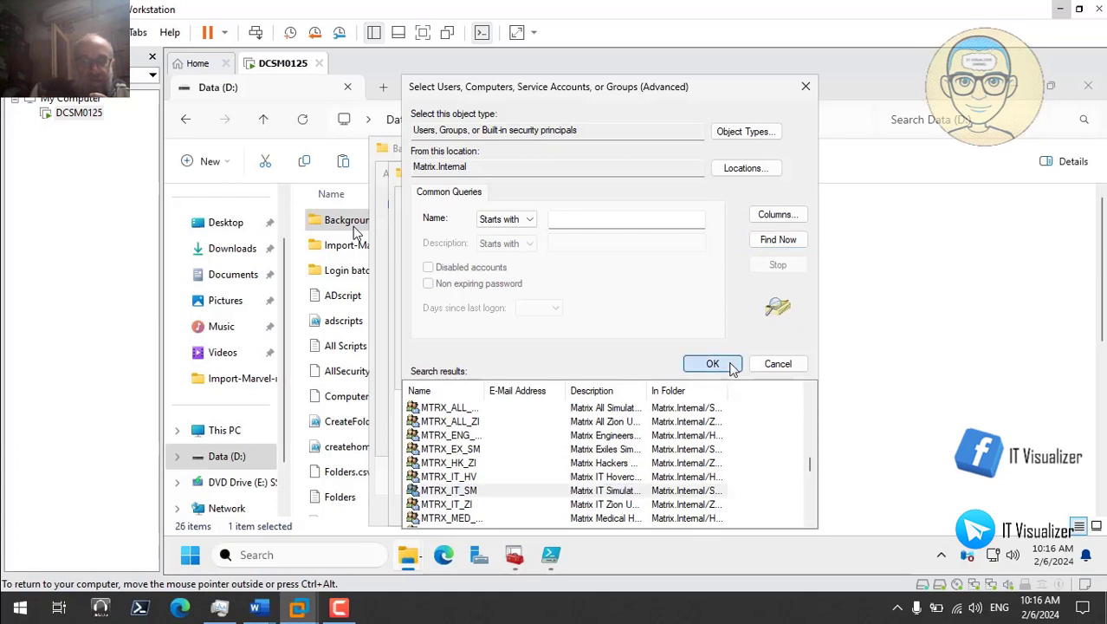
click(657, 373)
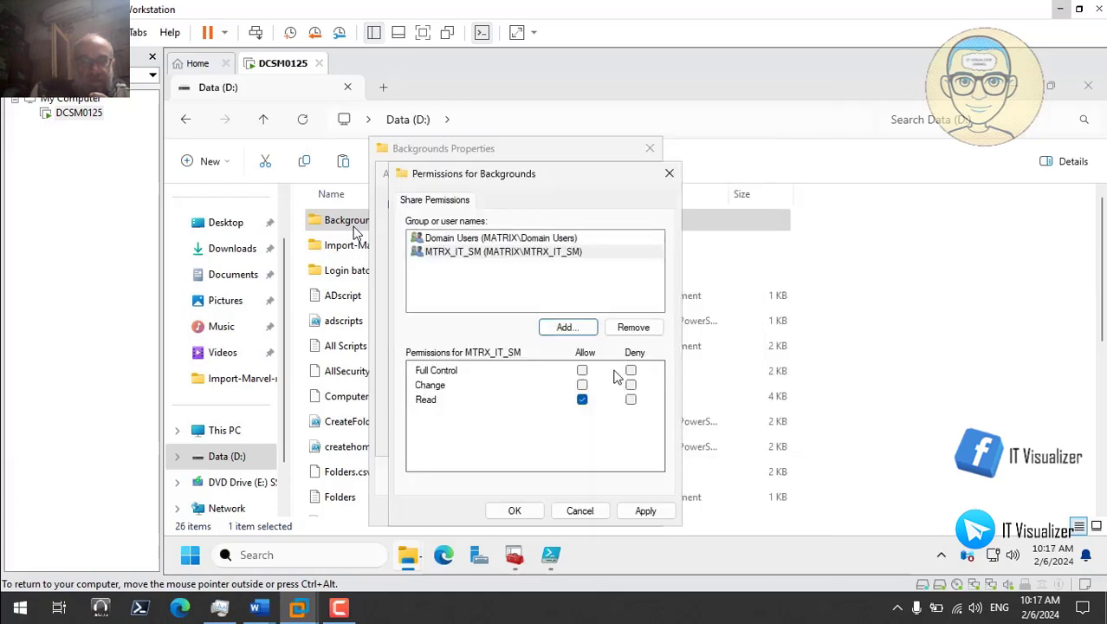
Step: Grant MTRX_IT_SM Full Control, apply, close the sharing dialogs, and view the Security tab
click(583, 371)
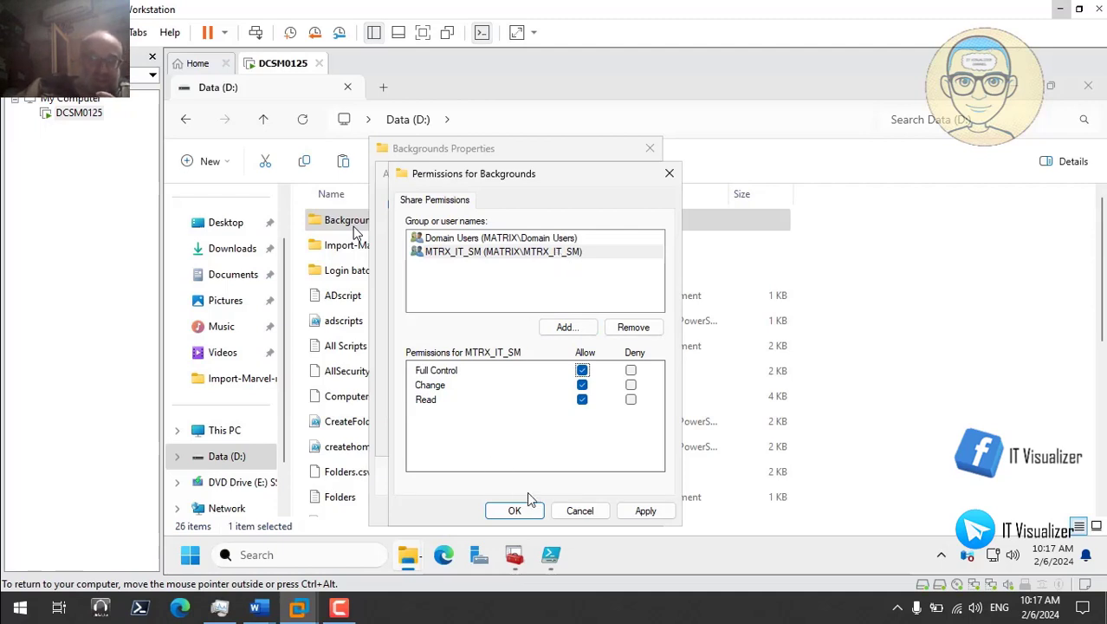
click(647, 510)
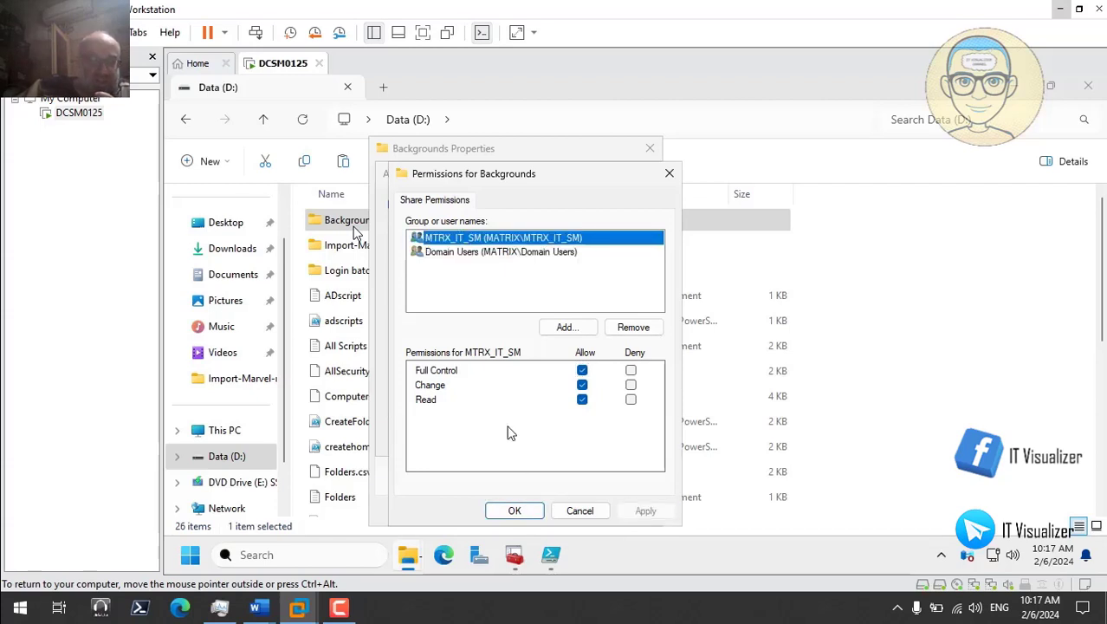
click(530, 511)
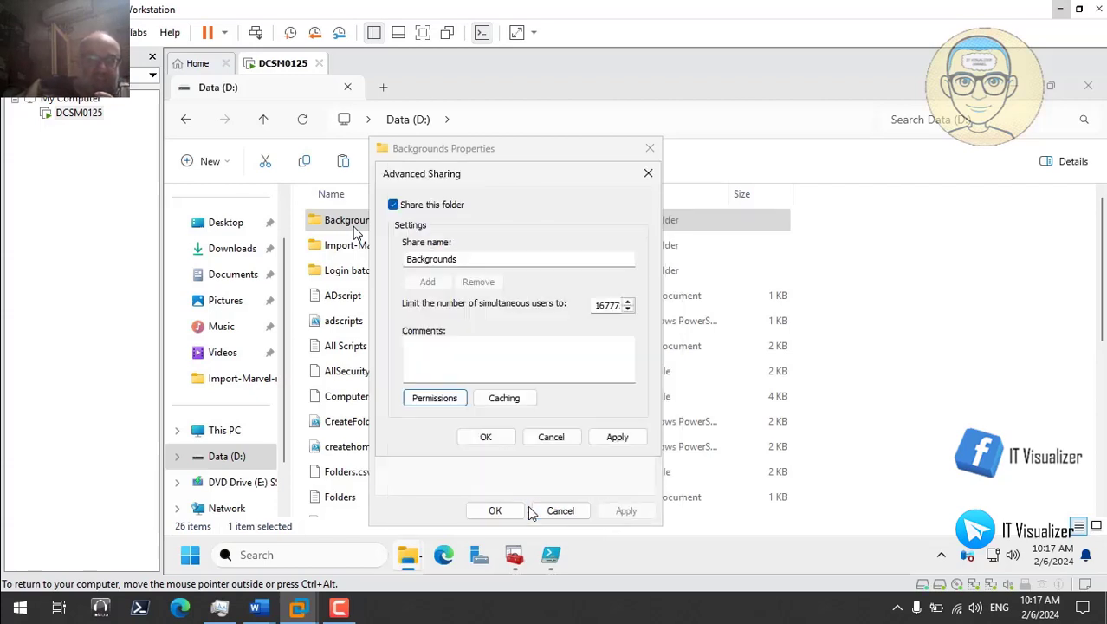
click(618, 439)
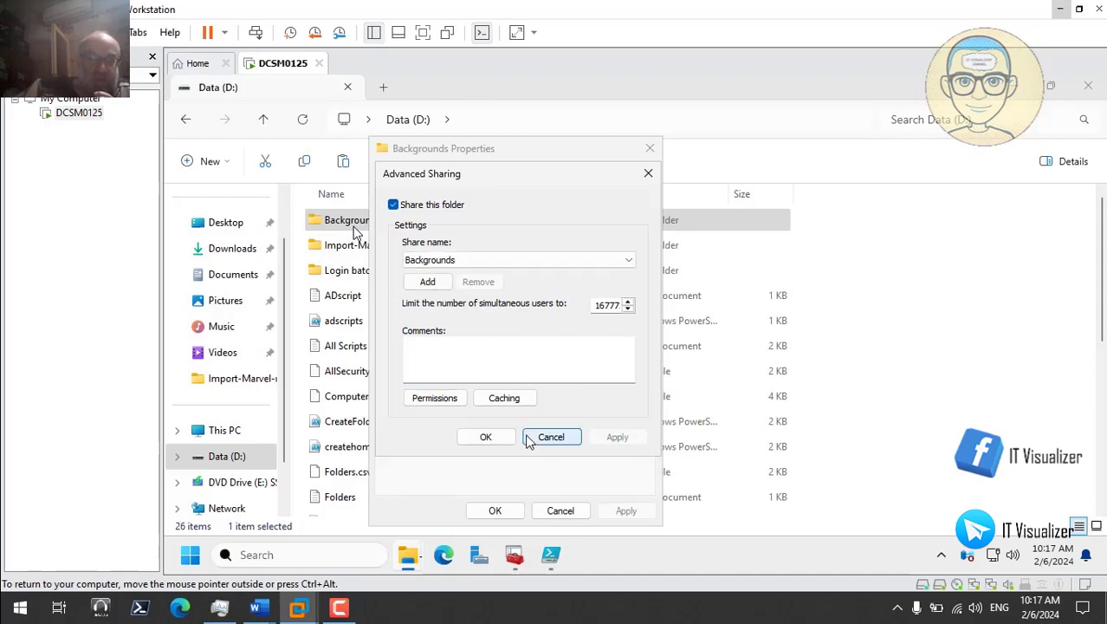
click(486, 436)
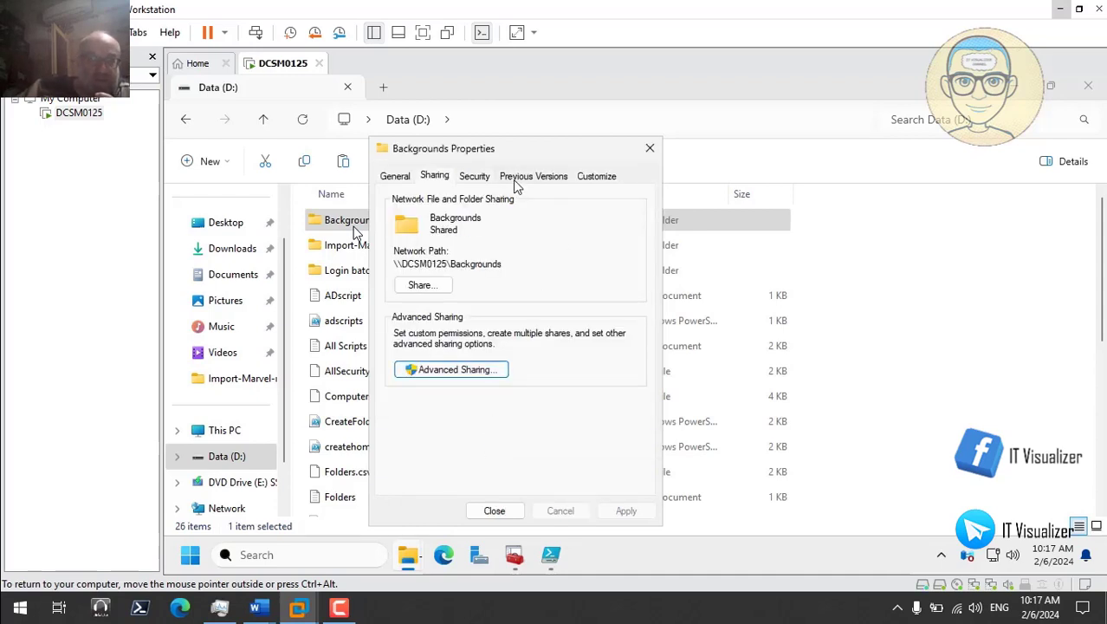
click(467, 183)
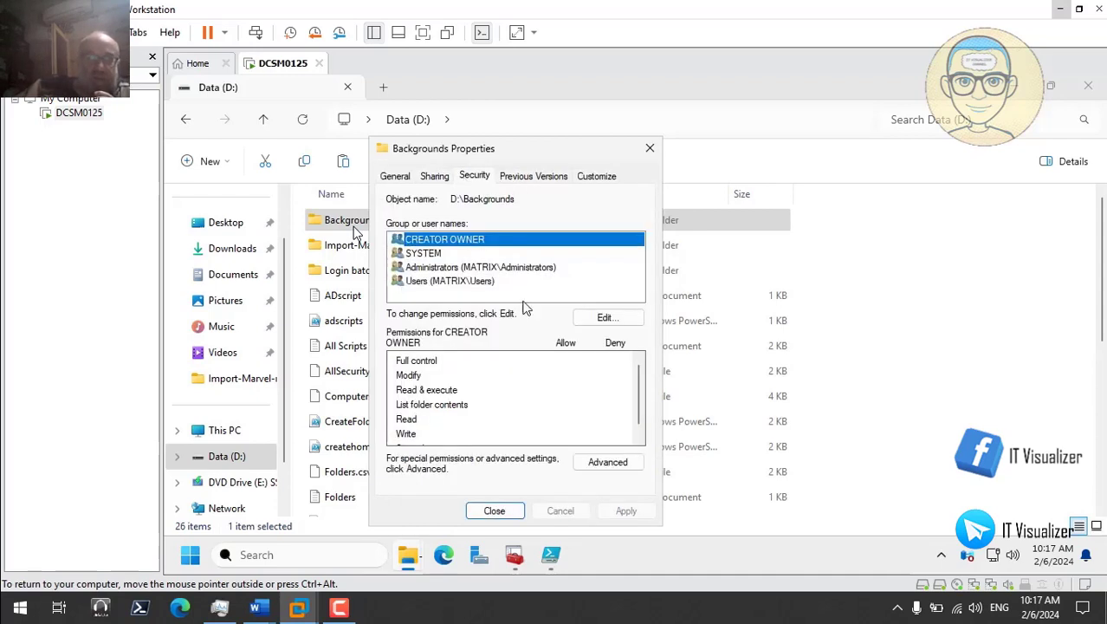
Step: Add Domain Users and the MTRX_IT_SM group to the Backgrounds folder's security permissions
click(601, 318)
click(576, 359)
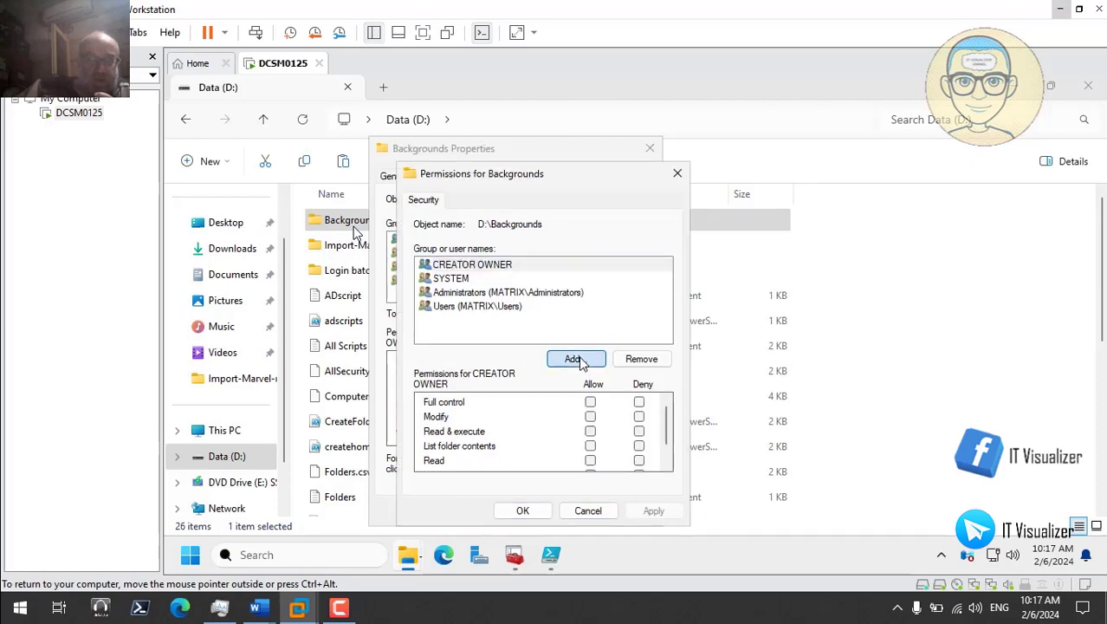
text(dmi)
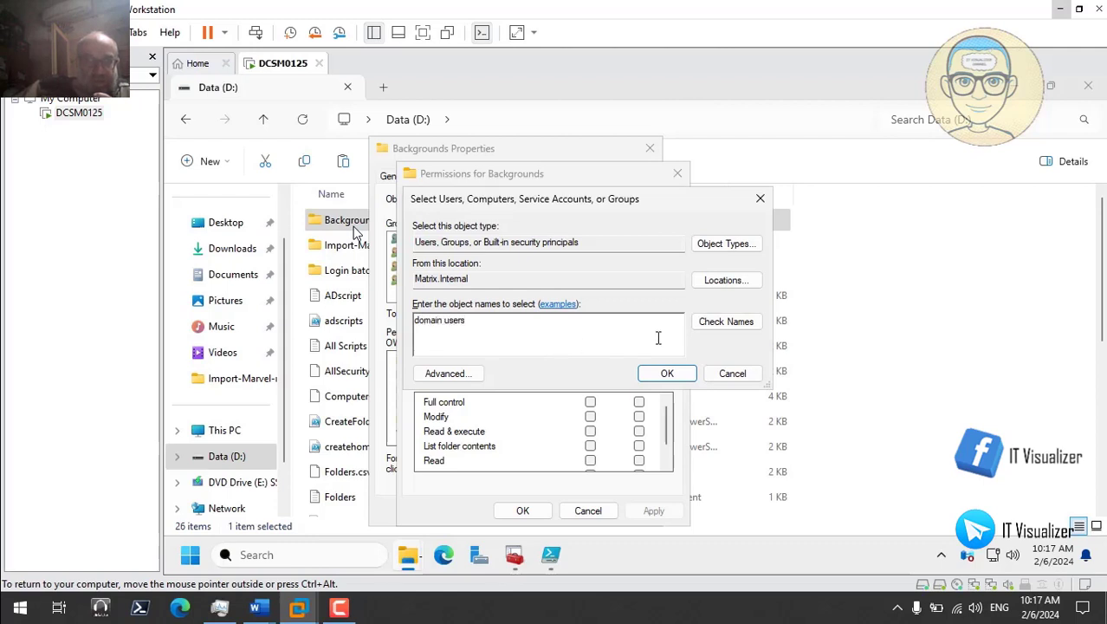
click(709, 326)
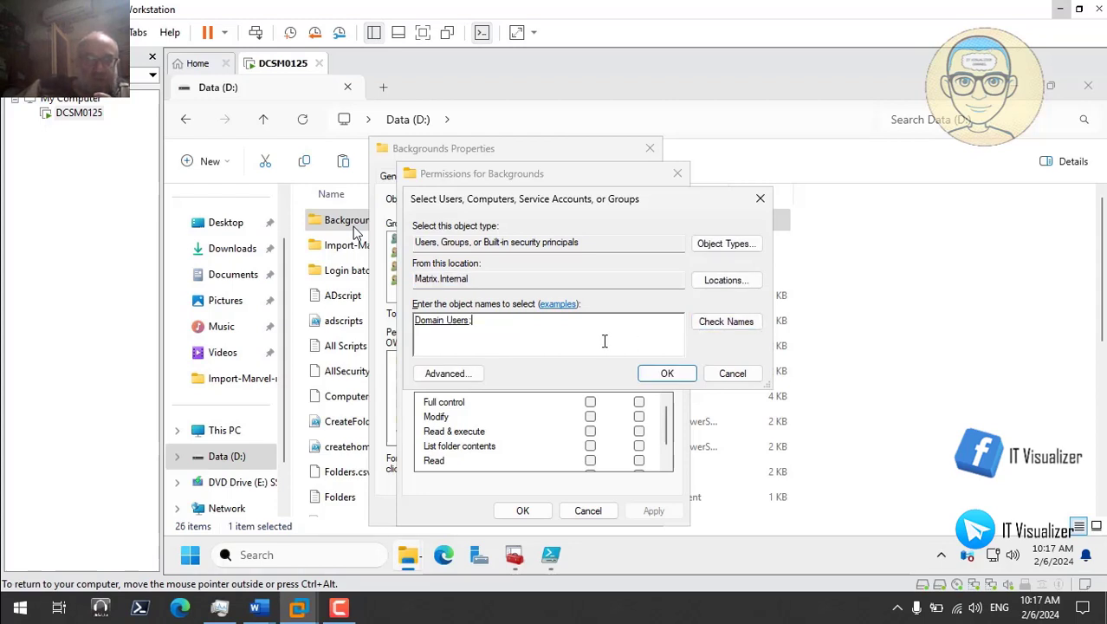
text(mtrx)
click(717, 321)
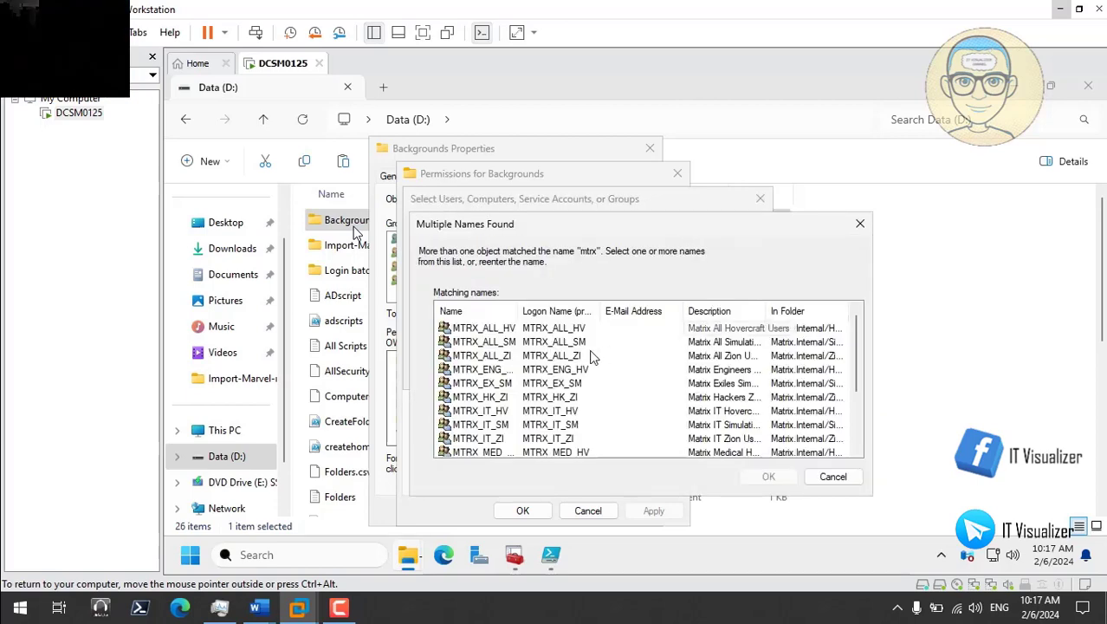
click(485, 425)
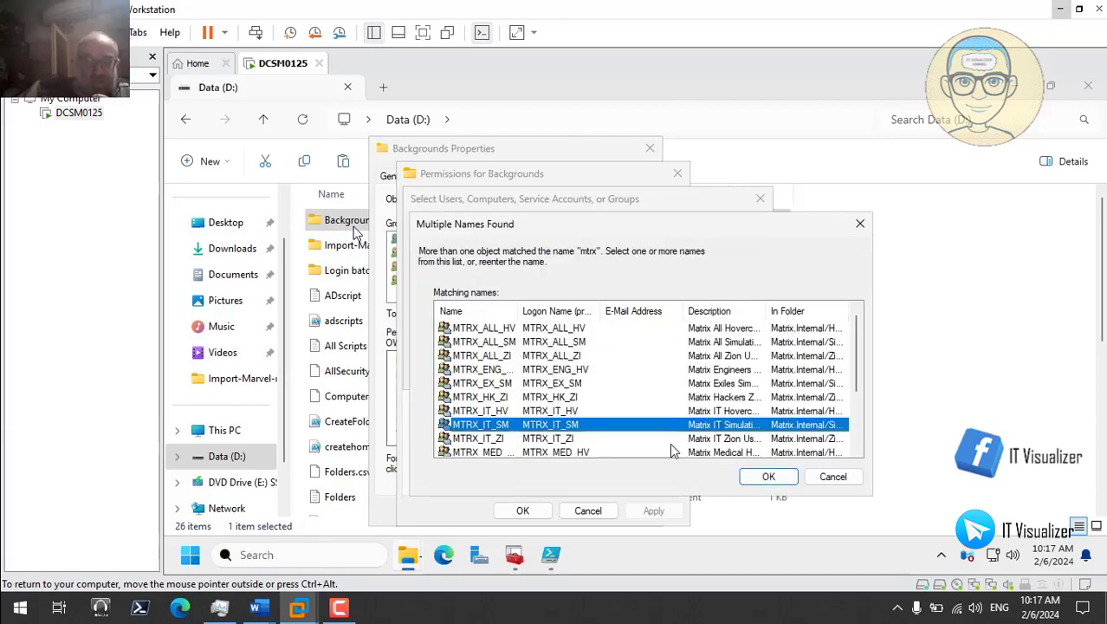
click(774, 477)
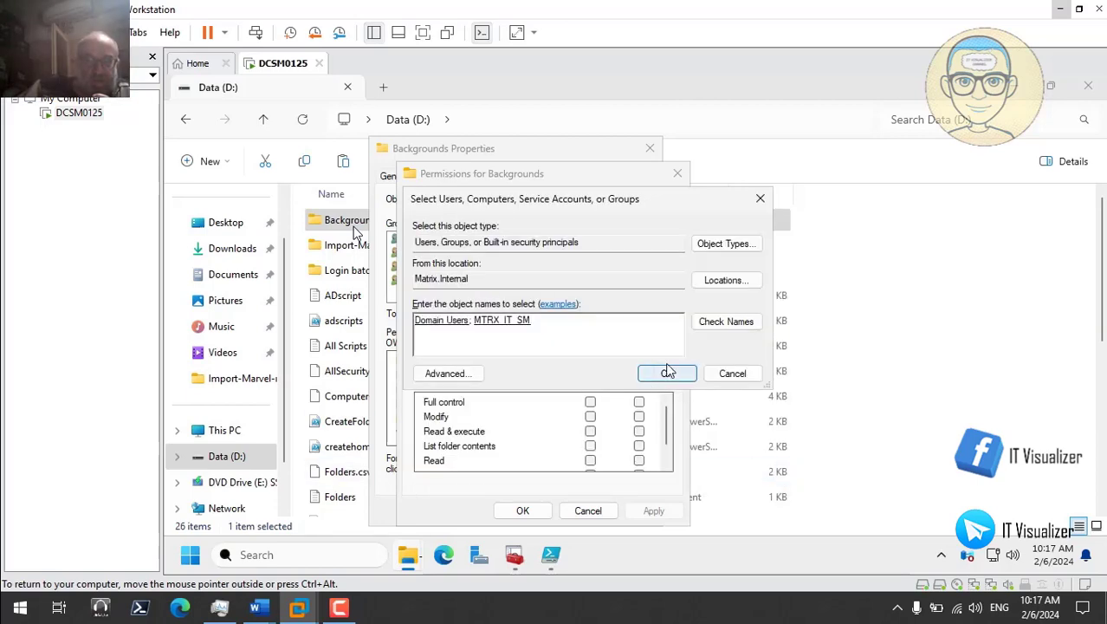
click(667, 374)
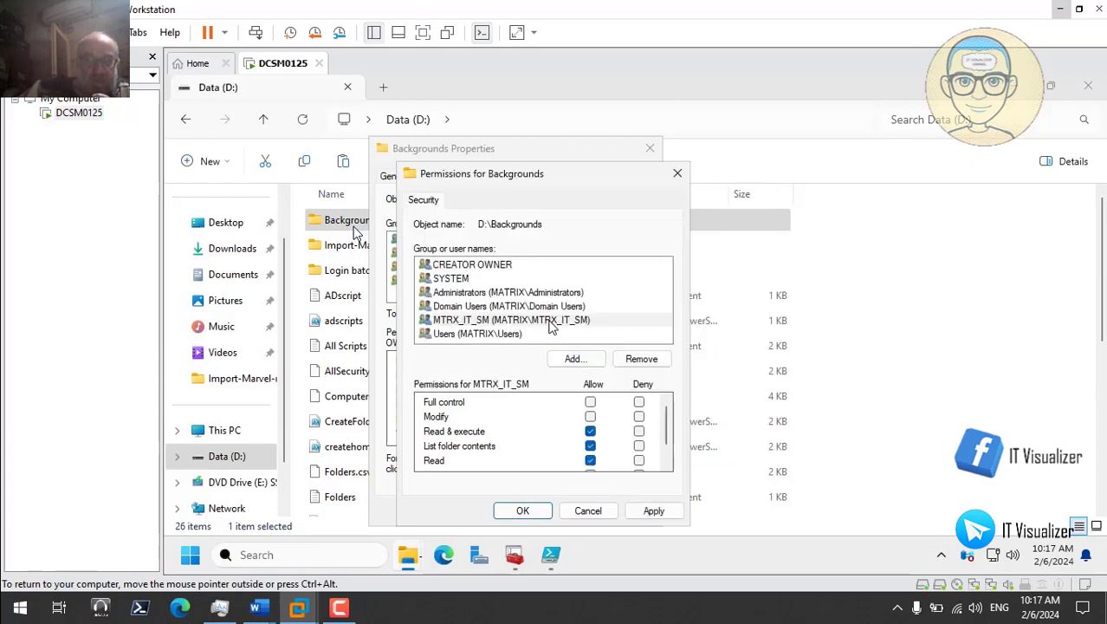
Step: Review the MTRX_IT_SM and Domain Users permissions, apply them, and close the folder properties
click(552, 321)
click(537, 306)
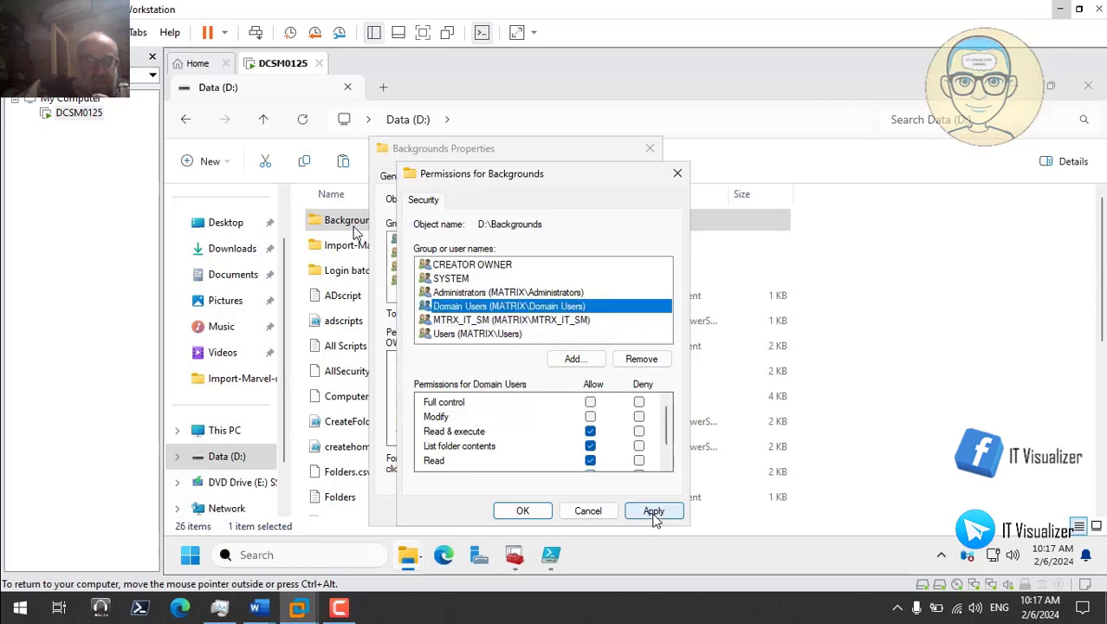
click(654, 510)
click(535, 511)
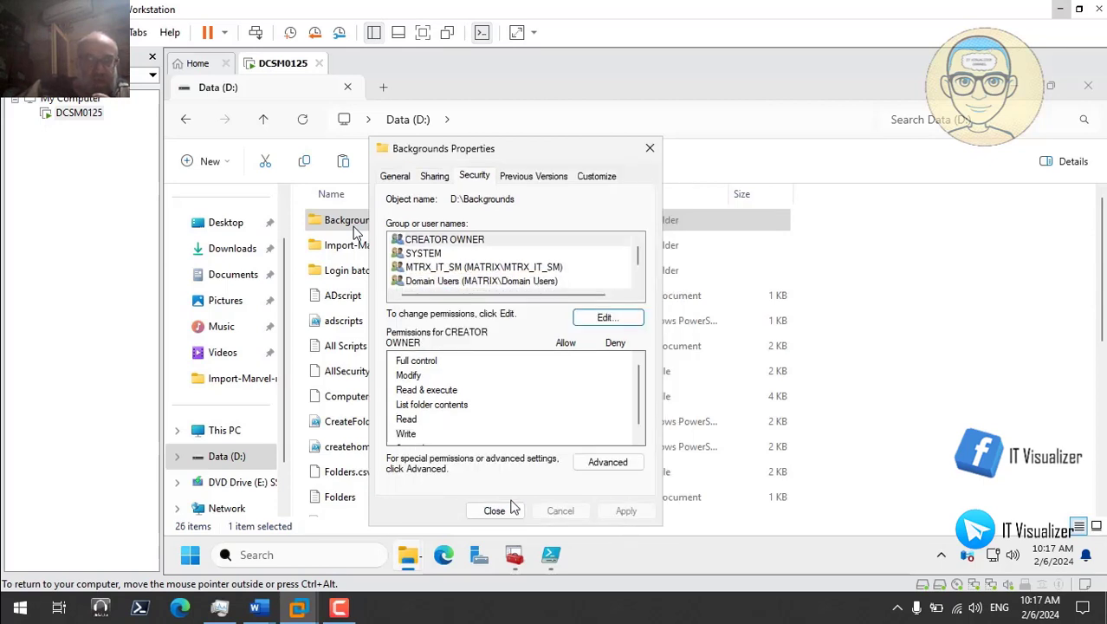
click(496, 513)
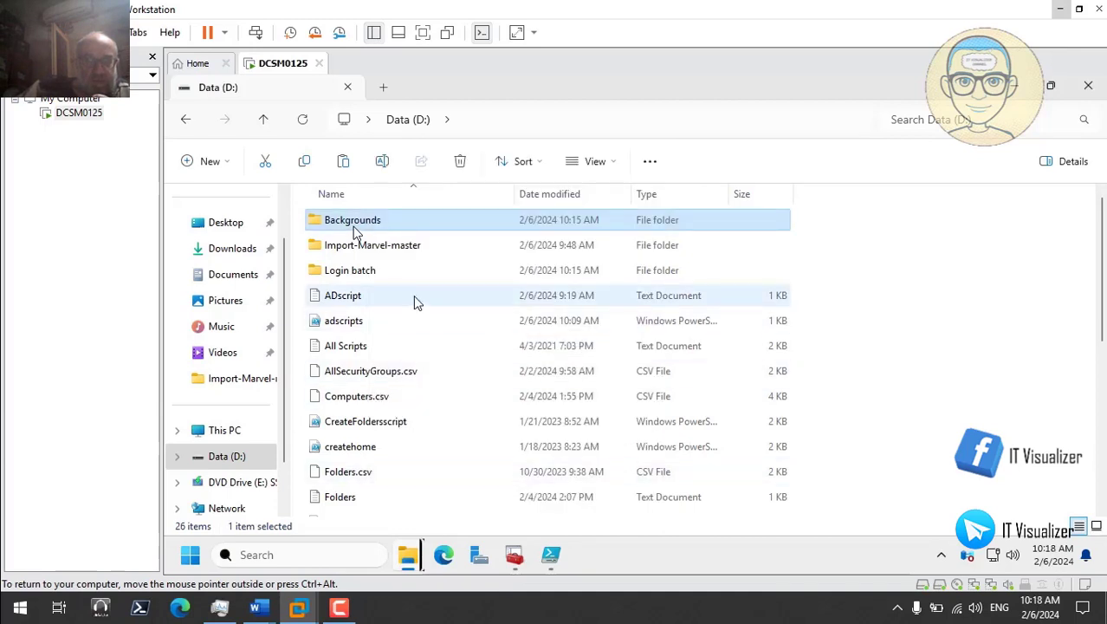
Step: Open the Login batch folder and bring up the actions for the MyComputer file
double_click(384, 277)
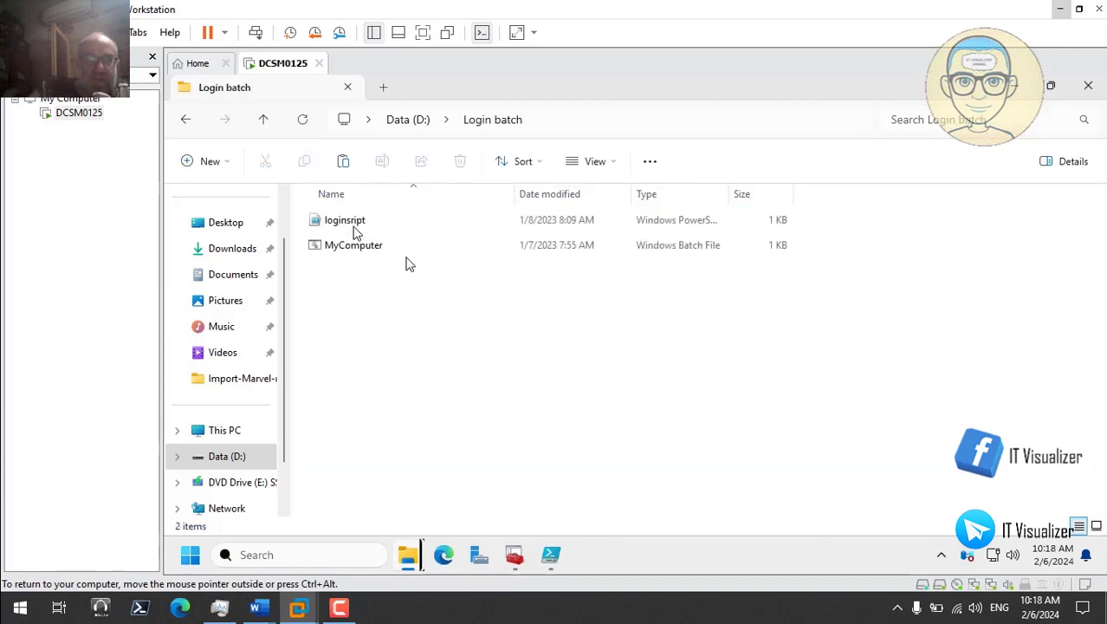
click(371, 249)
right_click(369, 251)
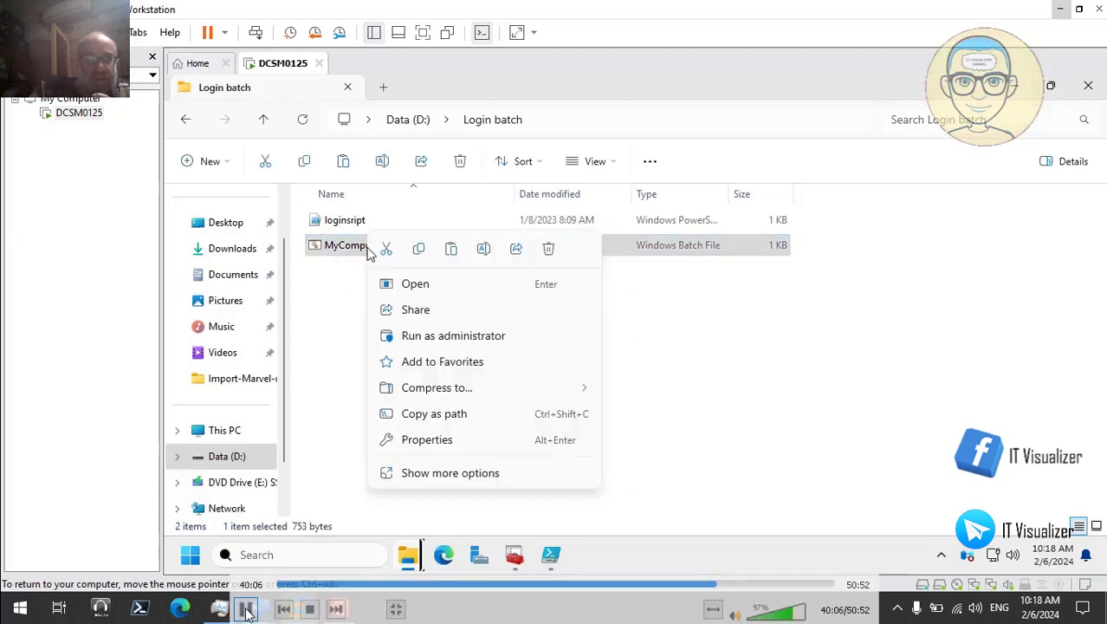
Step: Exit full-screen video and minimise the VLC and Telegram windows to reveal the desktop
double_click(739, 313)
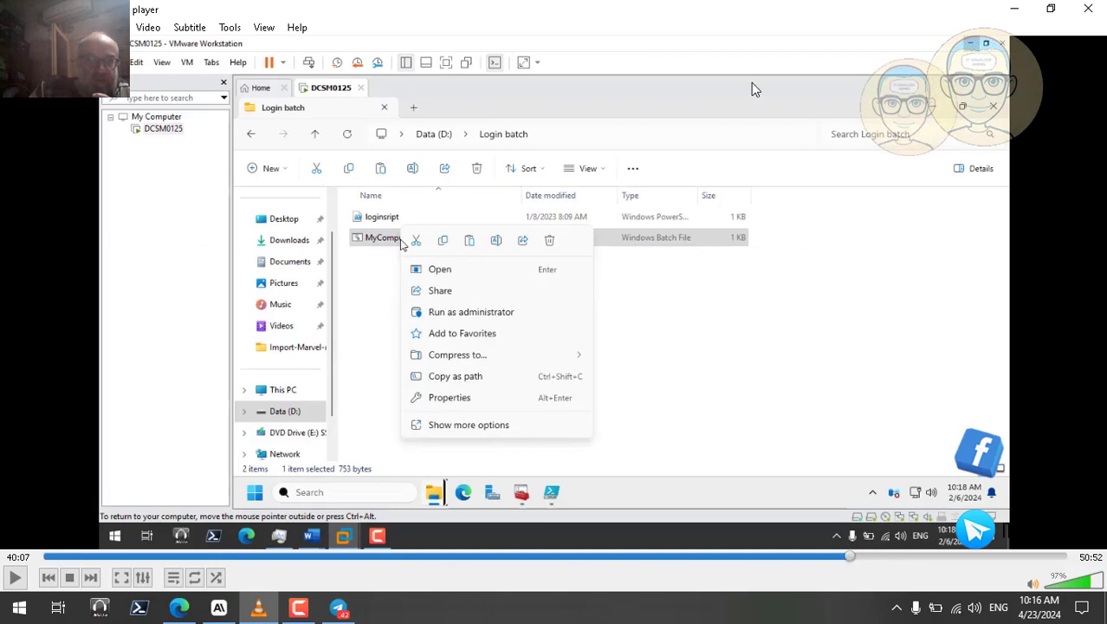
click(1013, 9)
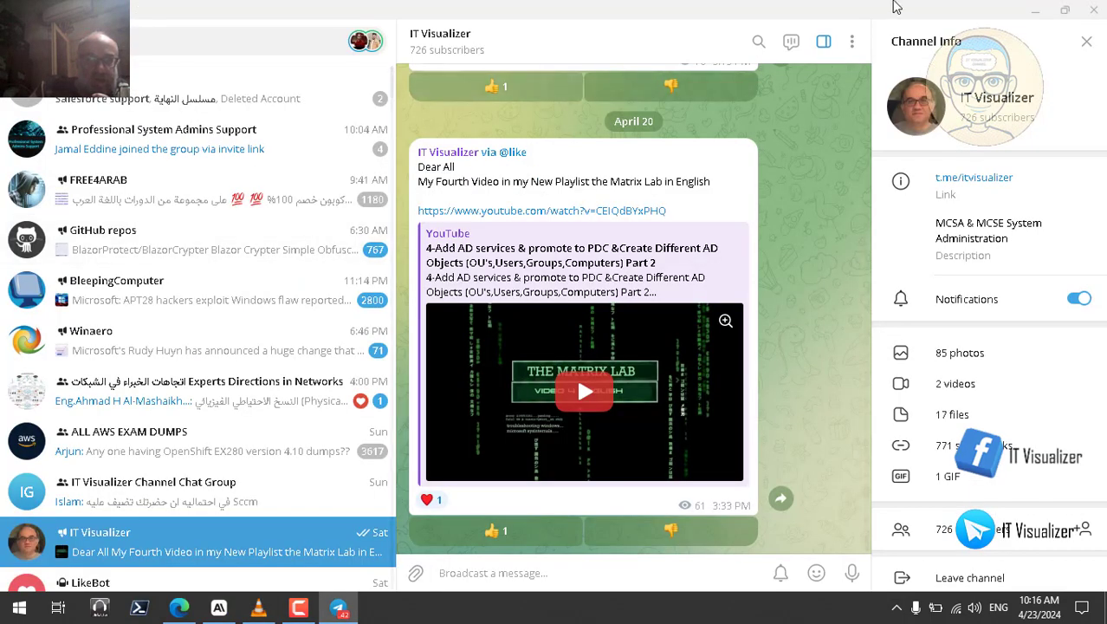
click(1036, 10)
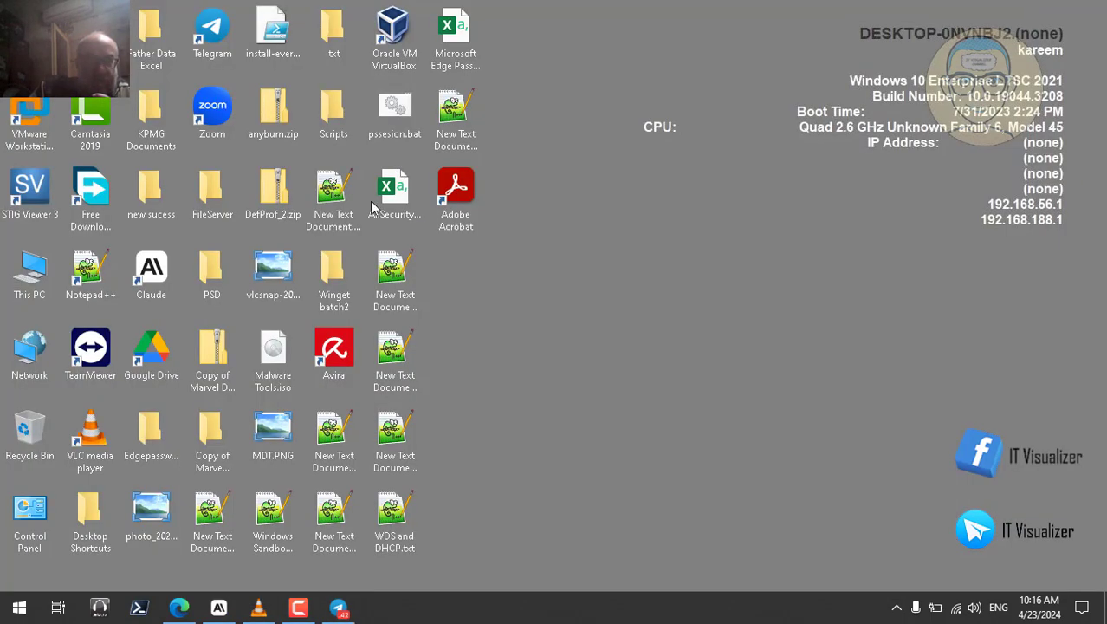
Step: Launch Notepad++ and open MyComputer.bat and MyComputer2.bat from the recent files
double_click(88, 275)
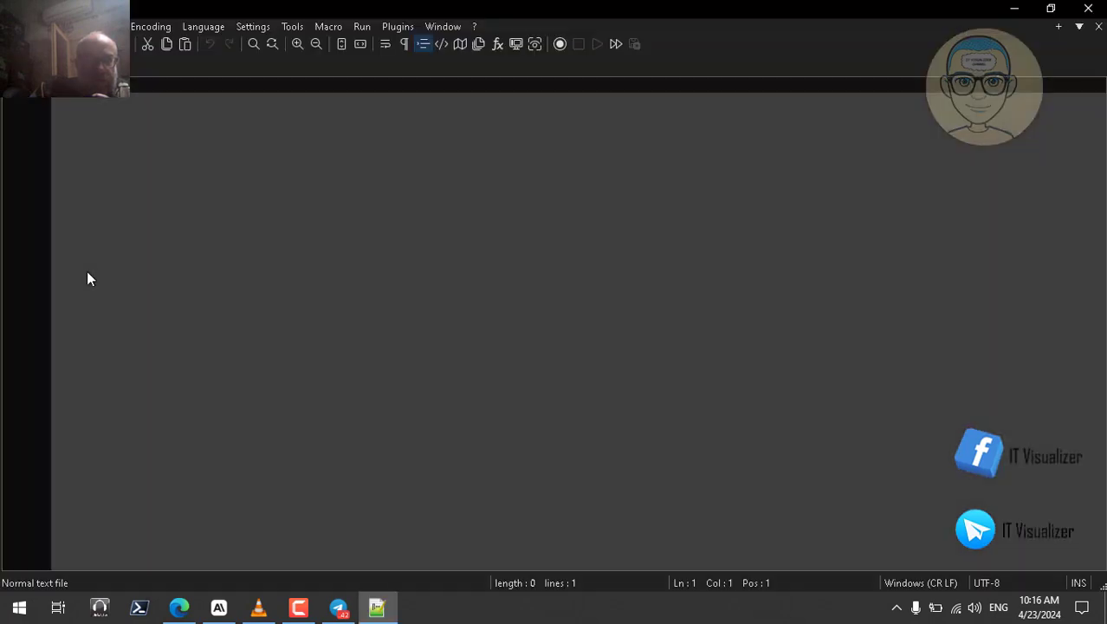
key(alt+f)
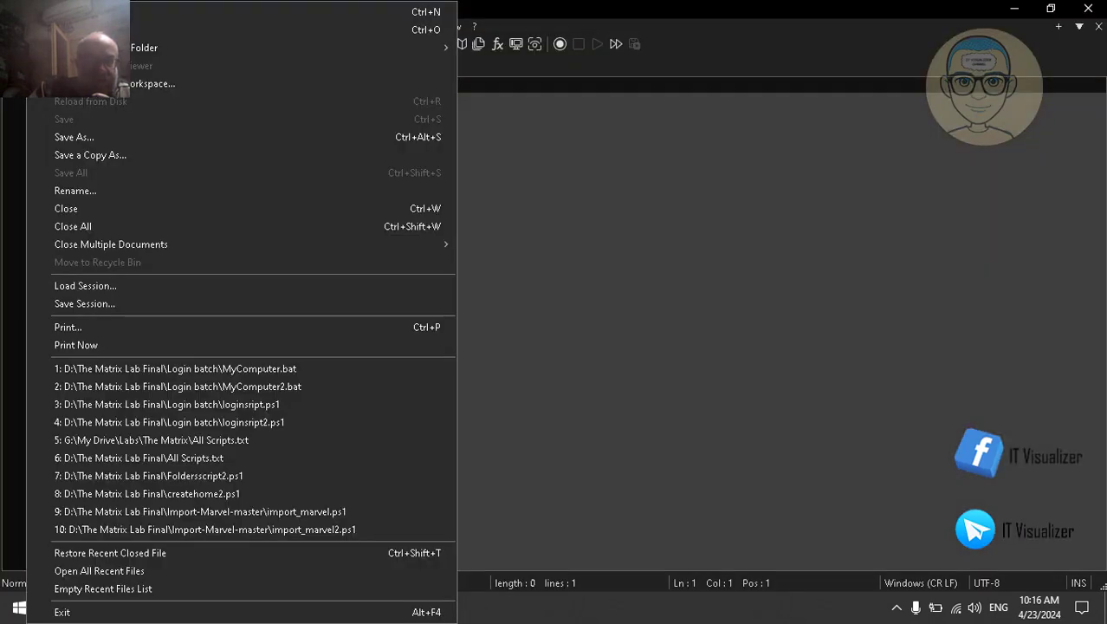
click(226, 369)
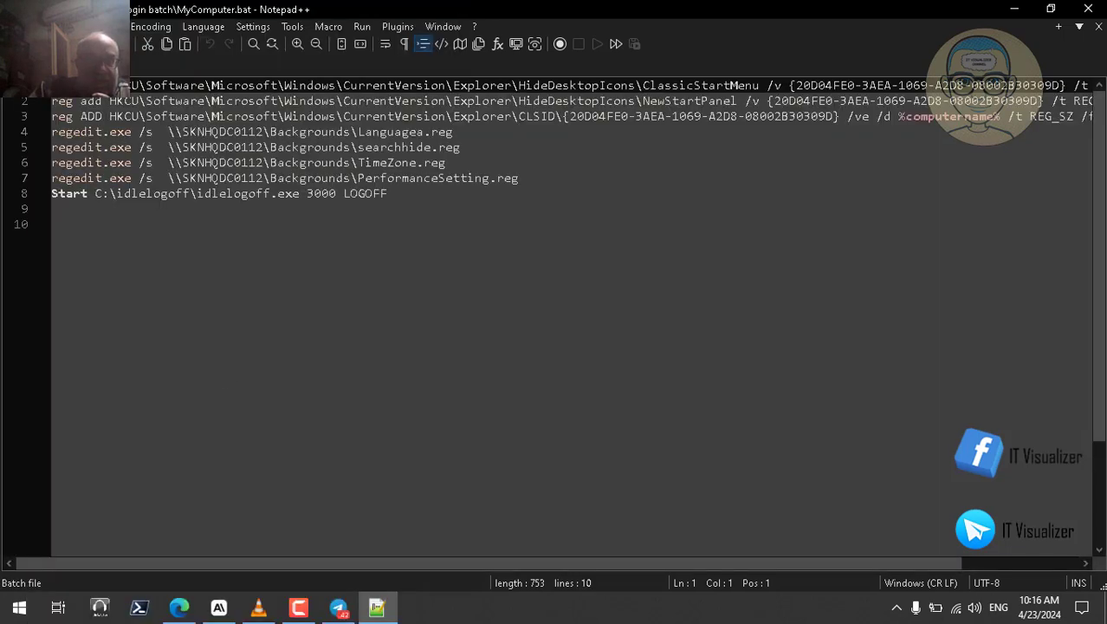
click(14, 27)
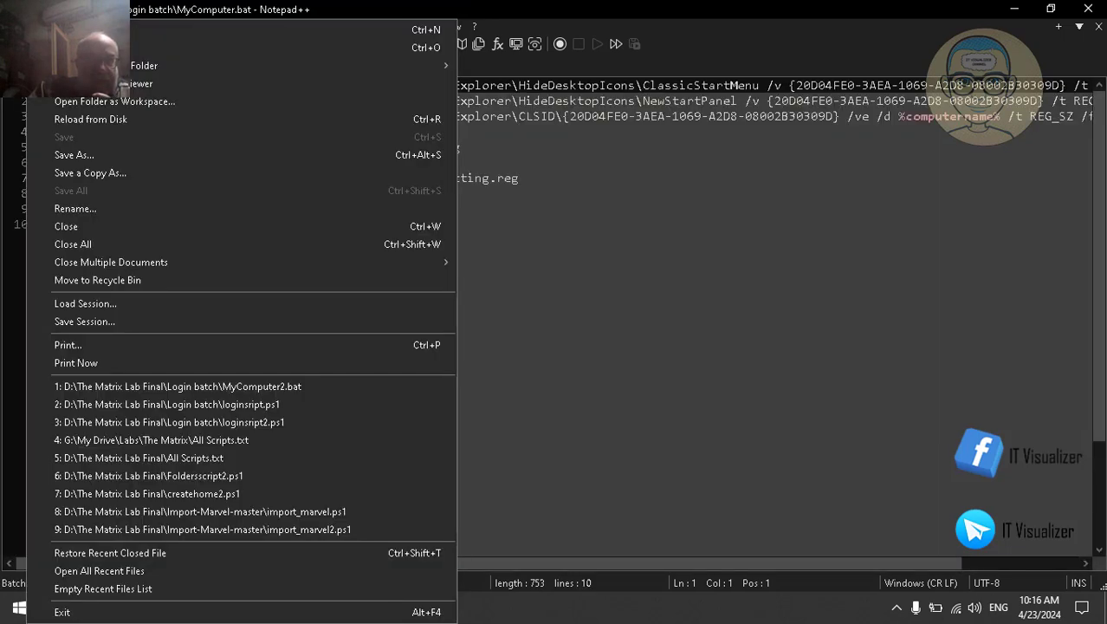
click(247, 386)
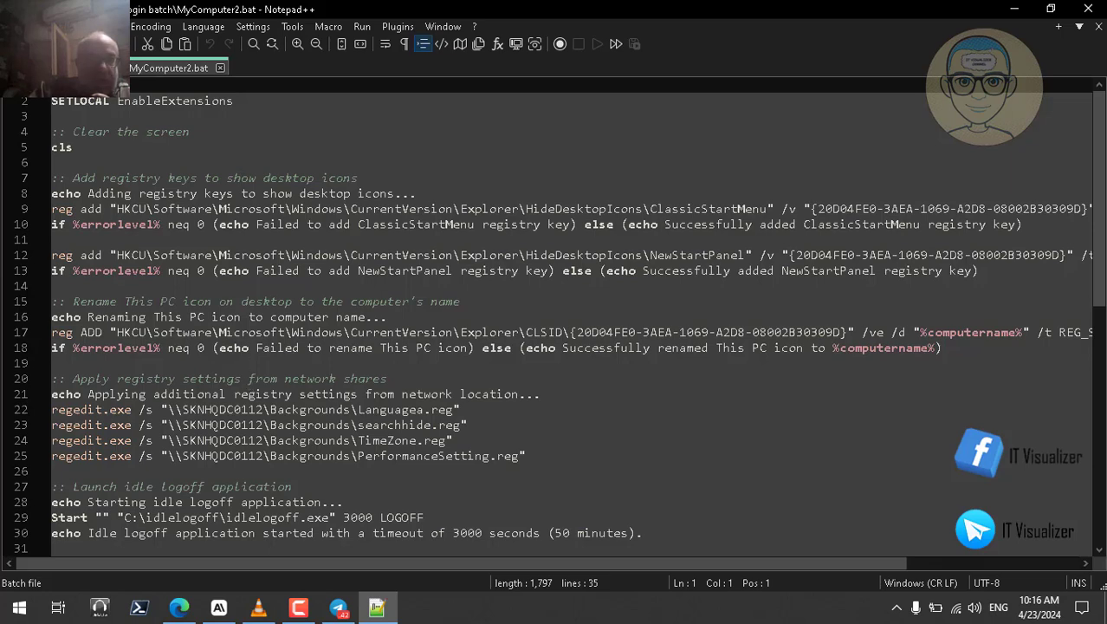
Step: Open loginsript.ps1 and loginsript2.ps1, return to MyComputer.bat, then minimise Notepad++
click(14, 26)
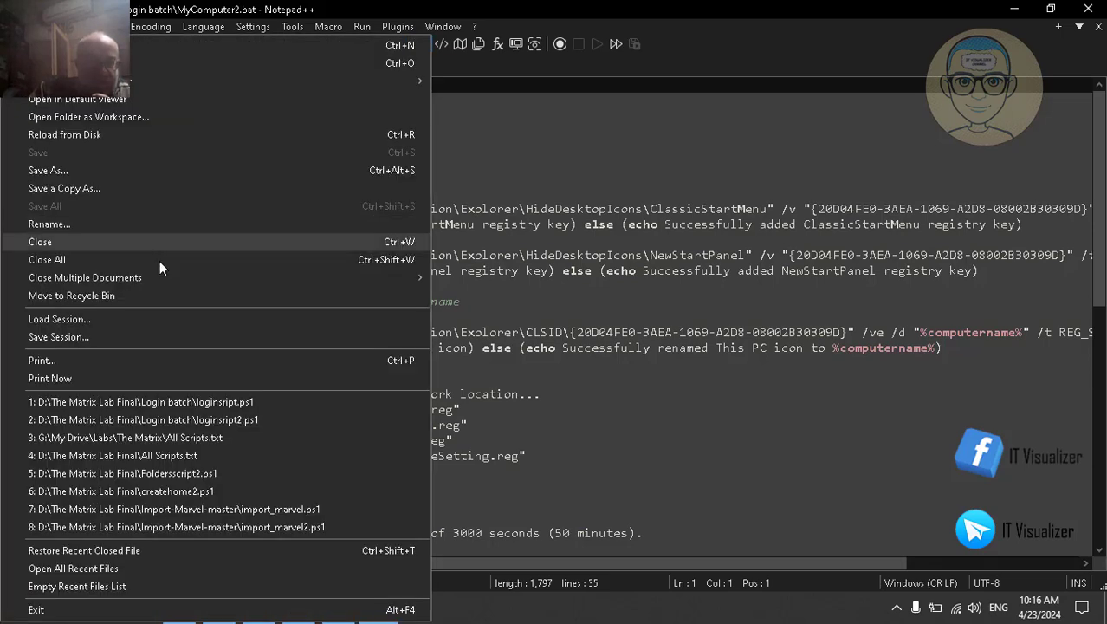
click(237, 403)
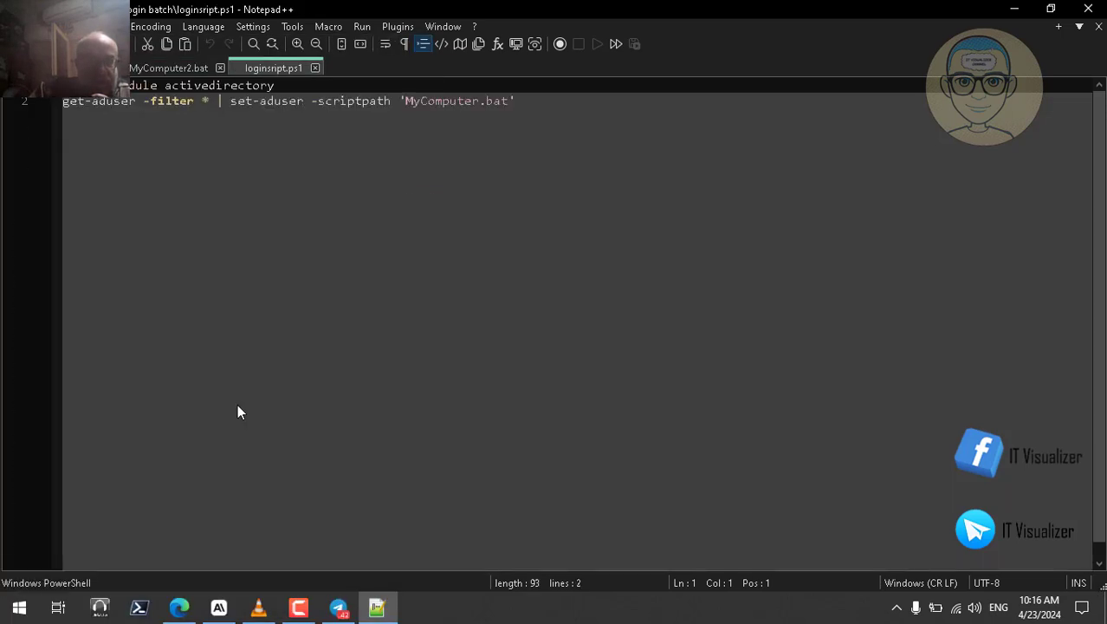
click(13, 26)
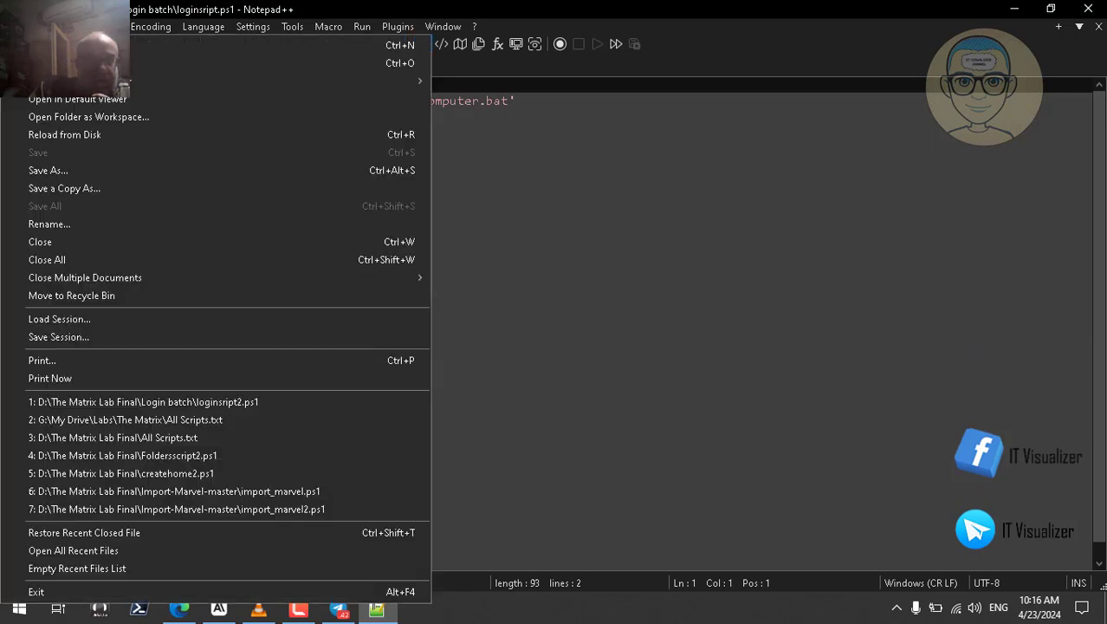
click(228, 401)
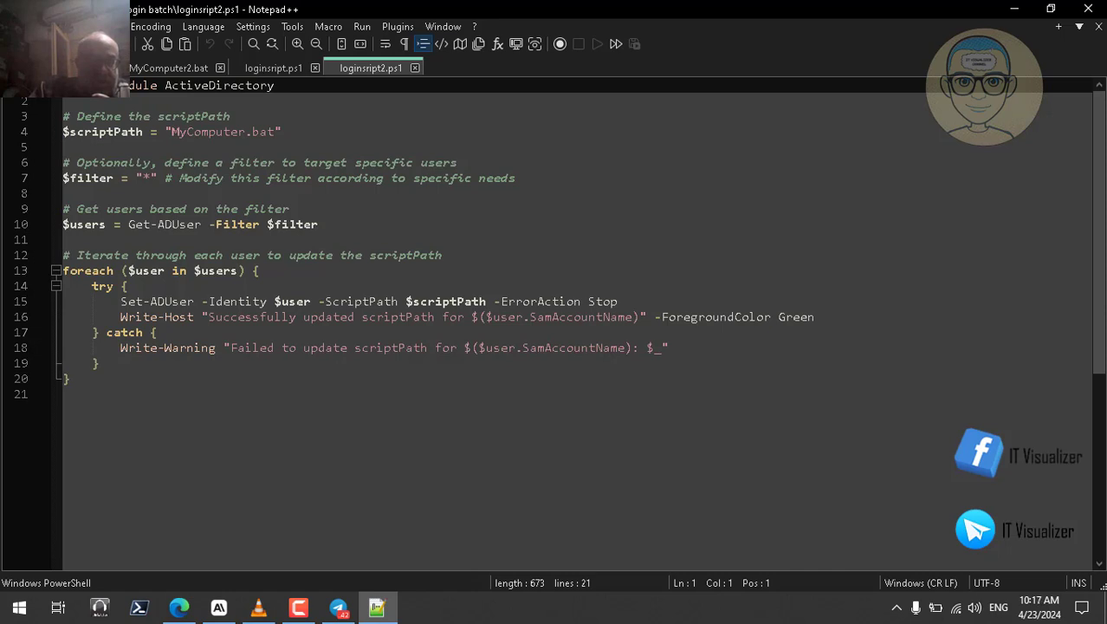
click(61, 68)
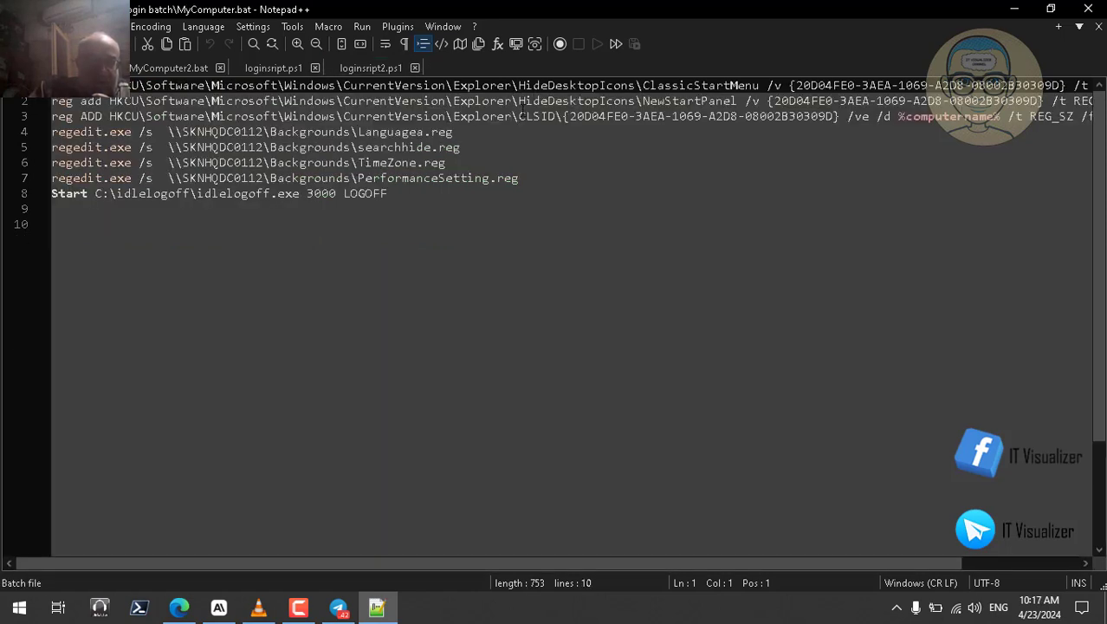
click(1014, 9)
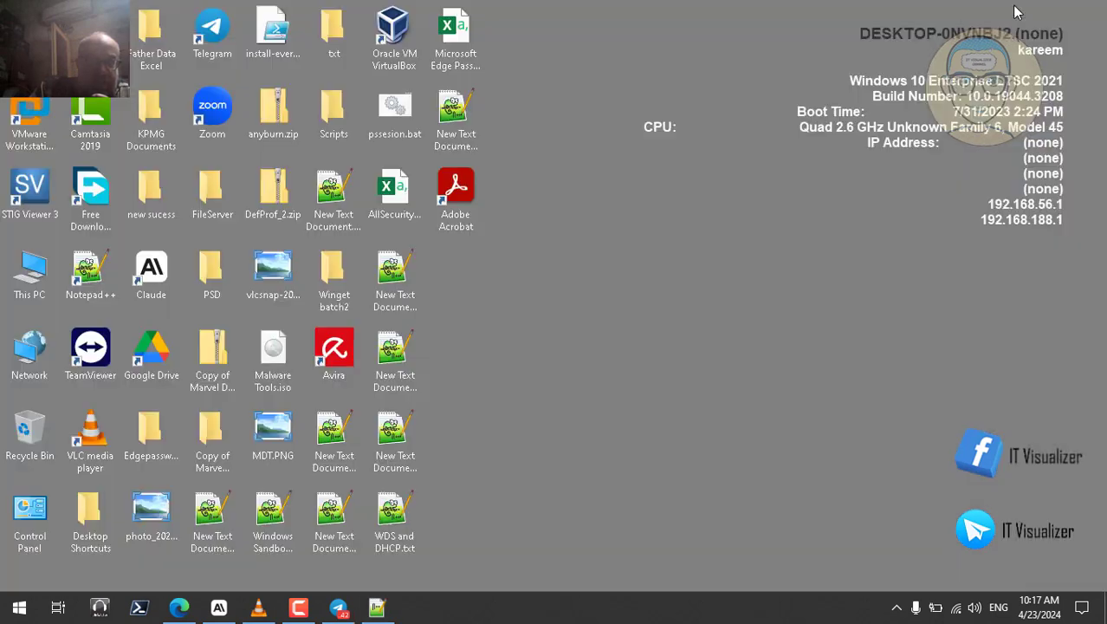
Step: Cancel the accidental This PC rename and open the Run box from the Start button's menu
double_click(33, 279)
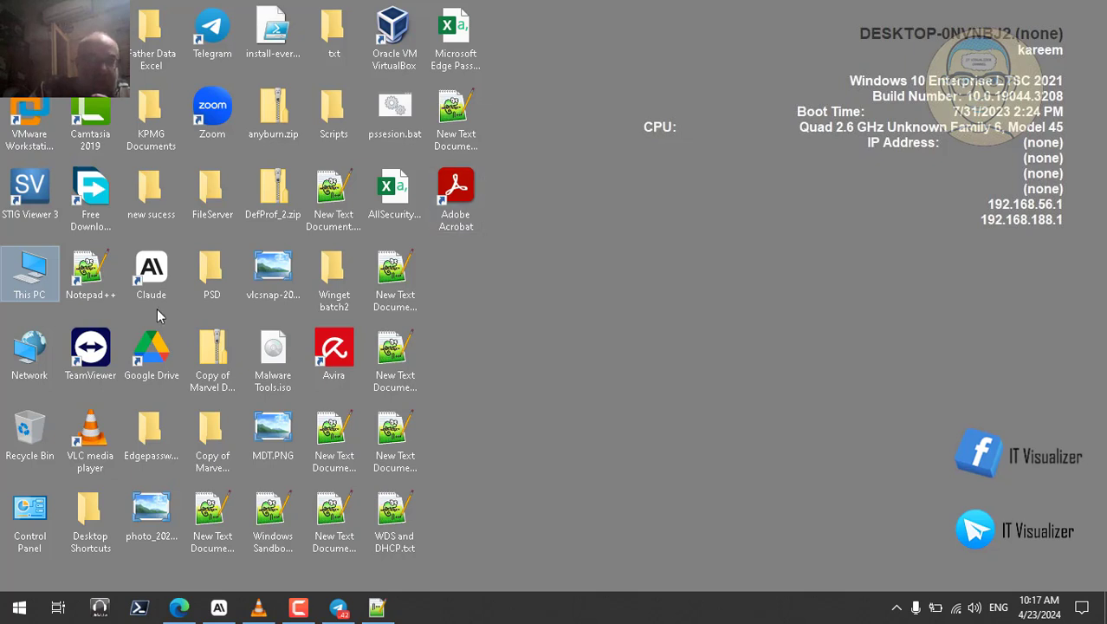
click(31, 296)
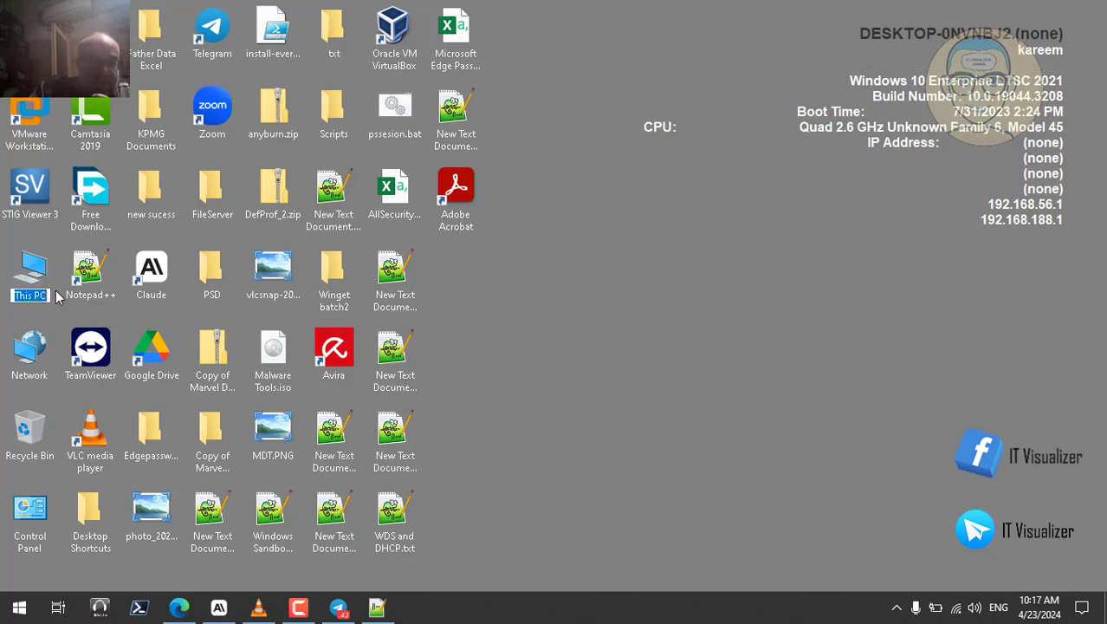
click(638, 310)
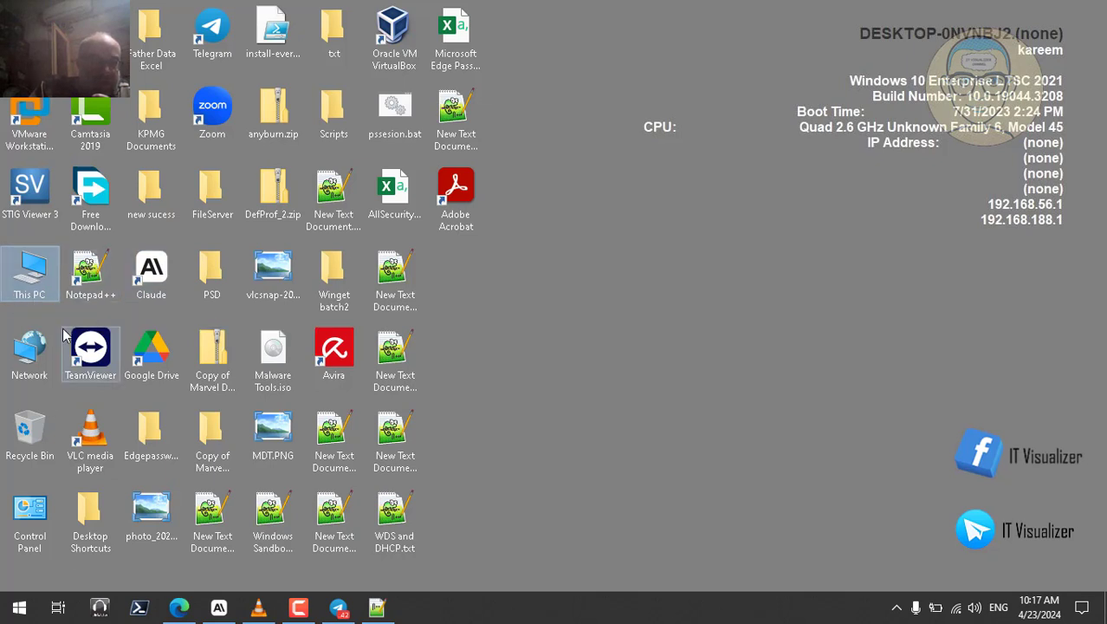
right_click(15, 614)
click(76, 532)
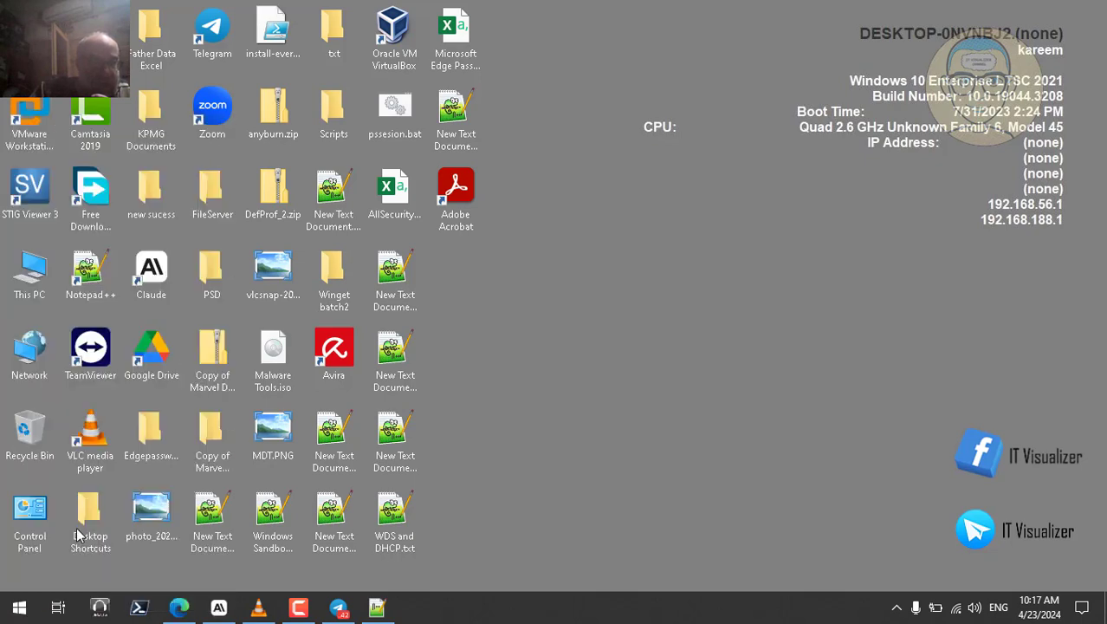
Step: Start Command Prompt and run hostname to show the computer name DESKTOP-0NVNBJ2
key(Return)
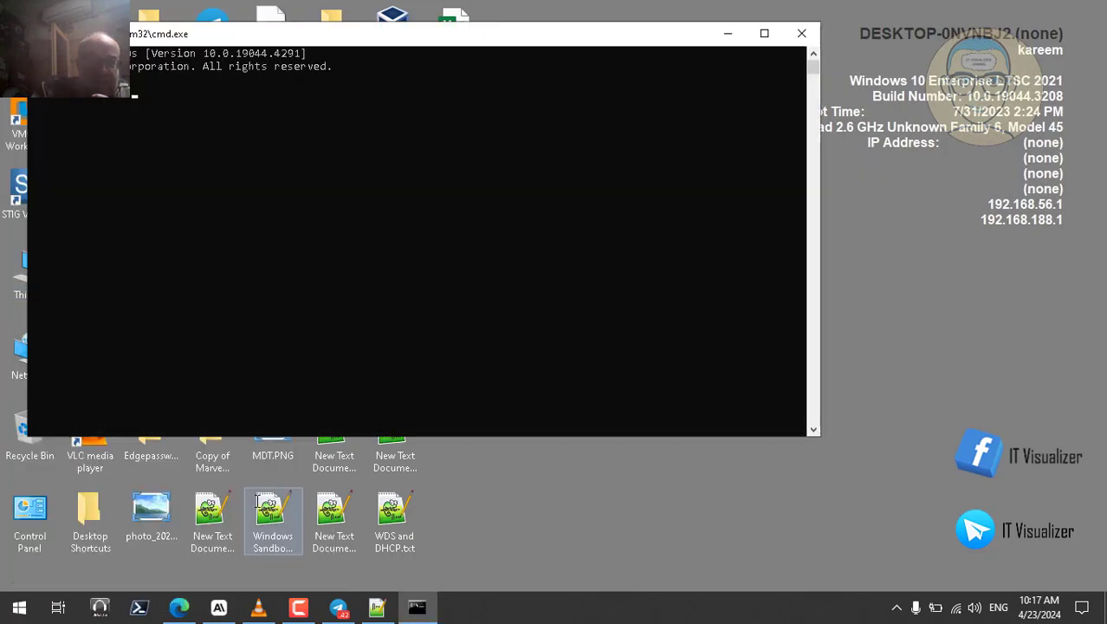
text(hostname)
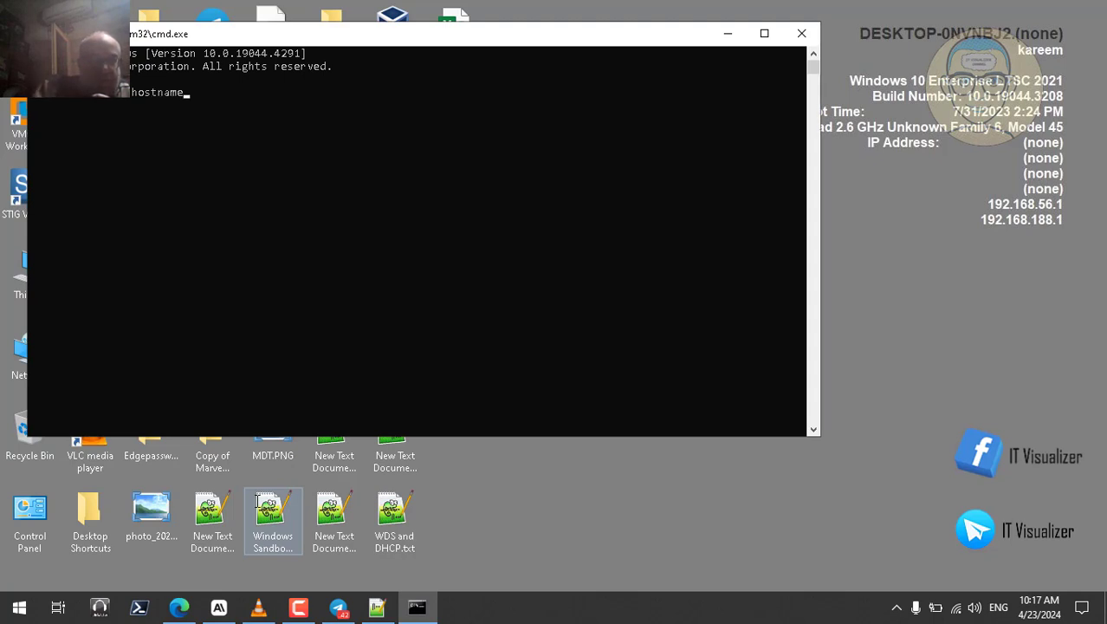
key(Return)
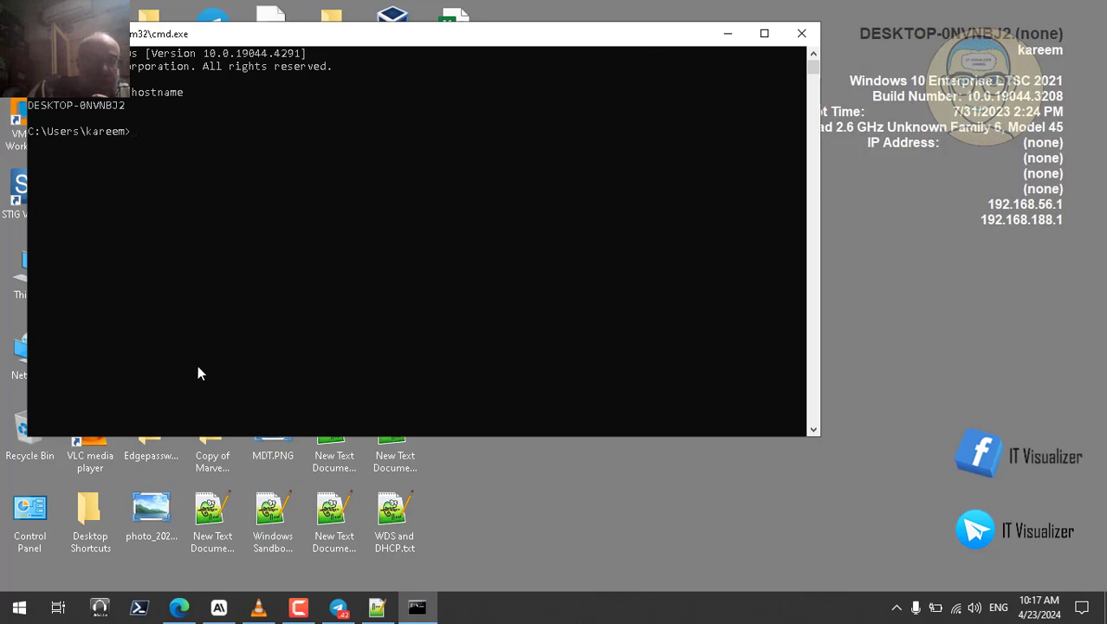
Step: Open the System category in Windows Settings, then close Settings
click(19, 608)
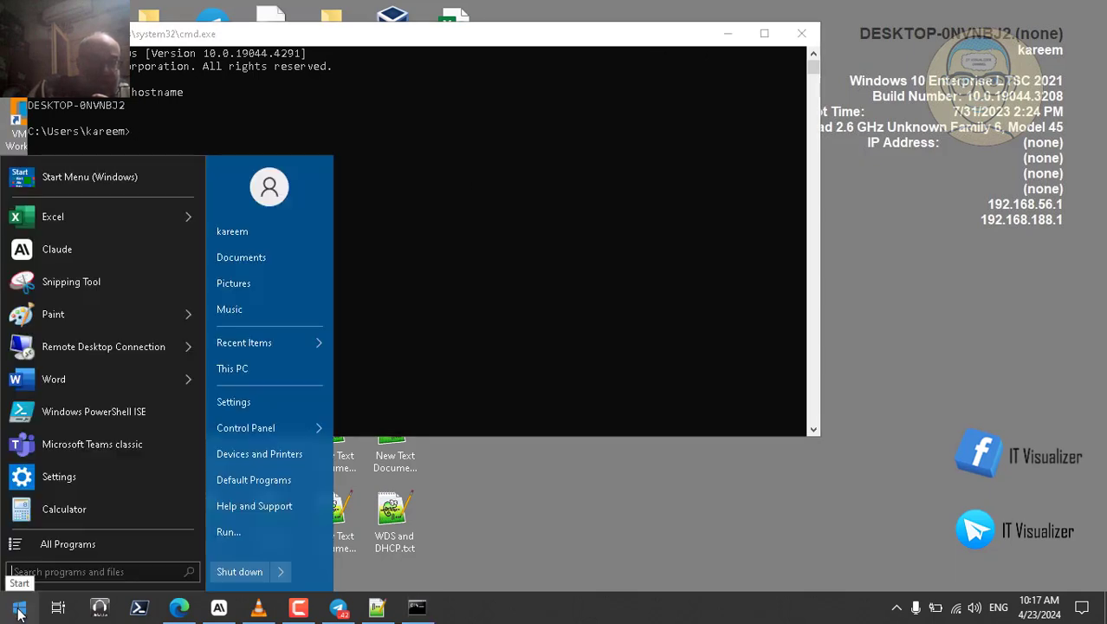
click(245, 402)
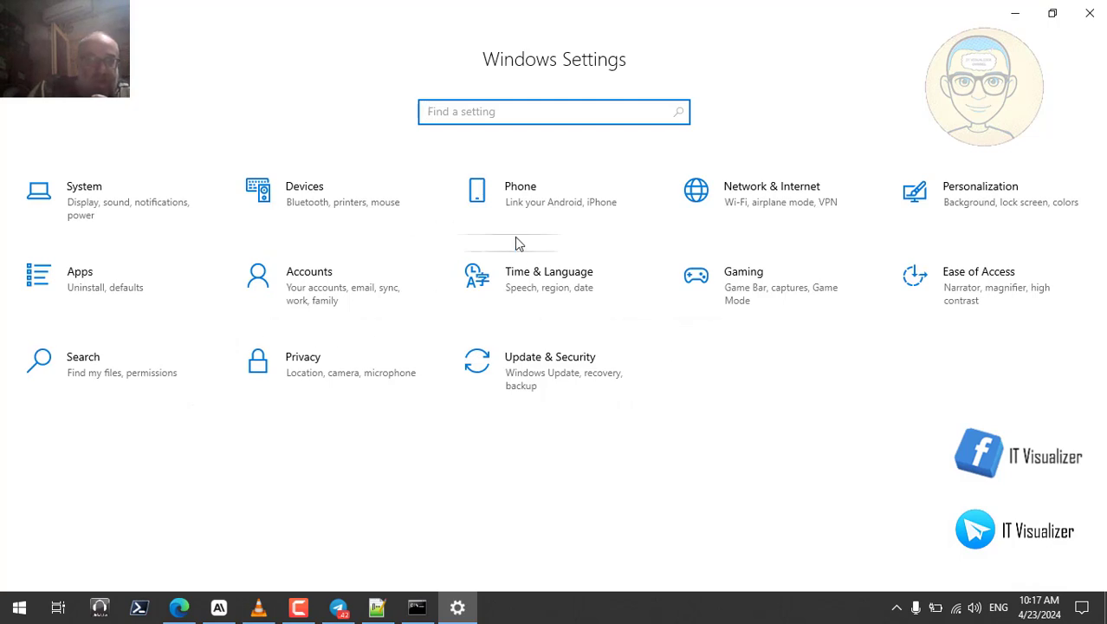
click(102, 187)
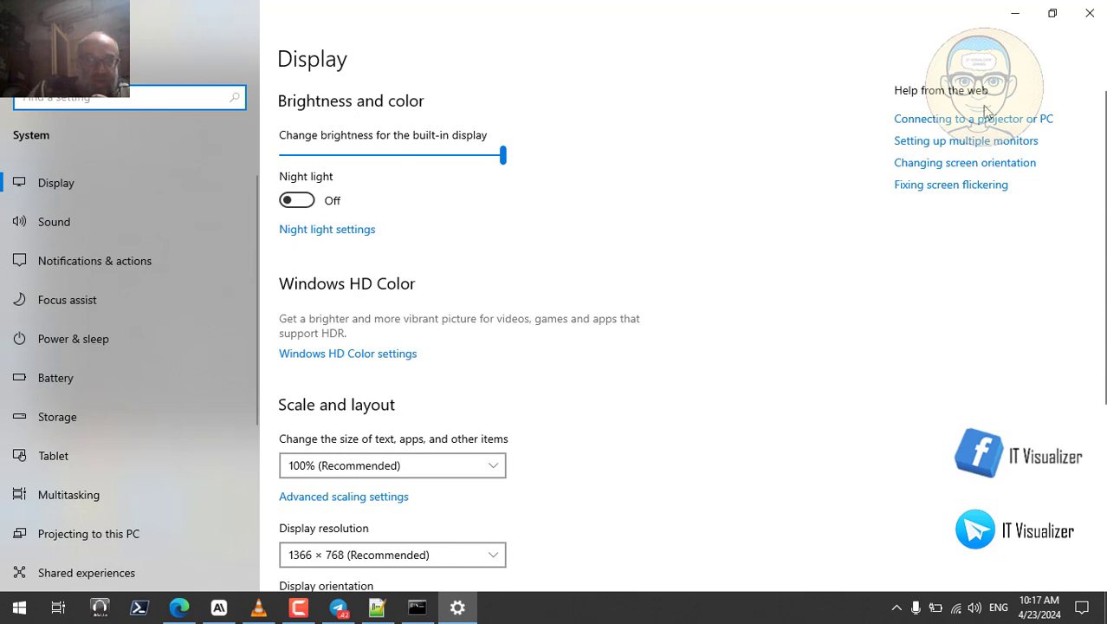
click(1090, 13)
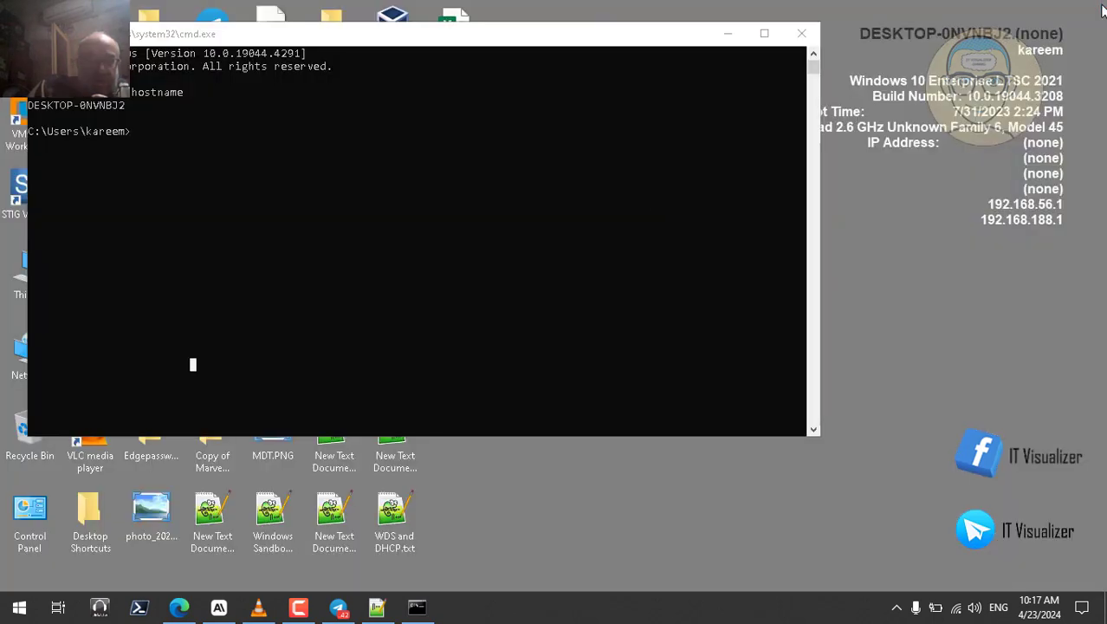
Step: Confirm the device name DESKTOP-0NVNBJ2 on the System About page, then close Settings
right_click(19, 607)
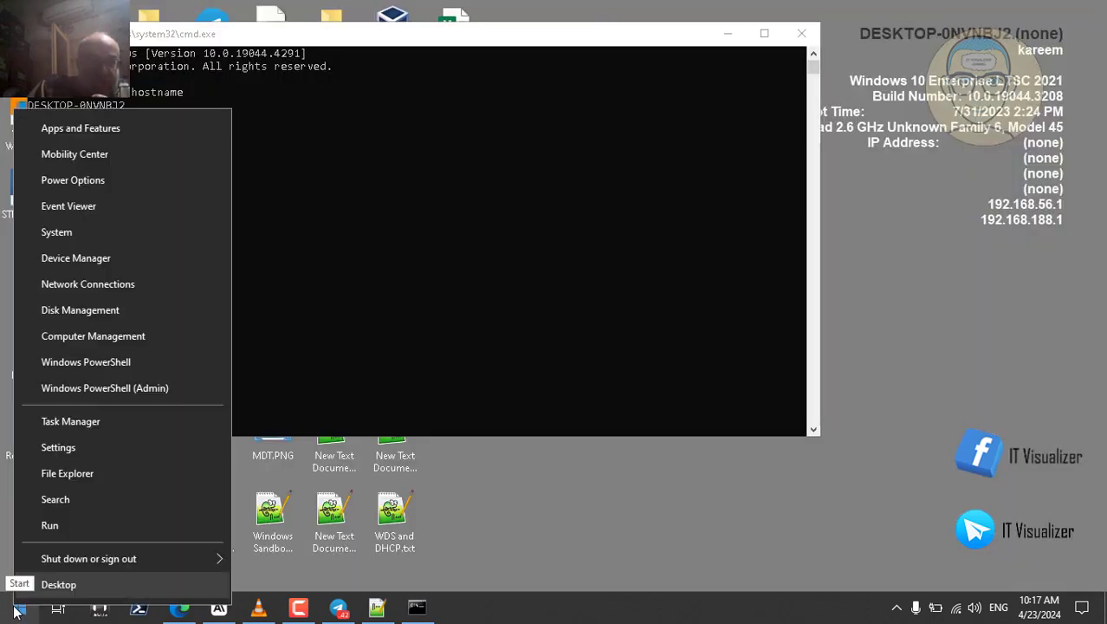
click(77, 241)
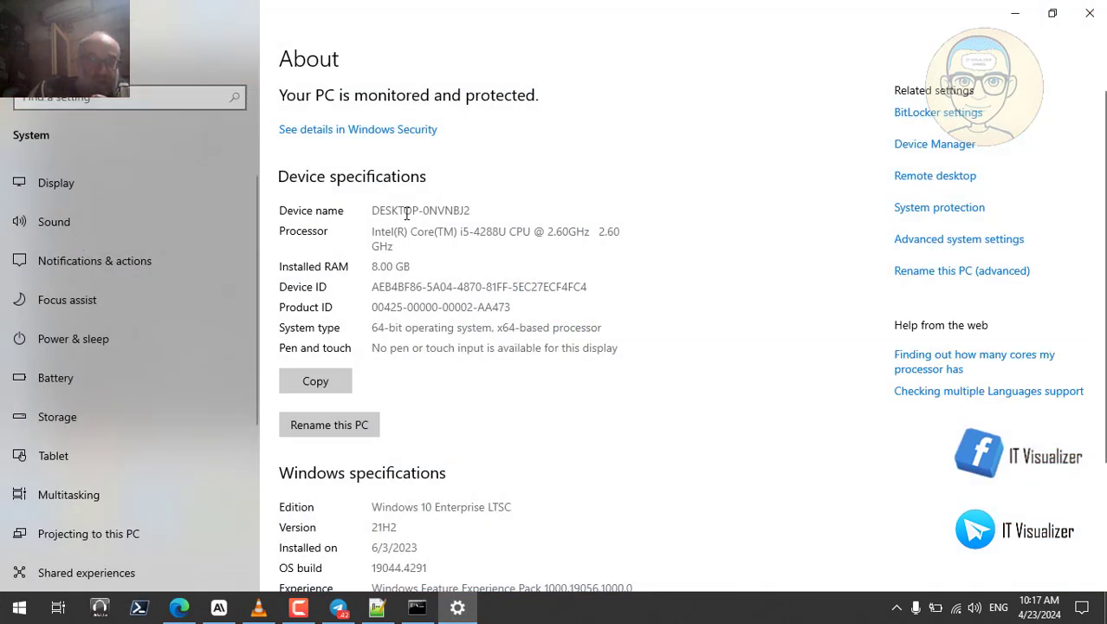
double_click(406, 214)
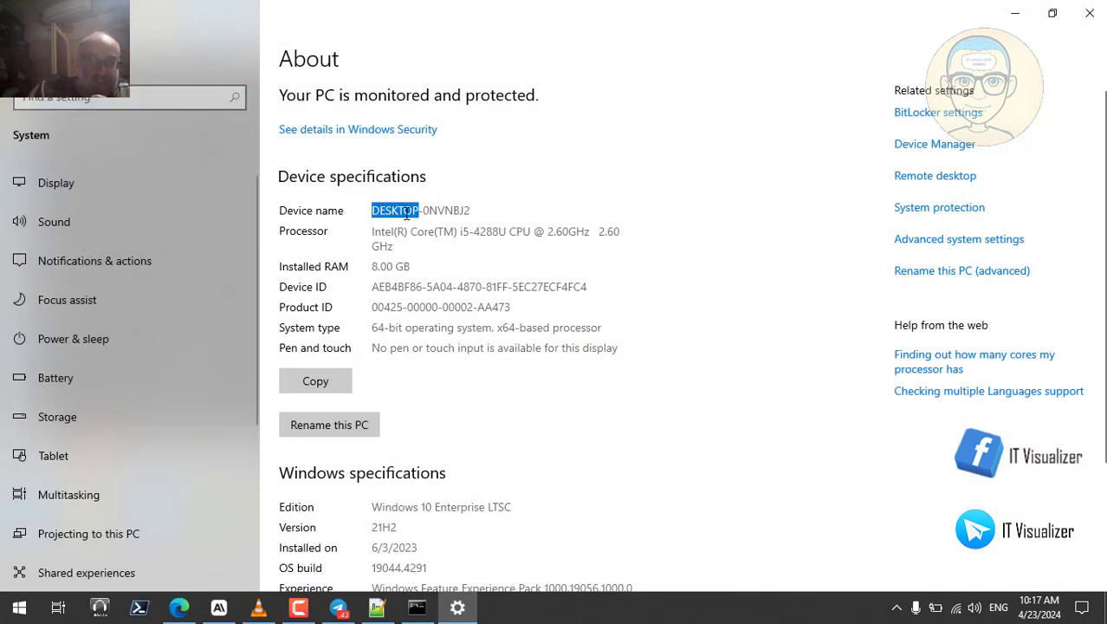
click(1090, 13)
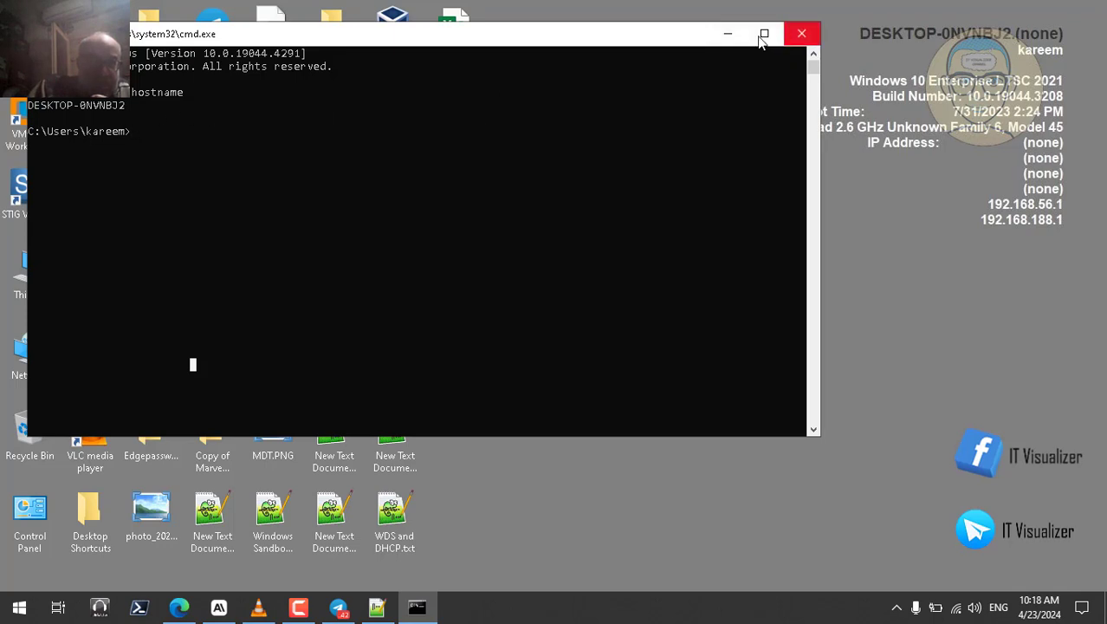
Step: Close the Command Prompt window and bring the Notepad++ login script editor back
drag(538, 37, 957, 22)
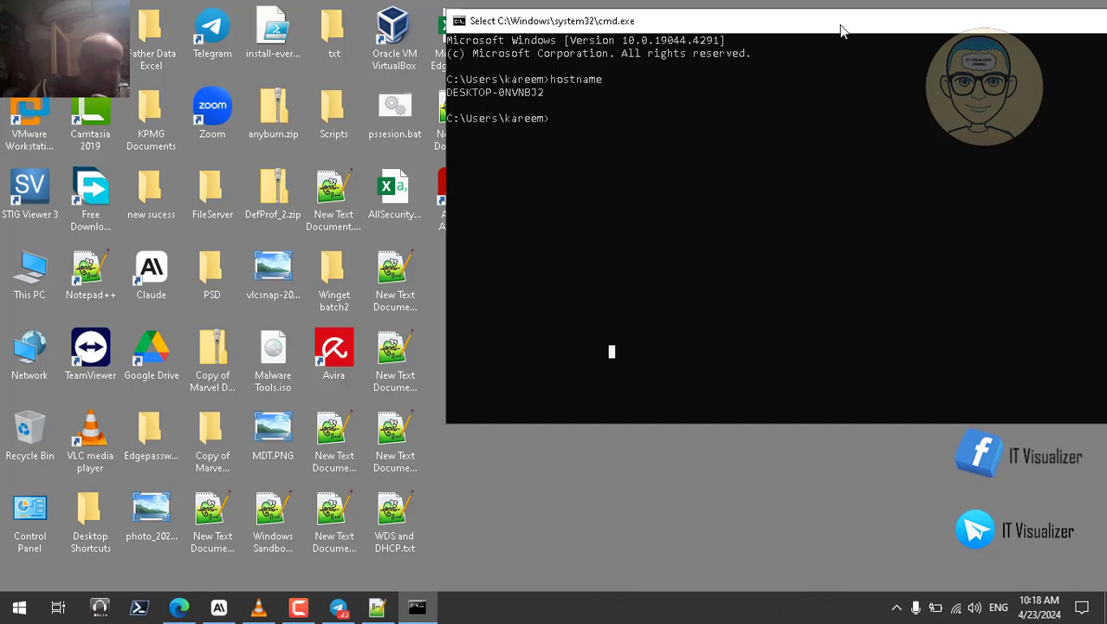
drag(804, 29, 549, 72)
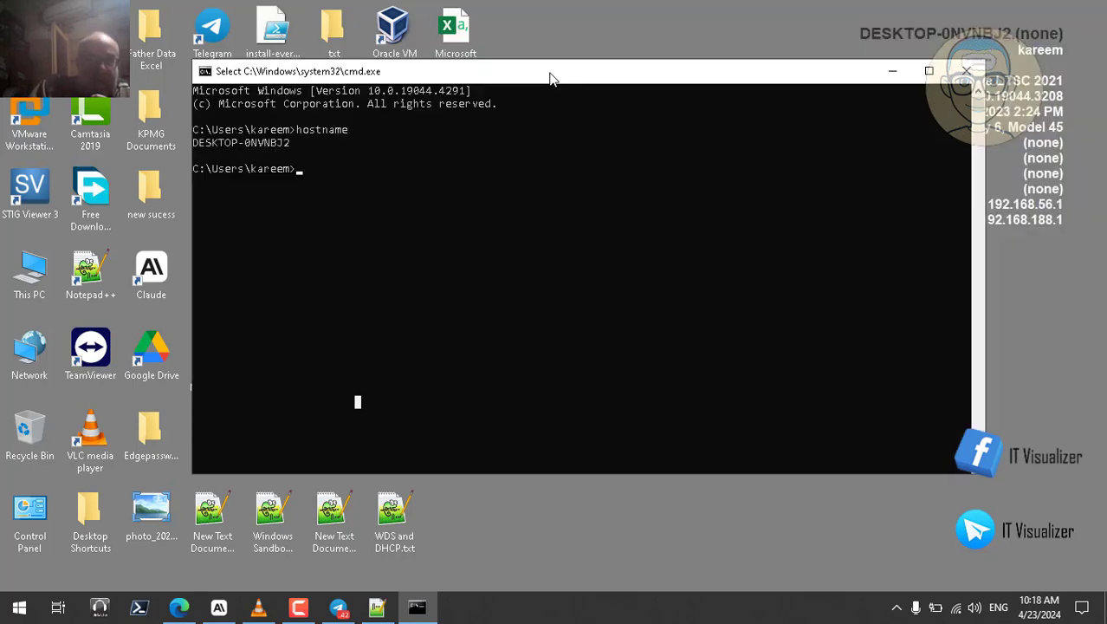
click(964, 67)
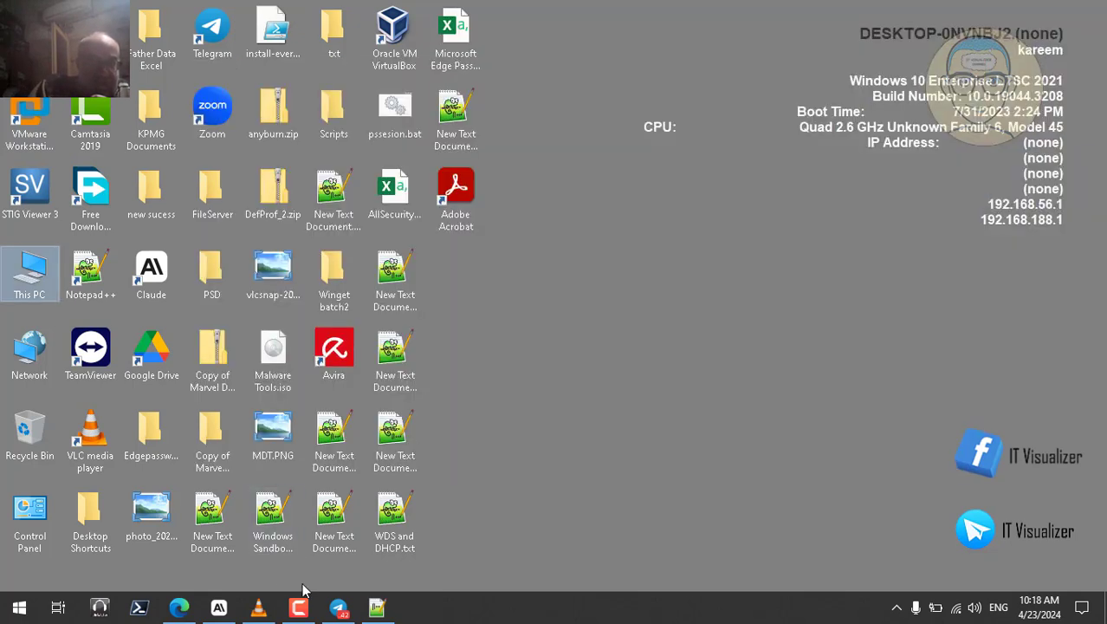
click(378, 608)
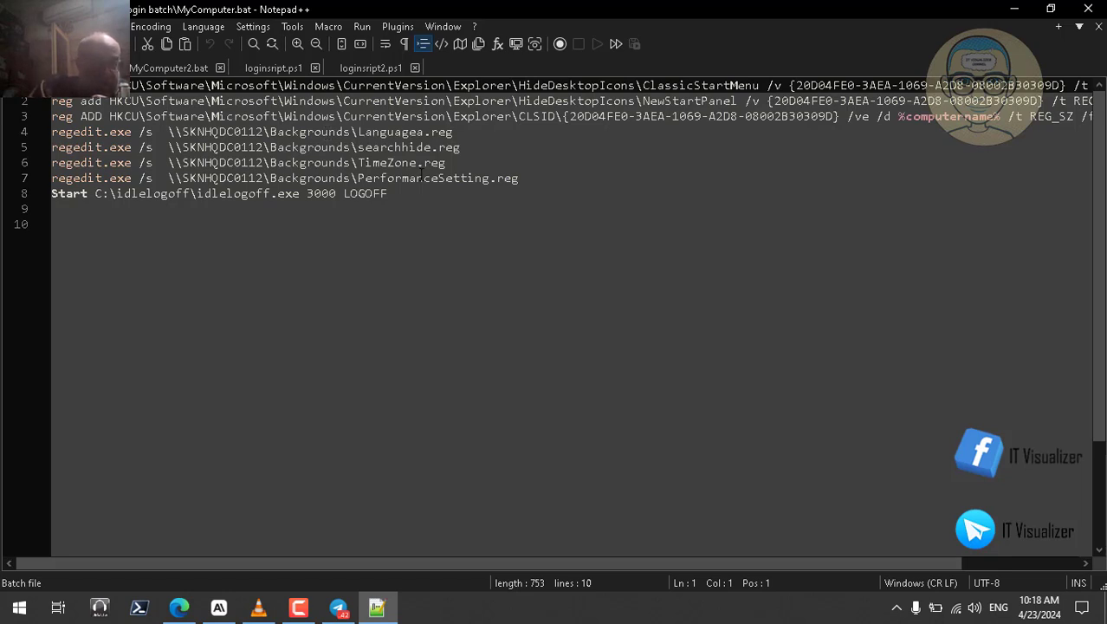
Step: Highlight the Languagea and searchhide .reg file names on lines 4 and 5 of MyComputer.bat
double_click(406, 131)
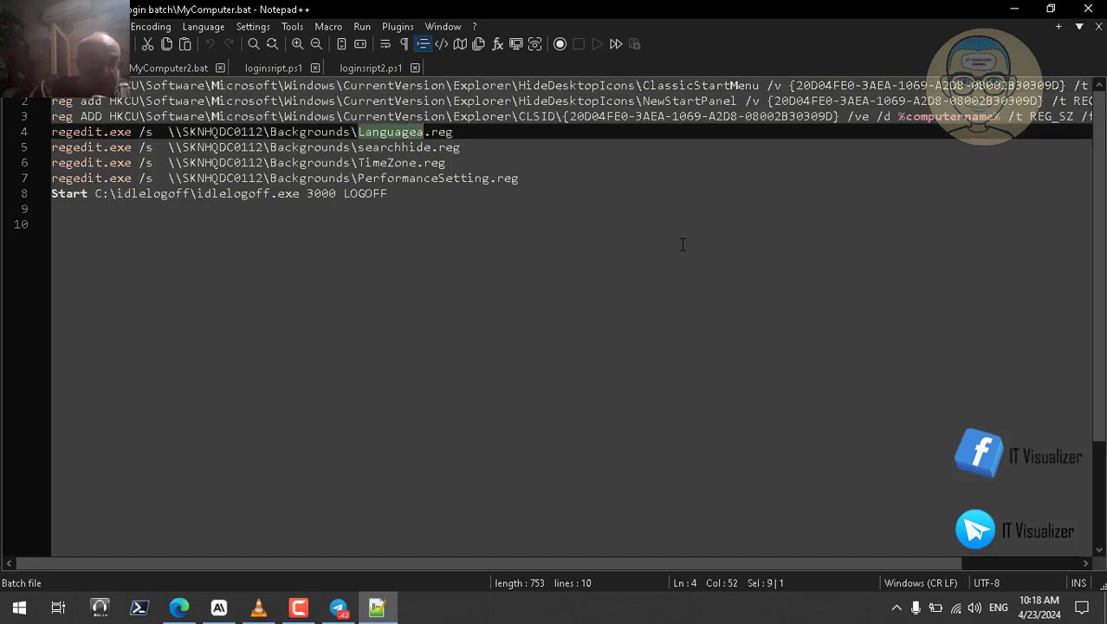
click(999, 607)
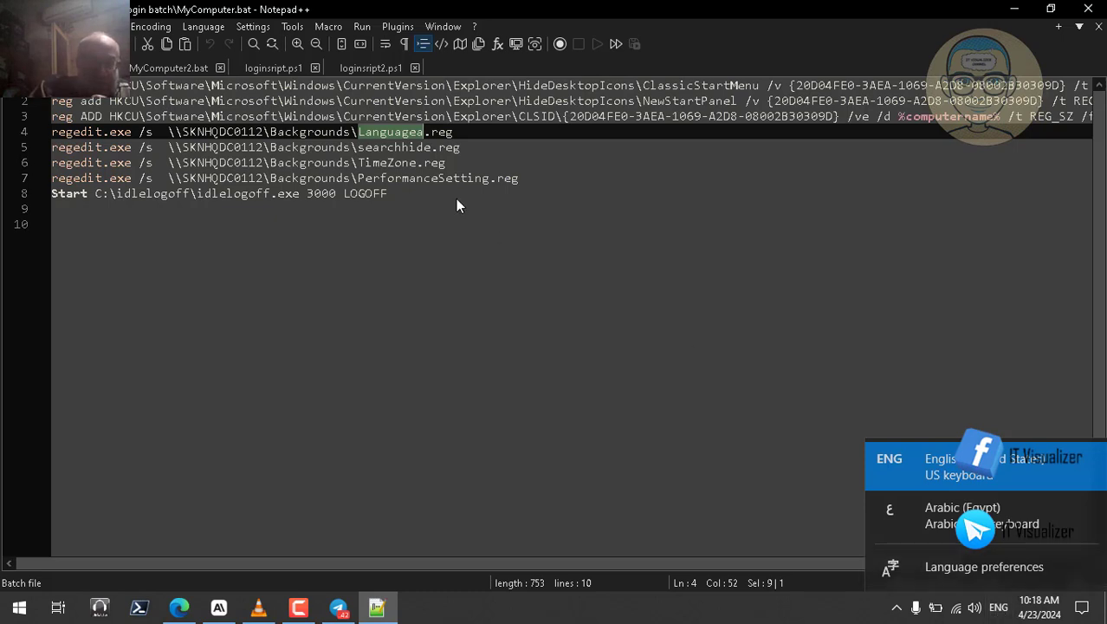
double_click(413, 147)
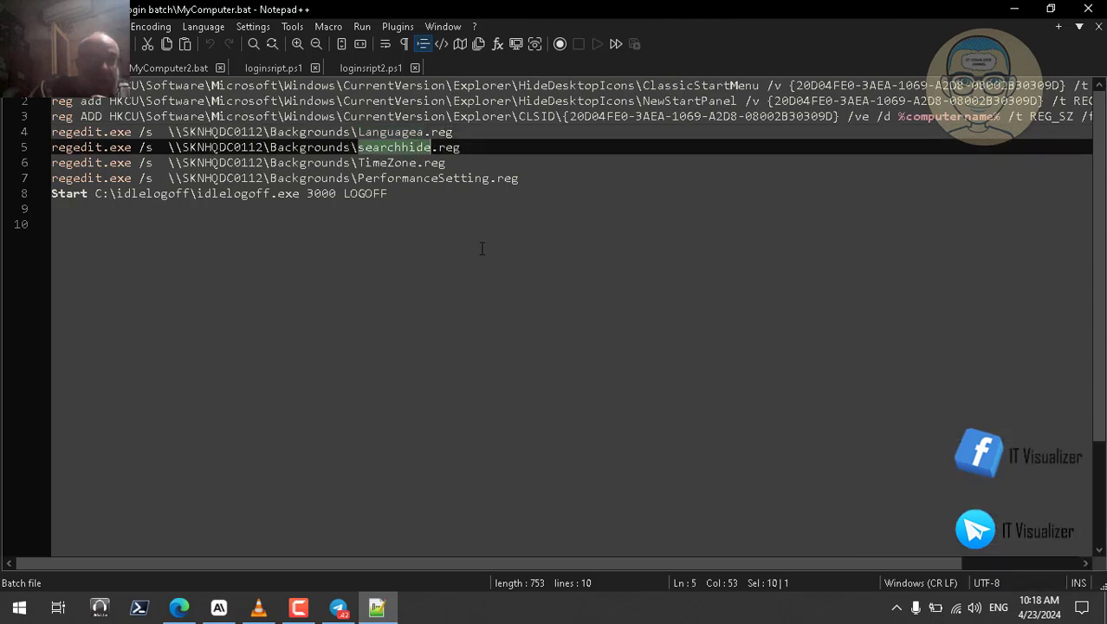
click(563, 617)
right_click(563, 617)
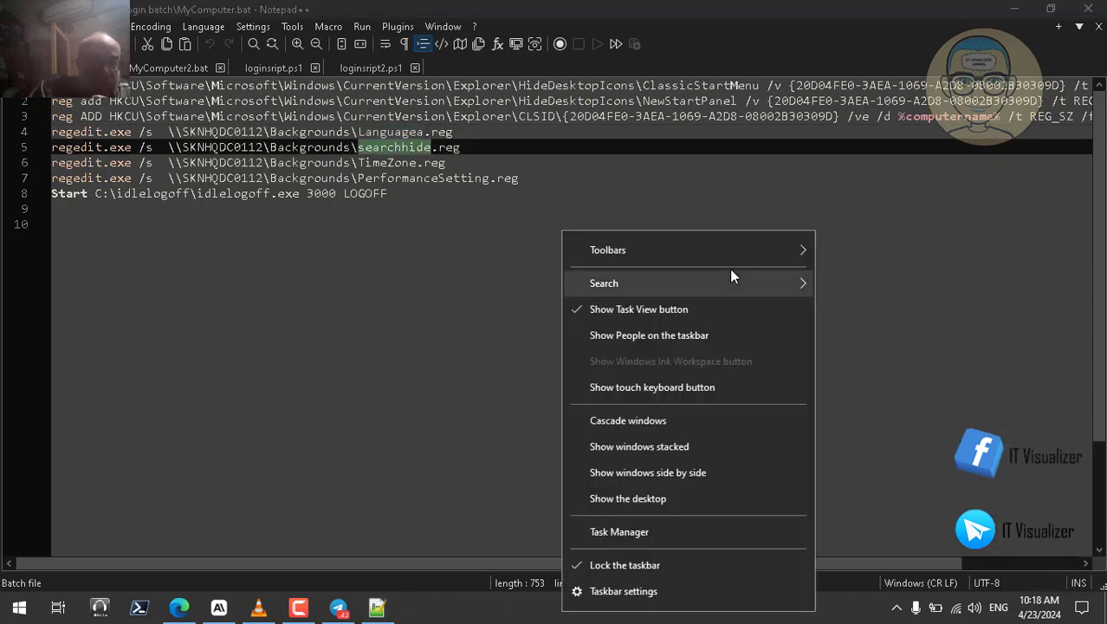
mouse_move(714, 281)
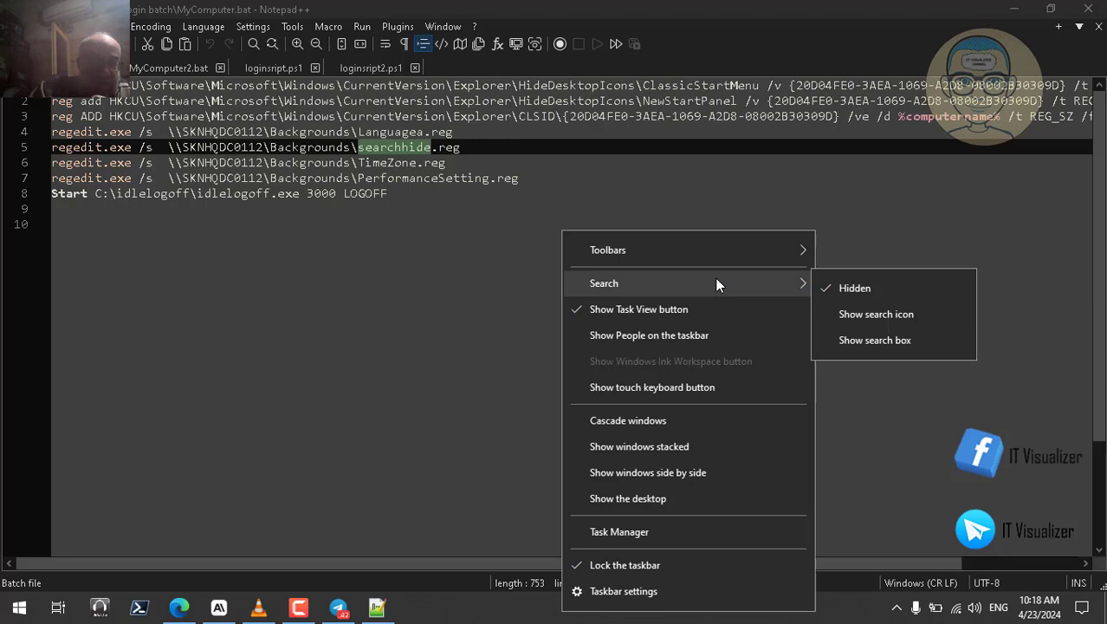
click(889, 337)
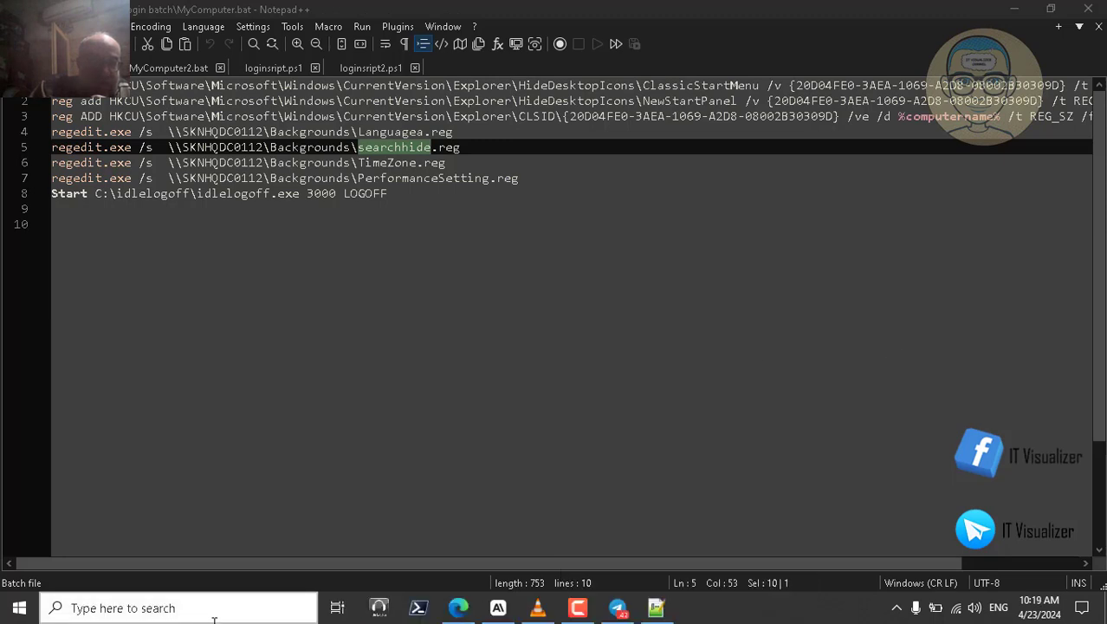
right_click(739, 607)
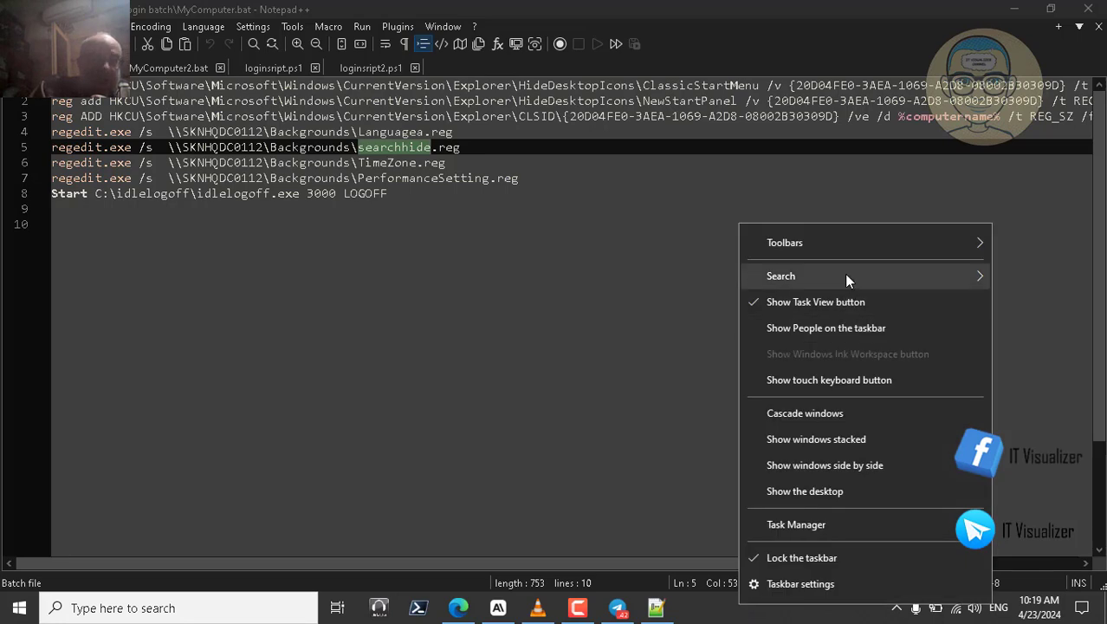
mouse_move(844, 274)
click(633, 283)
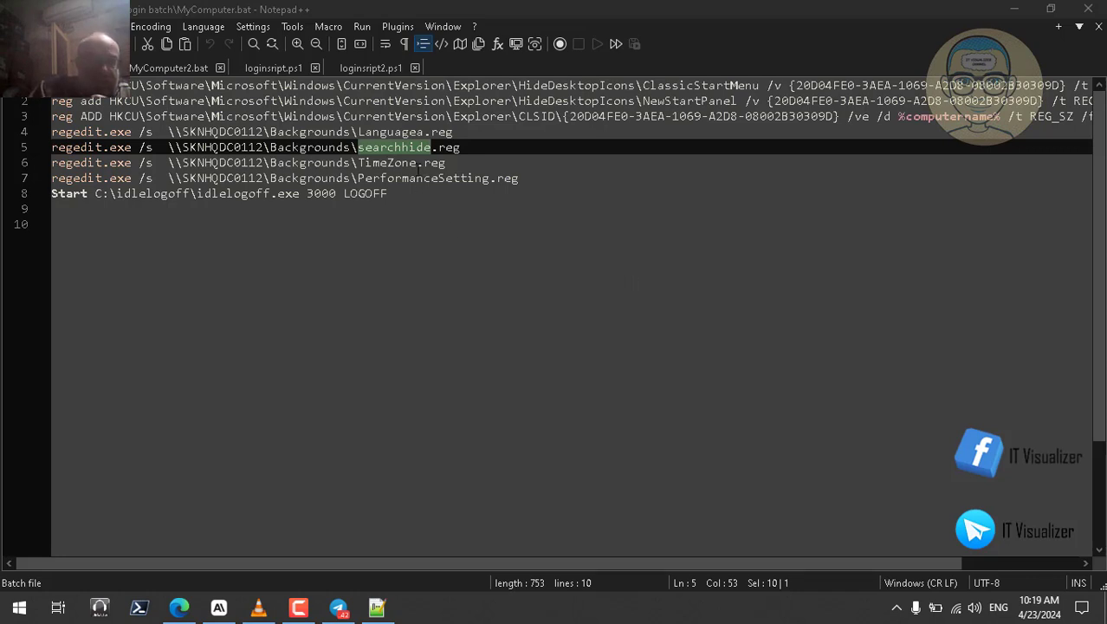
click(1038, 607)
click(658, 427)
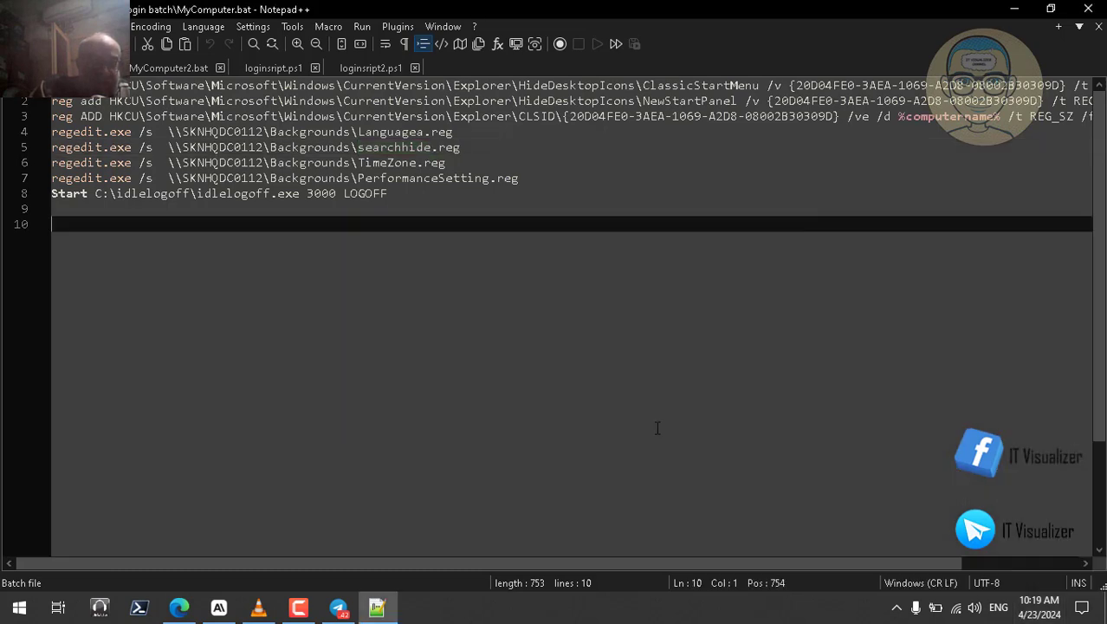
double_click(460, 178)
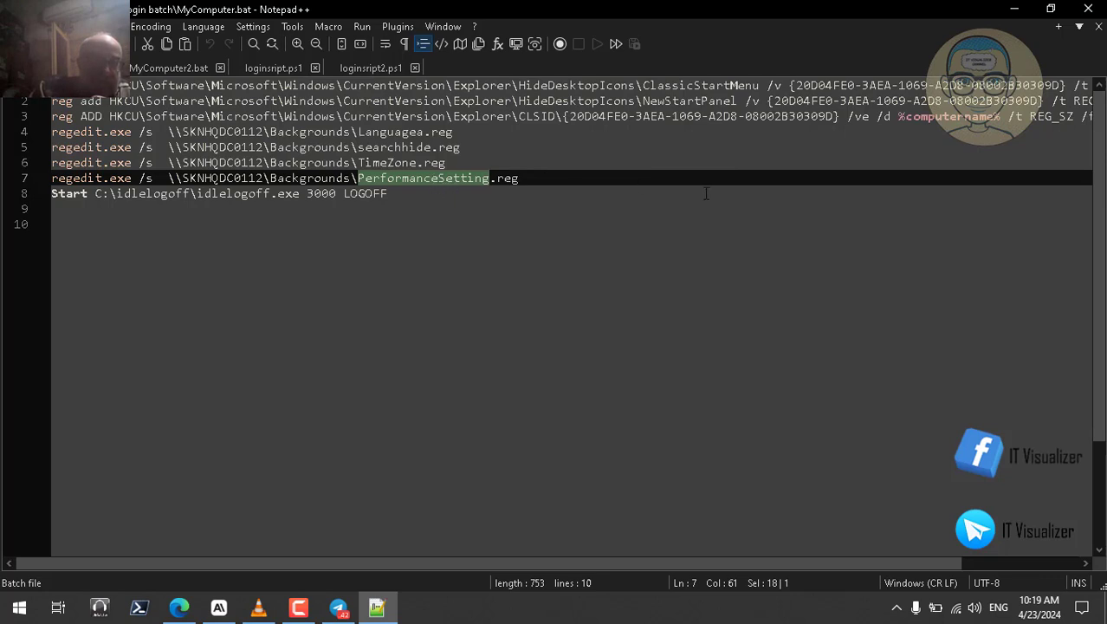
Step: Set visual effects to Adjust for best performance via This PC Properties, then return to MyComputer.bat
click(1015, 9)
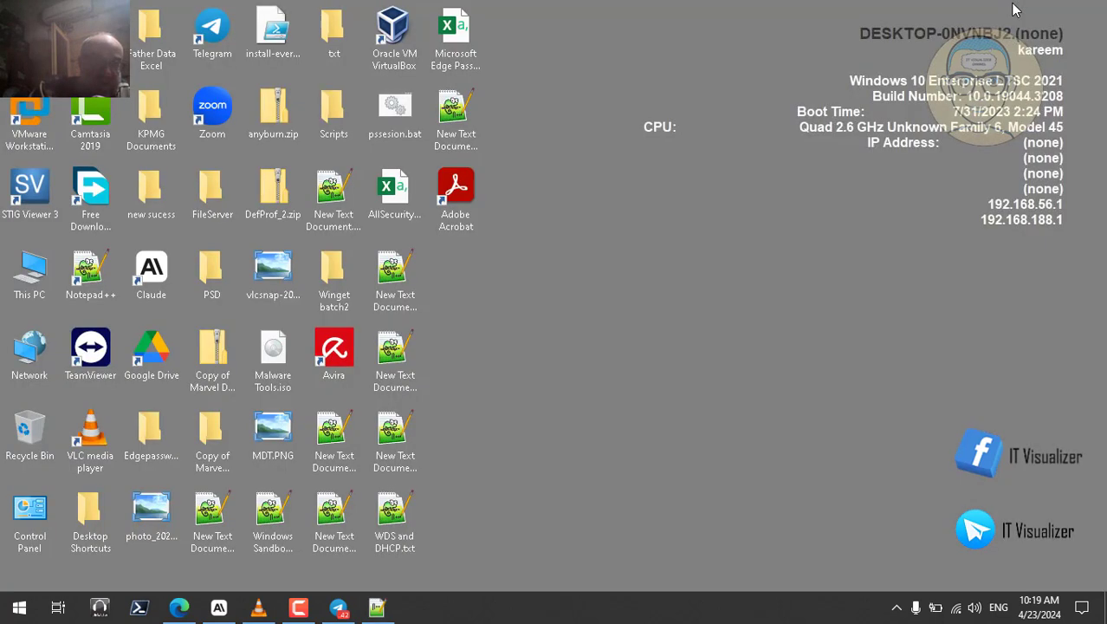
right_click(35, 271)
click(130, 457)
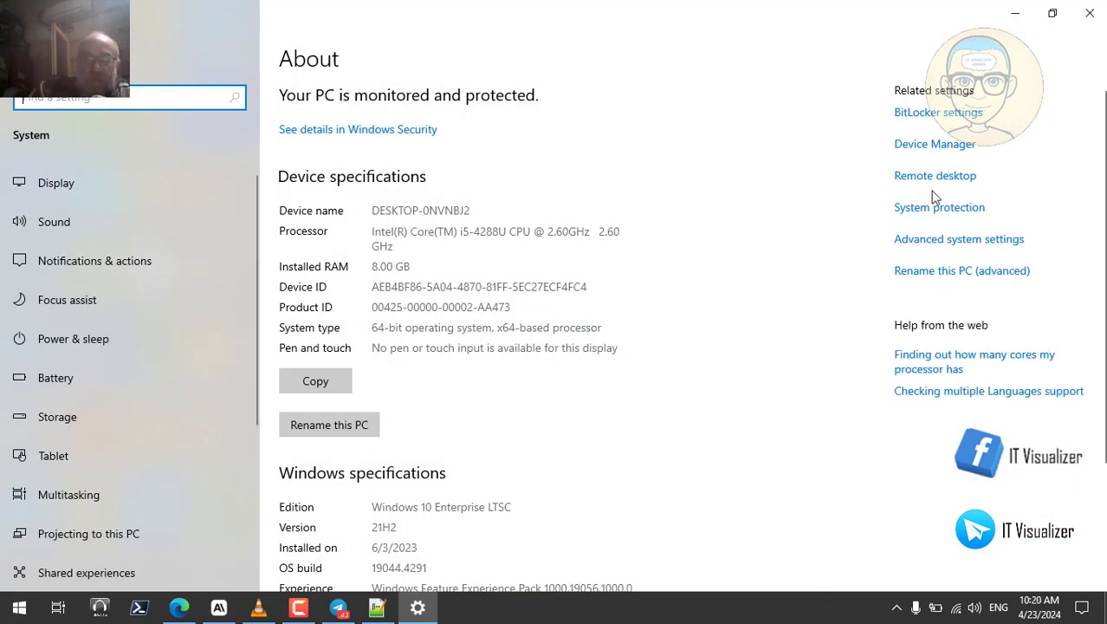
click(951, 240)
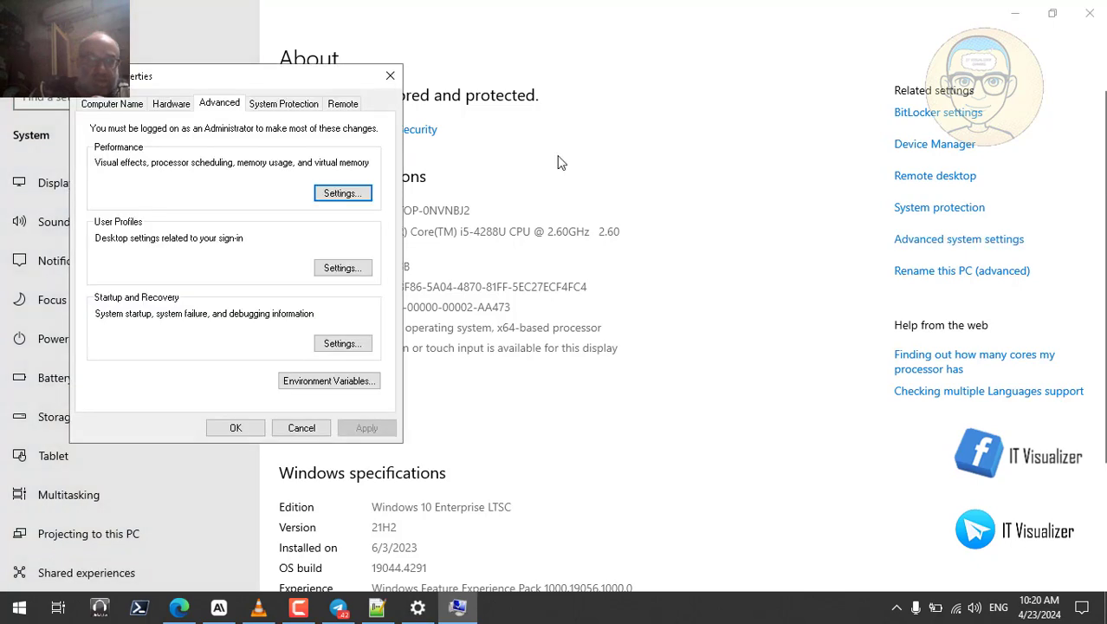
click(342, 193)
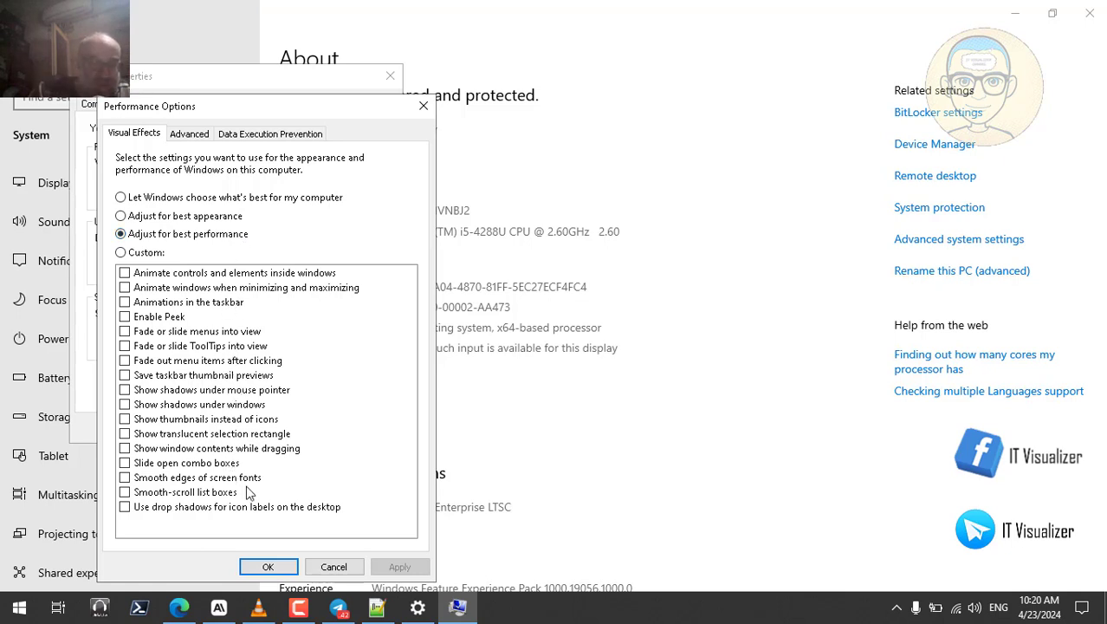
click(271, 568)
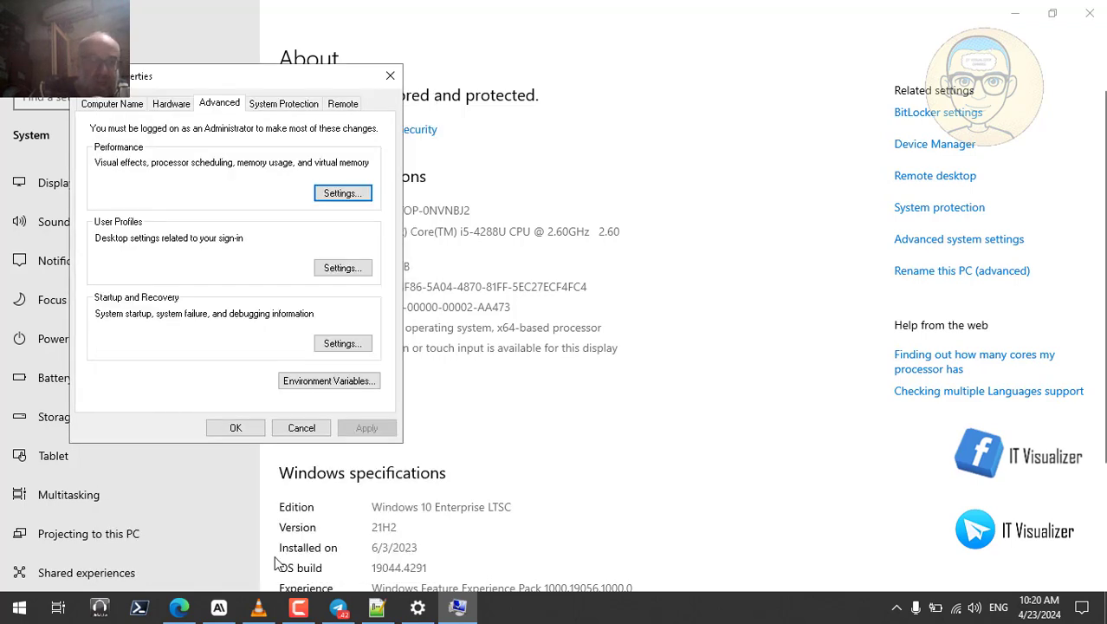
click(238, 427)
click(1090, 13)
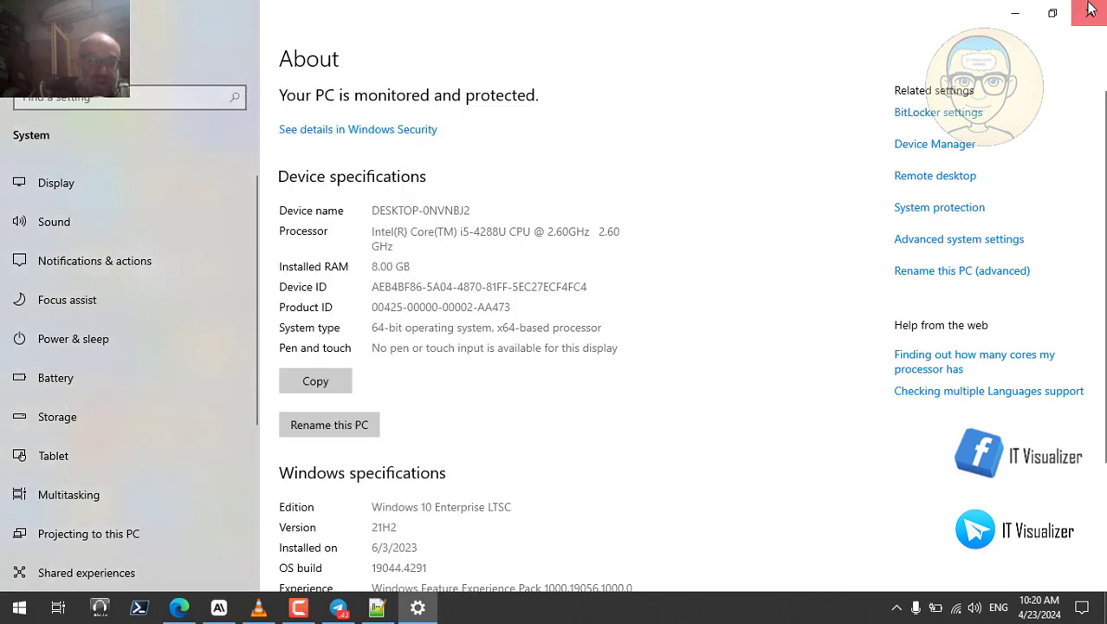
click(376, 606)
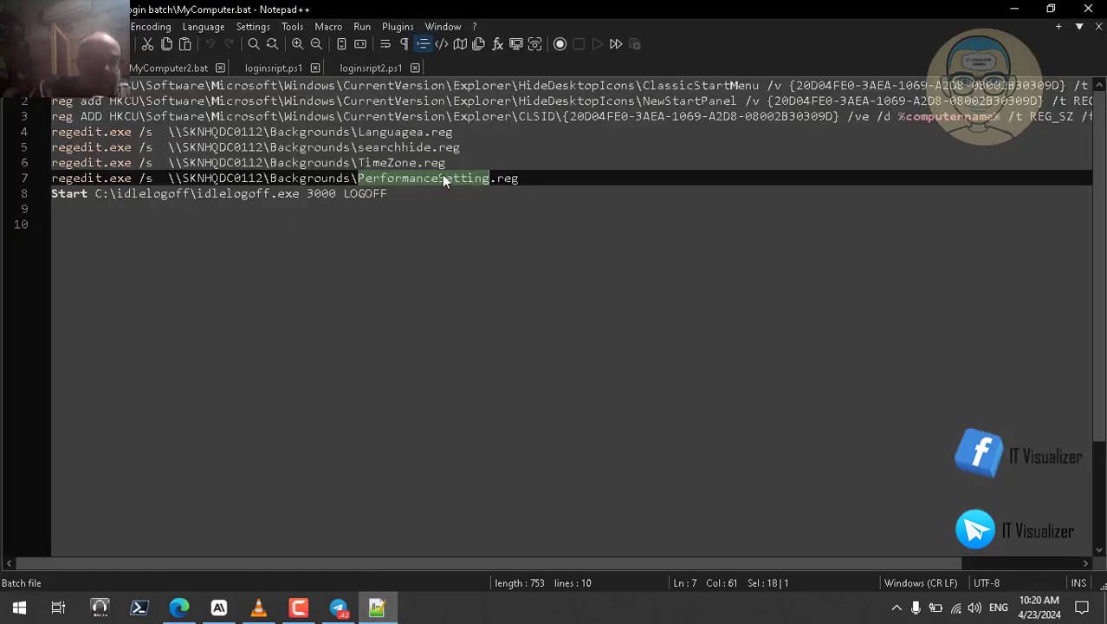
double_click(382, 195)
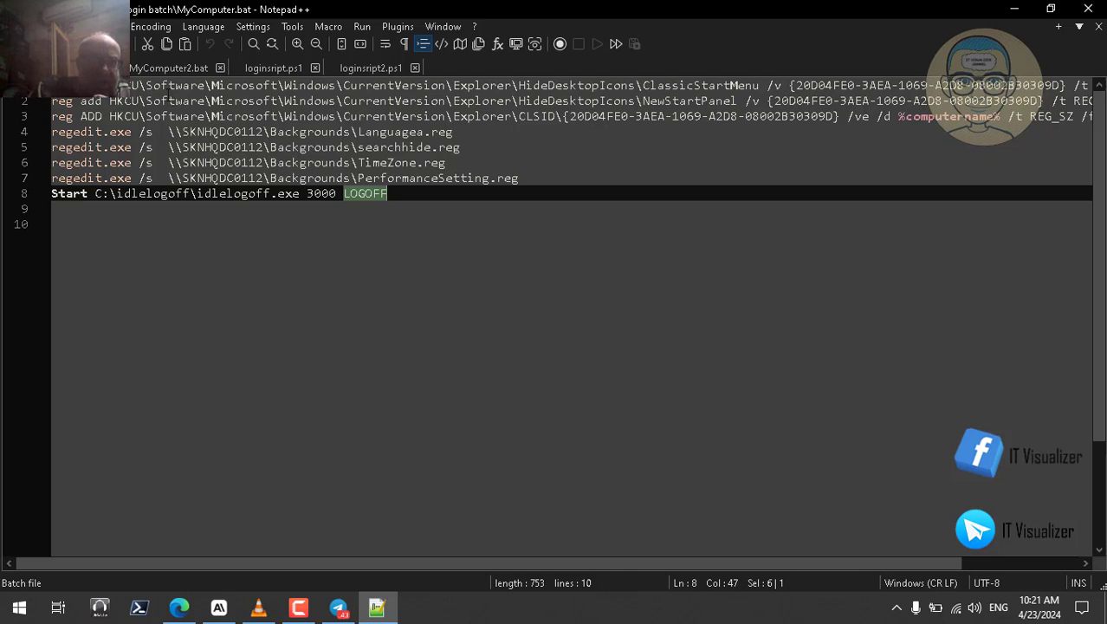
click(164, 68)
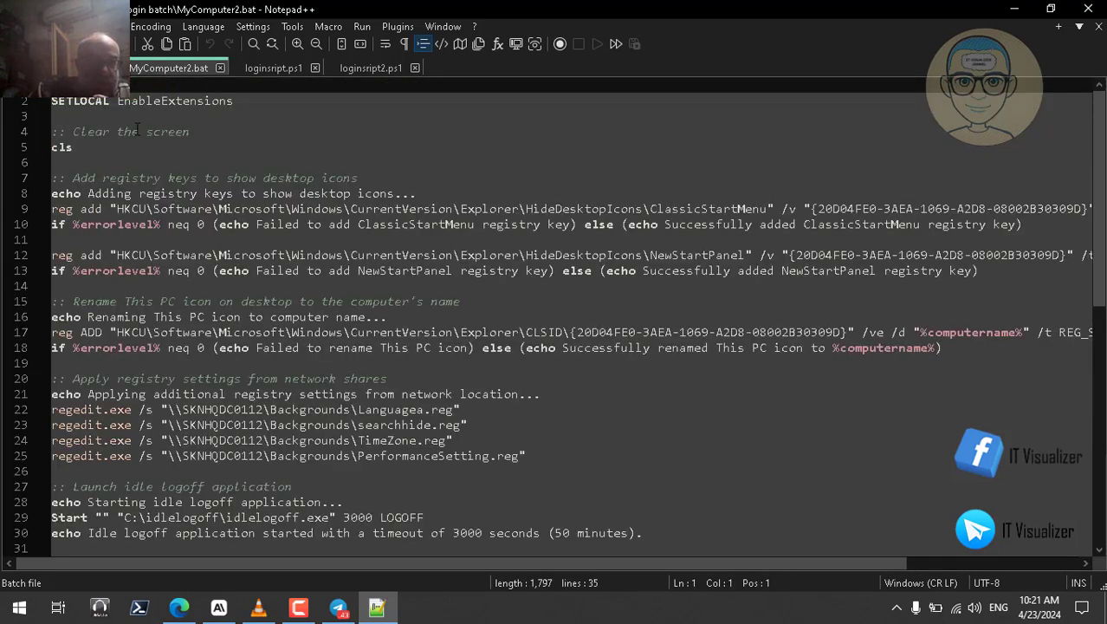
double_click(106, 131)
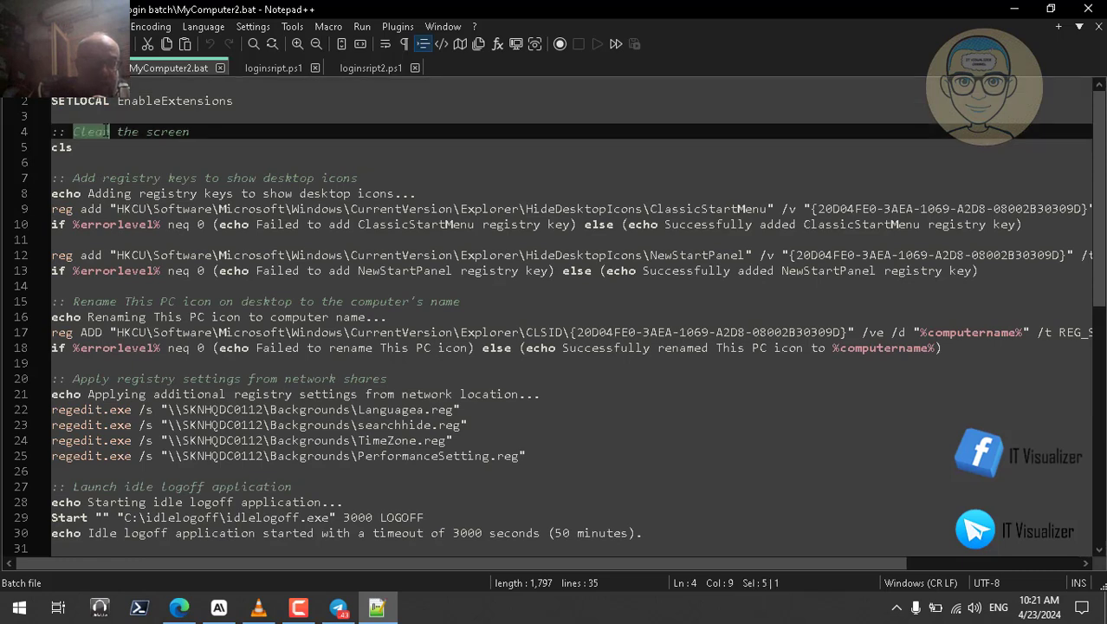
double_click(63, 147)
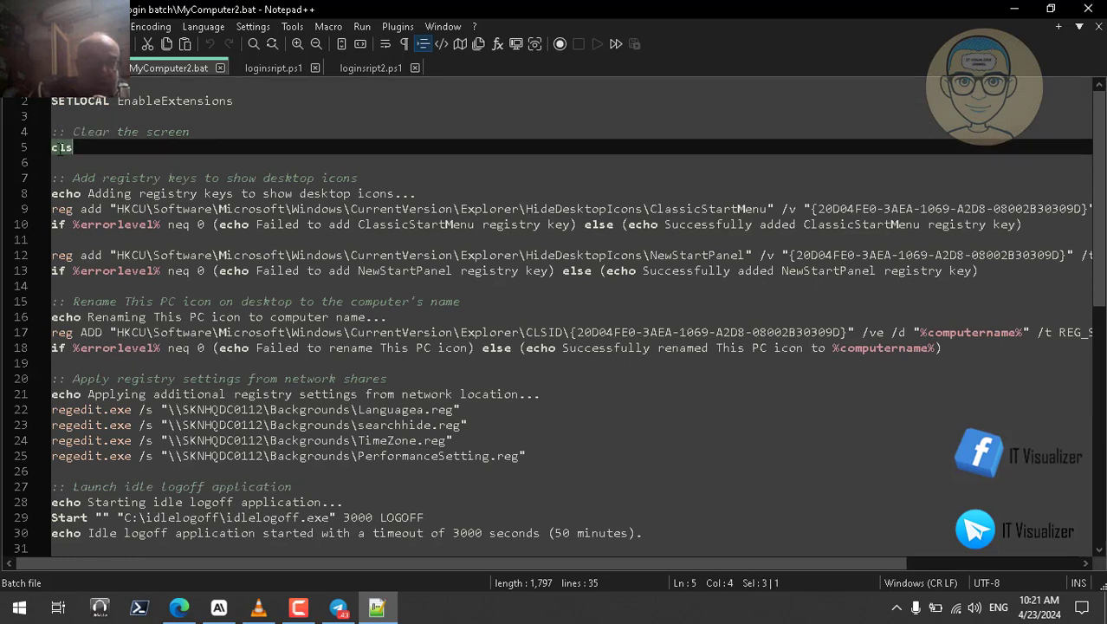
click(109, 131)
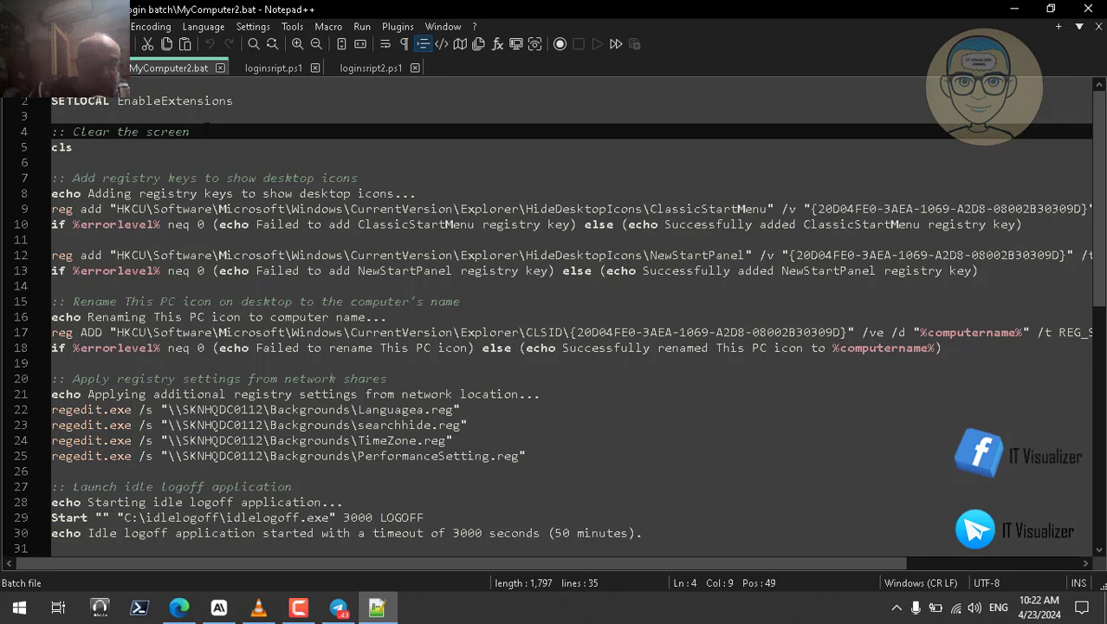
click(193, 131)
double_click(168, 132)
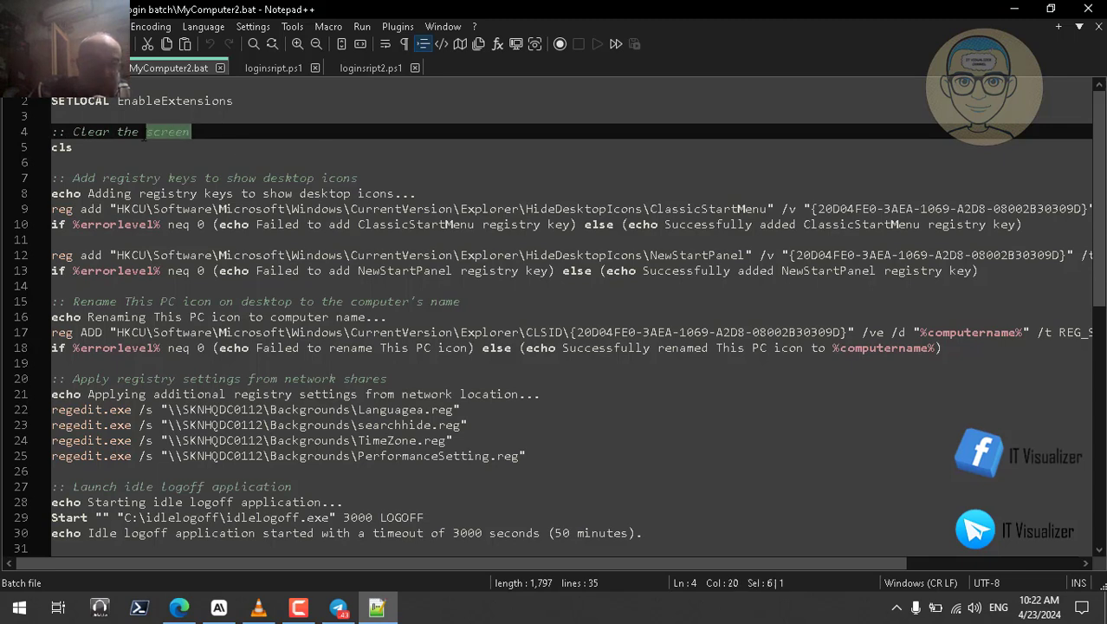
click(211, 136)
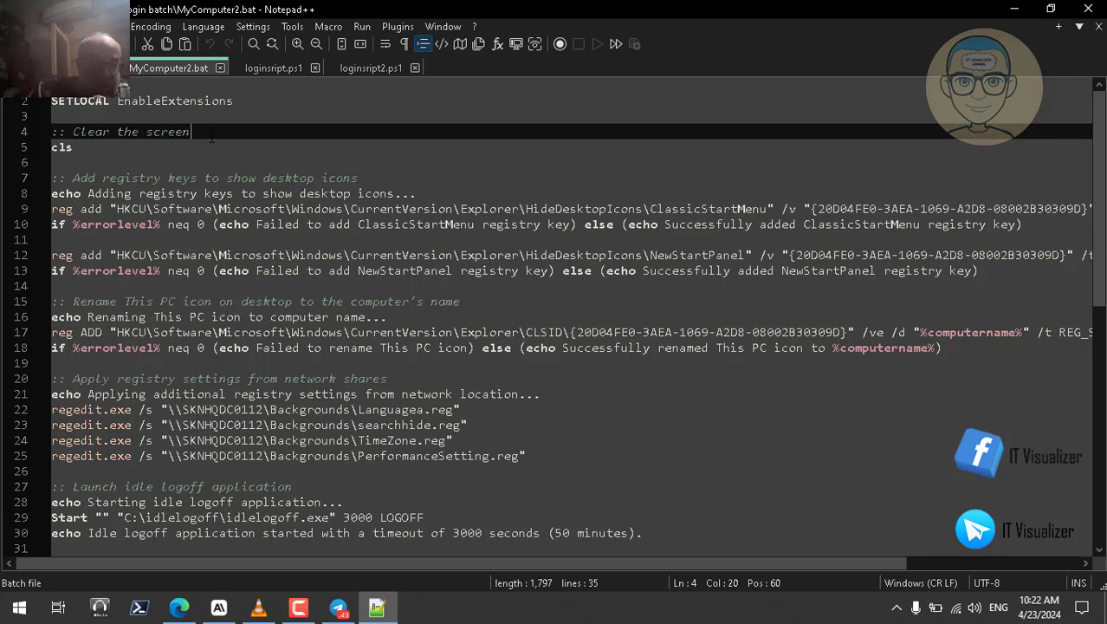
double_click(69, 147)
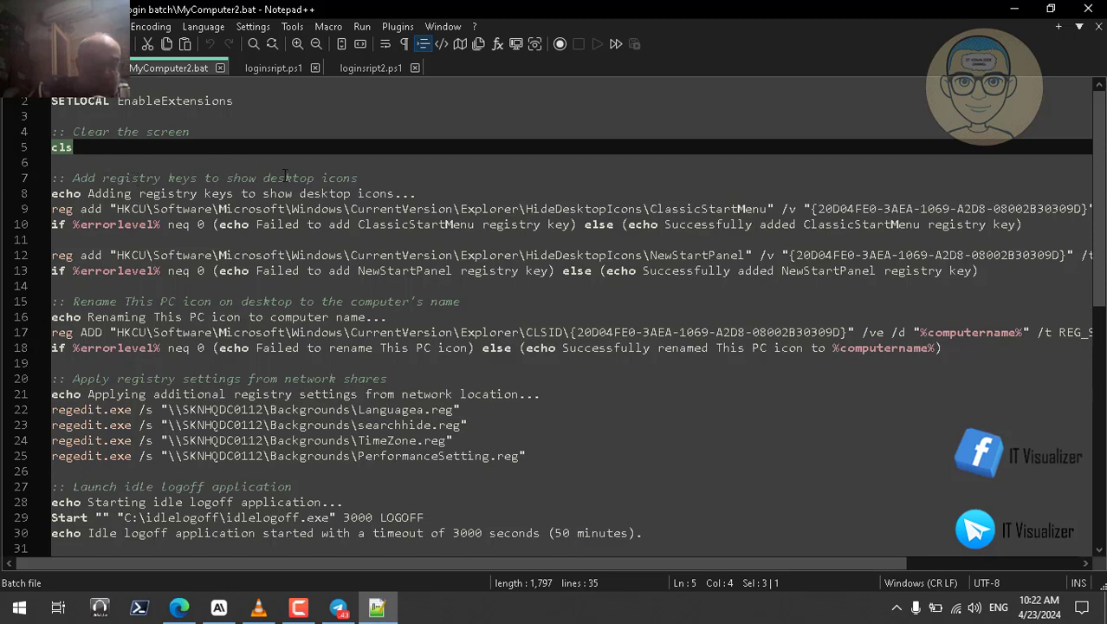
double_click(359, 177)
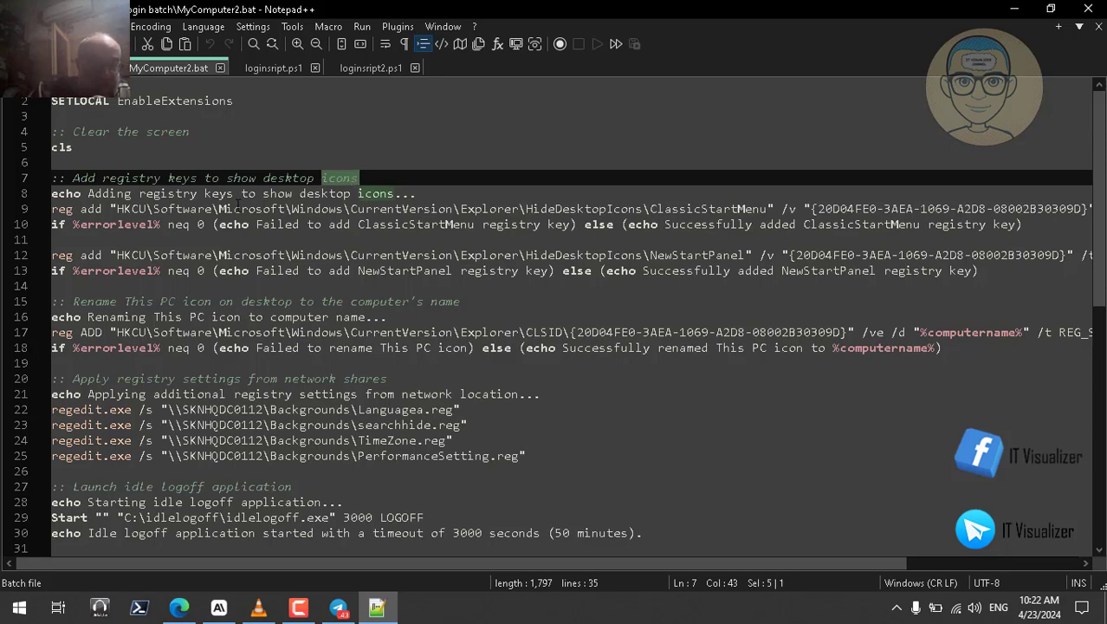
double_click(91, 208)
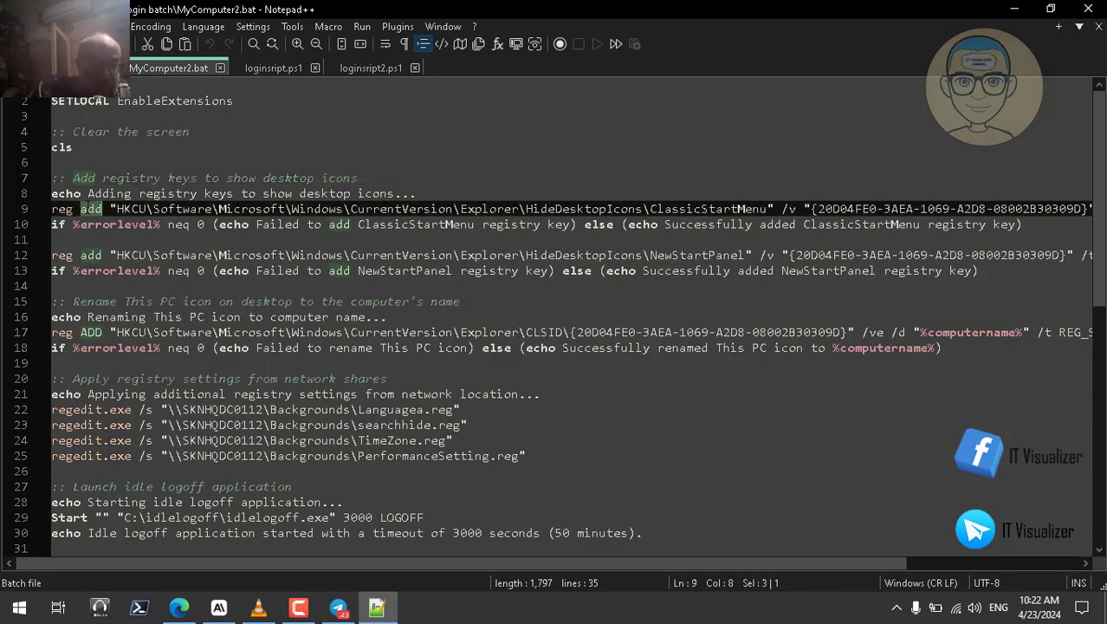
double_click(408, 225)
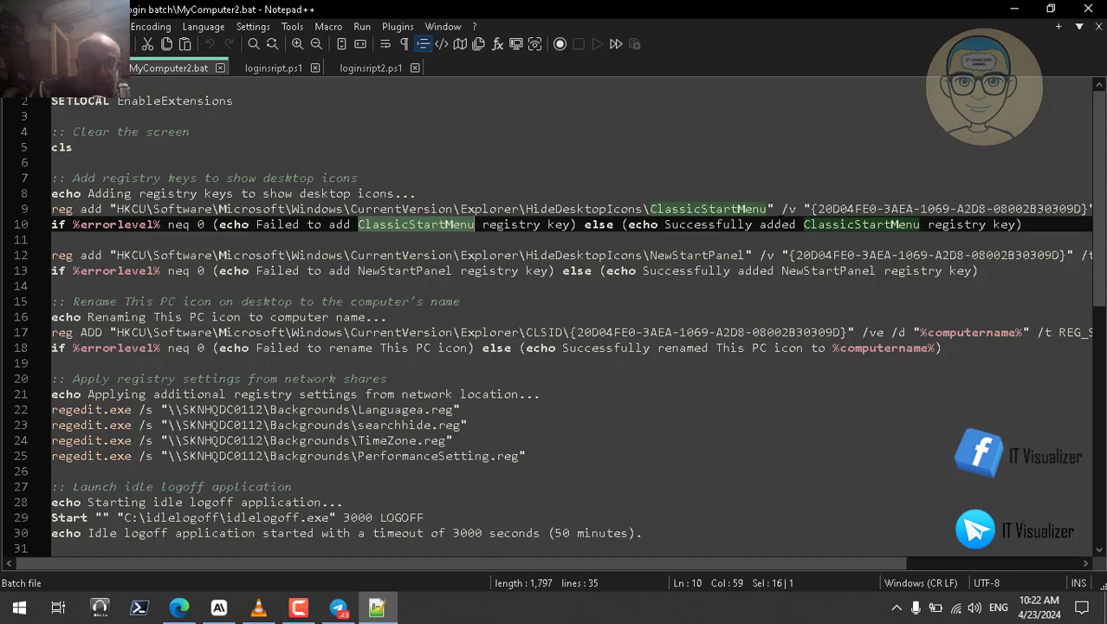
click(782, 222)
double_click(730, 224)
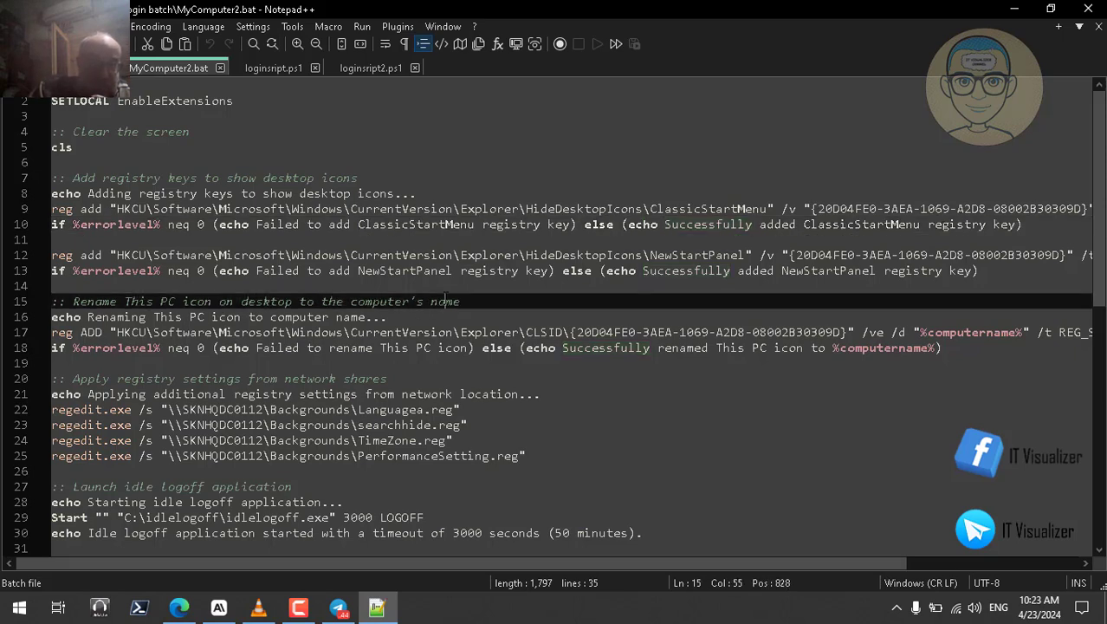
click(446, 301)
Step: Switch back and forth between MyComputer.bat and MyComputer2.bat to compare their lines
click(73, 68)
click(242, 84)
click(242, 101)
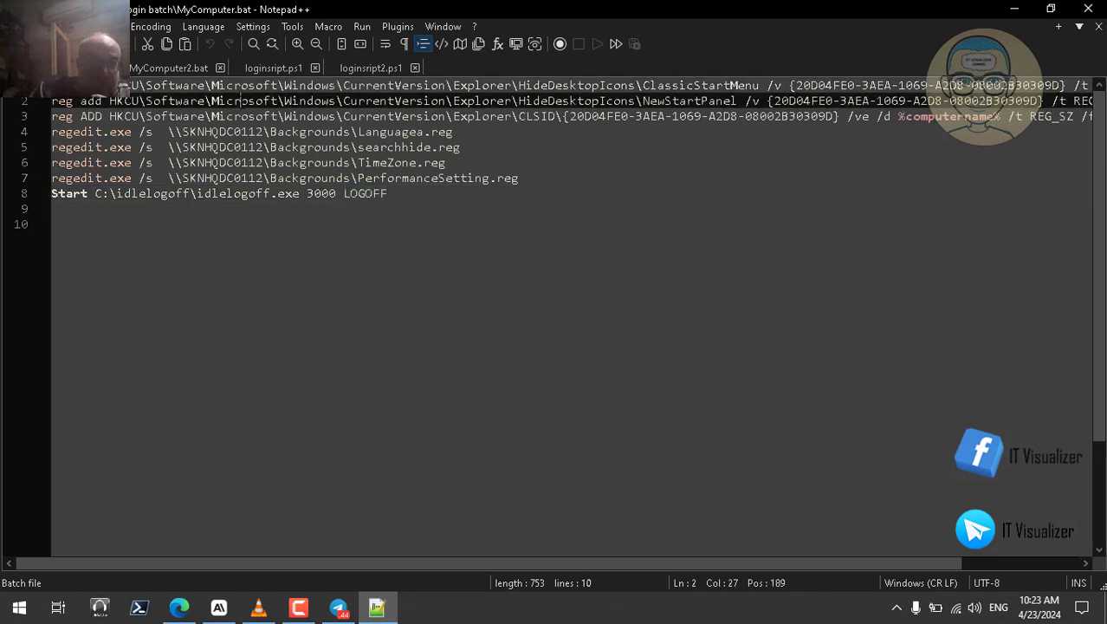
click(171, 67)
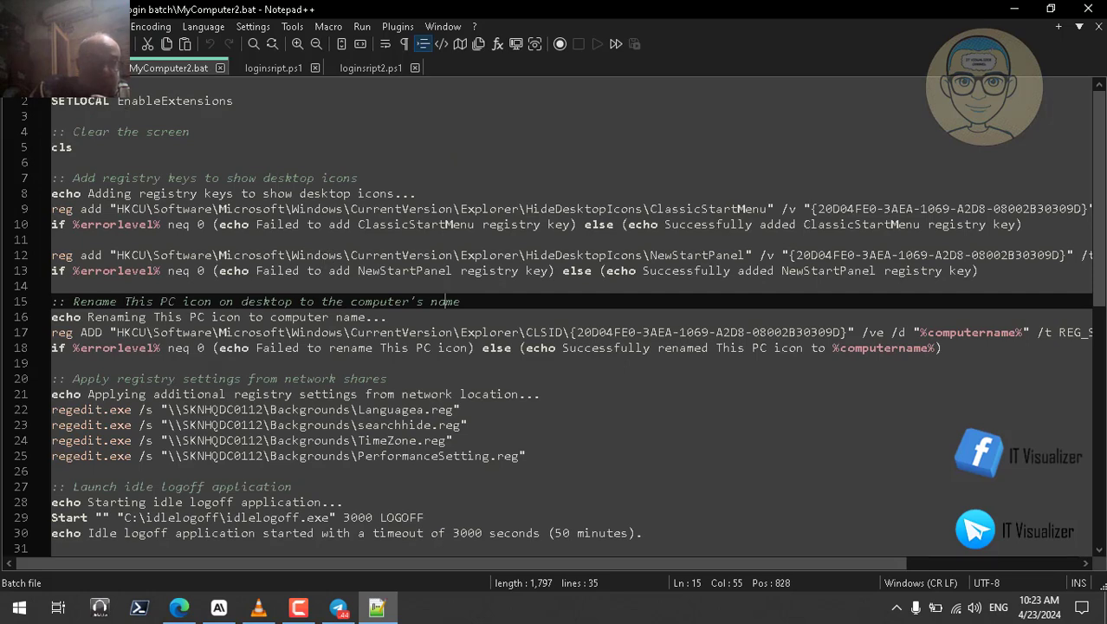
click(74, 67)
click(322, 116)
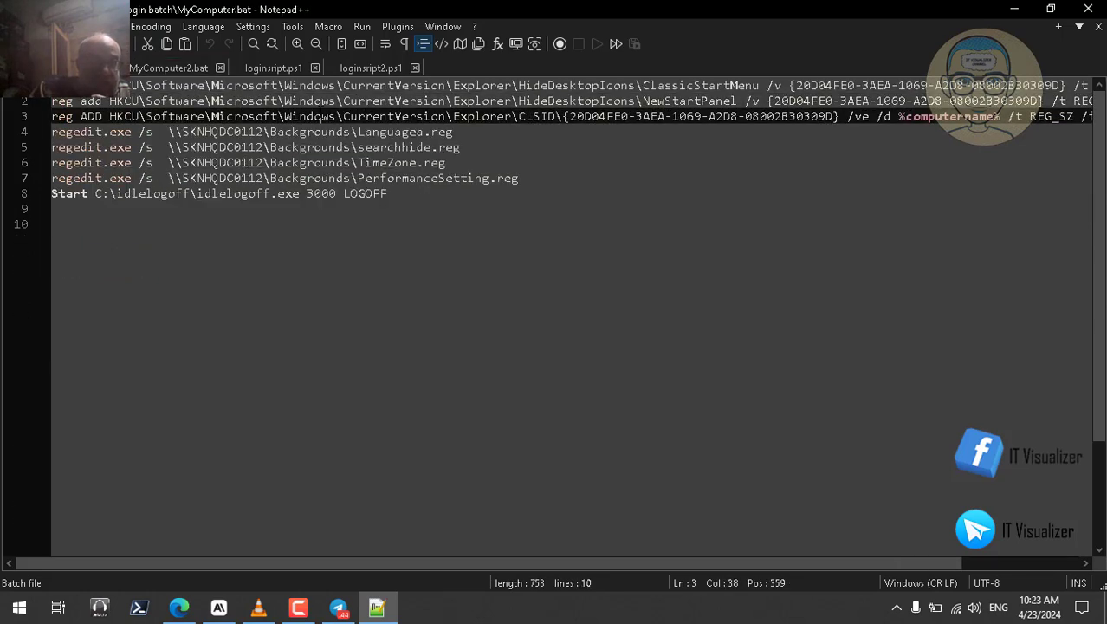
click(167, 66)
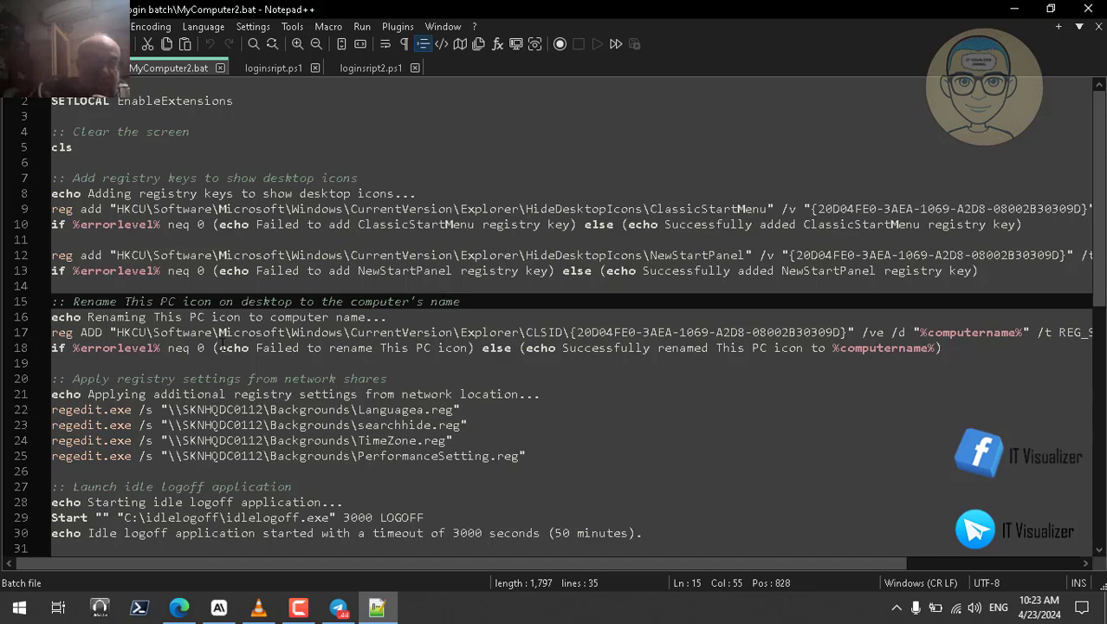
click(69, 67)
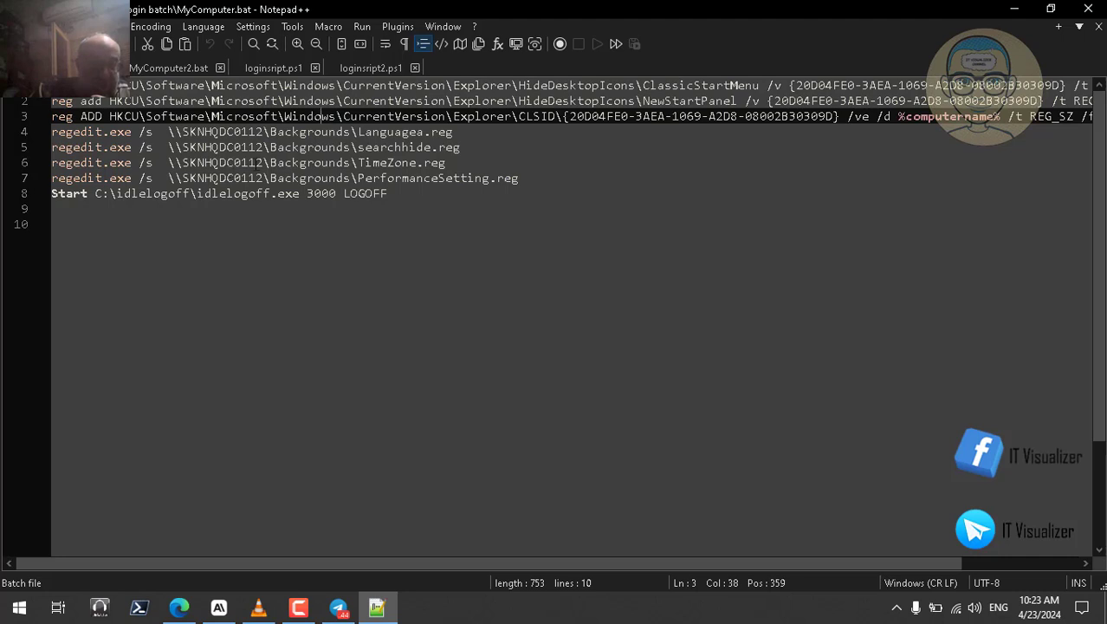
click(180, 67)
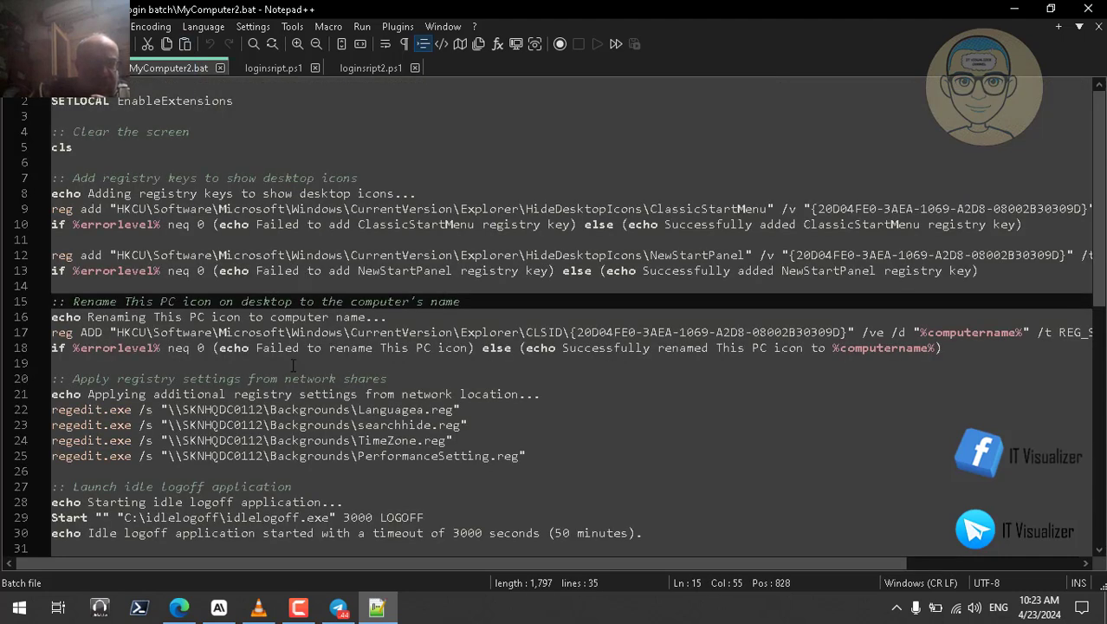
Step: Walk through MyComputer2.bat's registry-settings section, including the searchhide.reg and TimeZone.reg lines
click(90, 381)
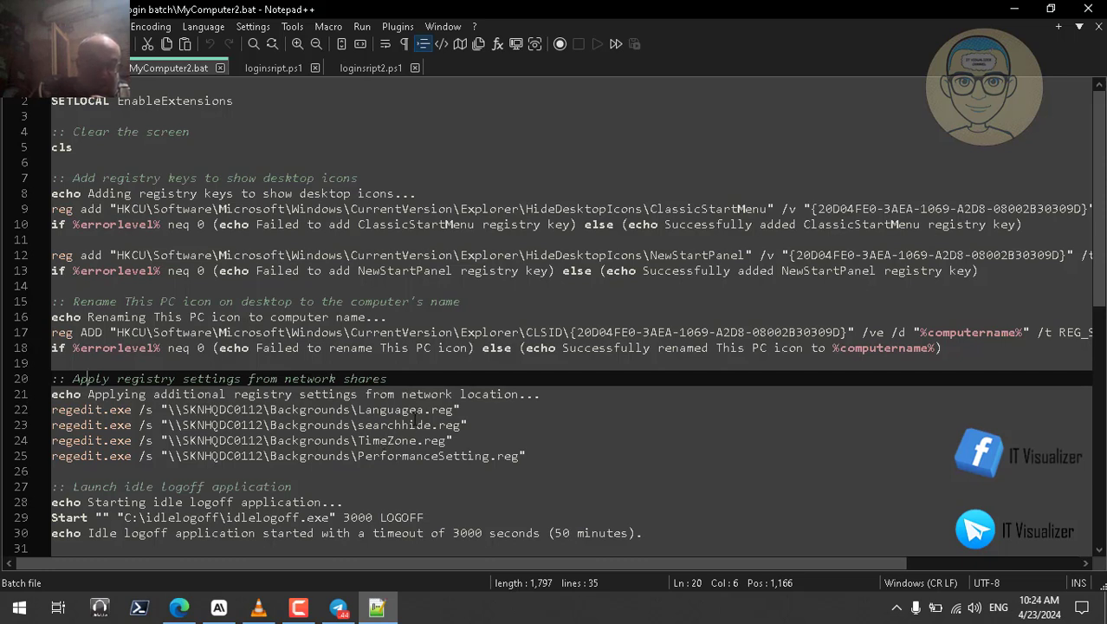
click(405, 413)
click(405, 428)
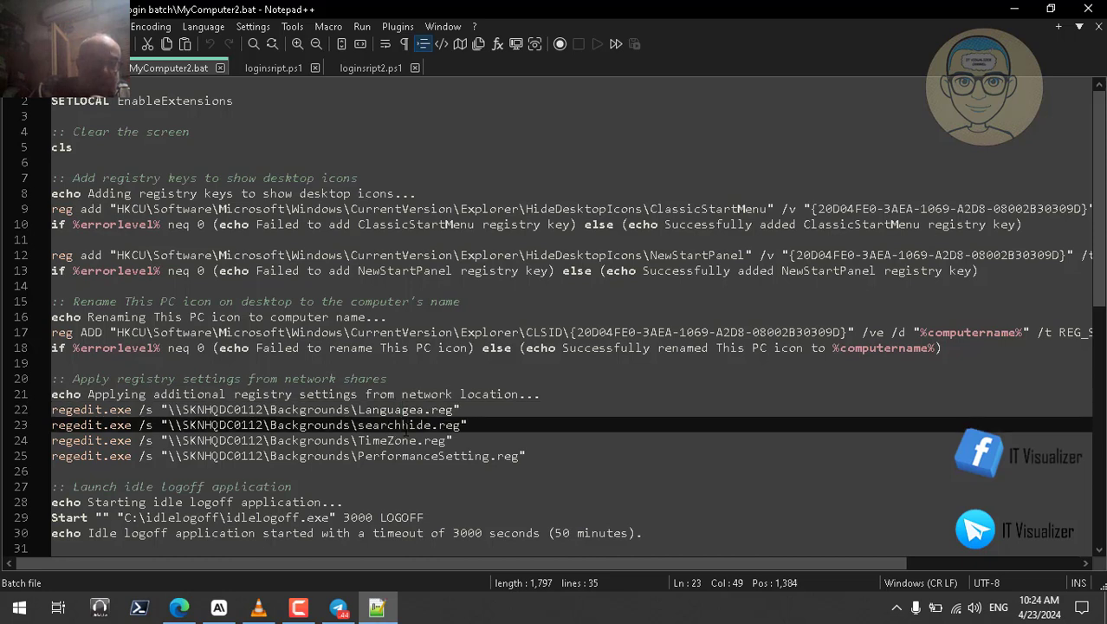
click(404, 413)
click(404, 427)
click(409, 442)
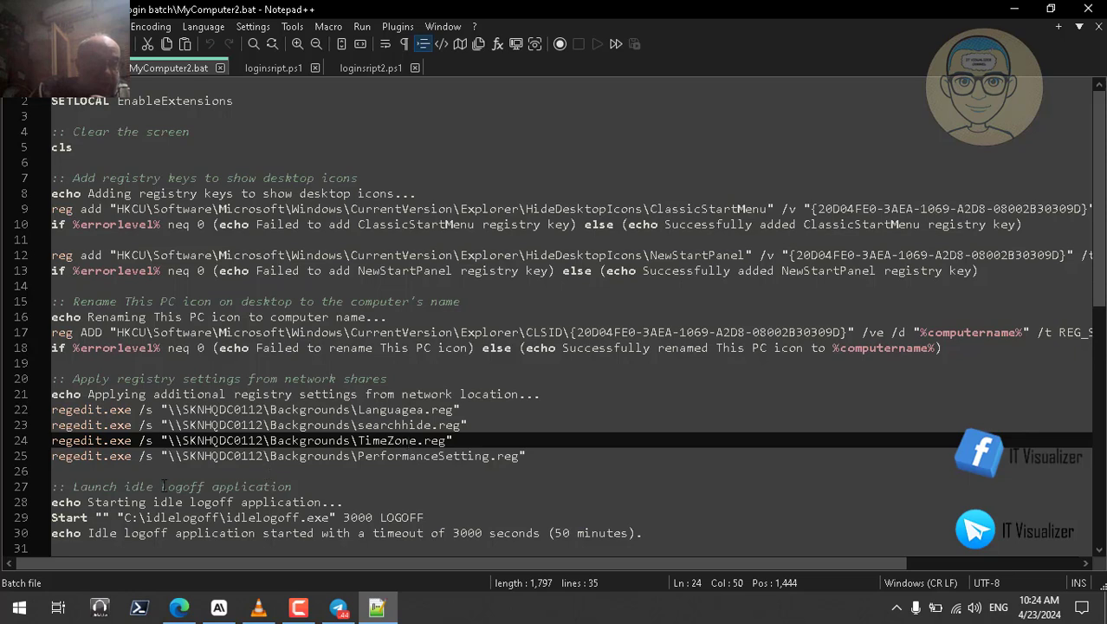
Step: Scroll to the script's end, point out the 50-minute timeout on line 30, and minimise Notepad++
click(1100, 551)
click(1101, 551)
click(1101, 551)
click(1100, 551)
click(1100, 551)
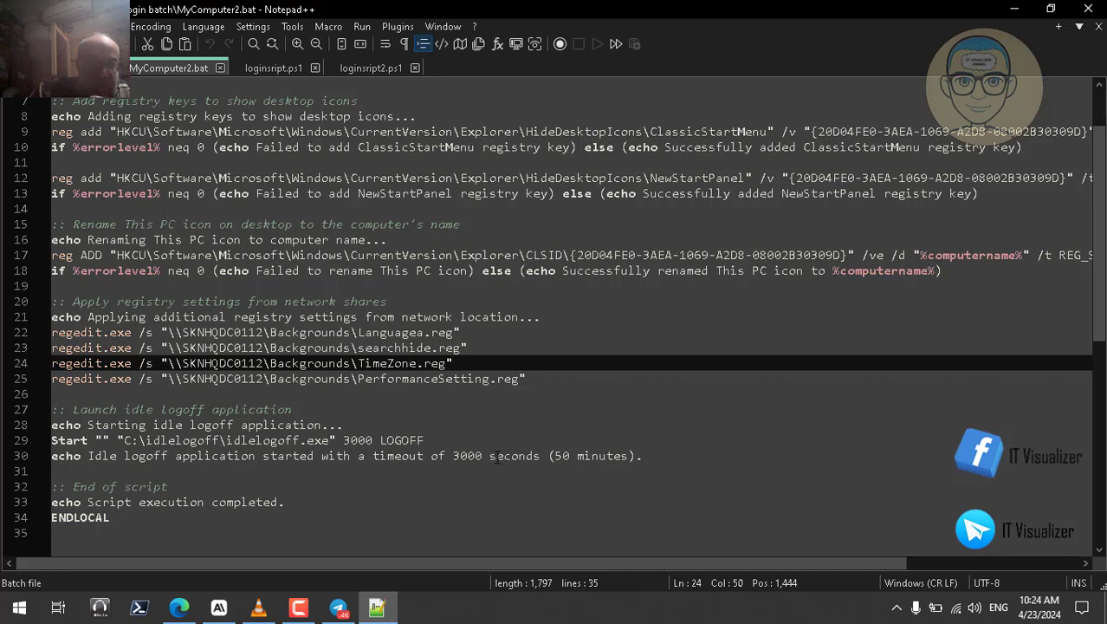
drag(569, 457, 573, 456)
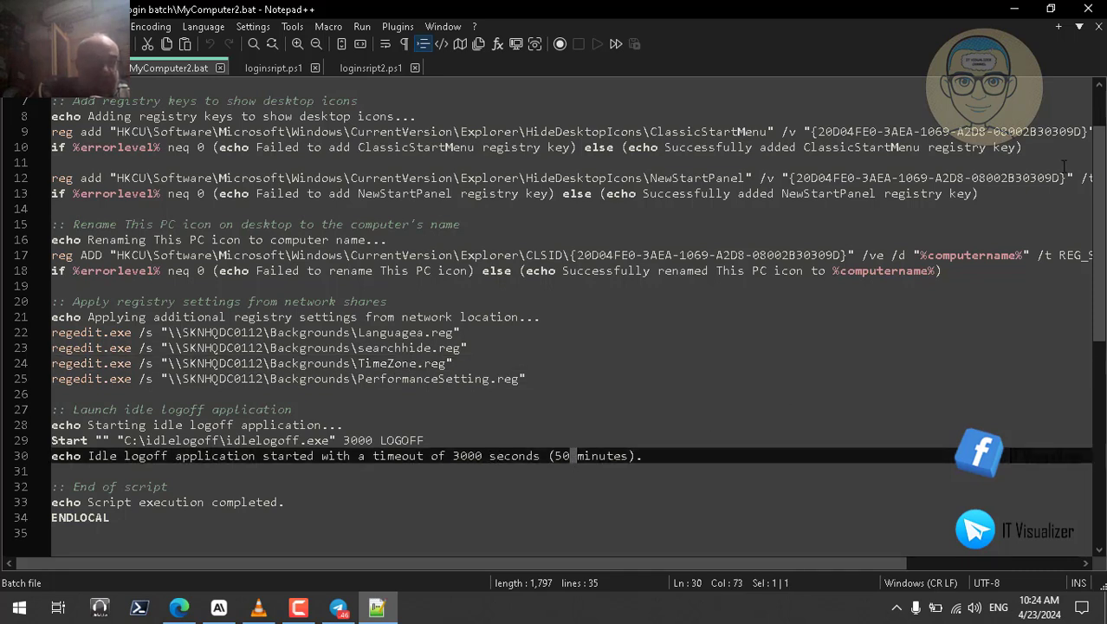
scroll(1097, 122, up, 2)
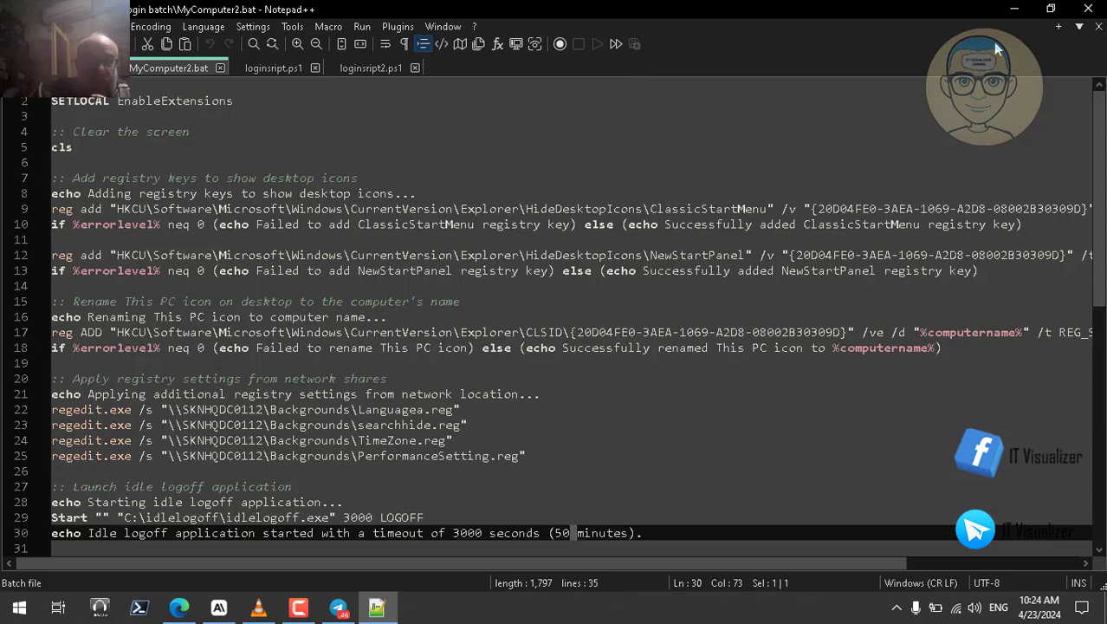
click(1015, 8)
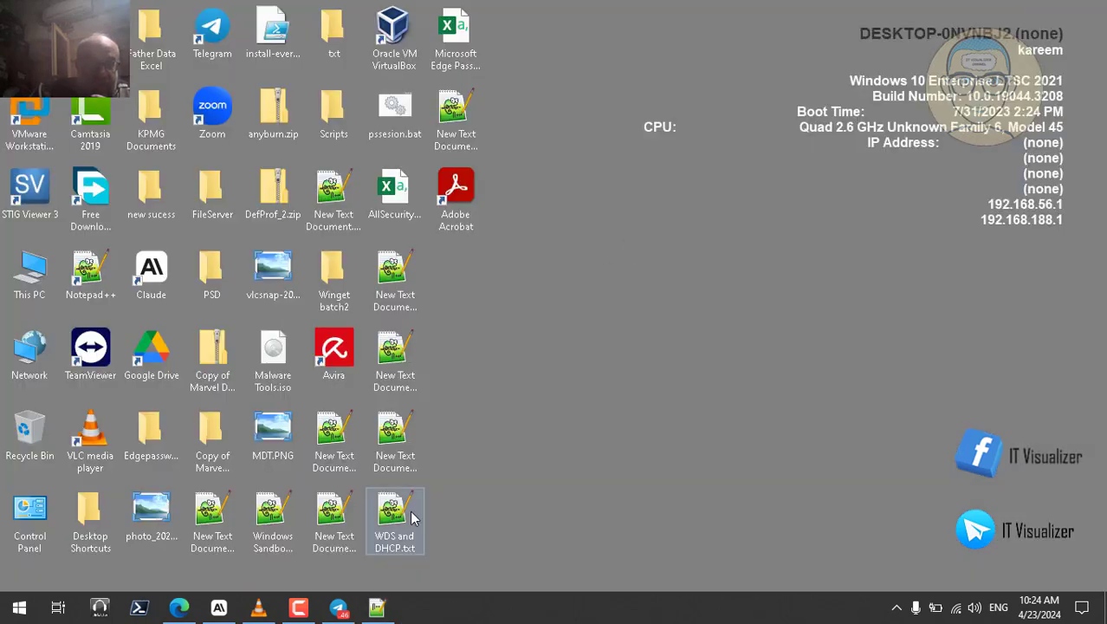
Step: Bring up the recorded VMware session video and resume its playback
click(258, 607)
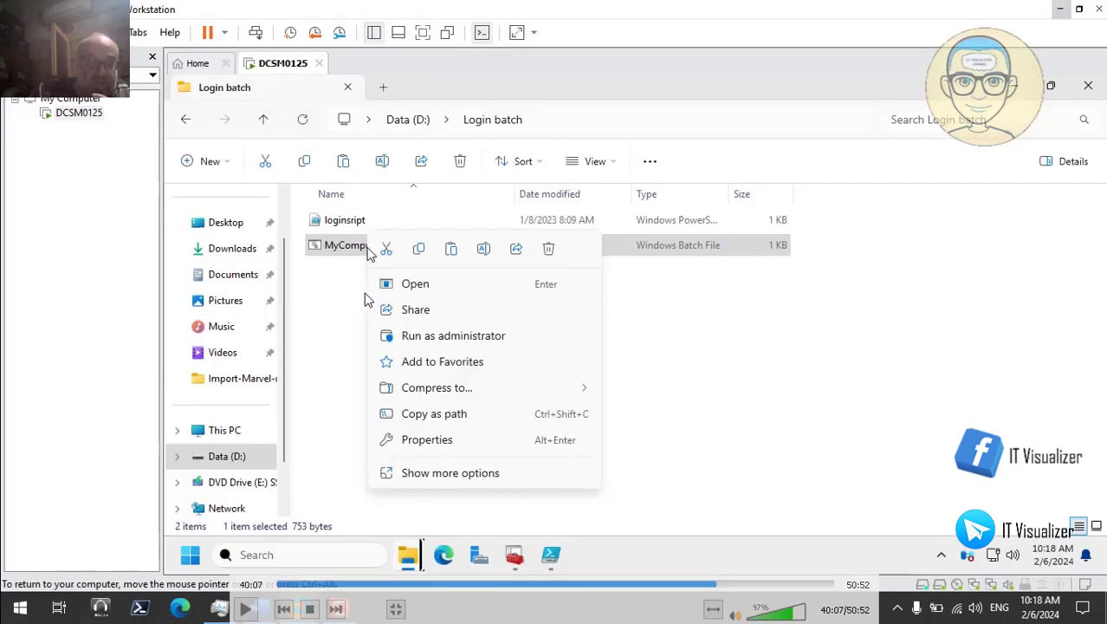
click(245, 609)
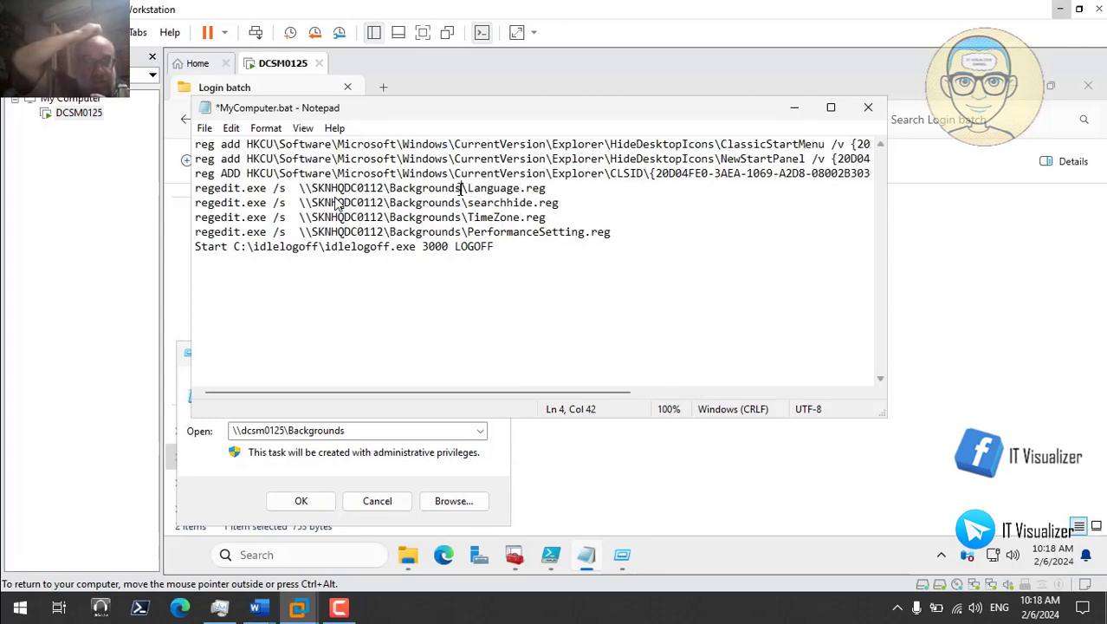
Step: Replace the old server path with \\dcsm0125\Backgrounds on lines 4 and 5
key(BackSpace)
key(BackSpace)
key(BackSpace)
key(BackSpace)
key(BackSpace)
key(BackSpace)
key(BackSpace)
key(BackSpace)
key(BackSpace)
key(BackSpace)
key(BackSpace)
key(BackSpace)
key(BackSpace)
key(BackSpace)
key(BackSpace)
key(BackSpace)
key(BackSpace)
key(BackSpace)
key(BackSpace)
key(BackSpace)
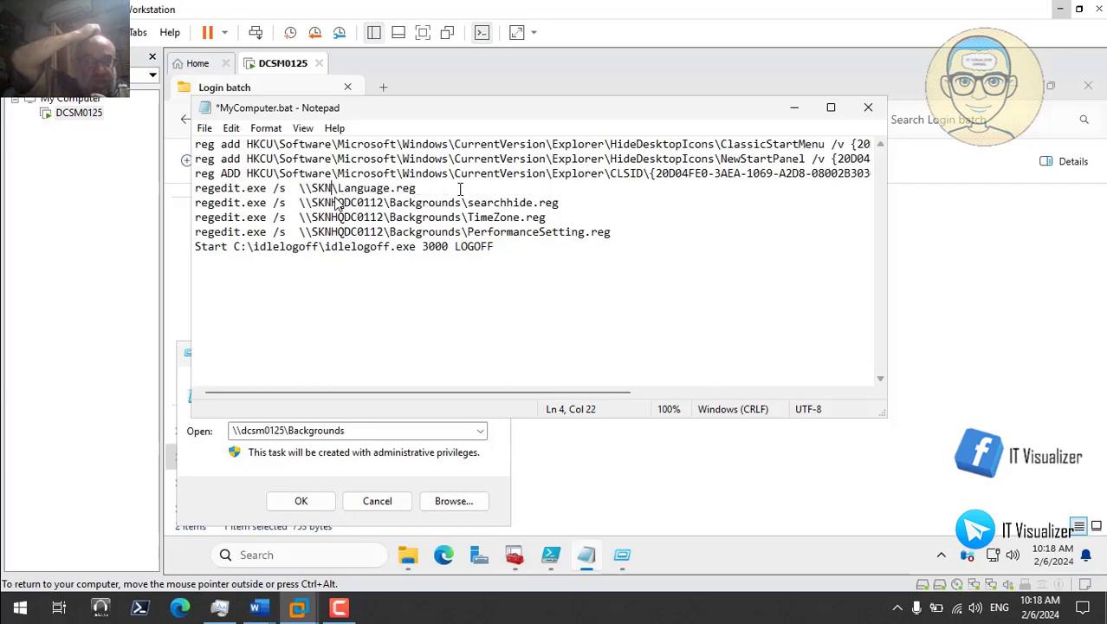
key(BackSpace)
key(BackSpace)
key(BackSpace)
key(BackSpace)
key(BackSpace)
text(\\dcsm0125\Backgrounds)
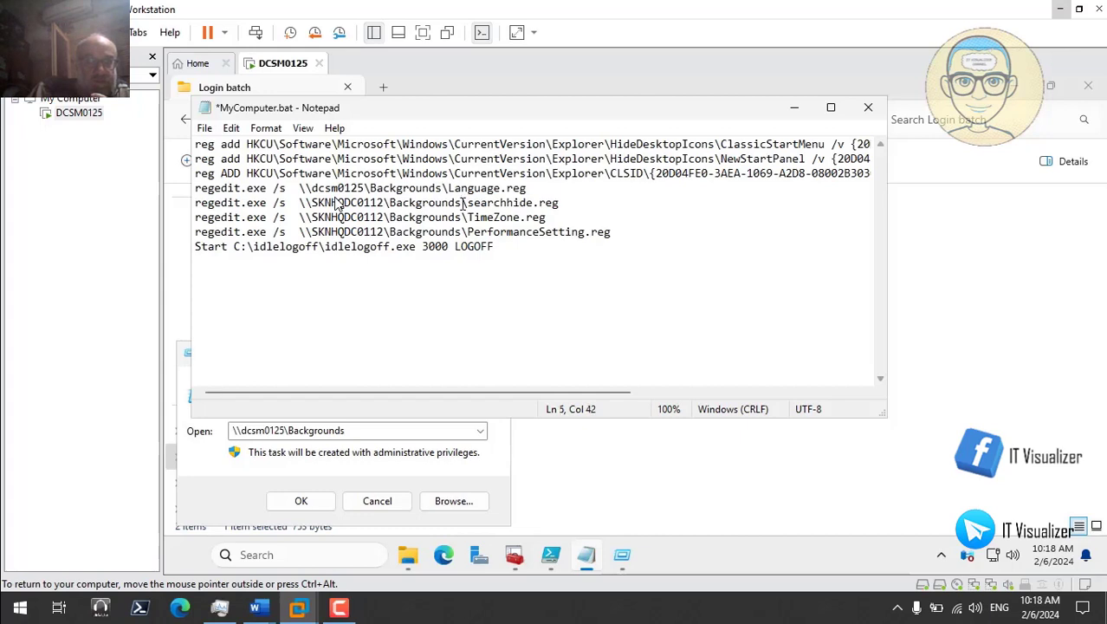
key(BackSpace)
key(BackSpace)
key(BackSpace)
key(BackSpace)
key(BackSpace)
key(BackSpace)
key(BackSpace)
key(BackSpace)
key(BackSpace)
key(BackSpace)
key(BackSpace)
key(BackSpace)
key(BackSpace)
key(BackSpace)
key(BackSpace)
key(BackSpace)
key(BackSpace)
key(BackSpace)
key(BackSpace)
key(BackSpace)
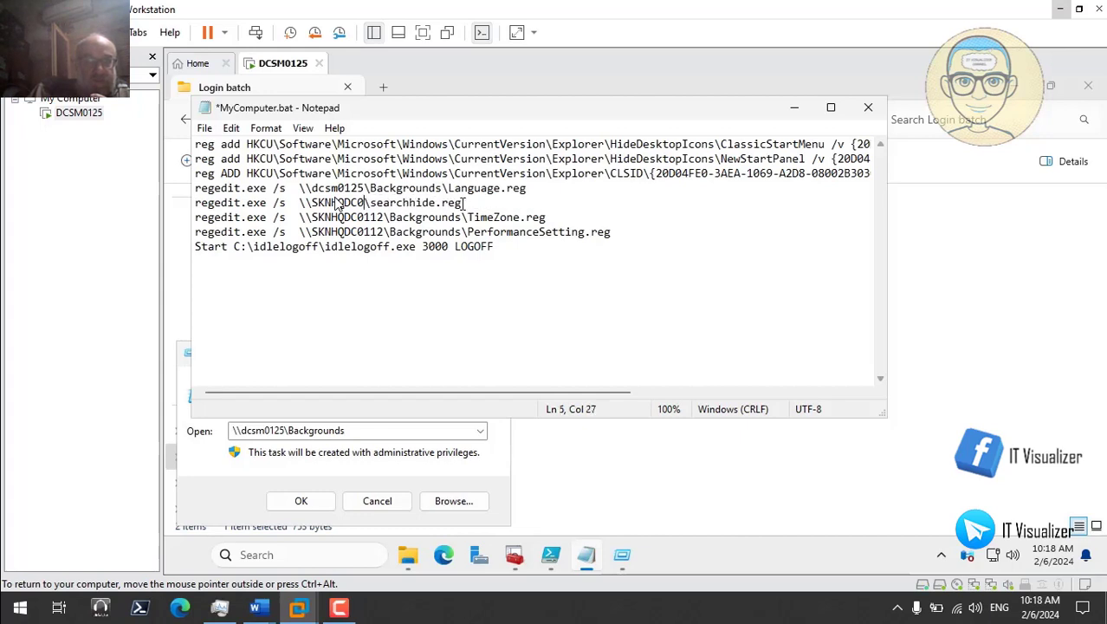
key(BackSpace)
key(BackSpace)
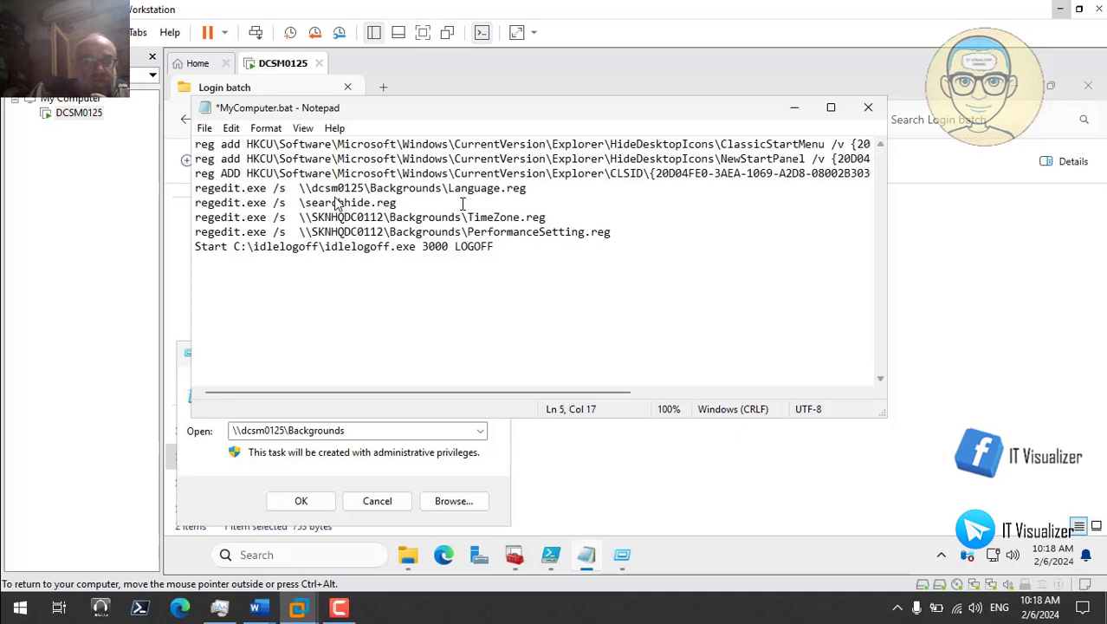
text(\\dcsm0125\Backgrounds)
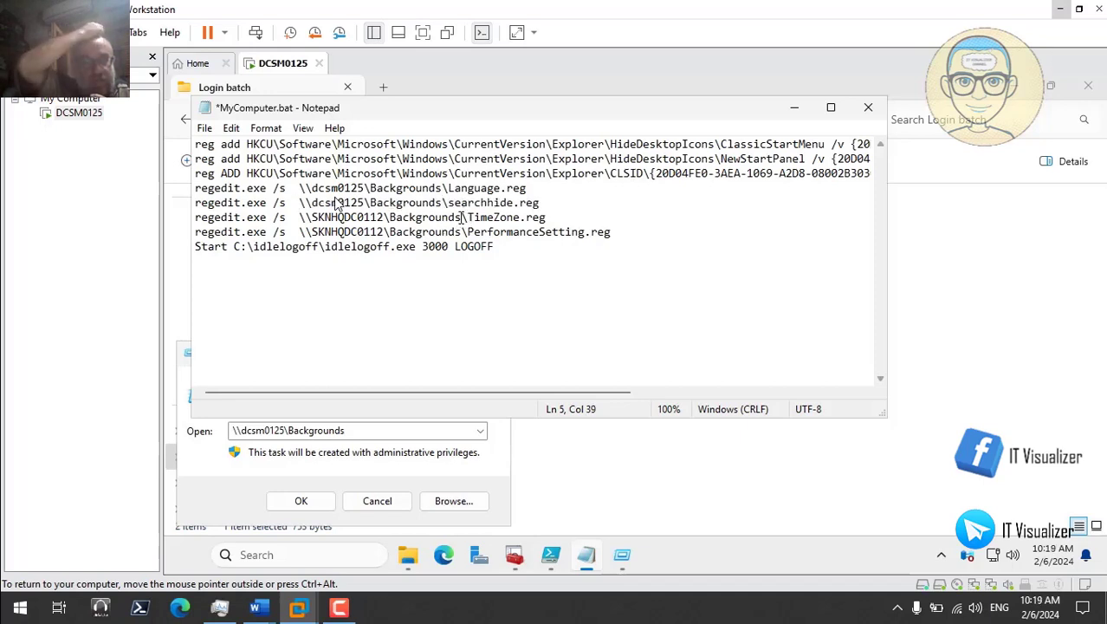
Step: Replace the path with \\dcsm0125\Backgrounds on lines 6 and 7, then select the idlelogoff folder name on line 8
click(462, 217)
key(BackSpace)
key(BackSpace)
key(BackSpace)
key(BackSpace)
key(BackSpace)
key(BackSpace)
key(BackSpace)
key(BackSpace)
key(BackSpace)
key(BackSpace)
key(BackSpace)
key(BackSpace)
key(BackSpace)
key(BackSpace)
key(BackSpace)
key(BackSpace)
key(BackSpace)
key(BackSpace)
key(BackSpace)
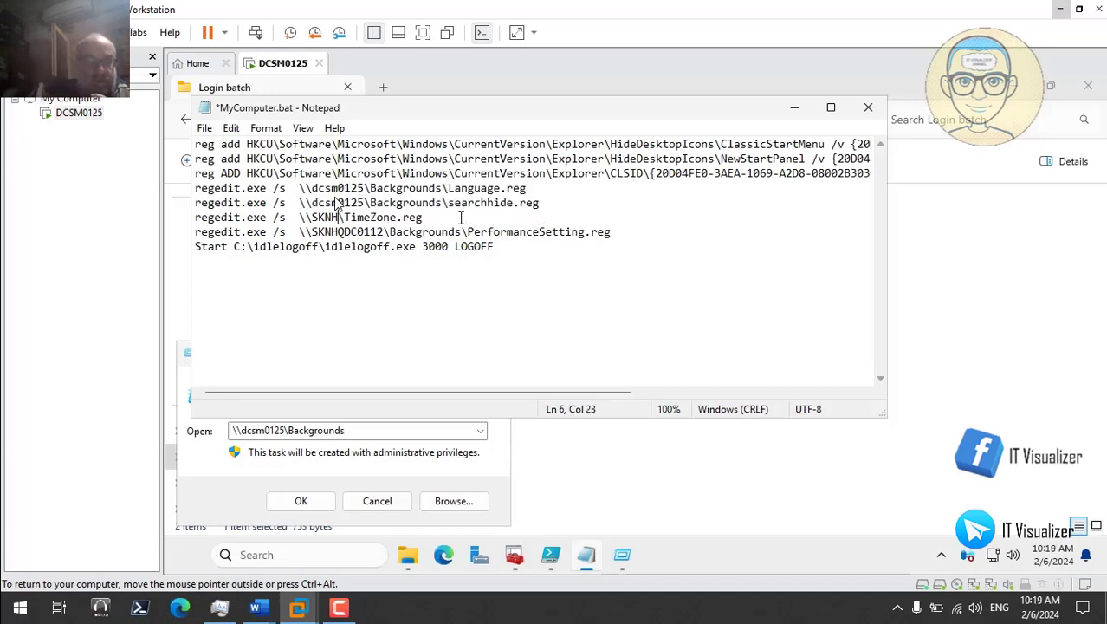
key(BackSpace)
key(BackSpace)
key(BackSpace)
key(BackSpace)
key(BackSpace)
key(BackSpace)
text(\\dcsm0125\Backgrounds)
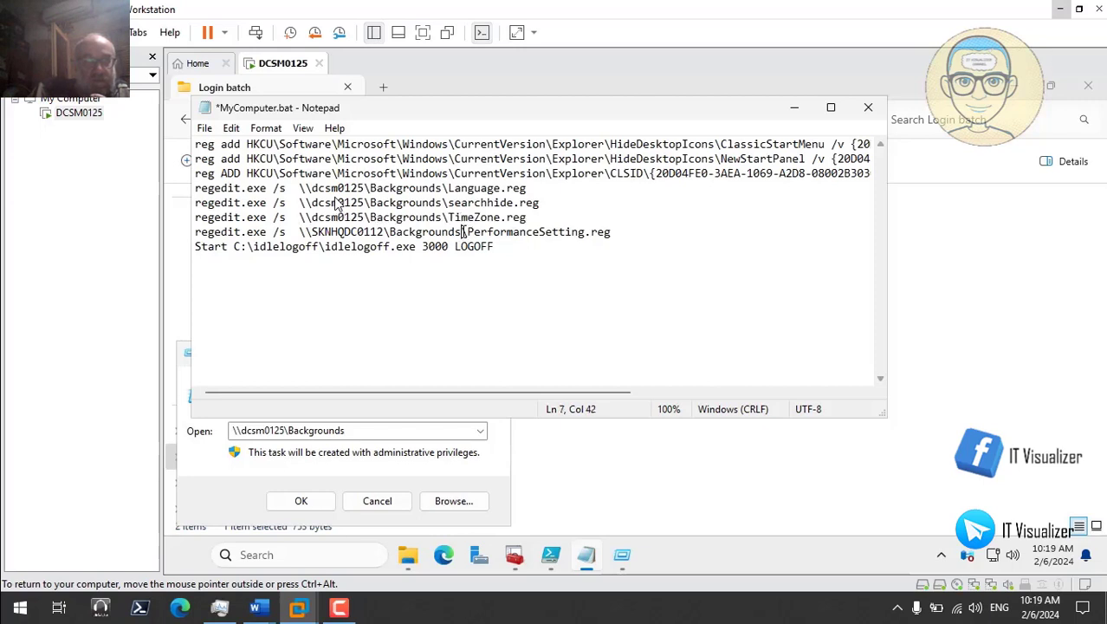
key(BackSpace)
key(BackSpace)
key(BackSpace)
key(BackSpace)
key(BackSpace)
key(BackSpace)
key(BackSpace)
key(BackSpace)
key(BackSpace)
key(BackSpace)
key(BackSpace)
key(BackSpace)
key(BackSpace)
key(BackSpace)
key(BackSpace)
key(BackSpace)
key(BackSpace)
key(BackSpace)
key(BackSpace)
key(BackSpace)
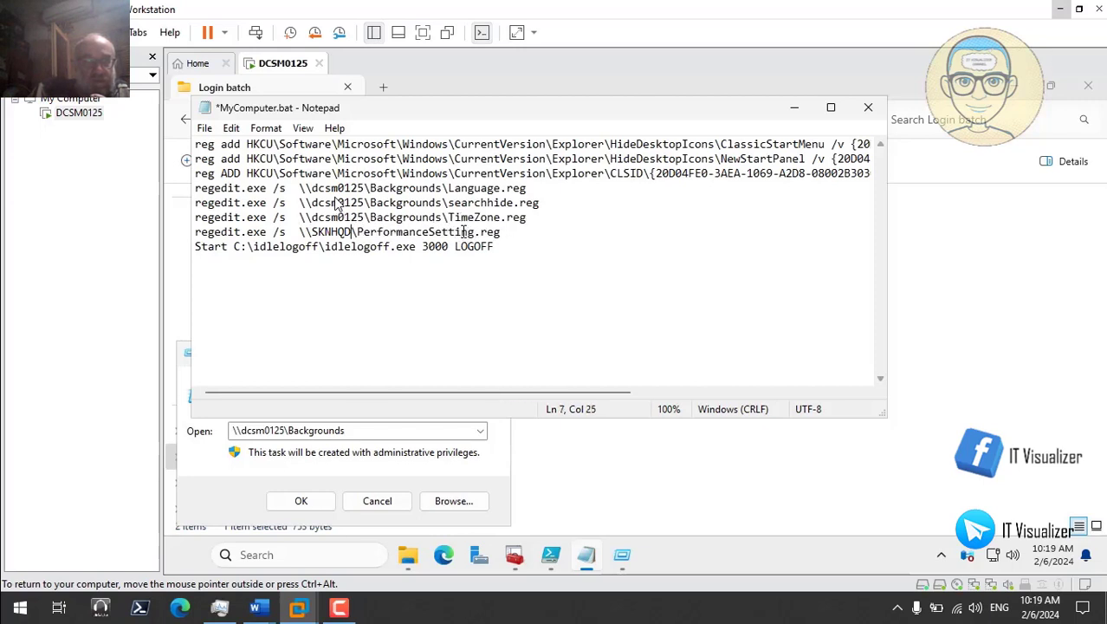
key(BackSpace)
key(BackSpace)
key(BackSpace)
key(BackSpace)
key(BackSpace)
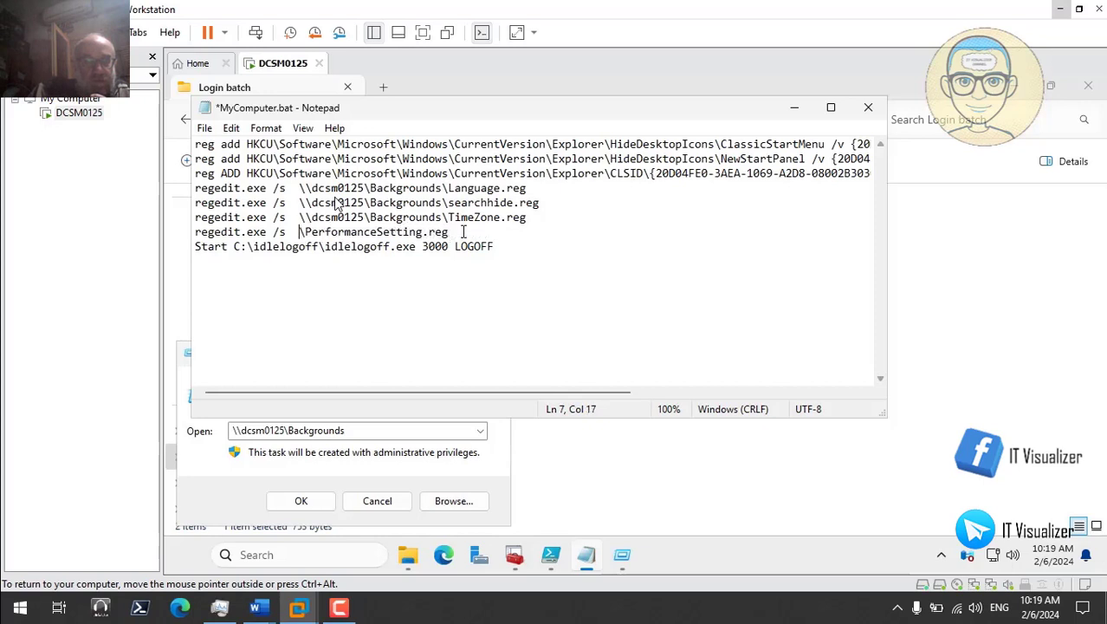
text(\\dcsm0125\Backgrounds)
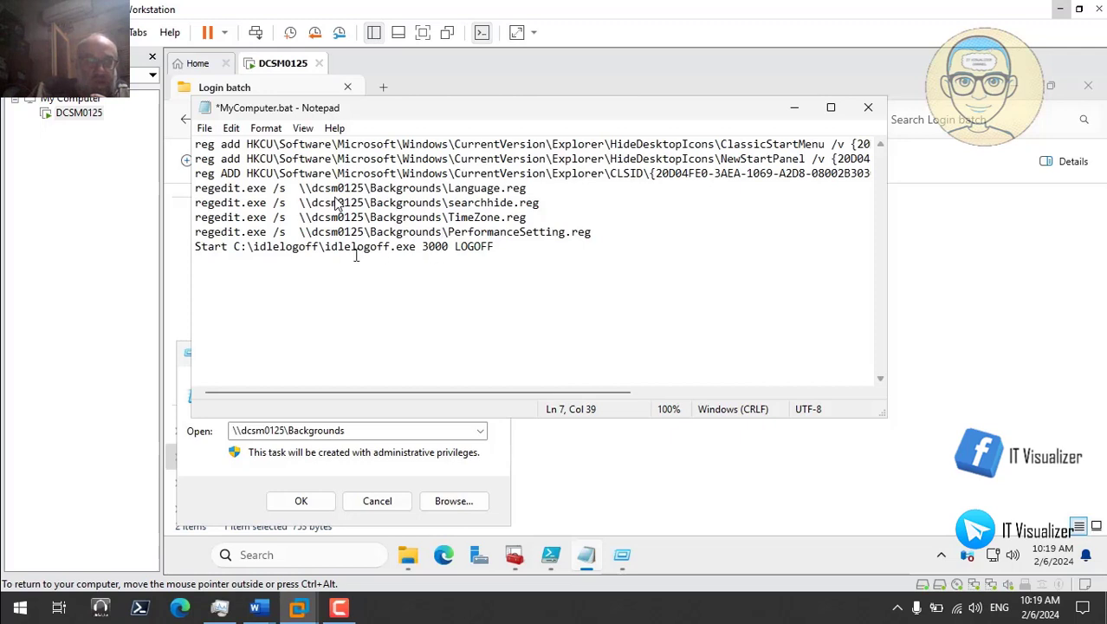
drag(319, 247, 260, 248)
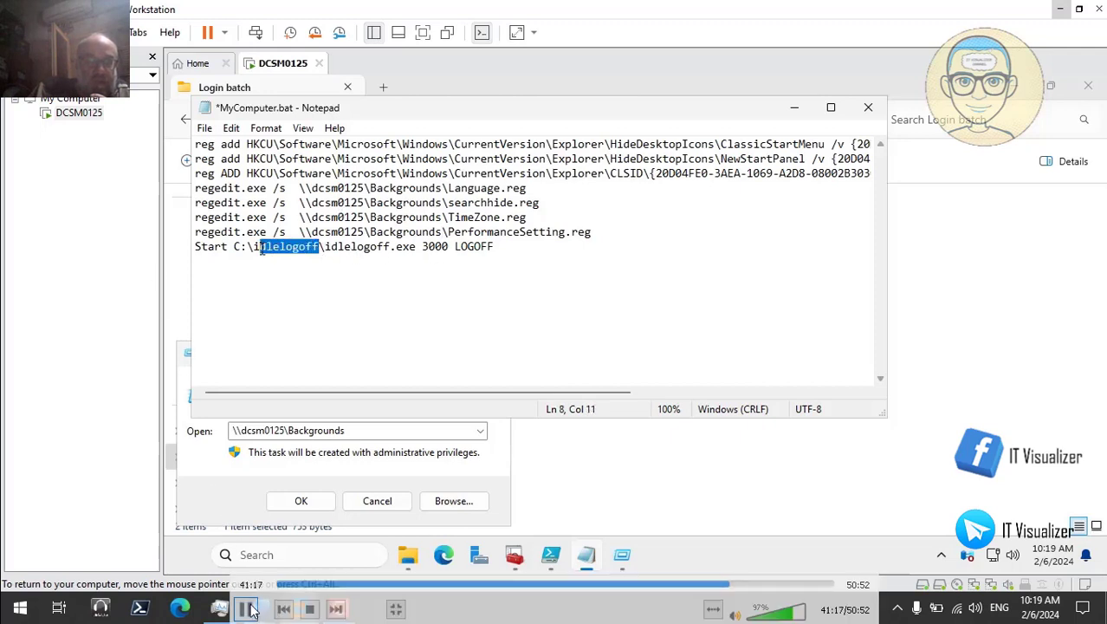
Step: Pause the recording to review the Start C:\idlelogoff\idlelogoff.exe 3000 LOGOFF line, then resume
click(247, 609)
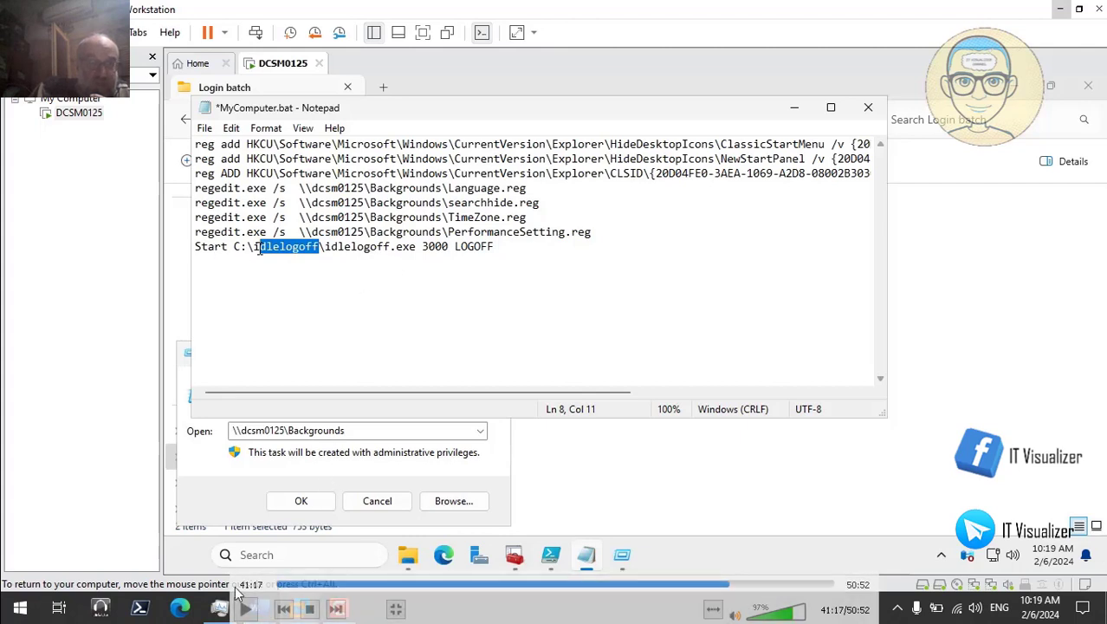
click(245, 611)
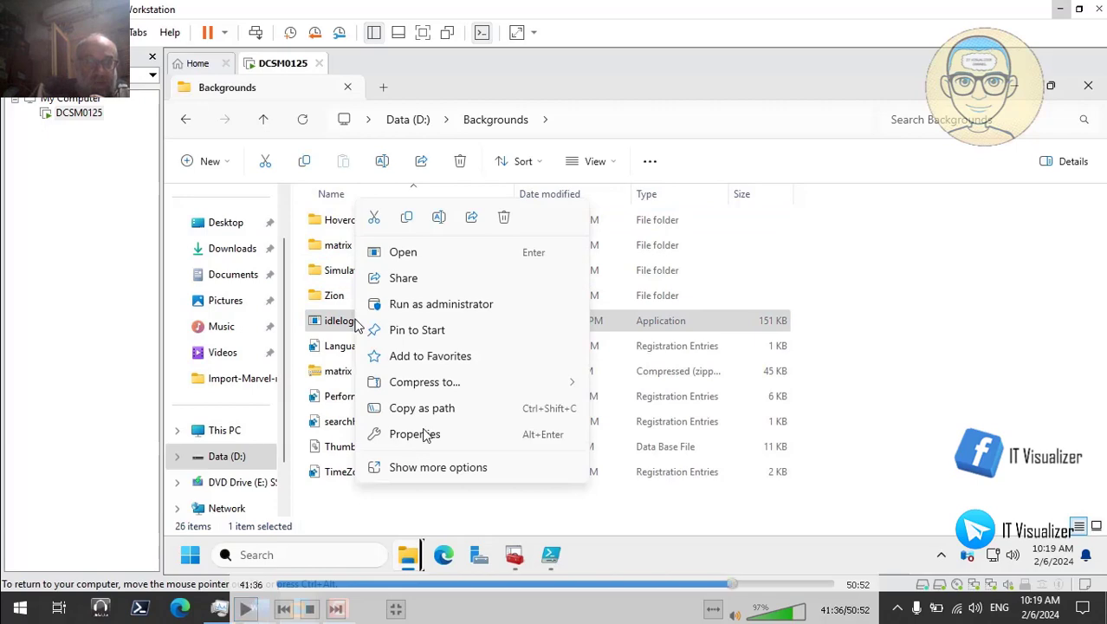
click(732, 589)
click(733, 585)
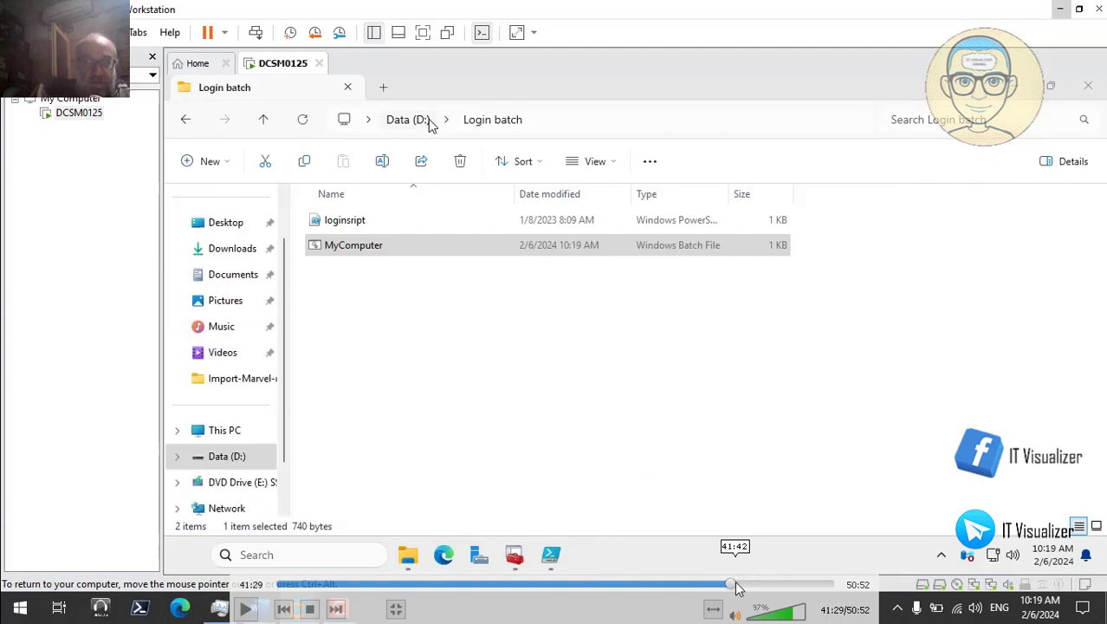
click(737, 586)
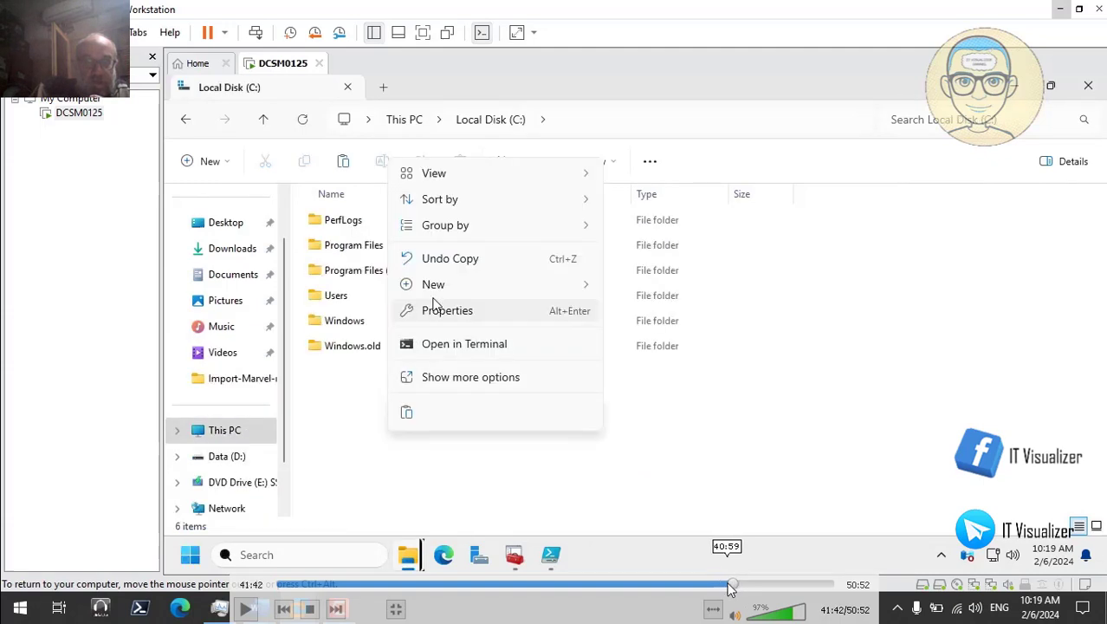
click(728, 587)
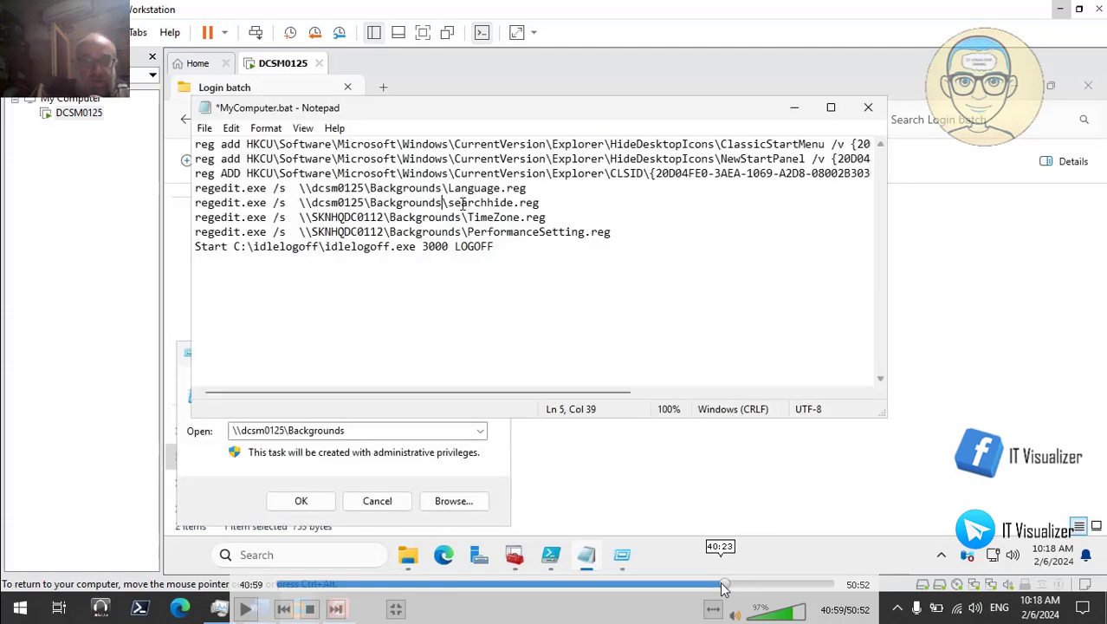
click(726, 589)
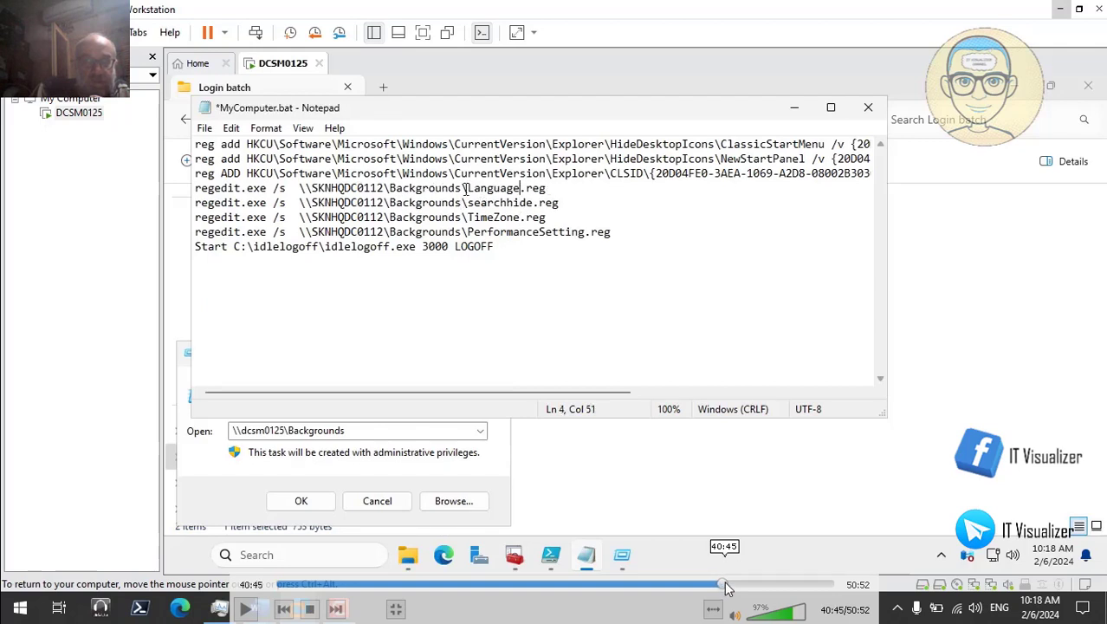
click(728, 588)
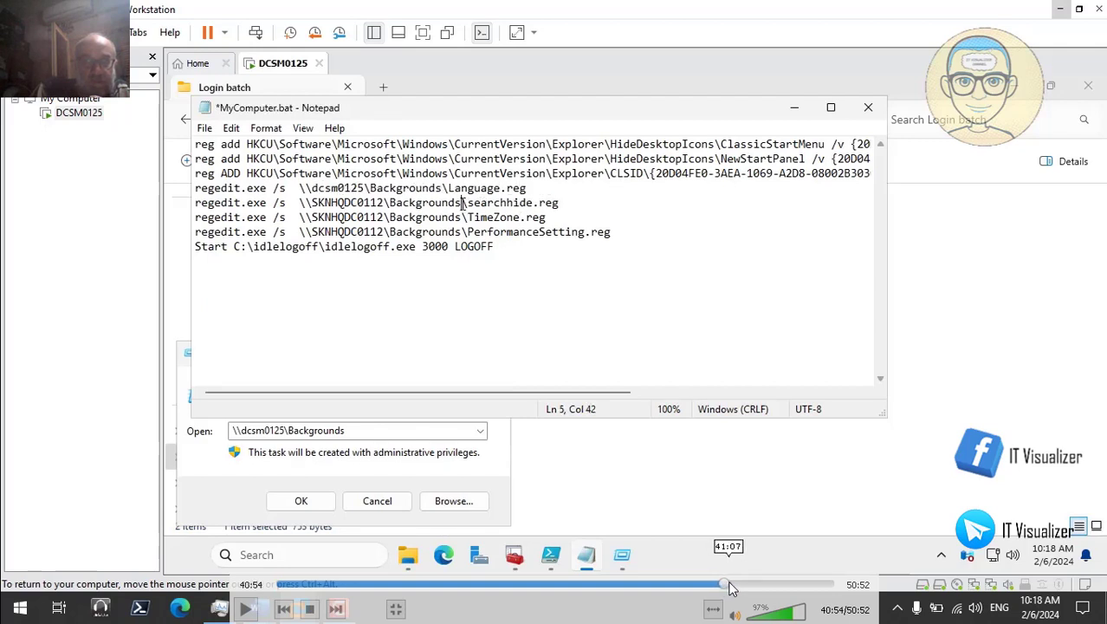
click(730, 588)
click(732, 588)
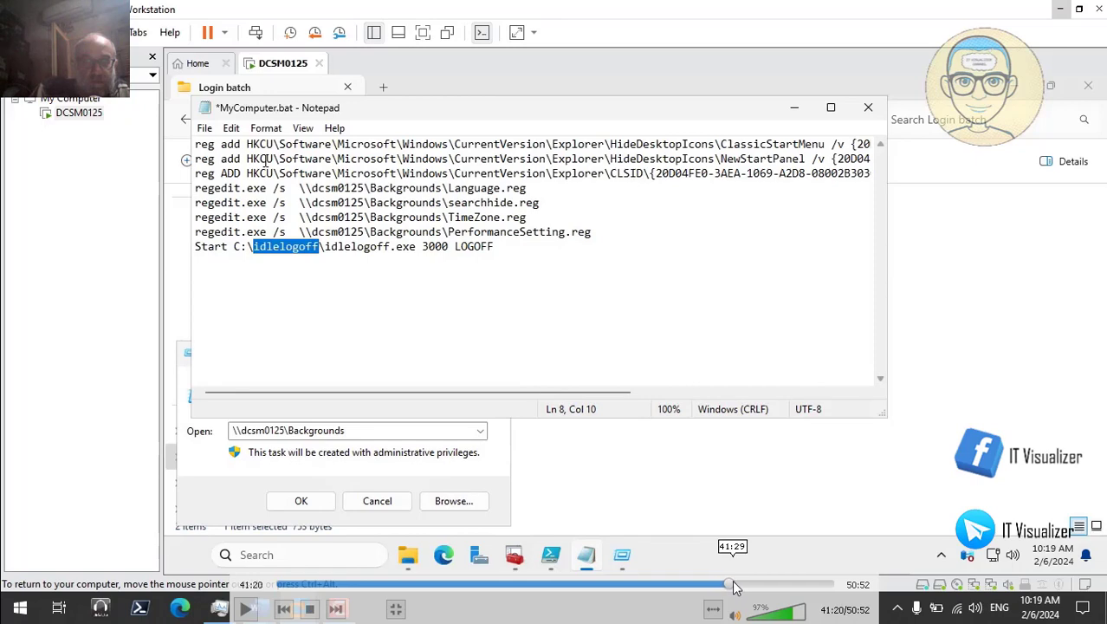
click(734, 587)
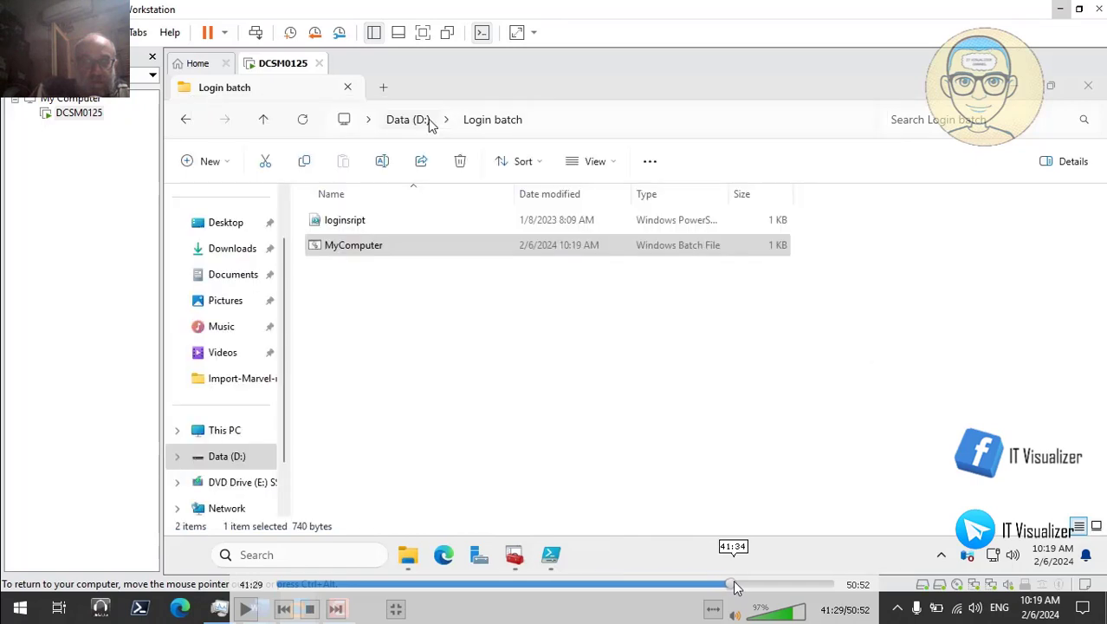
click(735, 588)
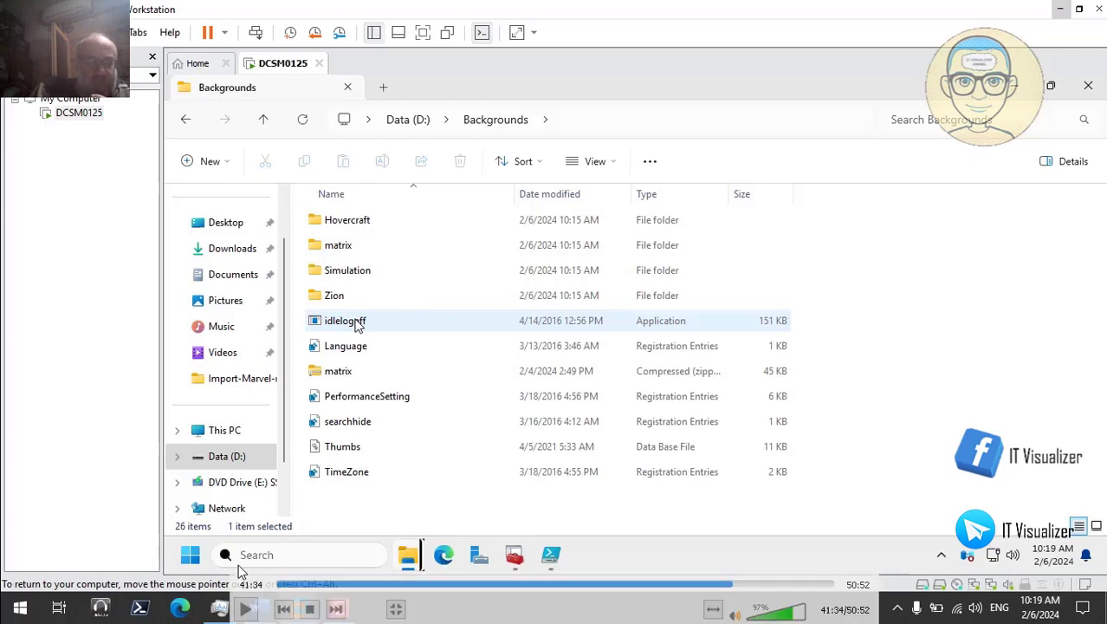
Step: Copy the idlelogoff application from D:\Backgrounds into the root of Local Disk (C:)
right_click(358, 324)
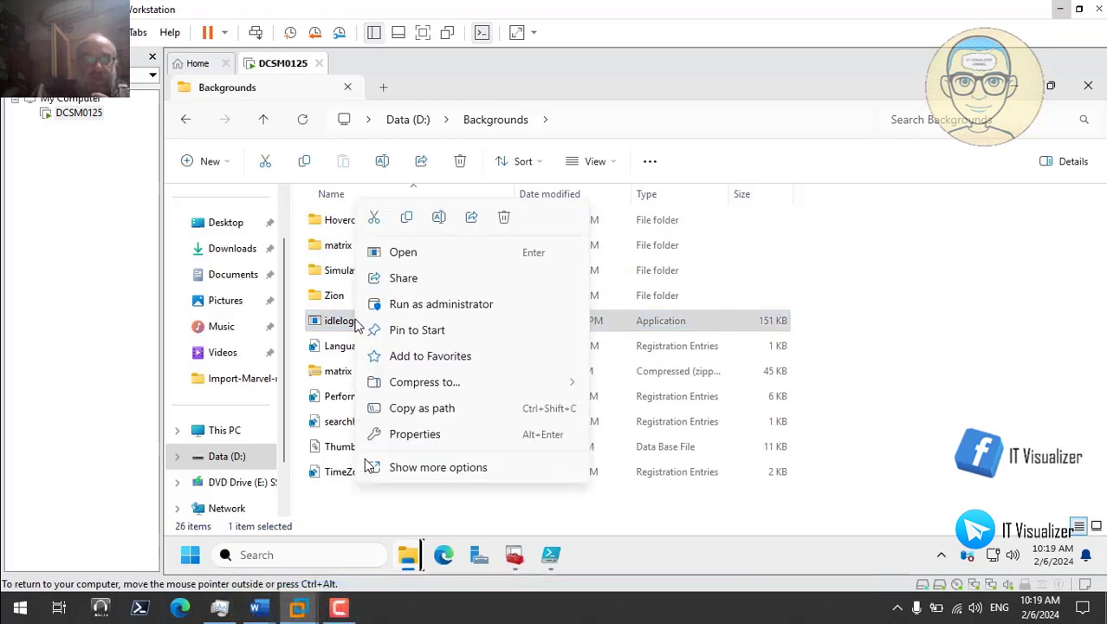
click(407, 222)
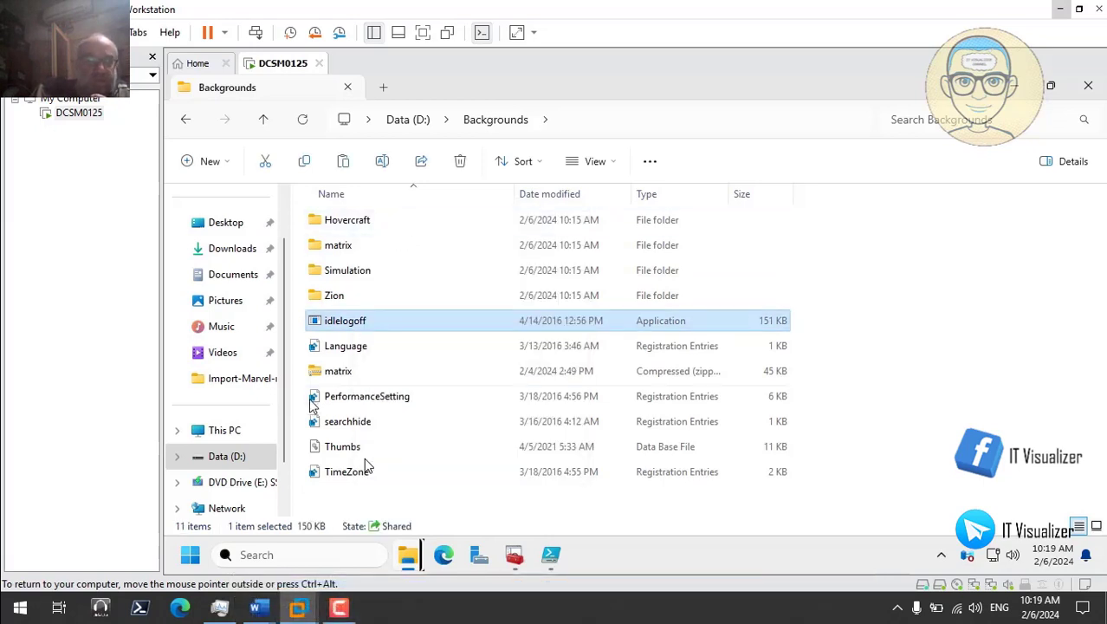
click(231, 435)
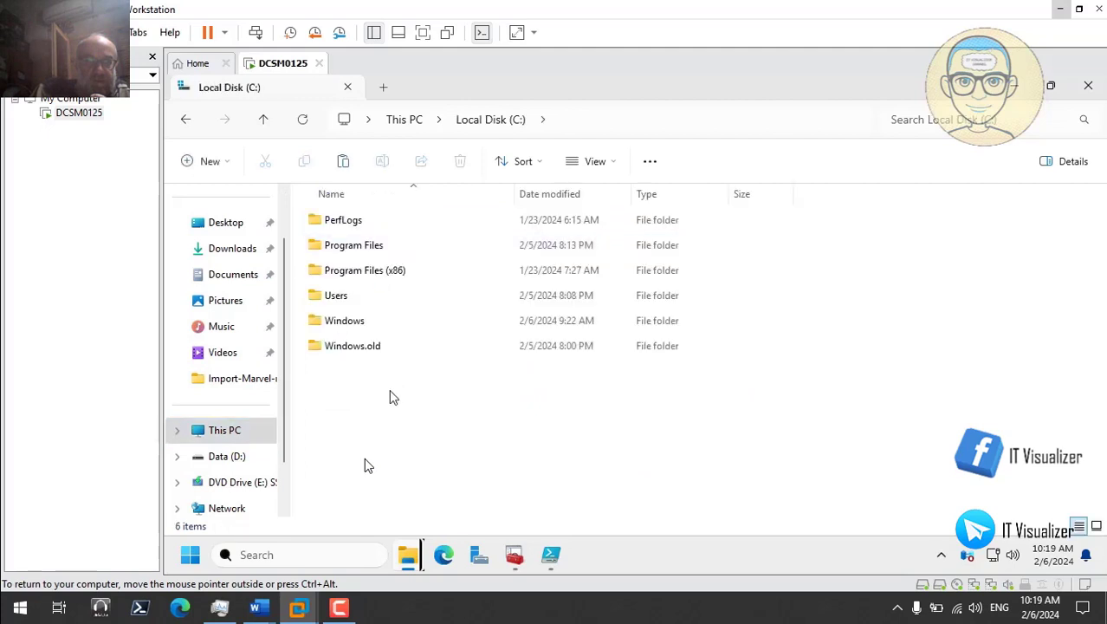
right_click(388, 396)
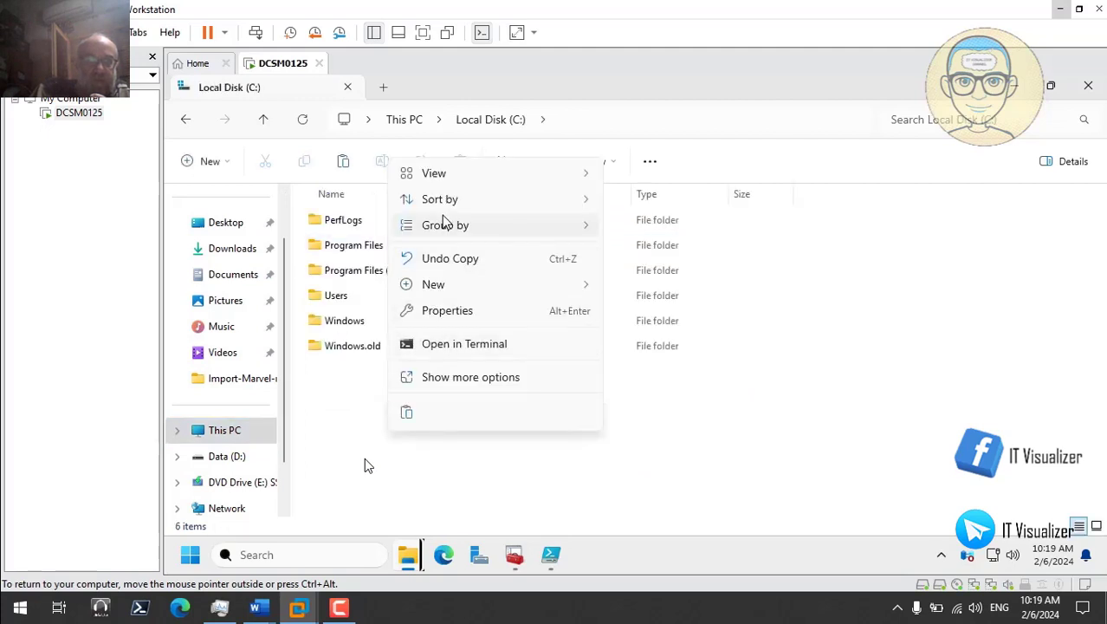
mouse_move(440, 284)
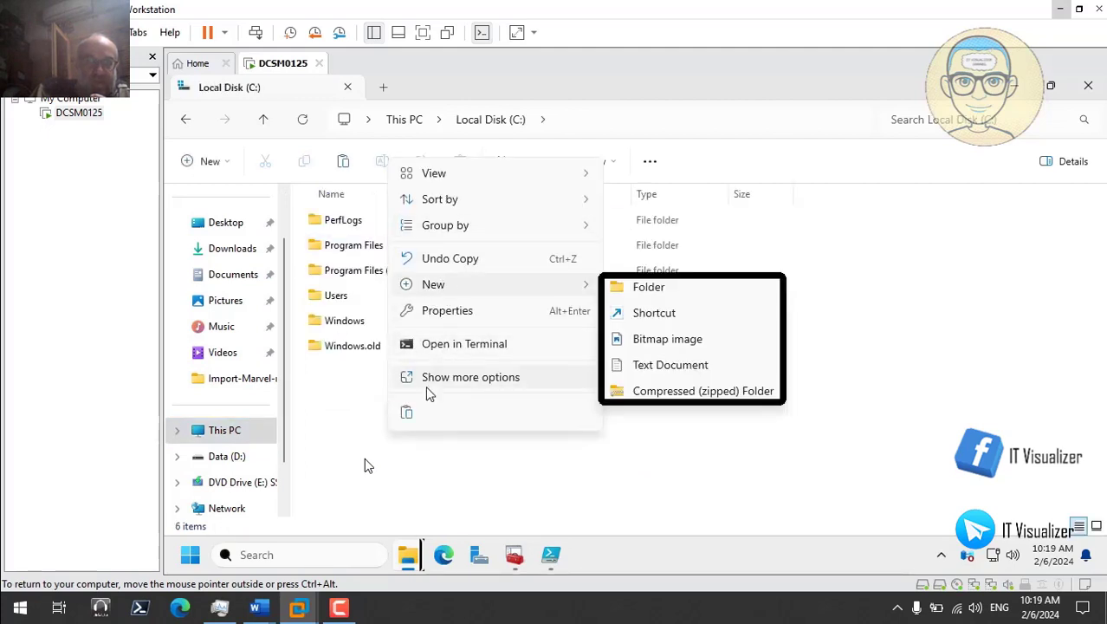
click(408, 412)
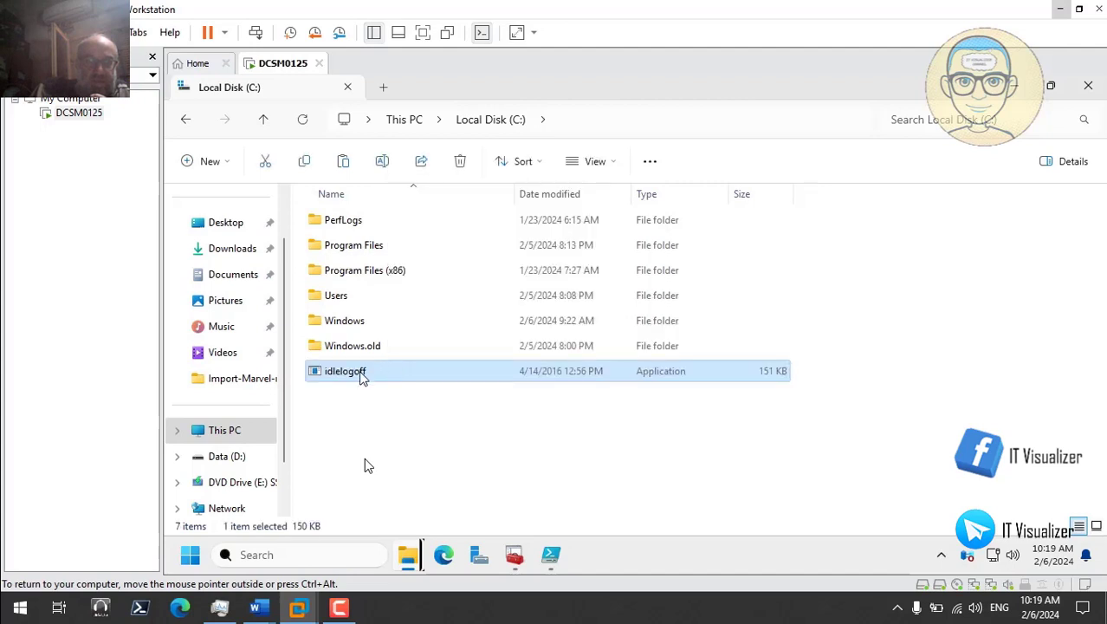
Step: Create a new folder named idlelogoff on Local Disk (C:)
right_click(390, 371)
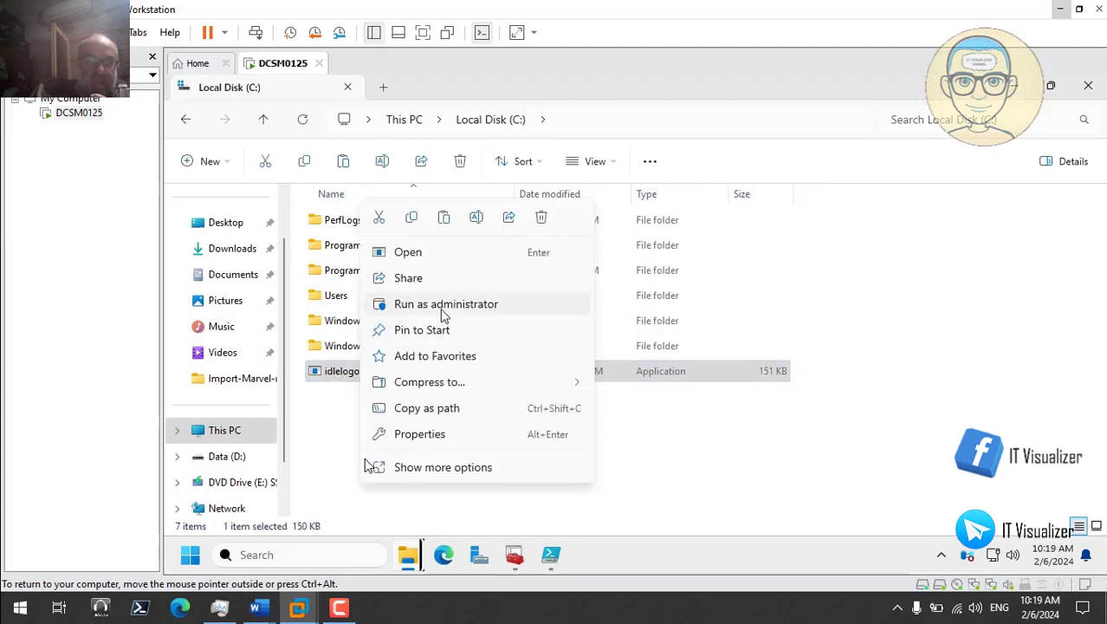
click(476, 217)
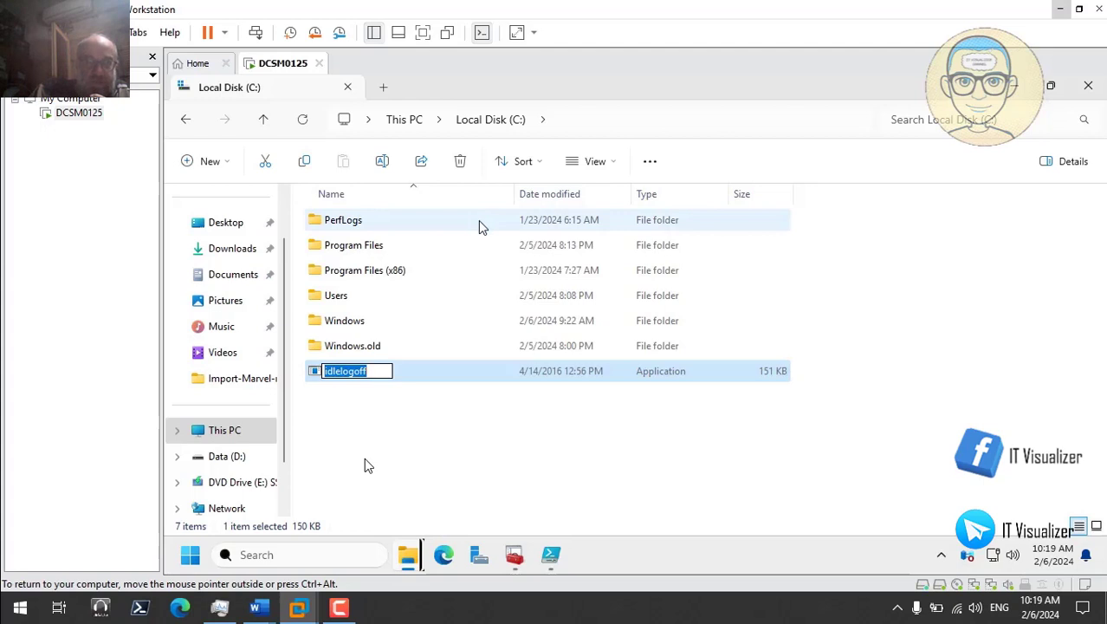
click(396, 422)
right_click(396, 422)
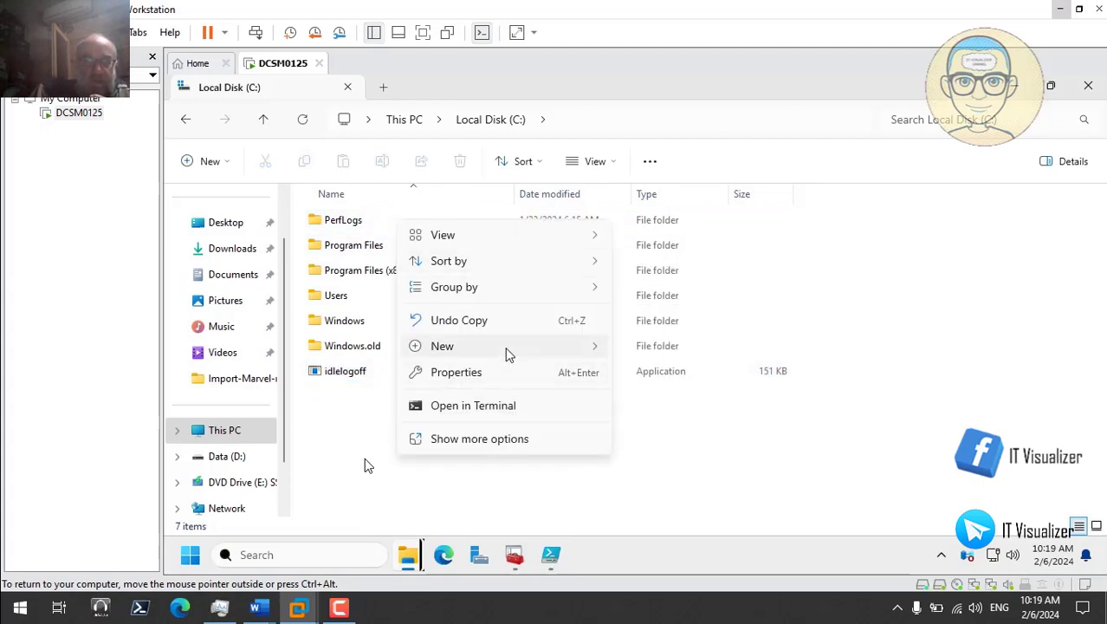
mouse_move(509, 353)
click(637, 415)
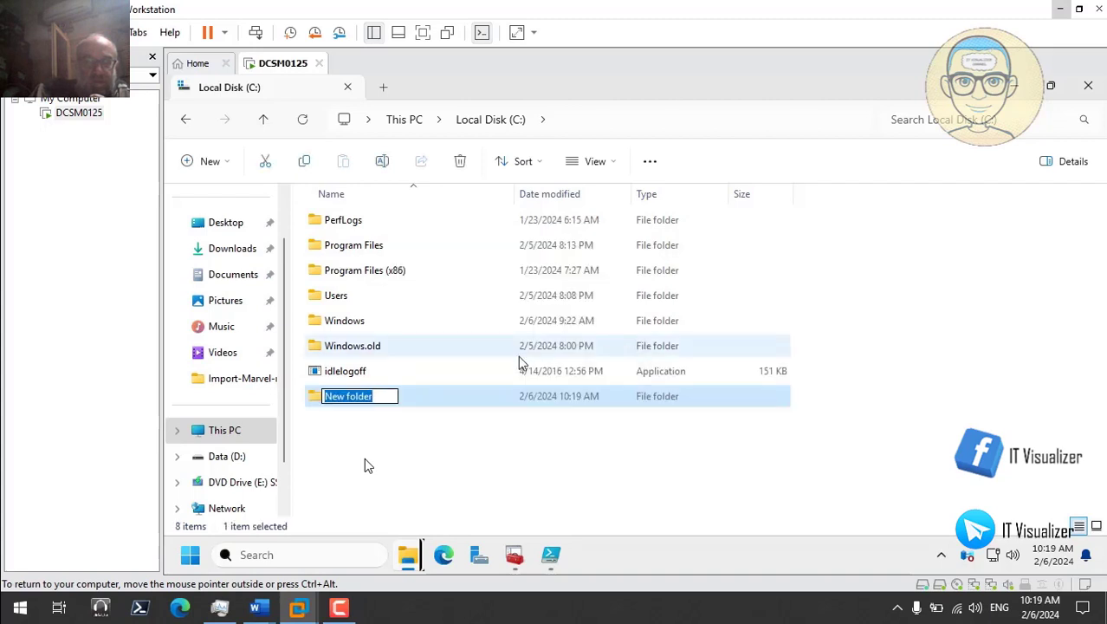
key(ctrl+v)
key(Escape)
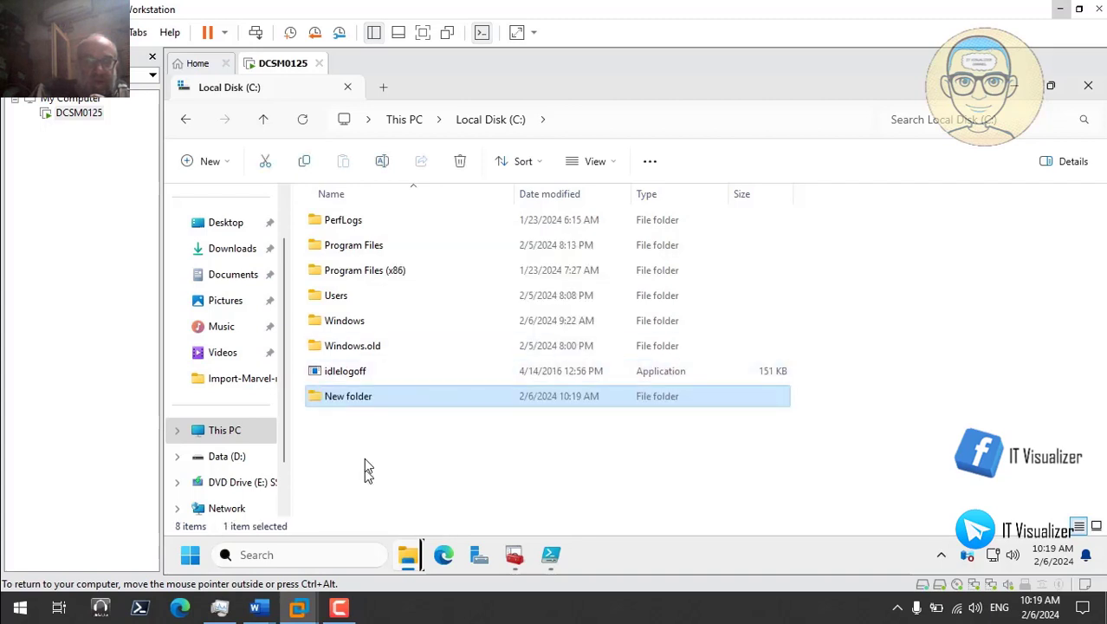
Step: Put idlelogoff.exe inside the new C:\idlelogoff folder
click(359, 375)
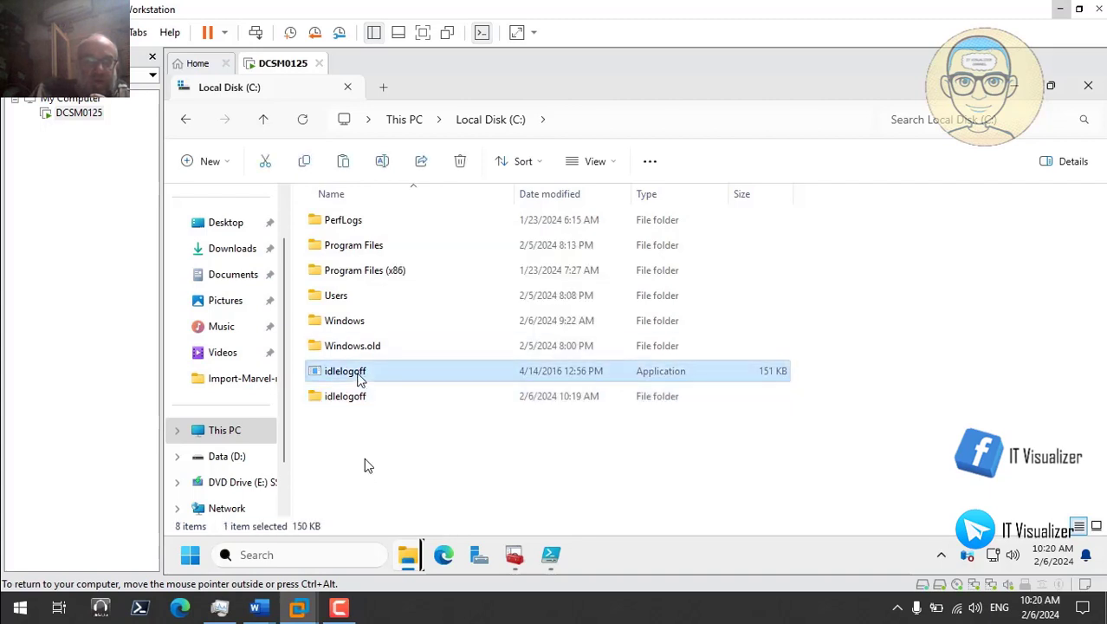
double_click(355, 396)
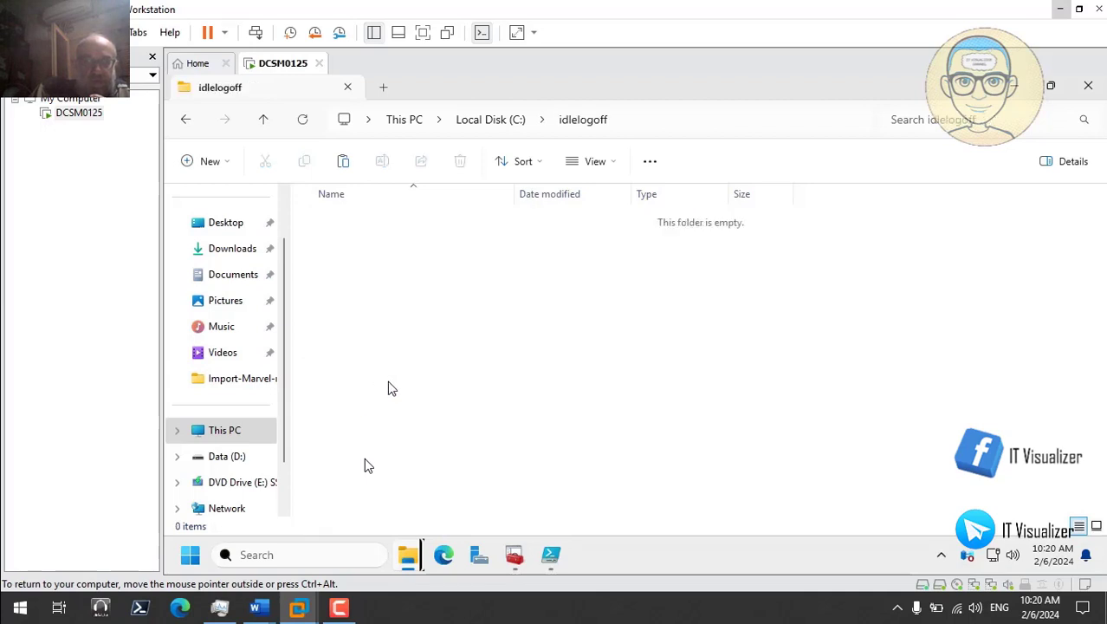
key(ctrl+v)
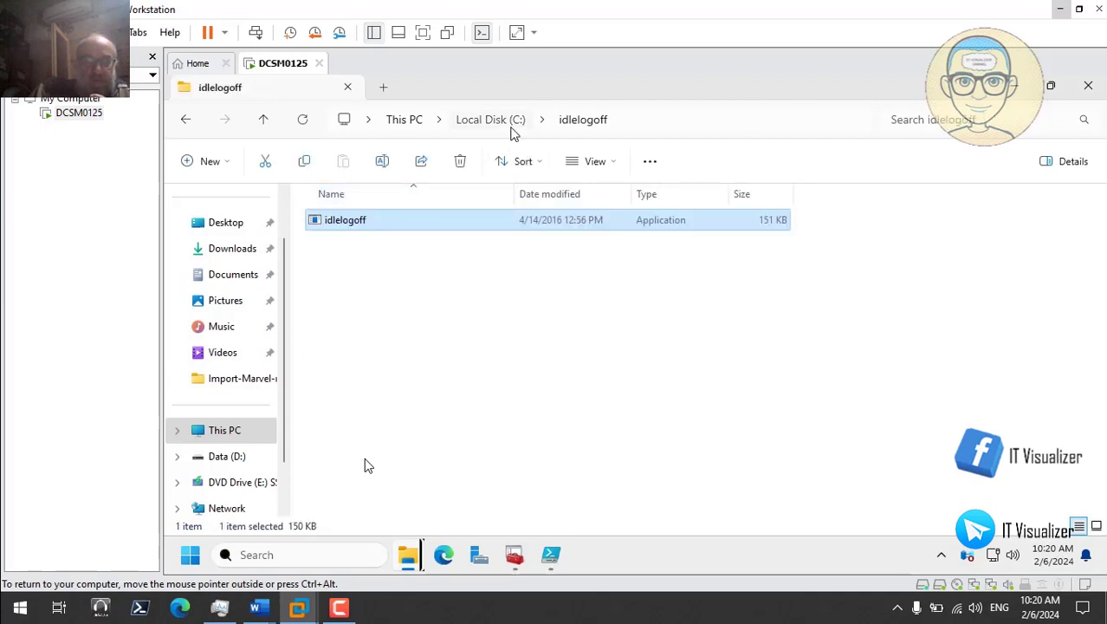
click(511, 129)
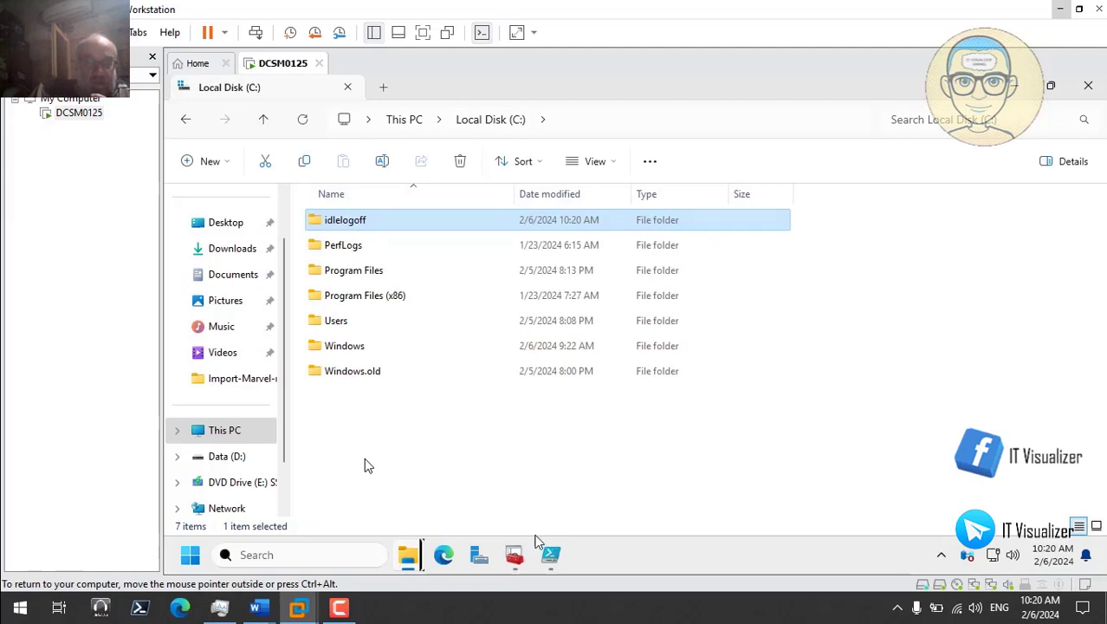
Step: Close the Data (D:) and Local Disk (C:) Explorer windows
mouse_move(412, 554)
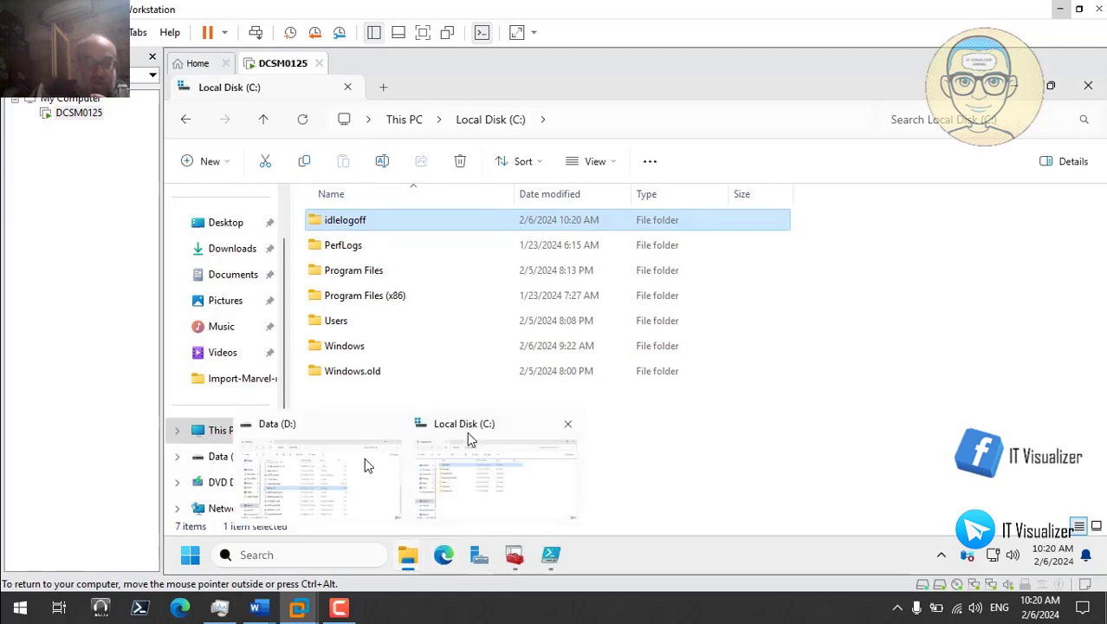
click(391, 425)
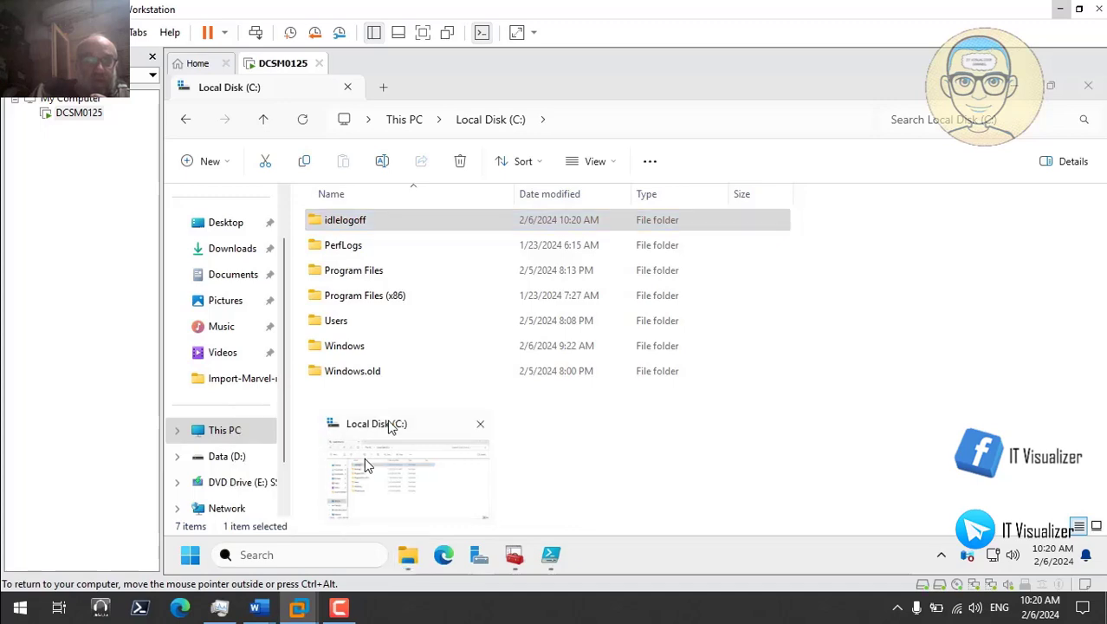
click(480, 427)
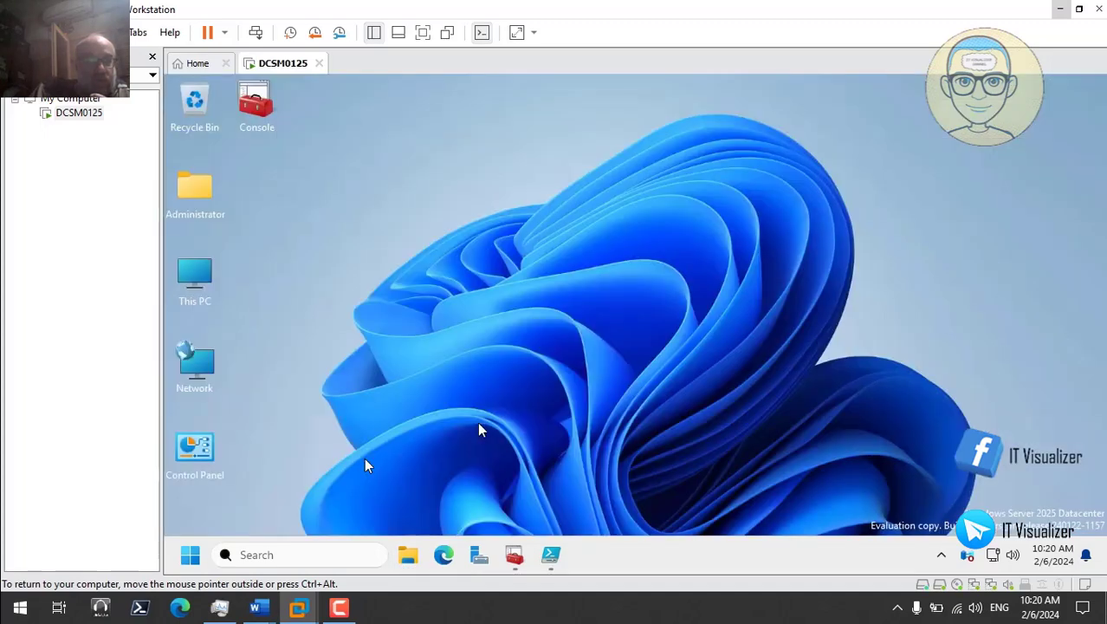
Step: Open D:\Login batch\MyComputer.bat in Notepad via Show more options > Edit, then minimize Notepad
click(409, 557)
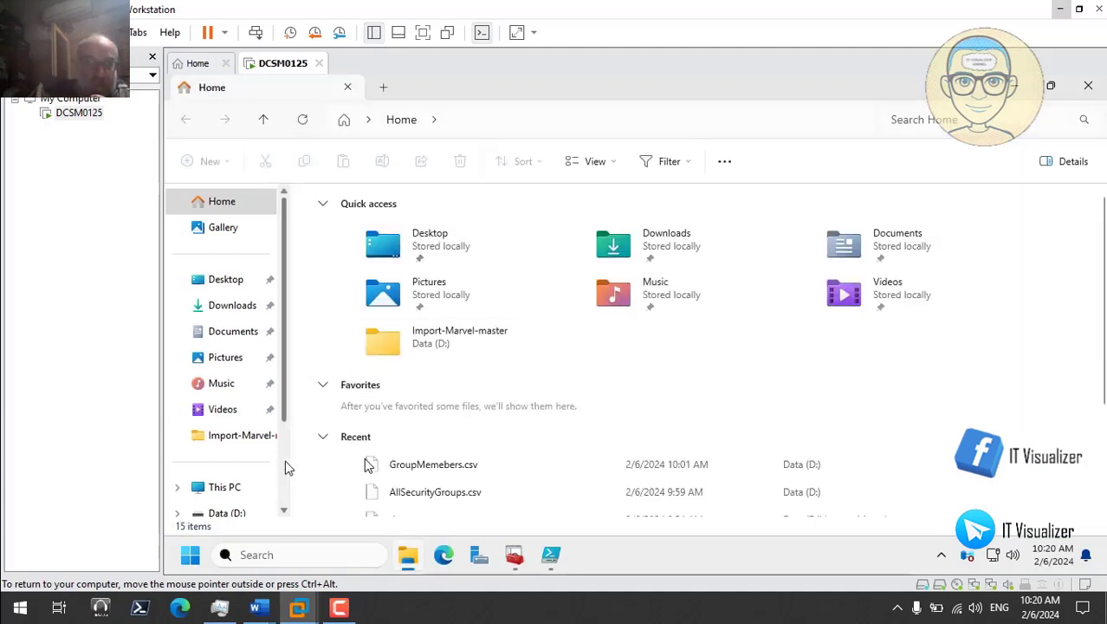
click(224, 487)
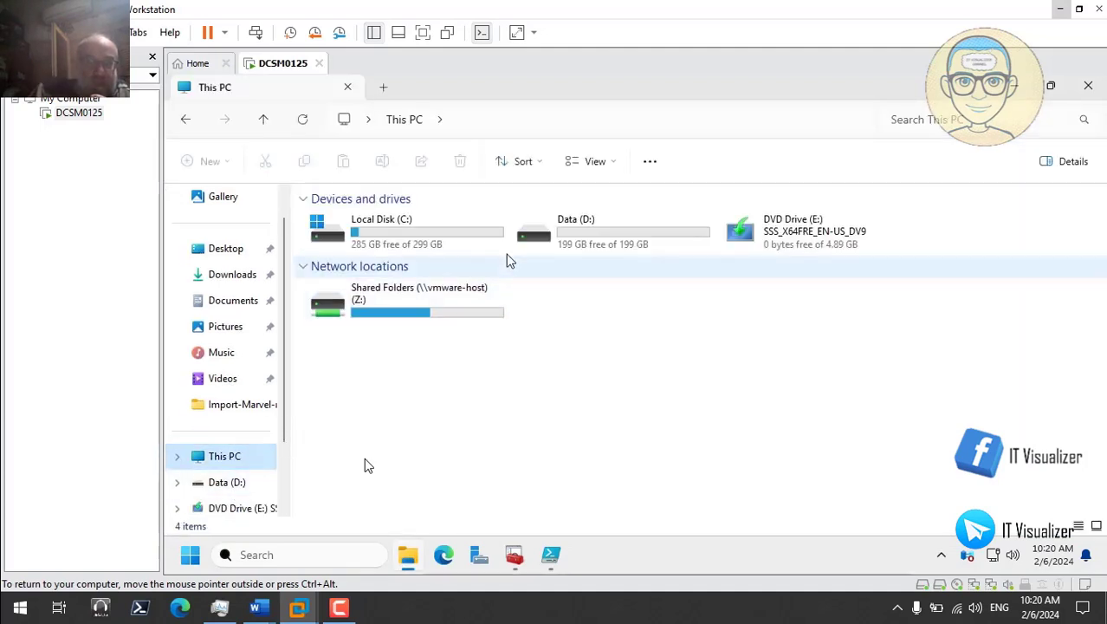
double_click(520, 235)
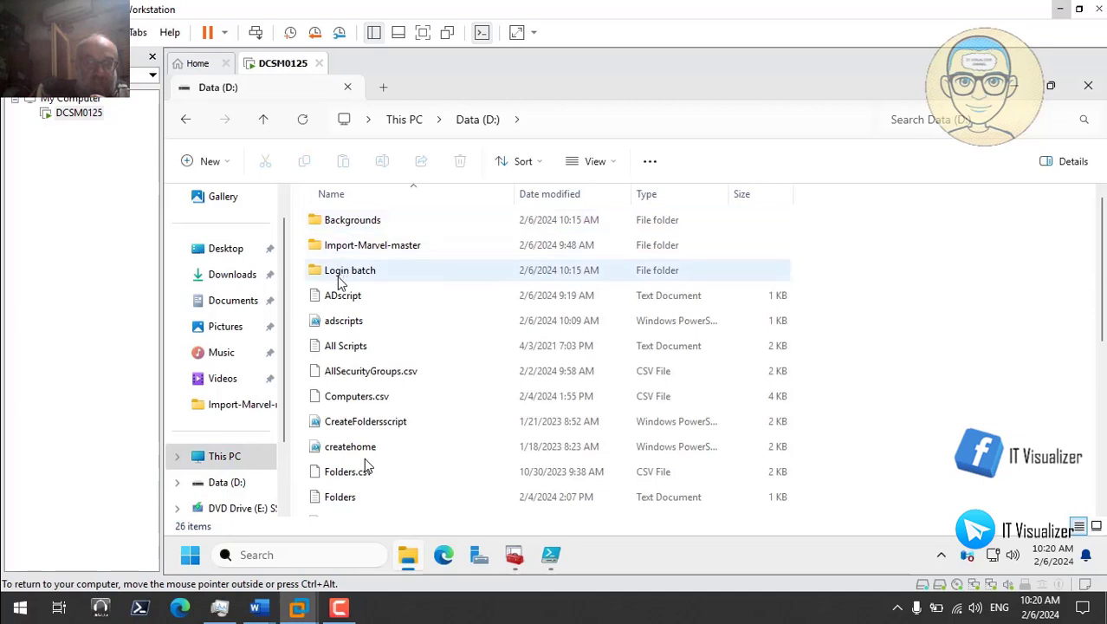
double_click(365, 272)
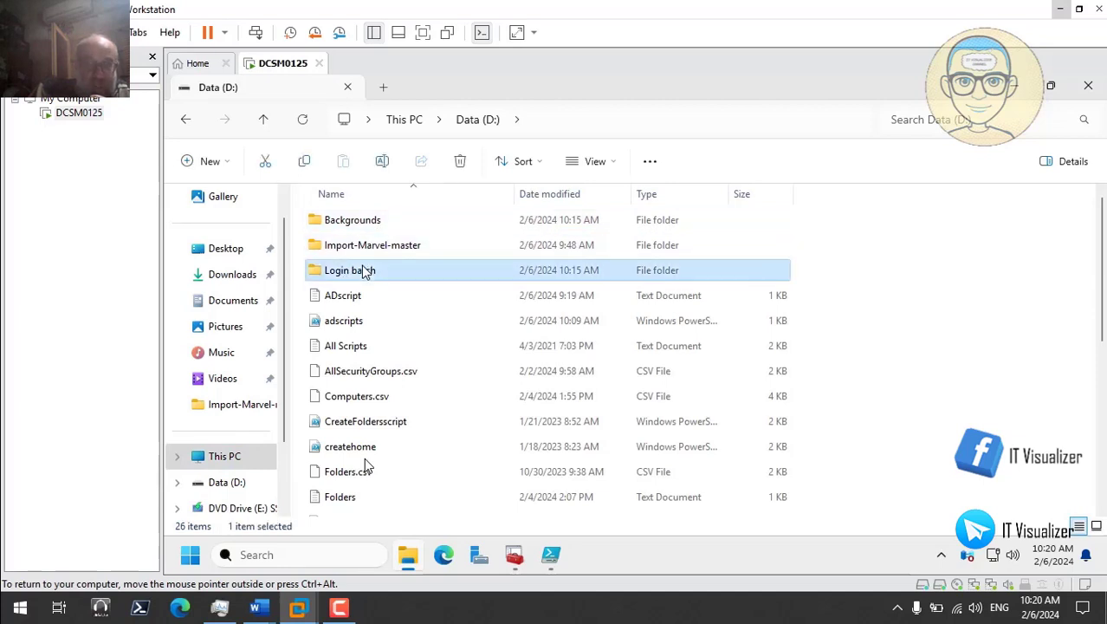
click(347, 253)
right_click(347, 253)
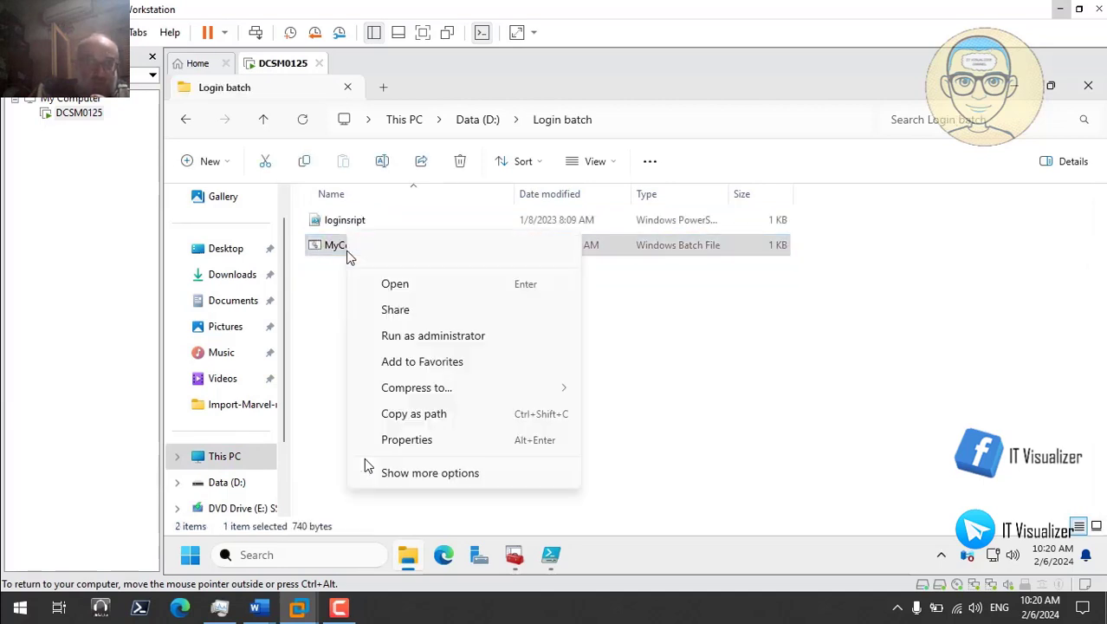
click(457, 473)
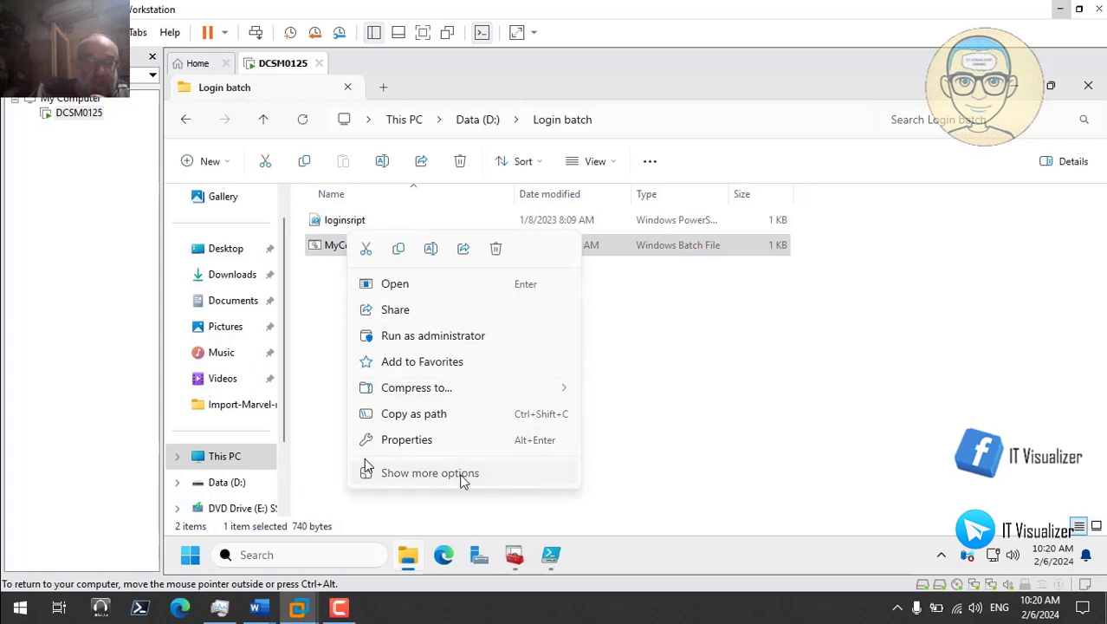
click(433, 274)
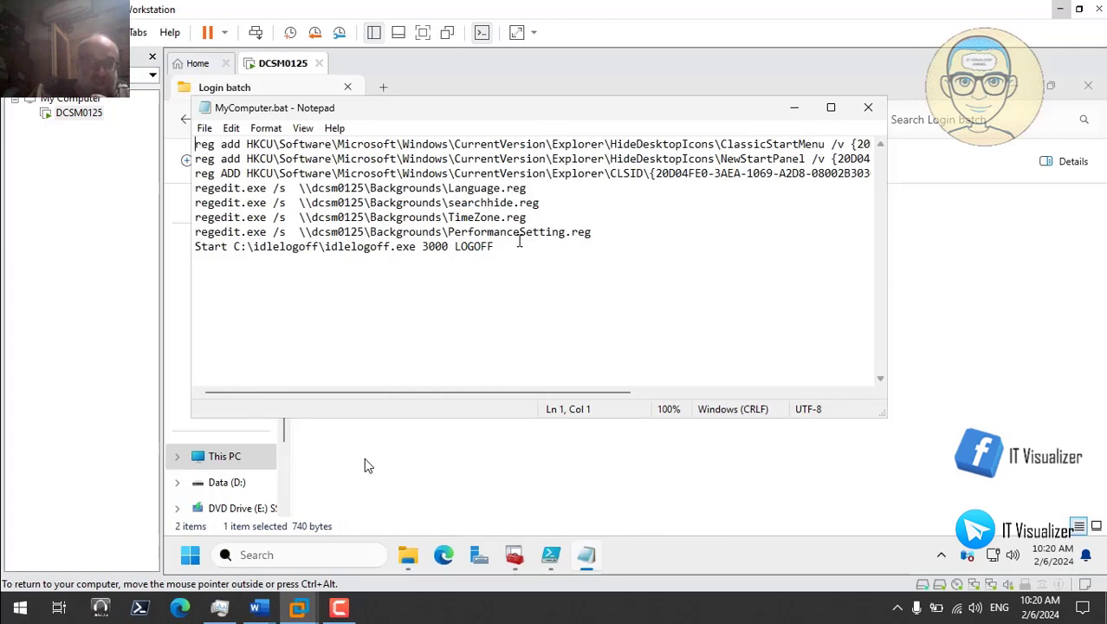
click(794, 107)
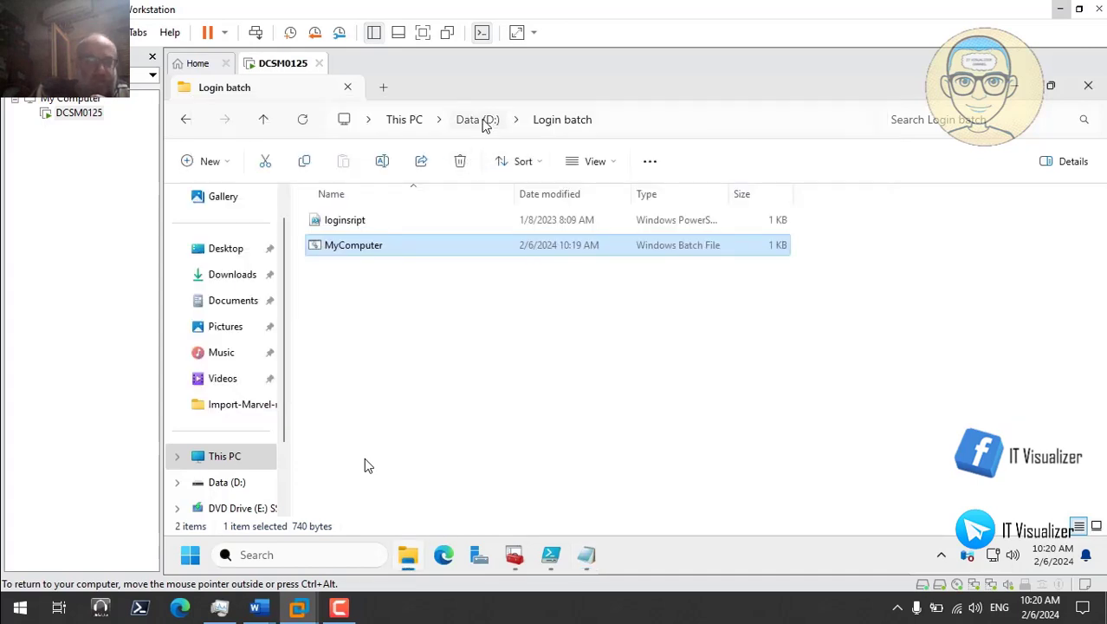
Step: Inspect the Language, PerformanceSetting, searchhide and TimeZone .reg files in D:\Backgrounds
click(482, 121)
double_click(382, 222)
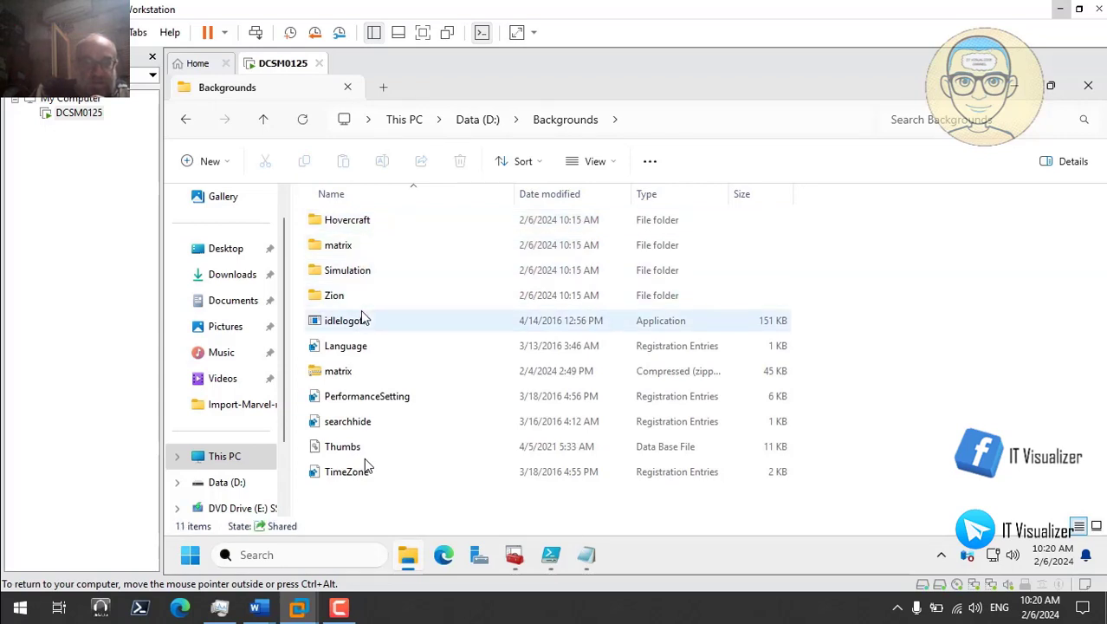
click(367, 347)
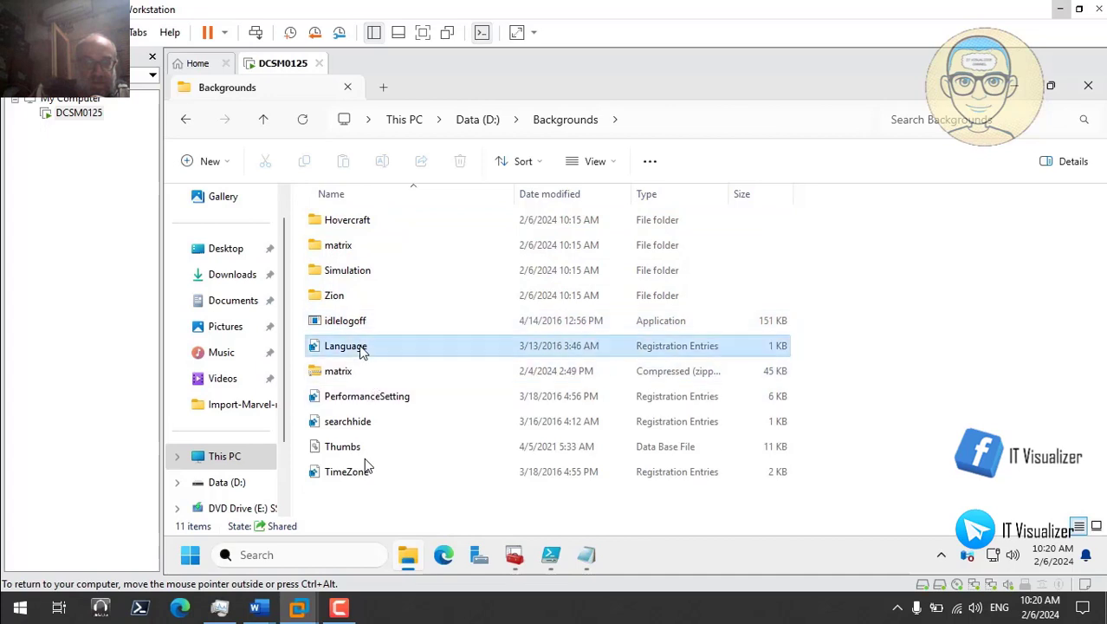
click(381, 399)
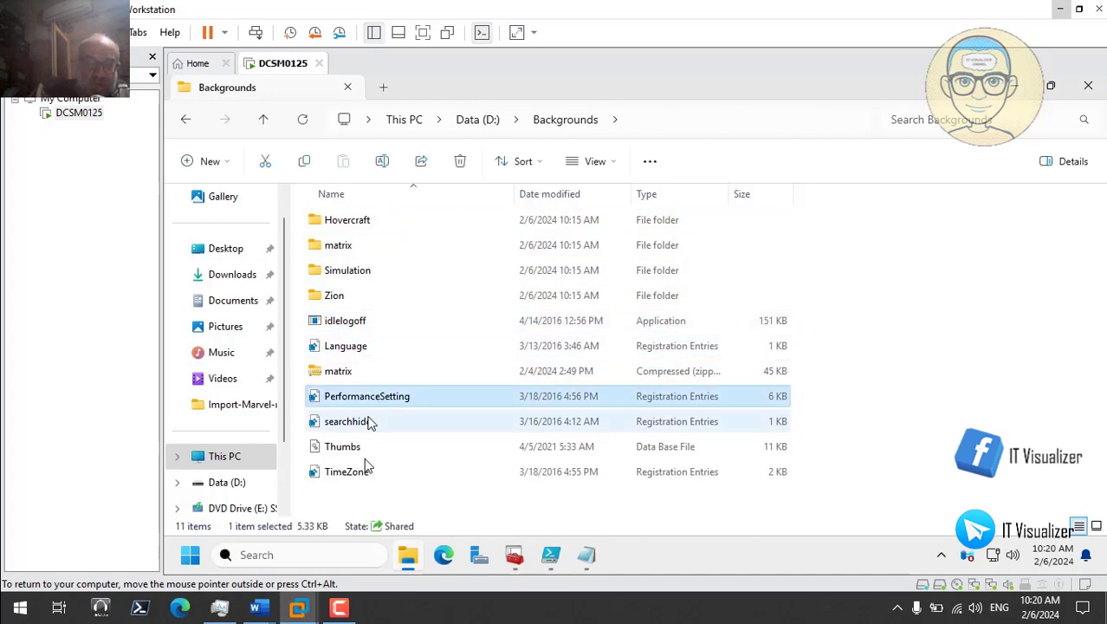
click(371, 423)
click(365, 468)
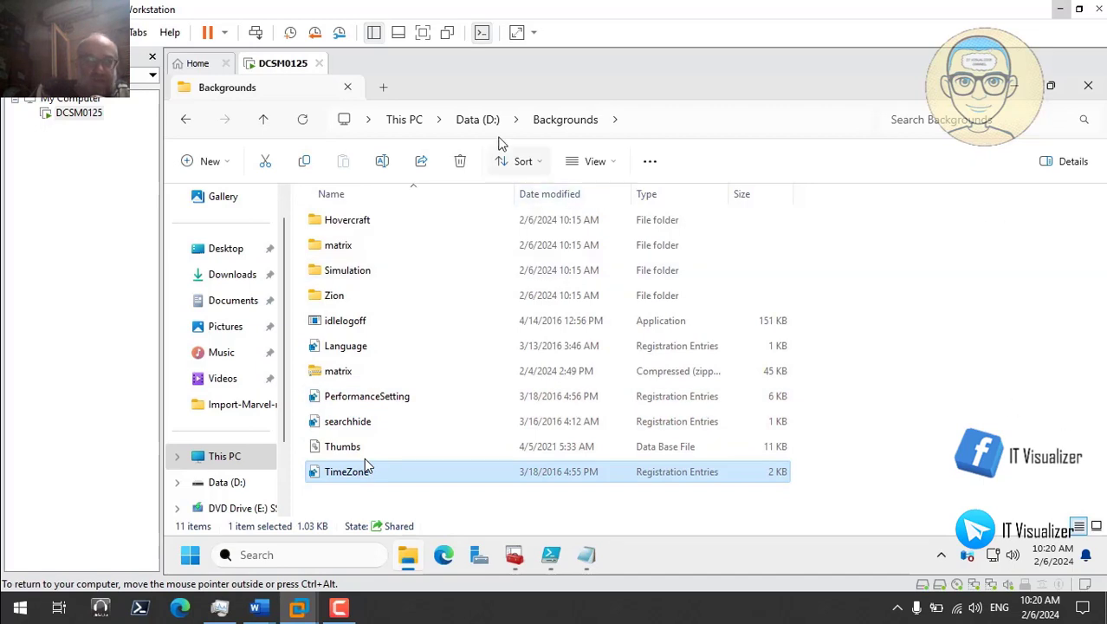
Step: Return to D:\Login batch and copy MyComputer.bat to the clipboard
click(483, 123)
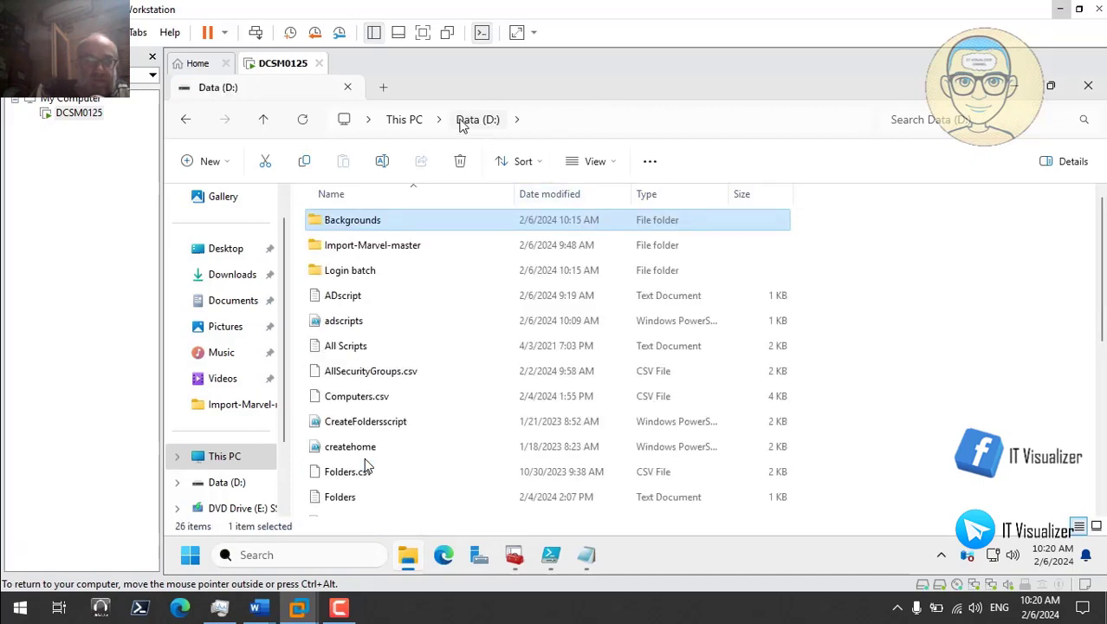
click(407, 119)
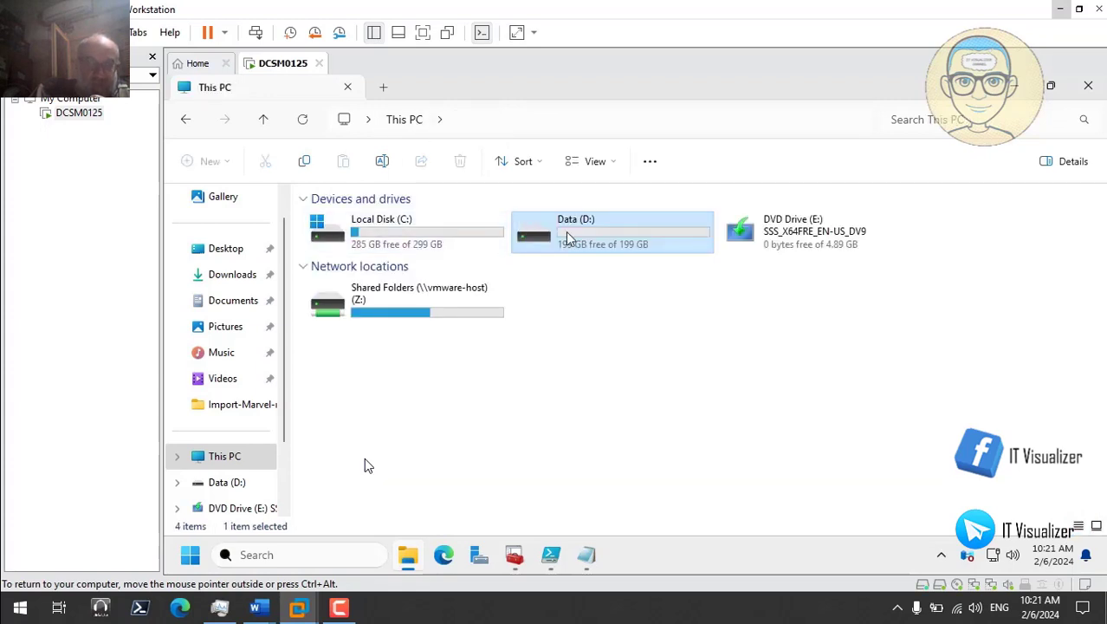
double_click(530, 235)
double_click(372, 270)
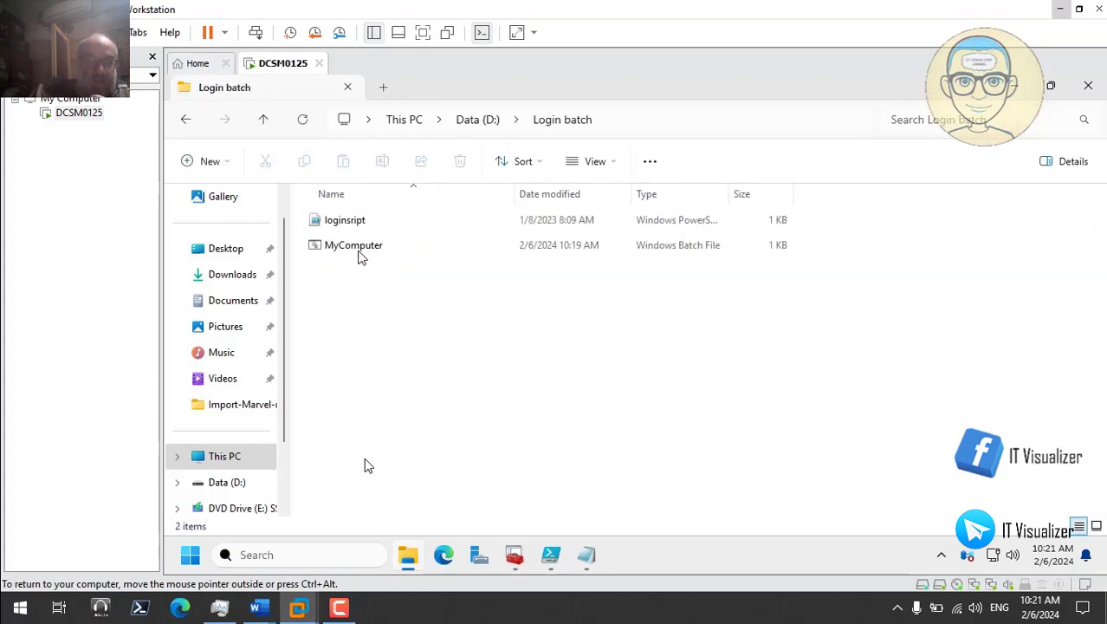
right_click(355, 253)
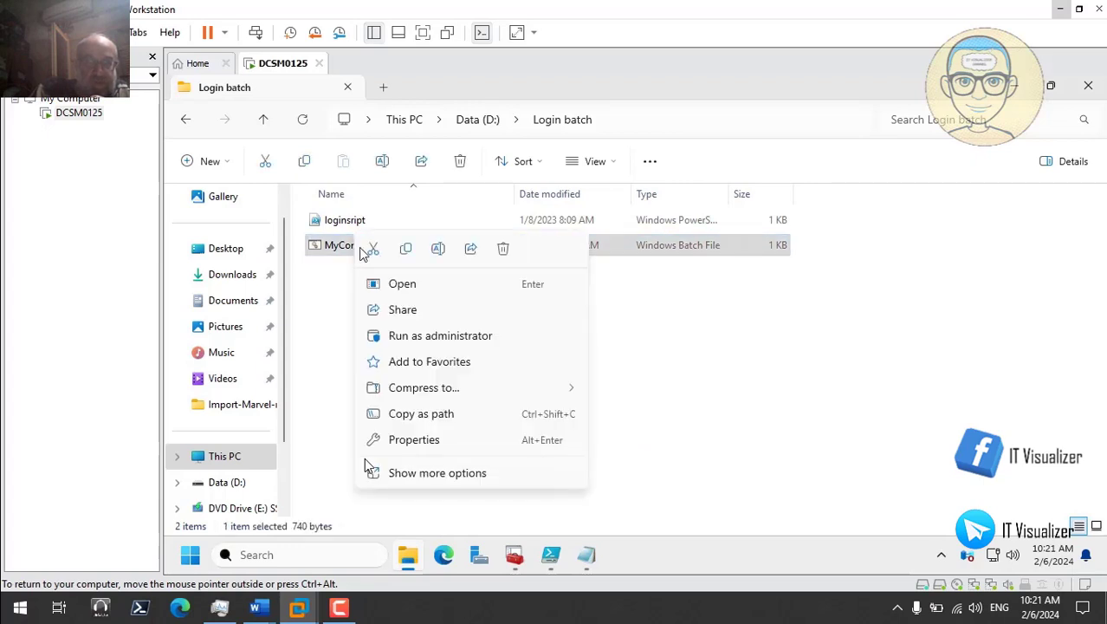
click(408, 249)
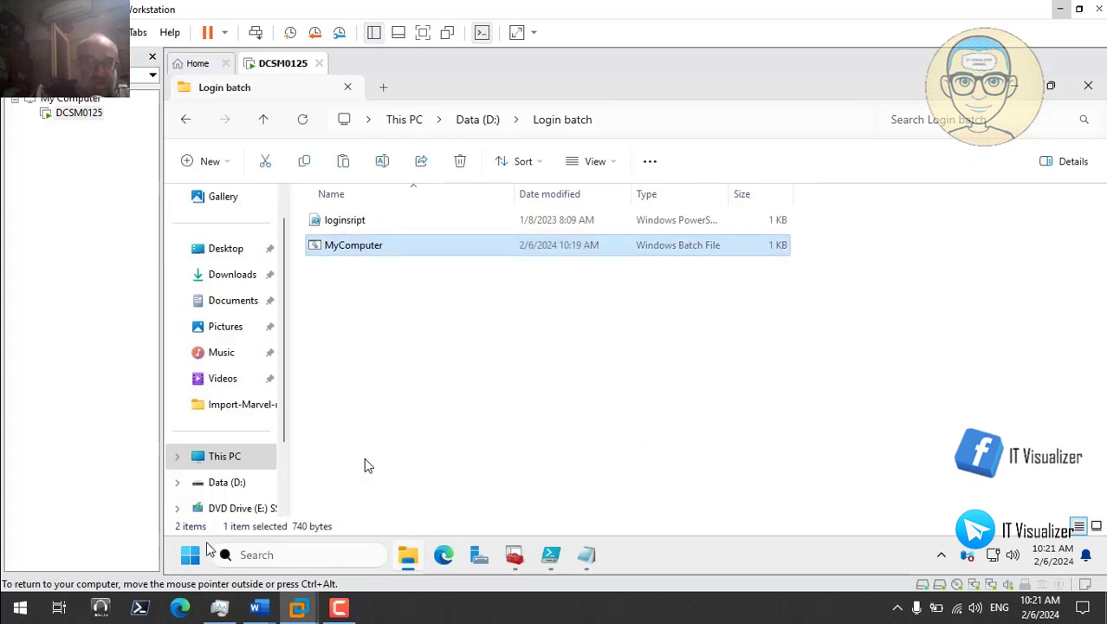
right_click(191, 559)
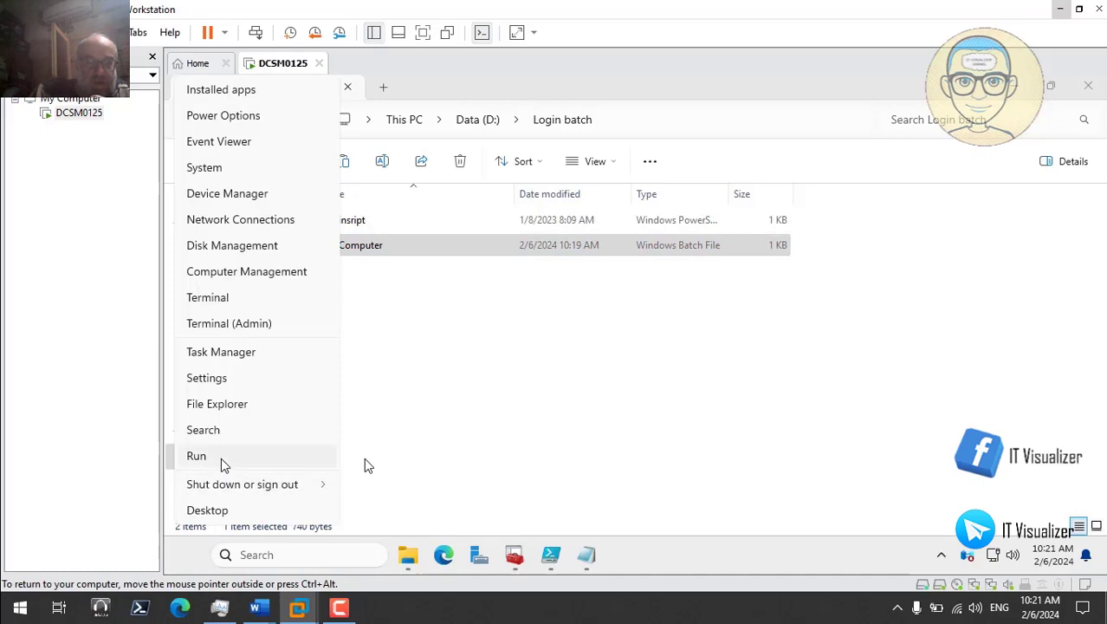
Step: Open the \\dcsm0125\NETLOGON share from the Run prompt
click(220, 524)
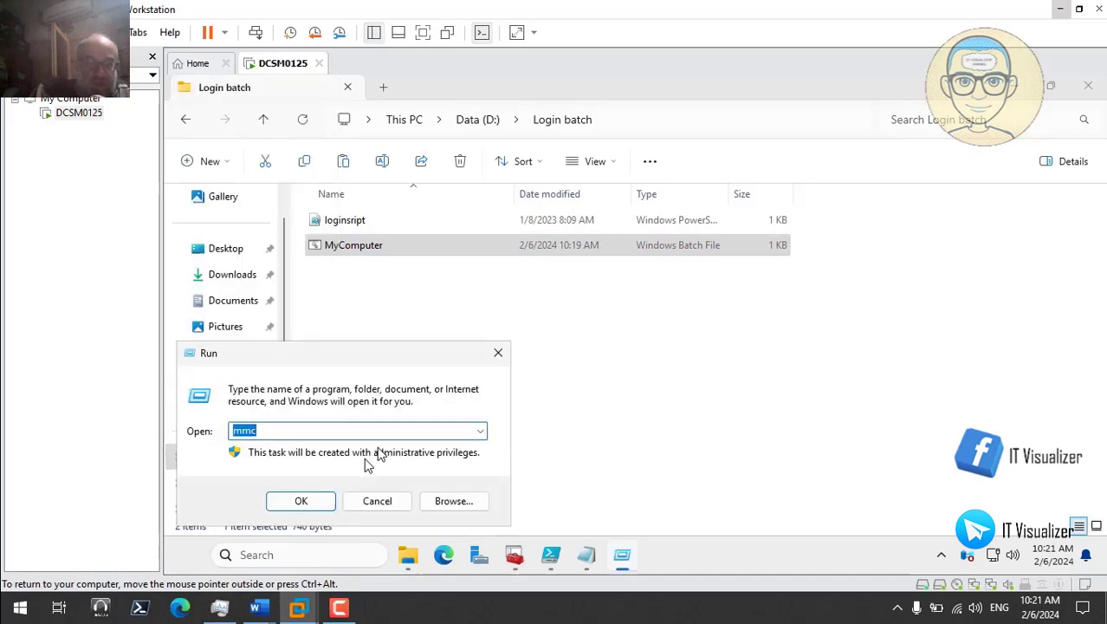
text(\dc)
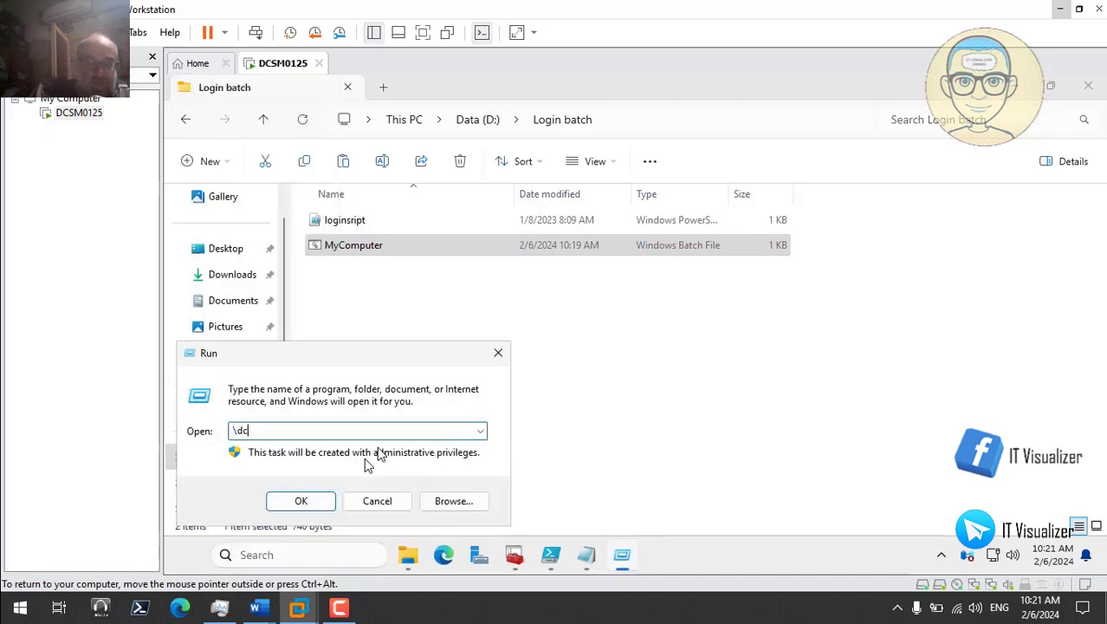
text(s)
key(BackSpace)
key(BackSpace)
key(BackSpace)
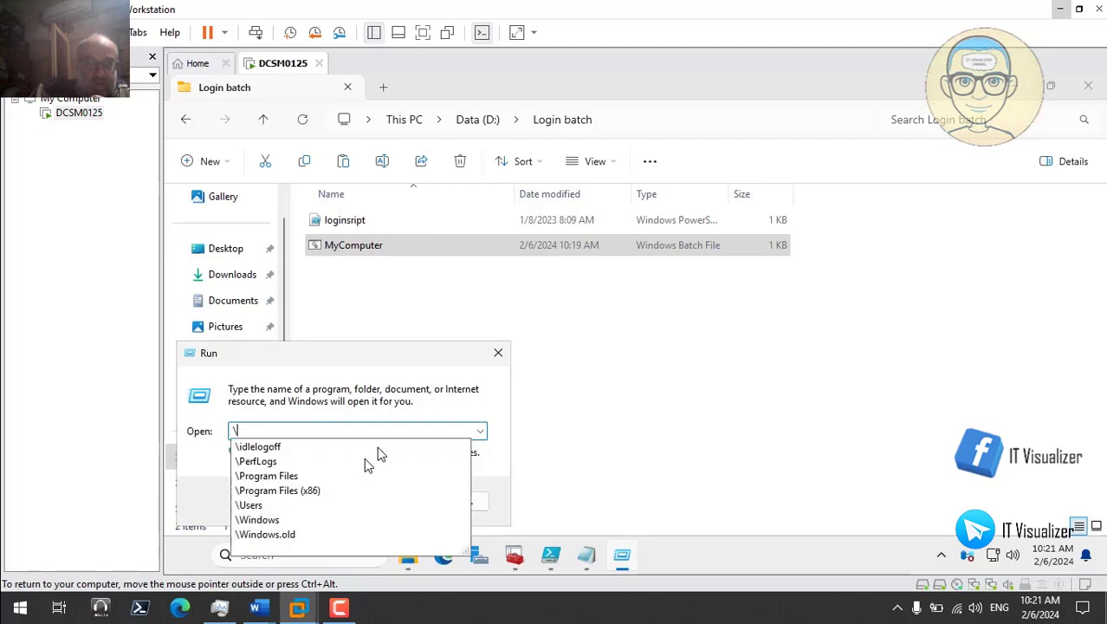
text(\d)
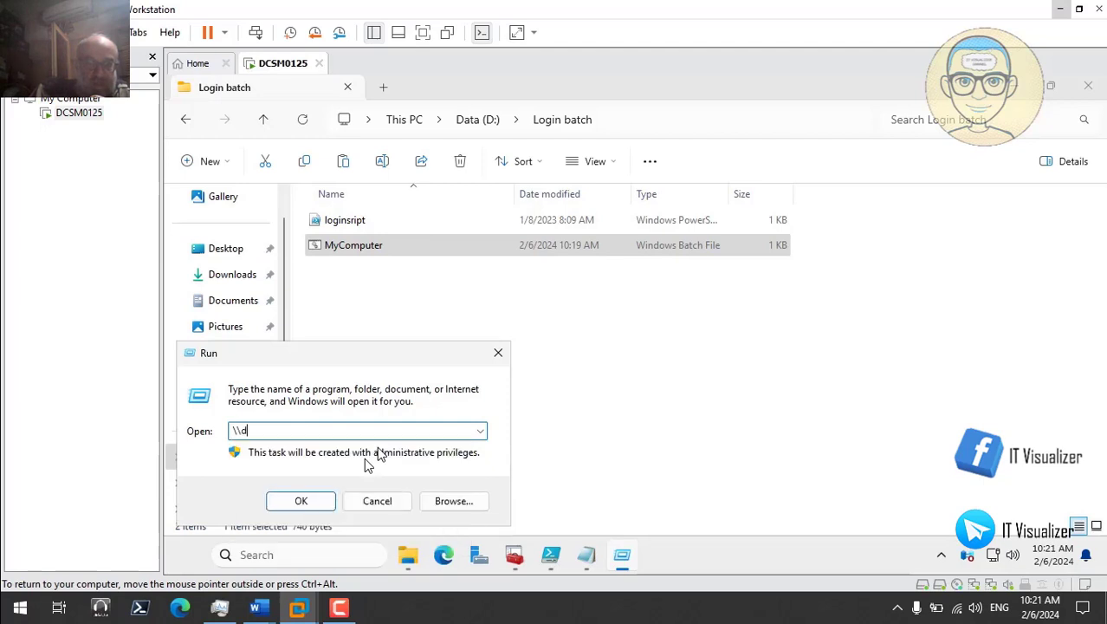
text(csm0125\)
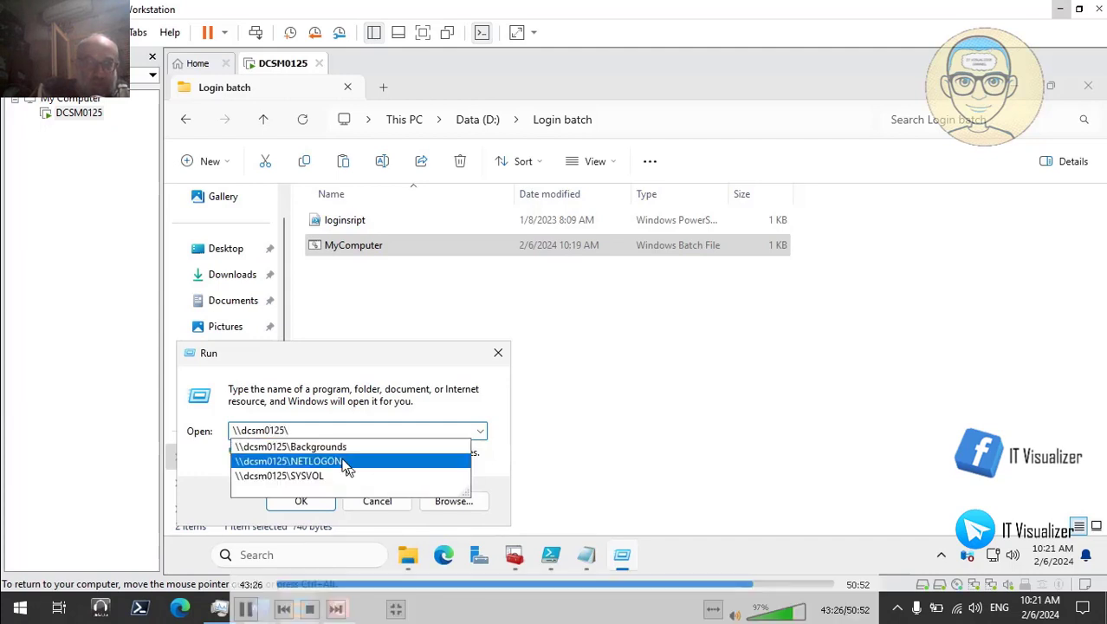
click(322, 463)
click(316, 501)
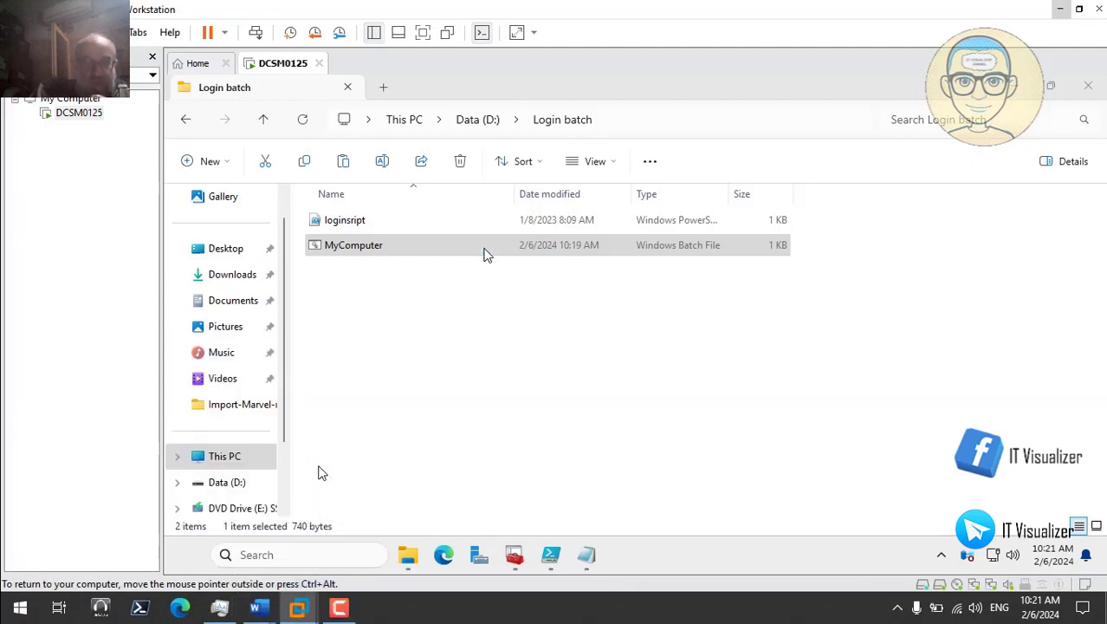
Step: Paste MyComputer.bat into NETLOGON and close both Explorer windows
right_click(439, 276)
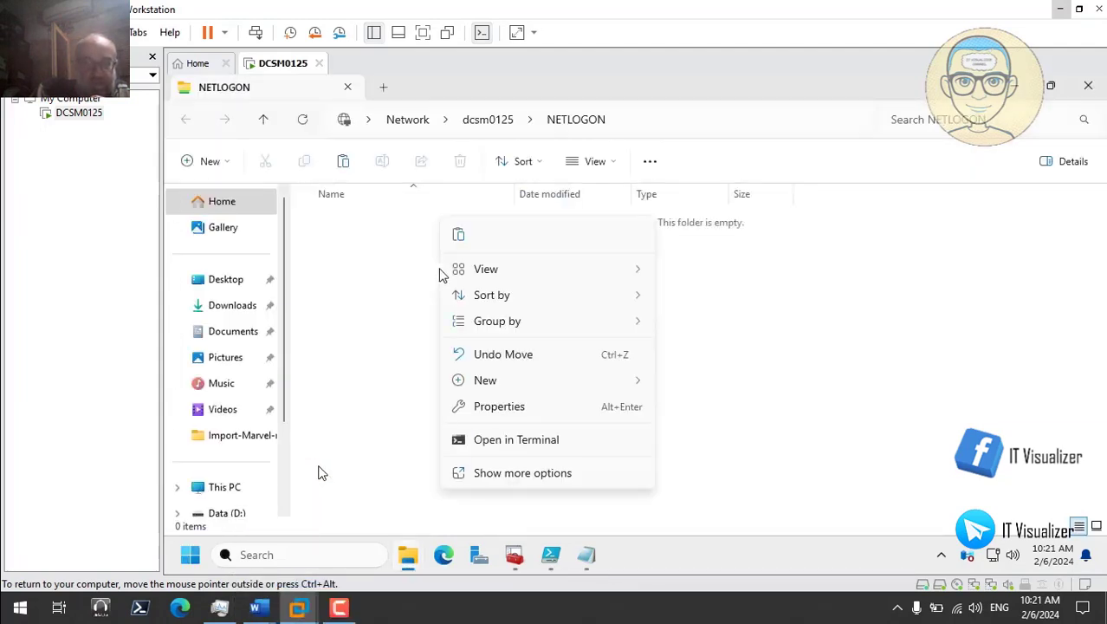
click(459, 238)
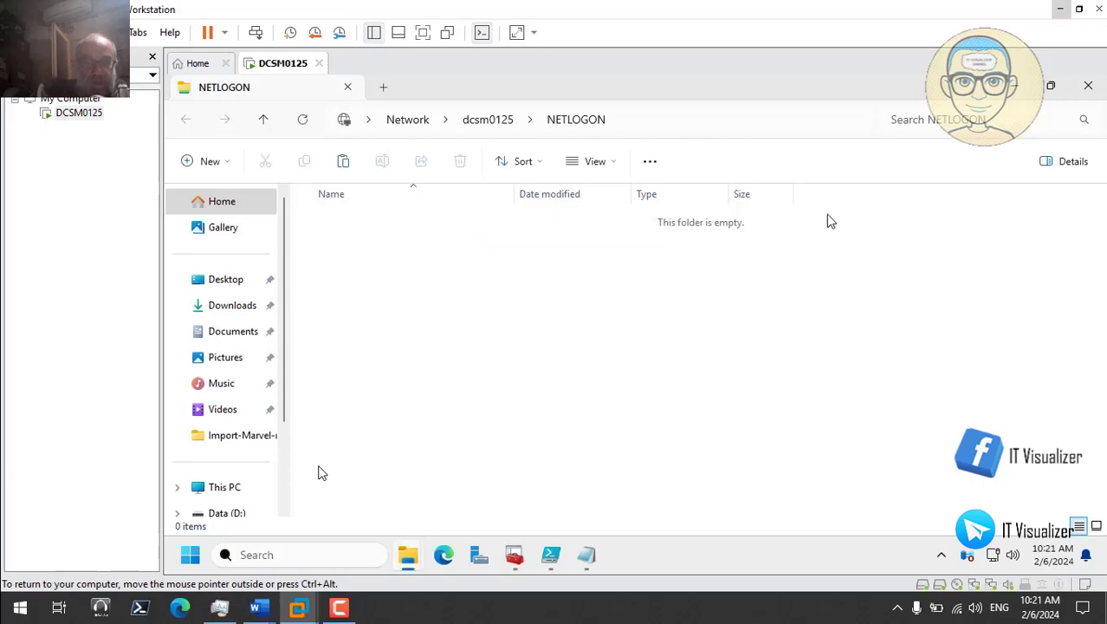
click(1088, 88)
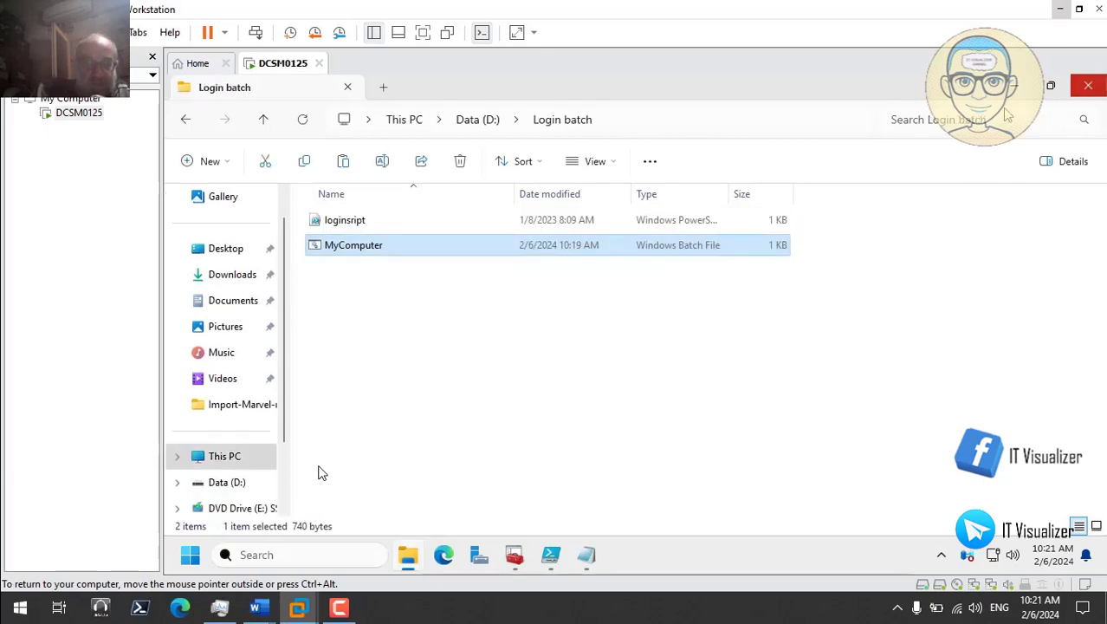
click(1083, 92)
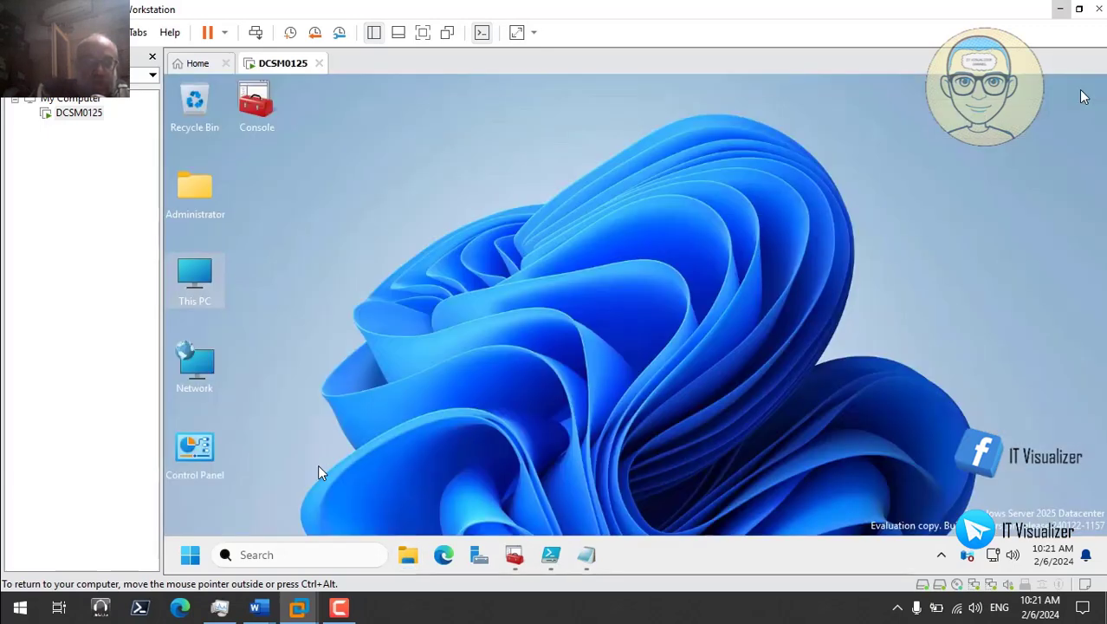
Step: In ADUC, open the Profile tab of the first user's properties under Hovercraft > Users
click(514, 554)
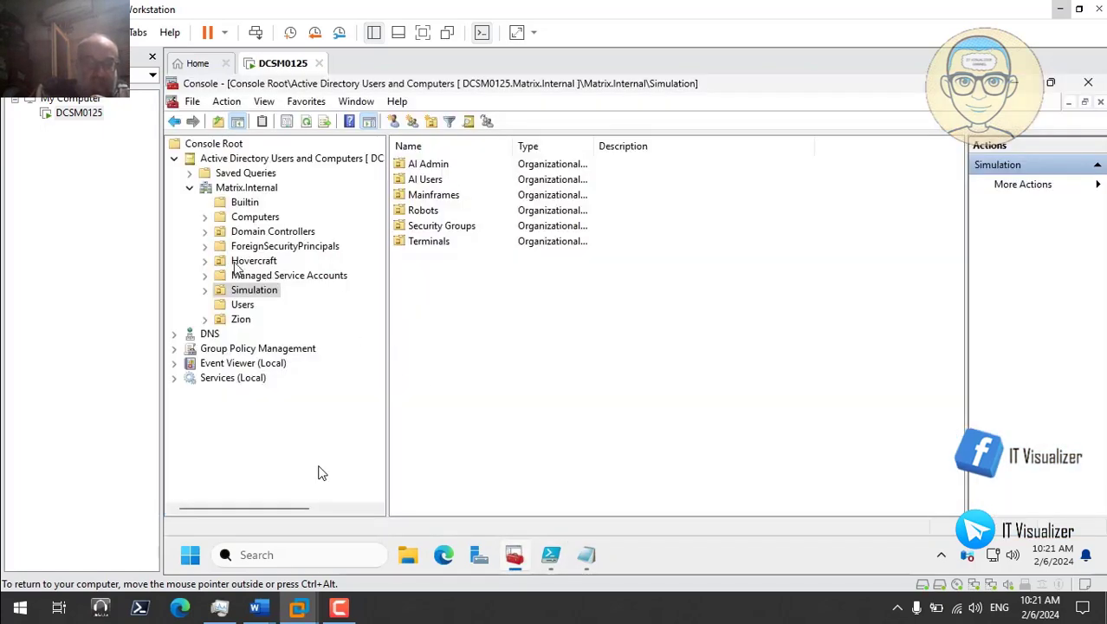
click(204, 261)
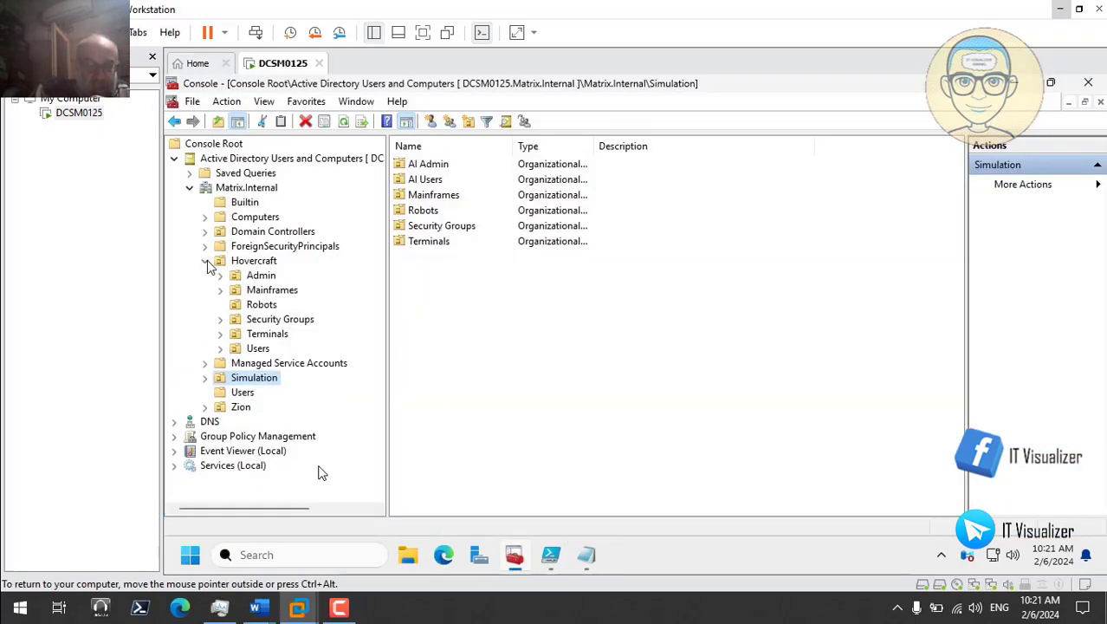
click(258, 348)
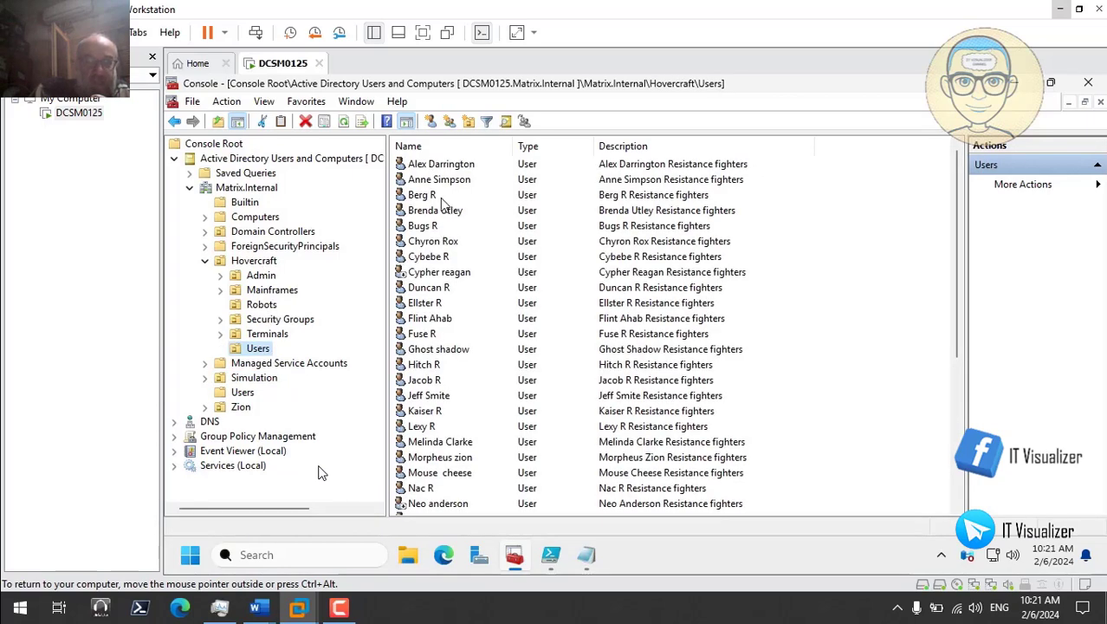
click(457, 277)
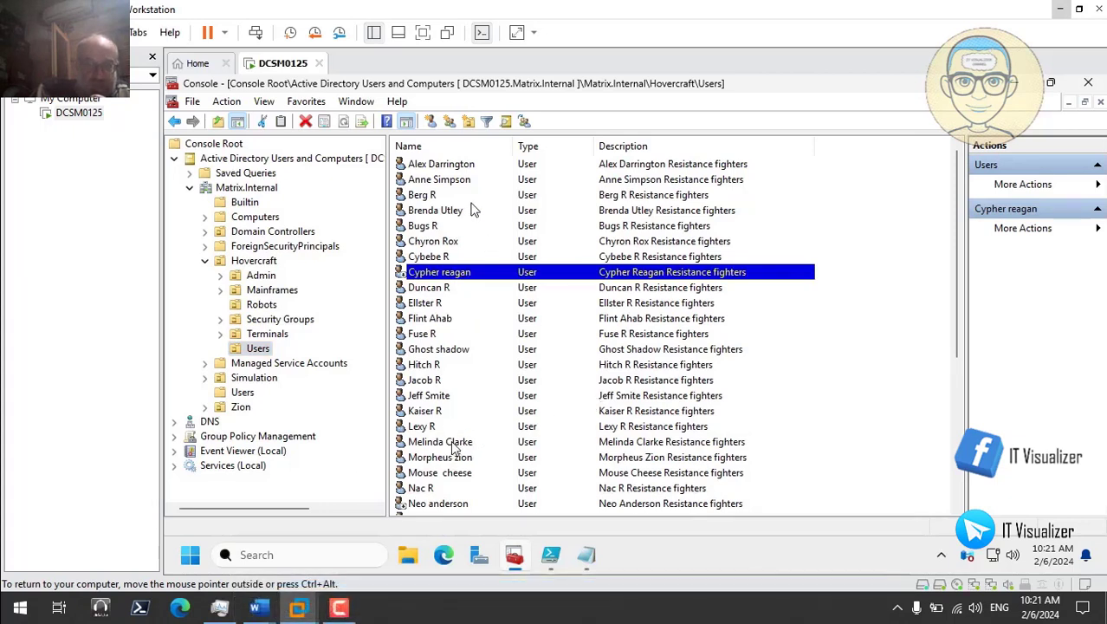
click(444, 167)
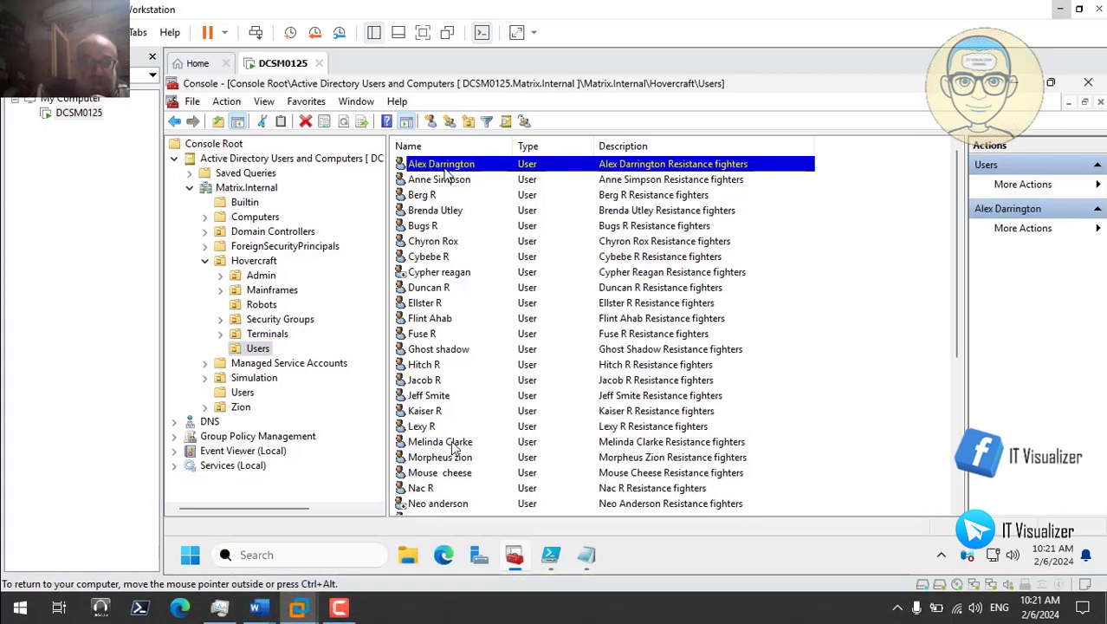
right_click(458, 167)
click(519, 396)
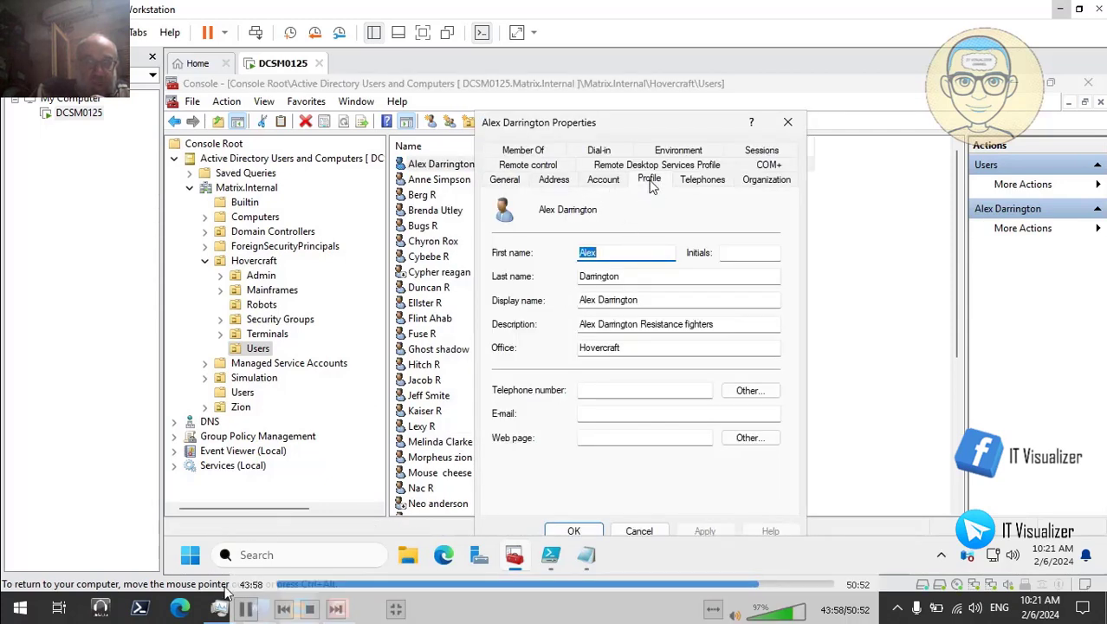
click(650, 182)
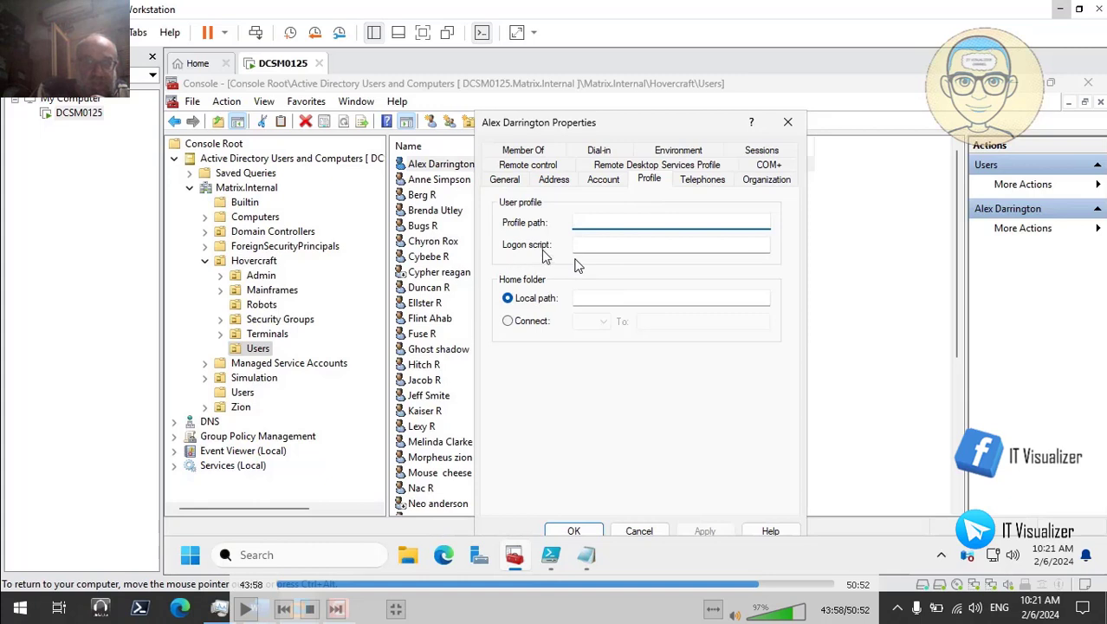
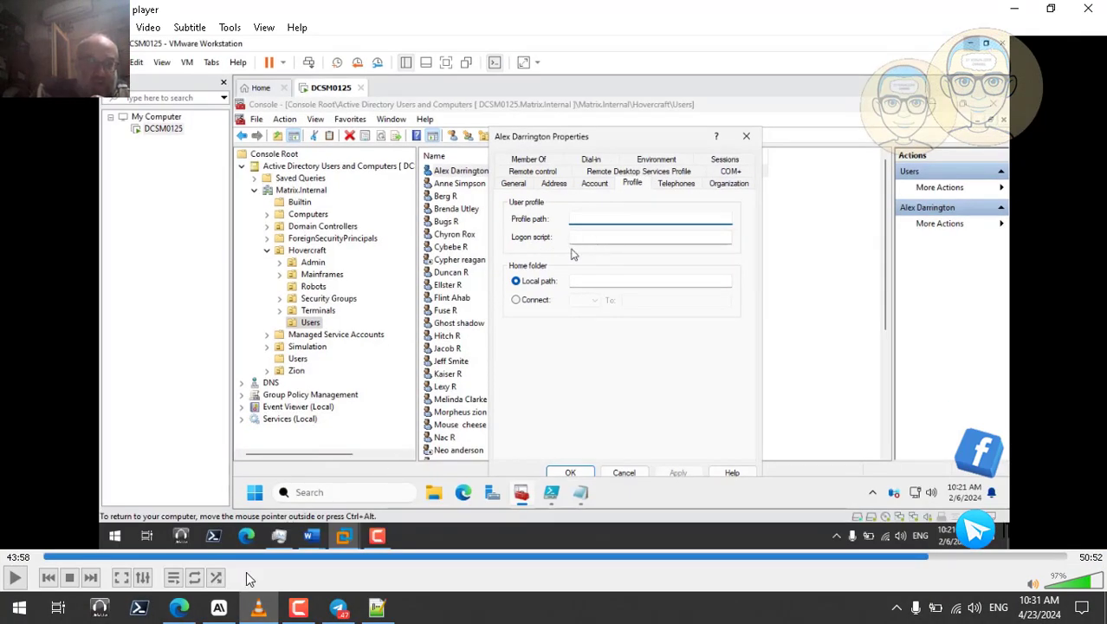
Step: Switch to Notepad++ to show the MyComputer2.bat logon script
click(391, 614)
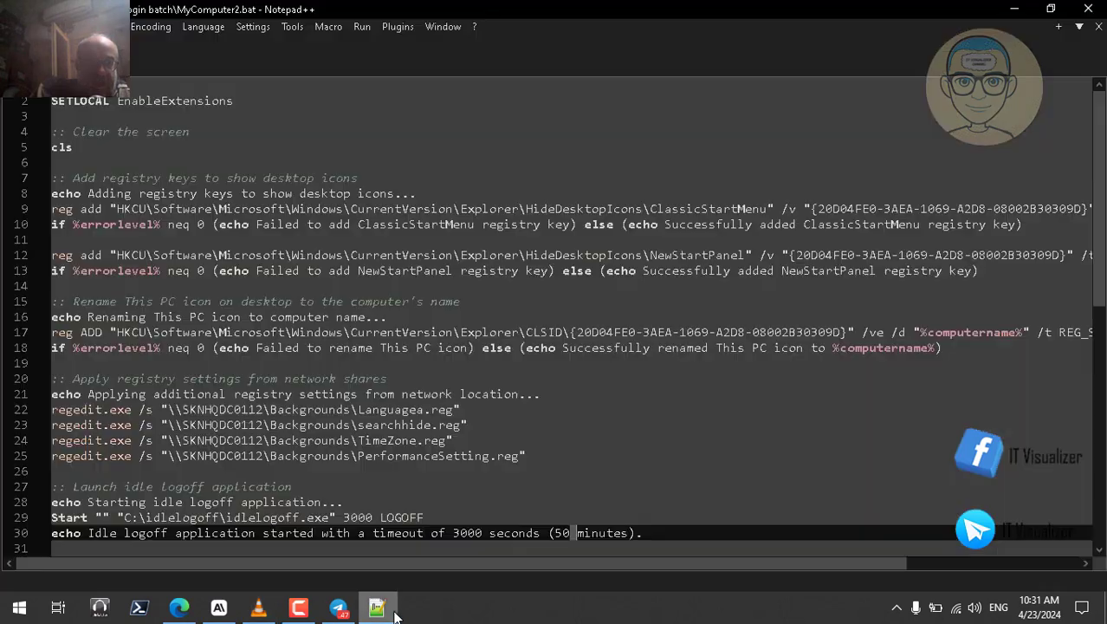
Step: Highlight get-aduser, the * filter, scriptpath and MyComputer in loginsript.ps1, then show loginsript2.ps1
click(280, 71)
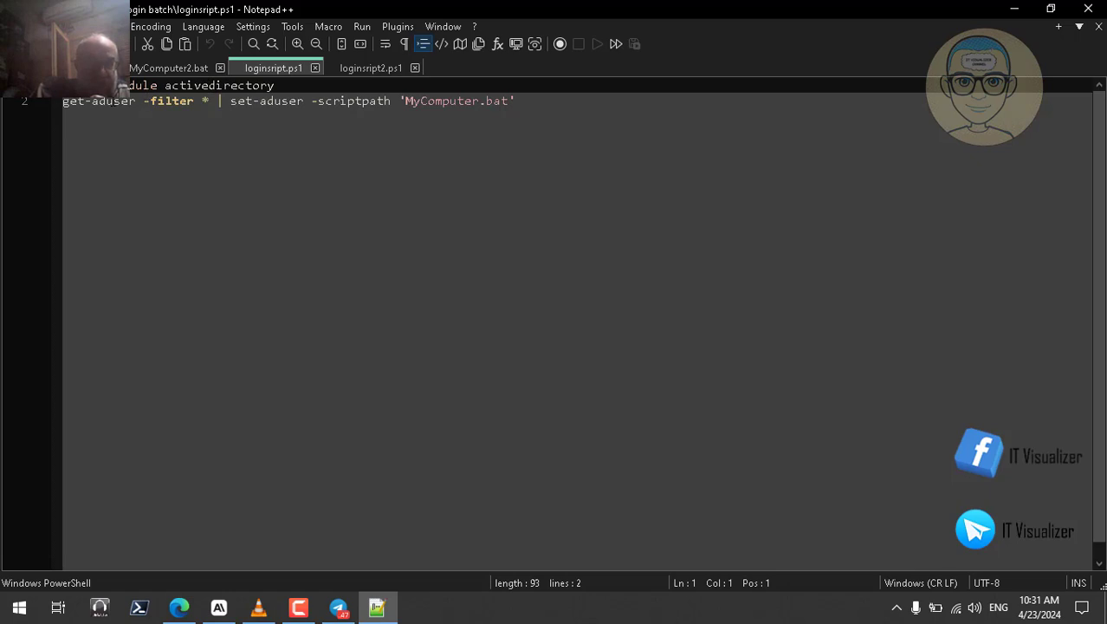
double_click(118, 101)
double_click(198, 102)
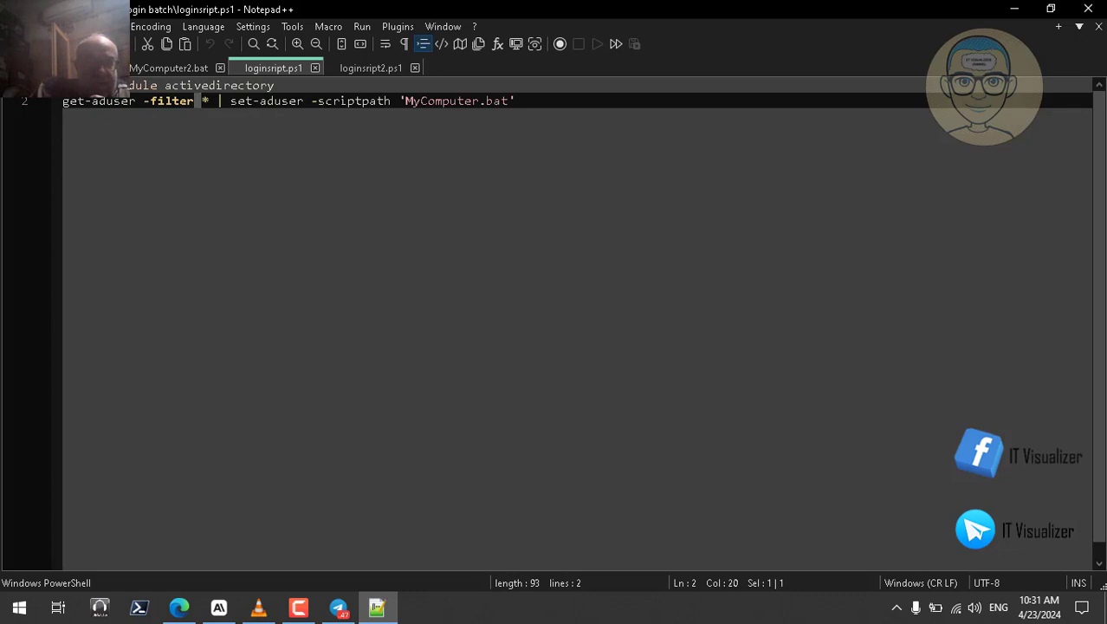
double_click(339, 100)
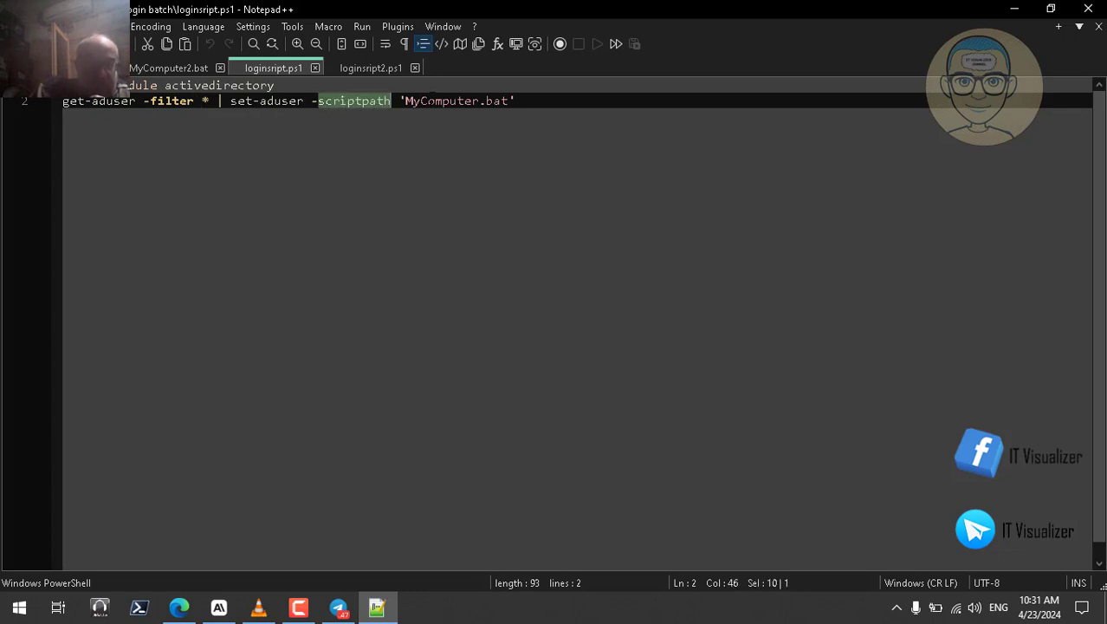
double_click(451, 100)
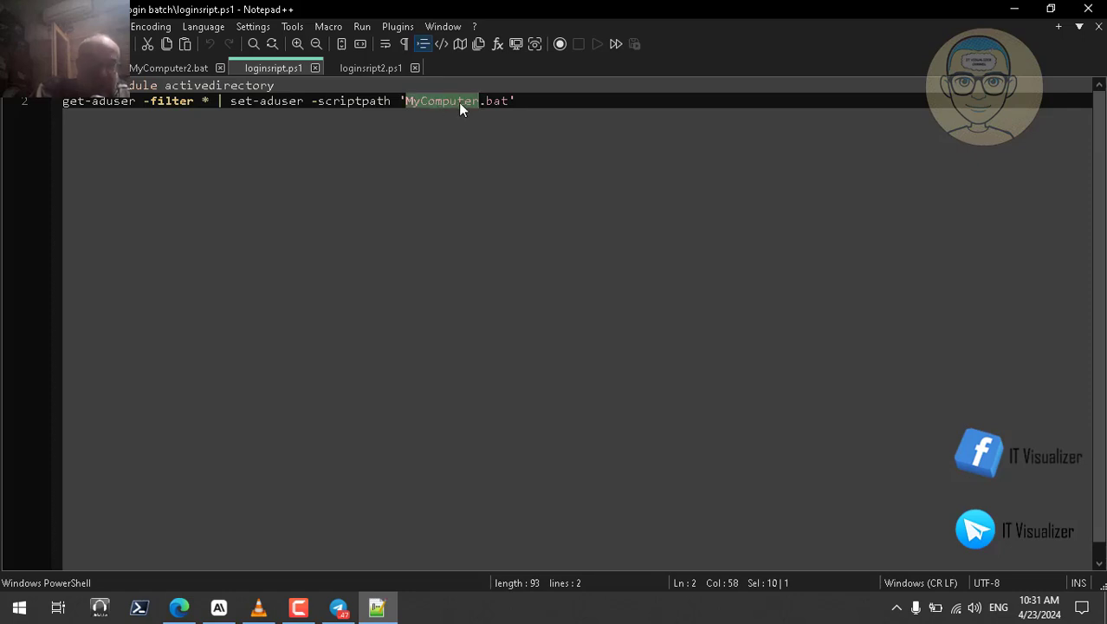
click(370, 64)
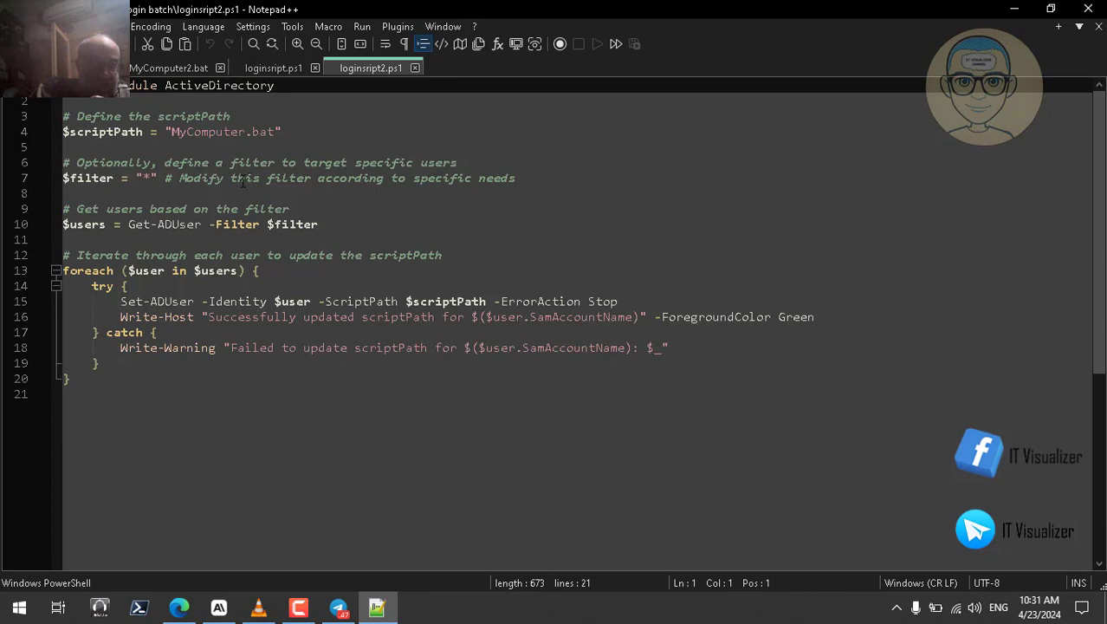
Step: Highlight the Successfully, Failed and scriptPath words in loginsript2.ps1
double_click(299, 313)
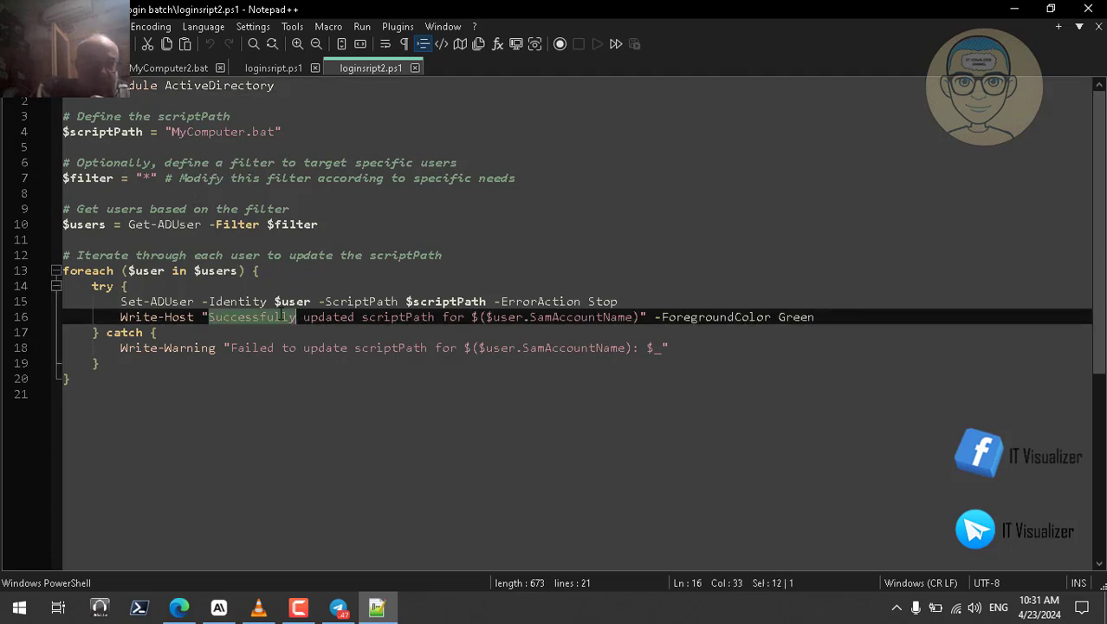
double_click(272, 347)
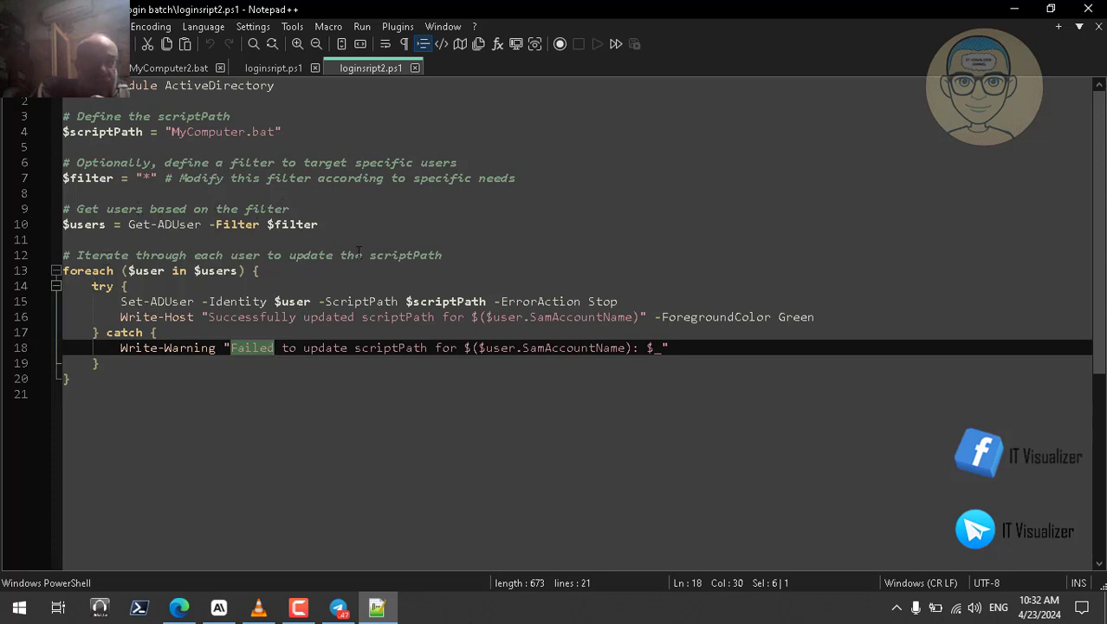
double_click(413, 255)
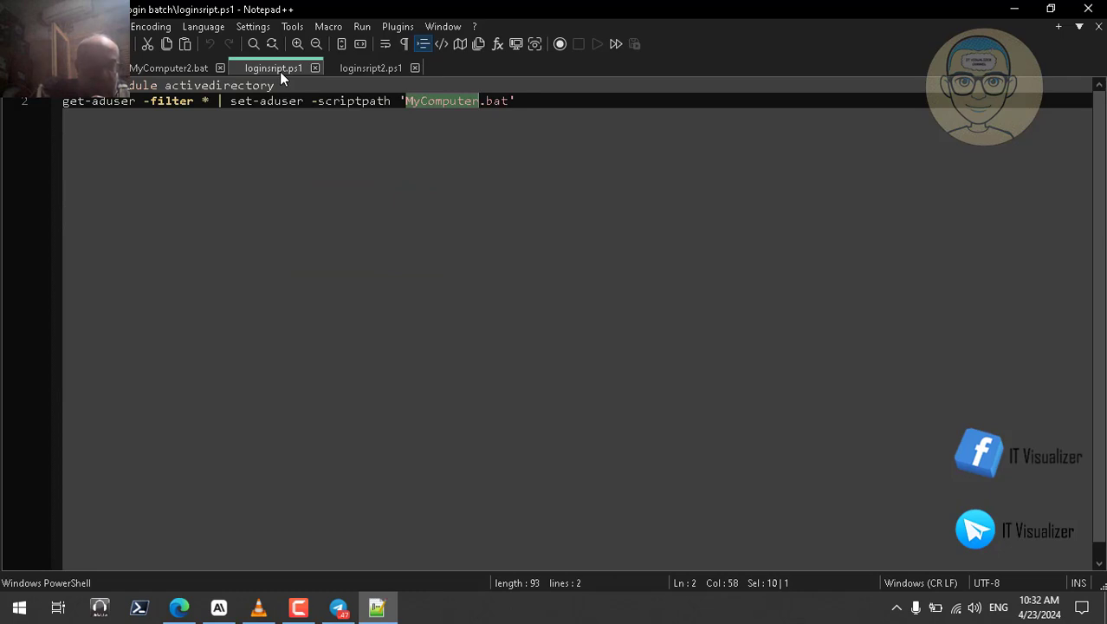
Step: Resume the full-screen server recording and close the MyComputer.bat Notepad window
click(1013, 9)
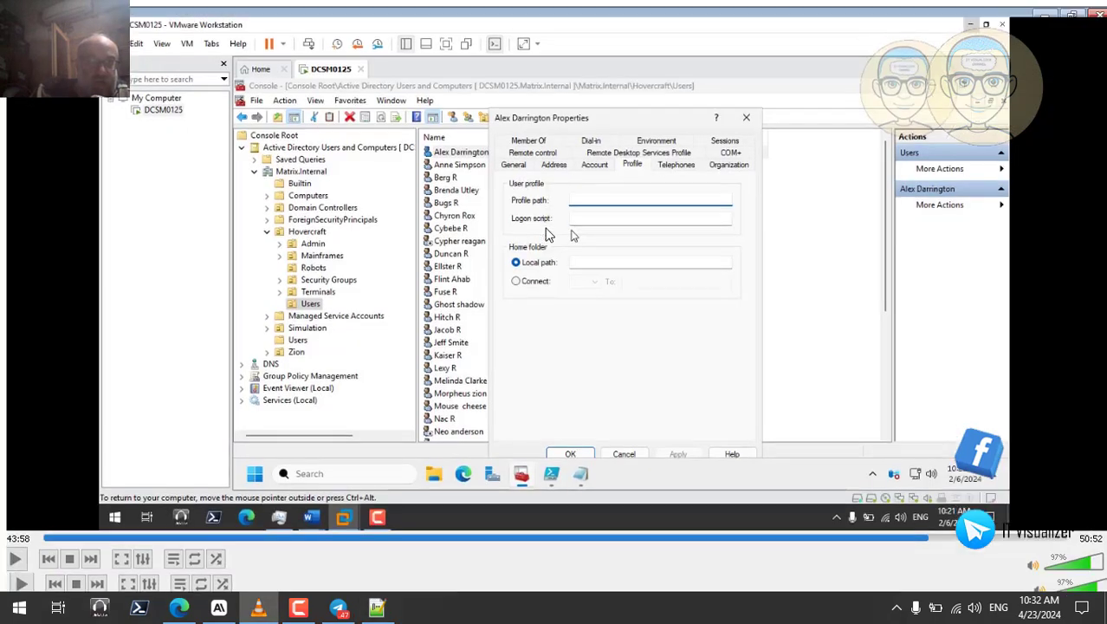
double_click(548, 234)
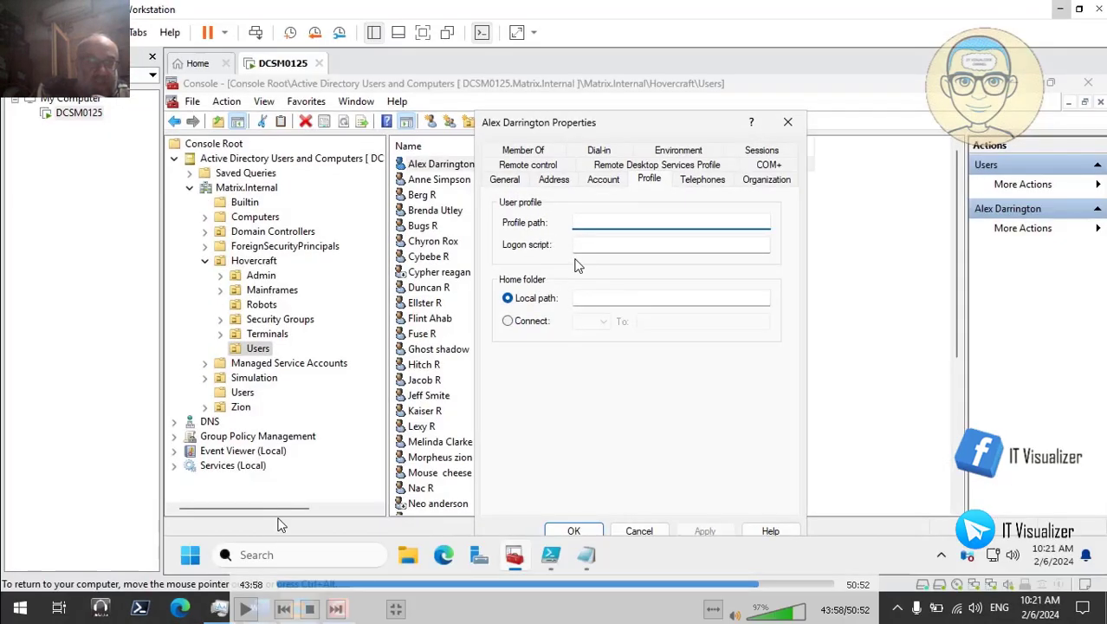
click(245, 609)
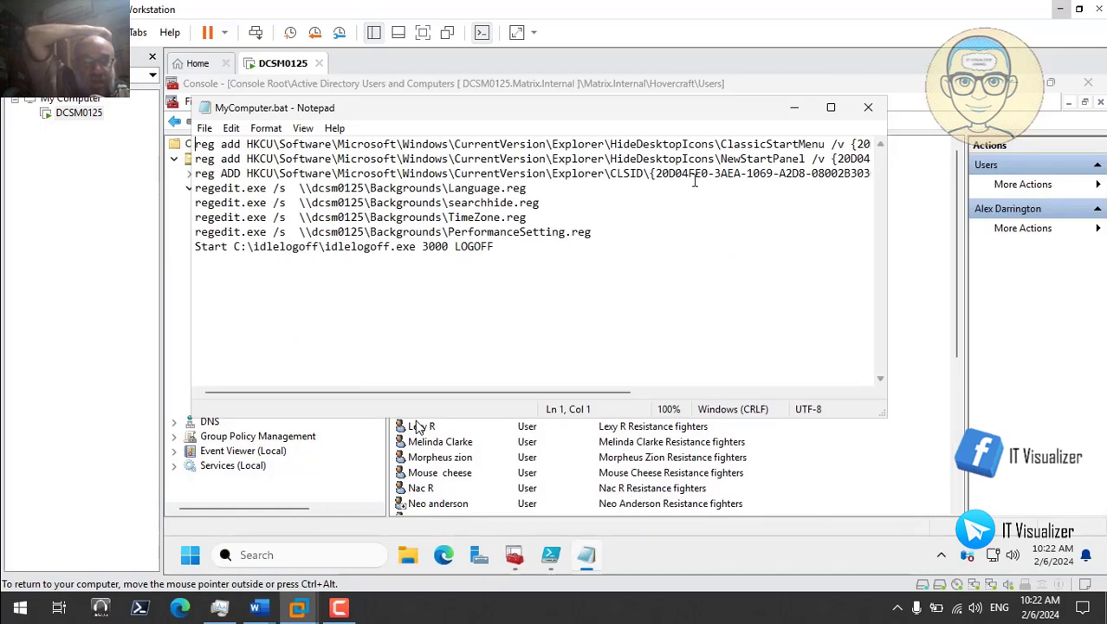
click(869, 110)
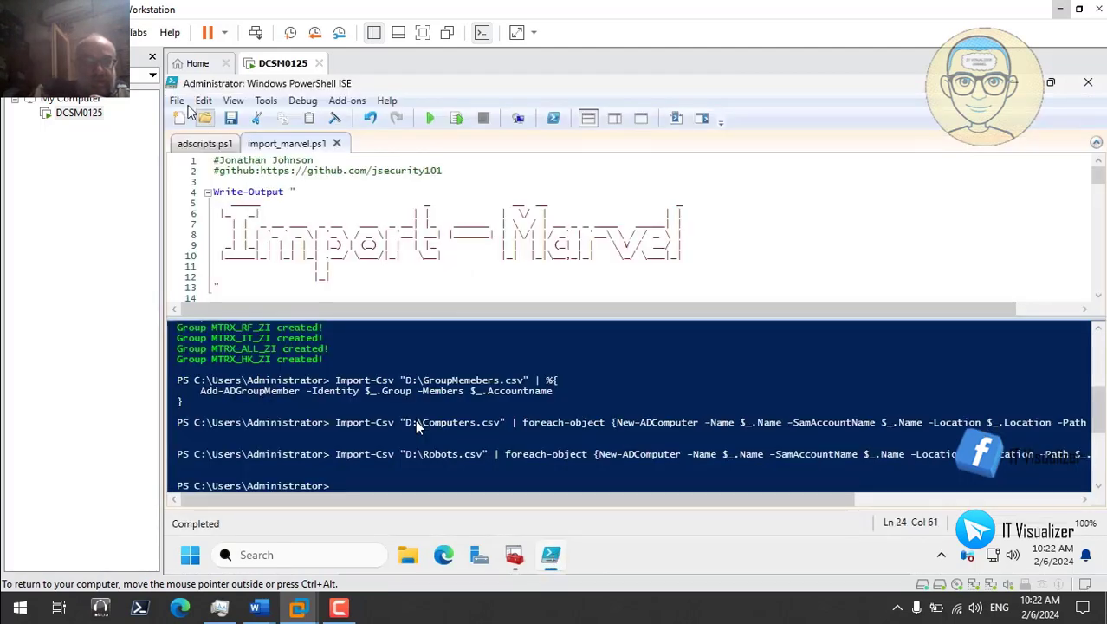
Step: Open D:\Login batch\loginsript.ps1 in PowerShell ISE and run both its lines
click(177, 101)
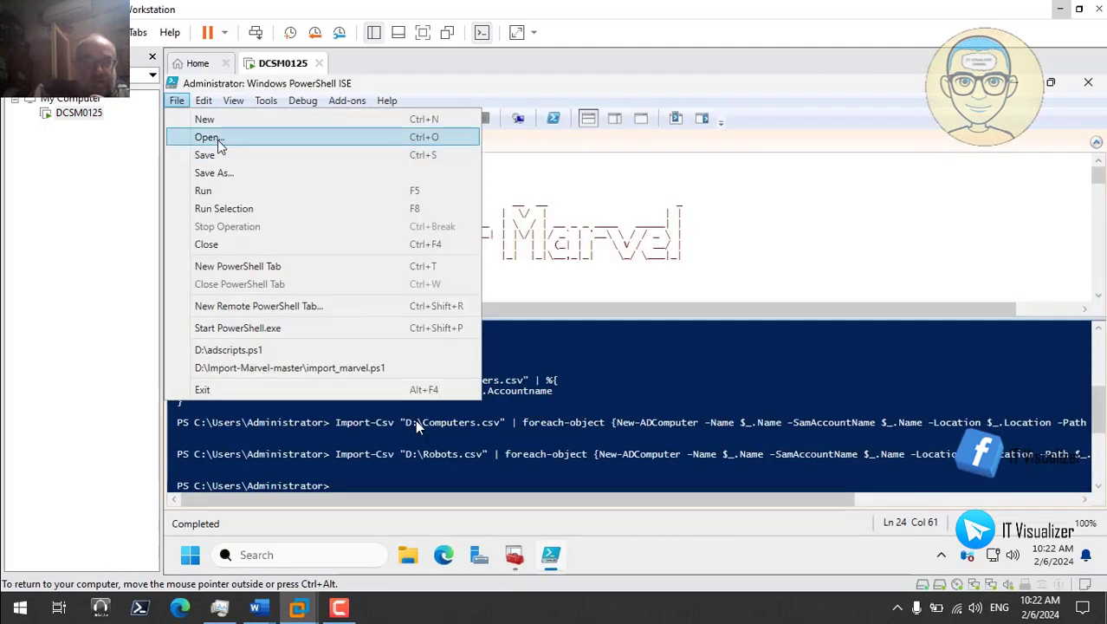
click(209, 137)
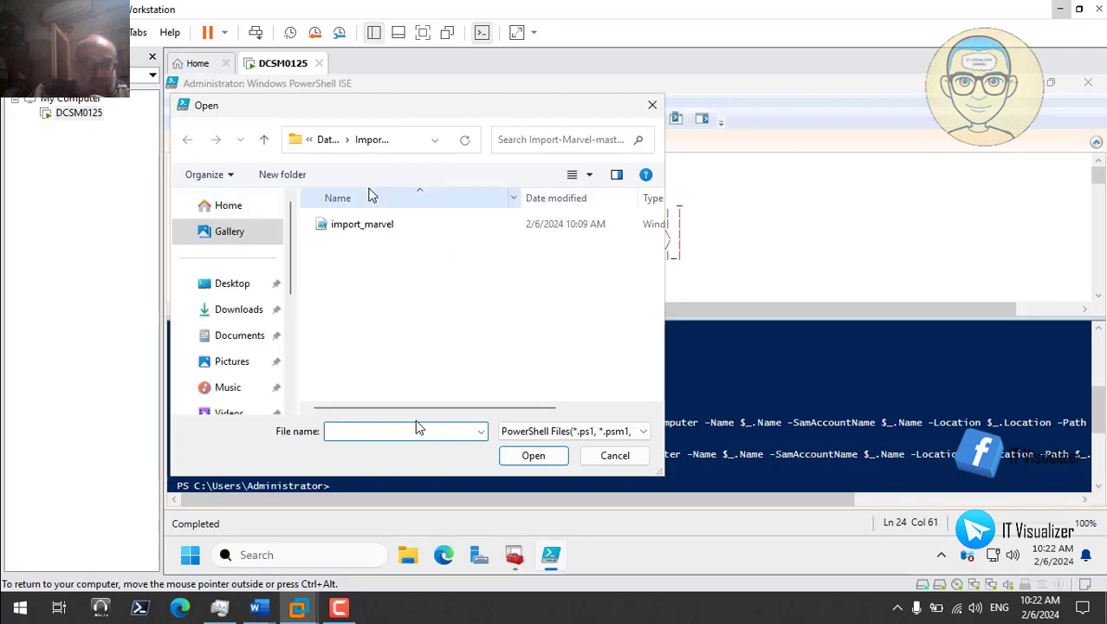
click(326, 139)
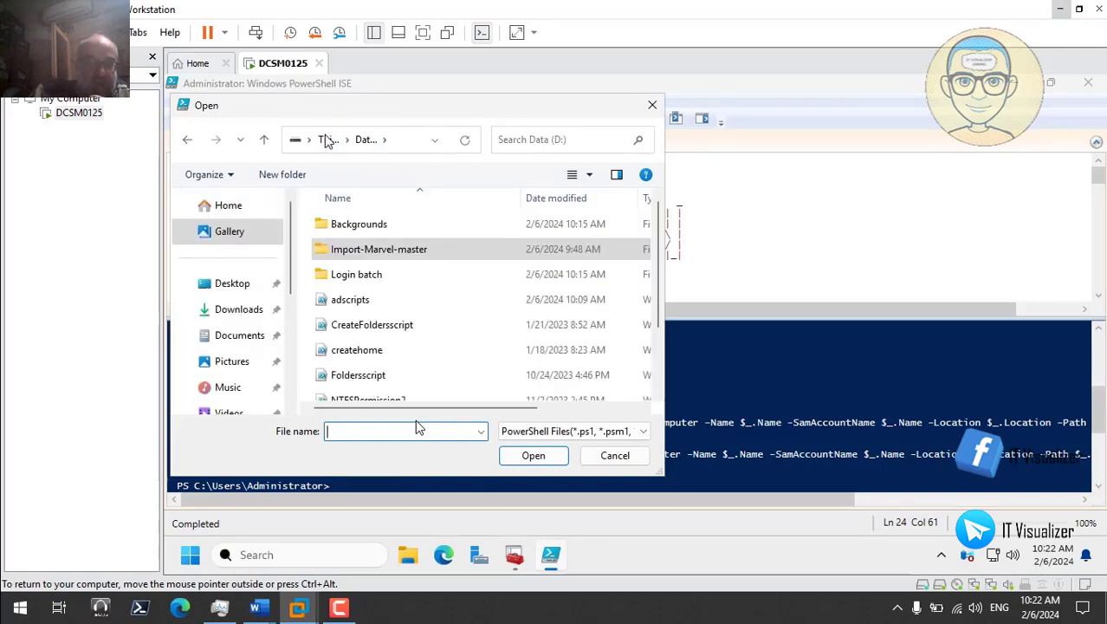
double_click(364, 274)
click(361, 227)
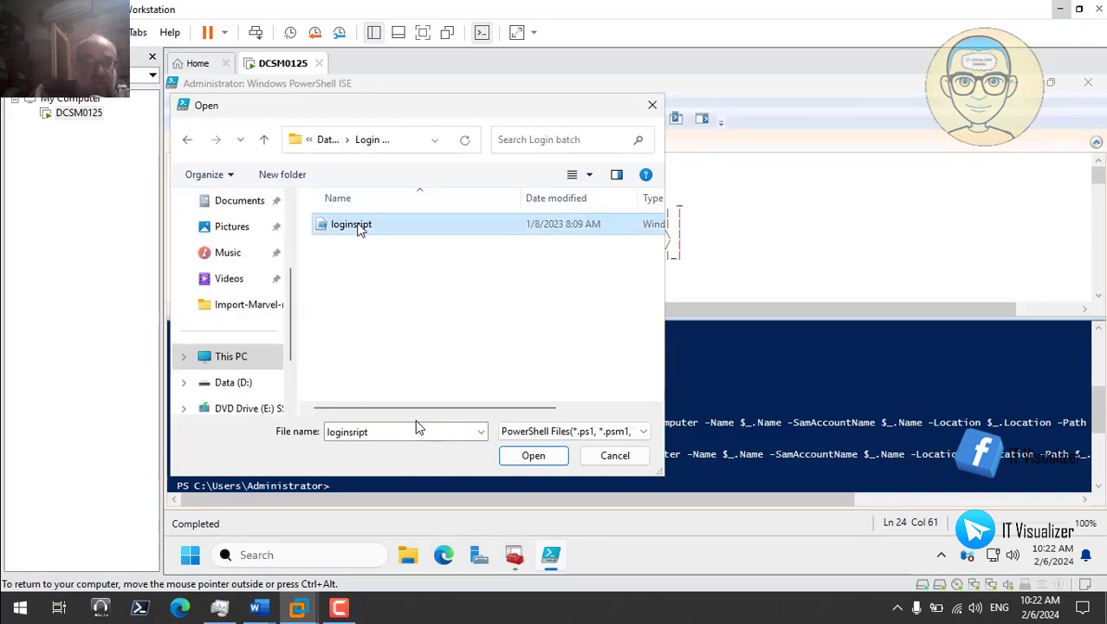
click(532, 459)
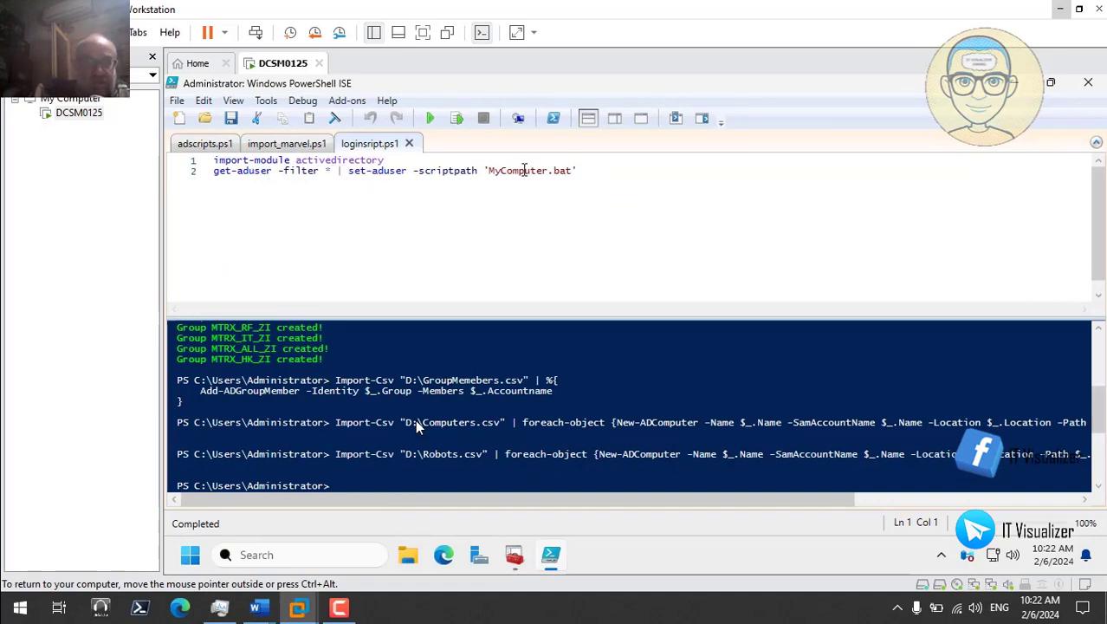
drag(575, 170, 209, 161)
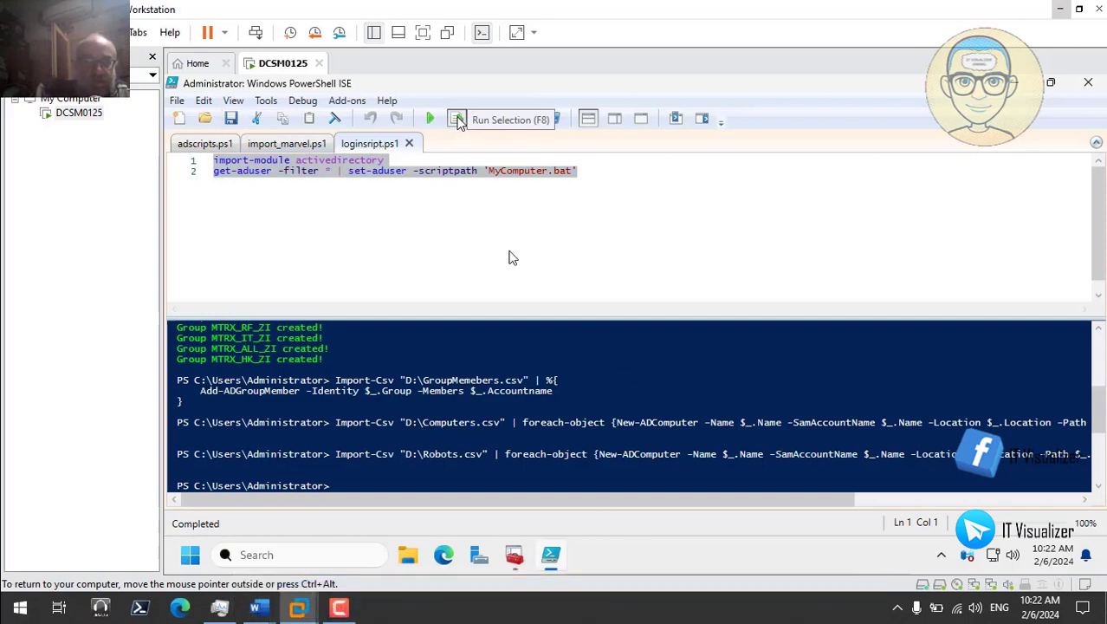
click(457, 119)
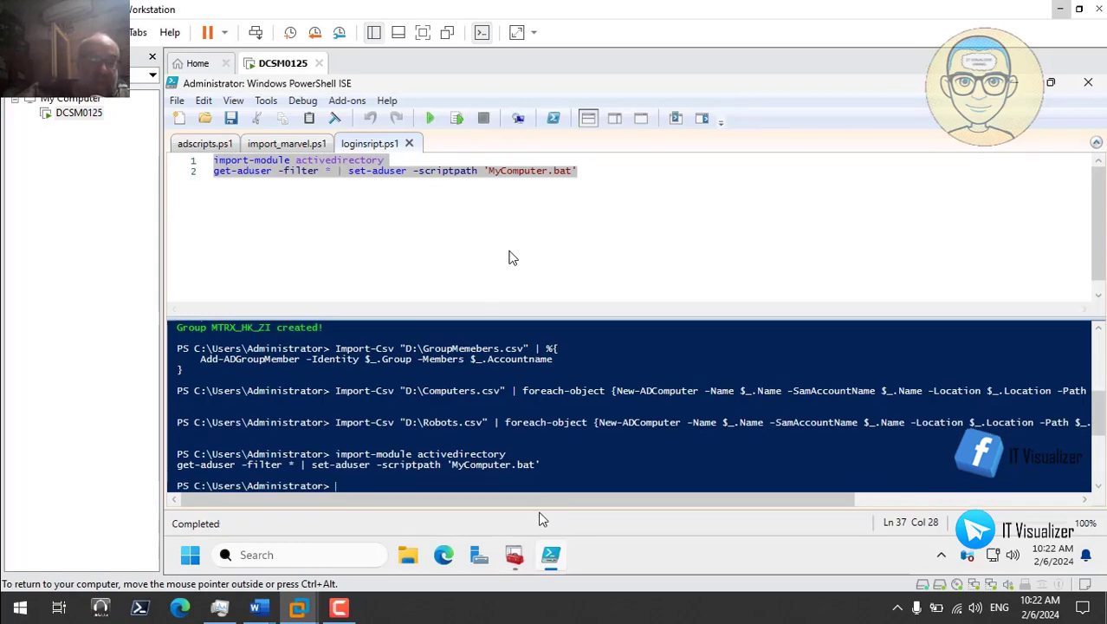
Step: Refresh Matrix.Internal and check the Admin user's profile shows logon script MyComputer.bat
click(515, 555)
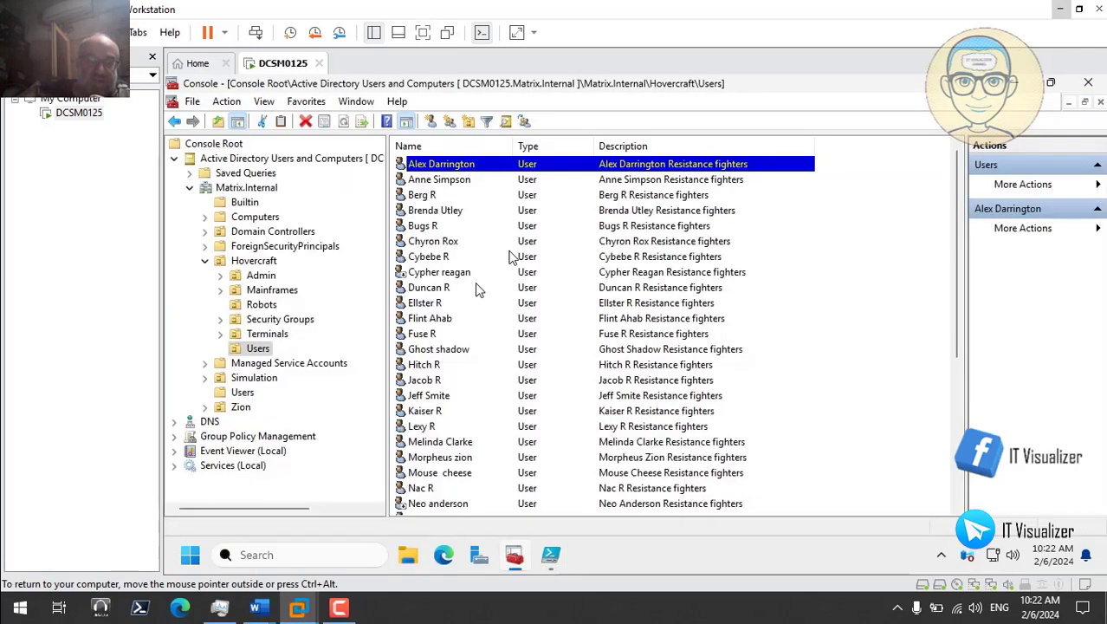
click(251, 188)
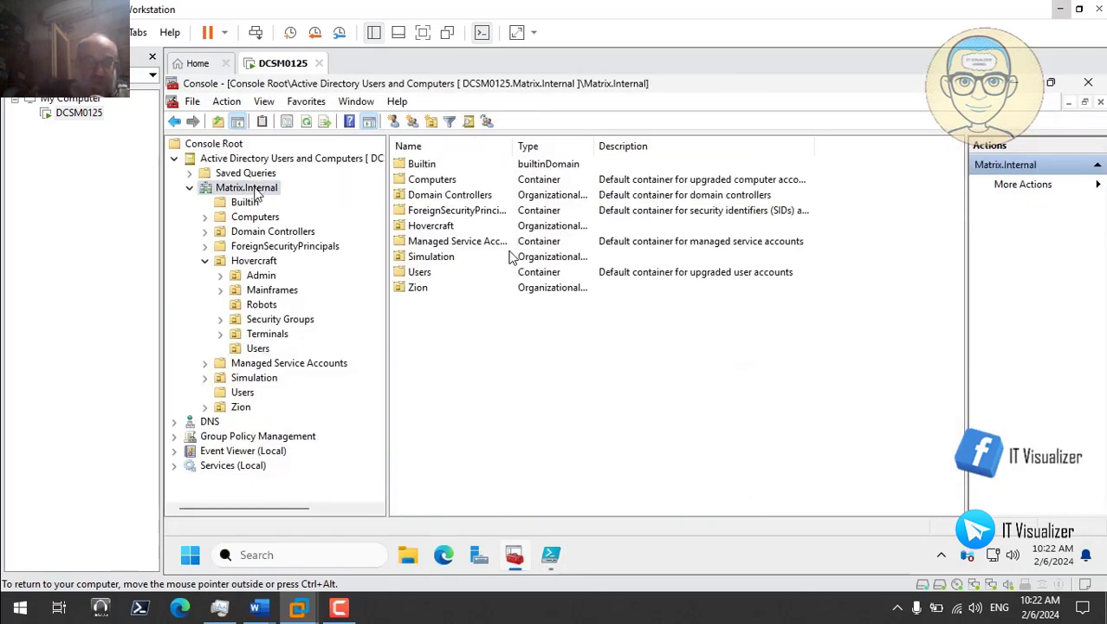
right_click(257, 189)
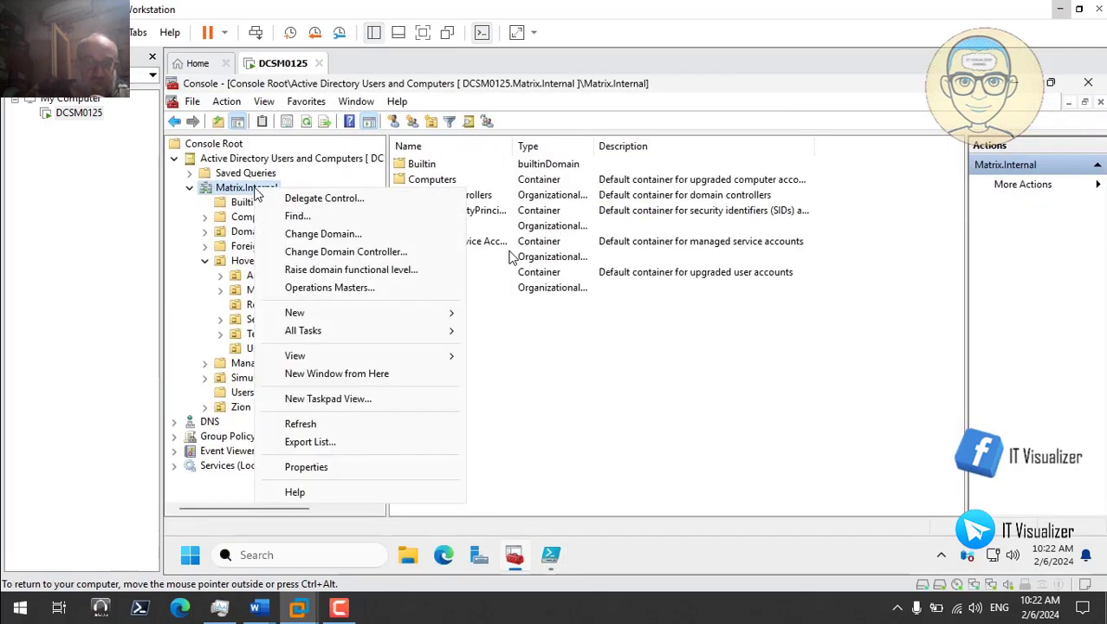
click(303, 424)
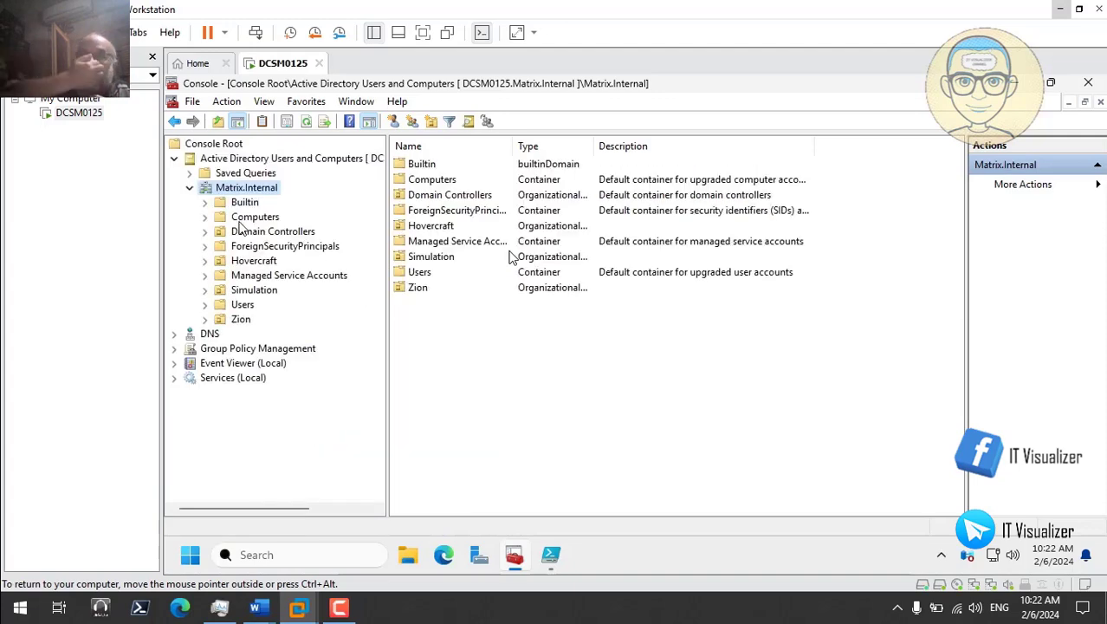
click(206, 261)
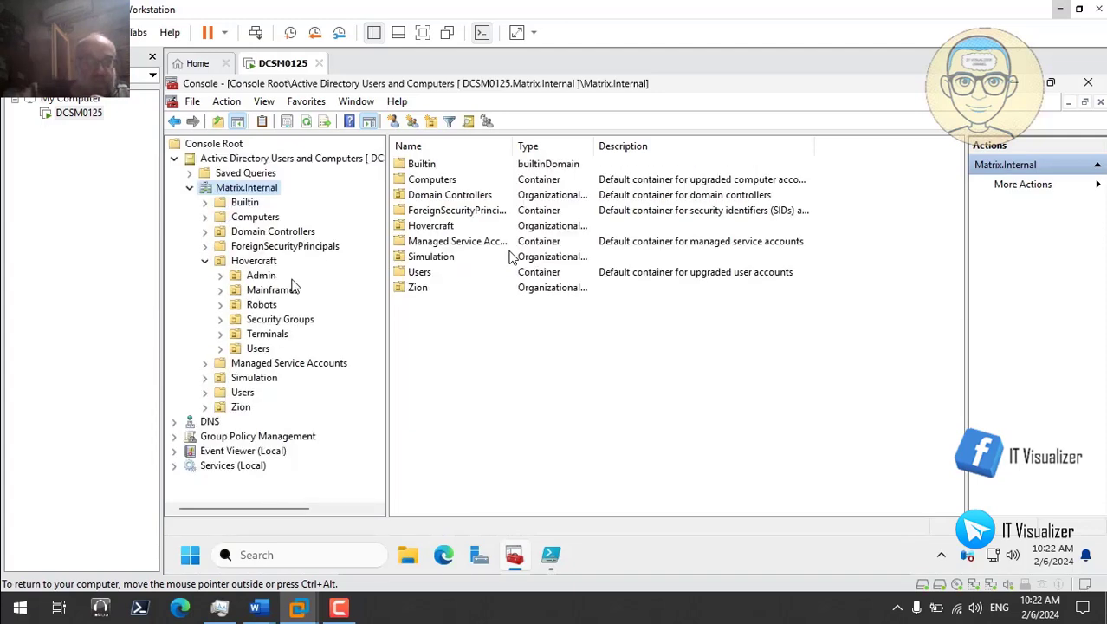
click(262, 276)
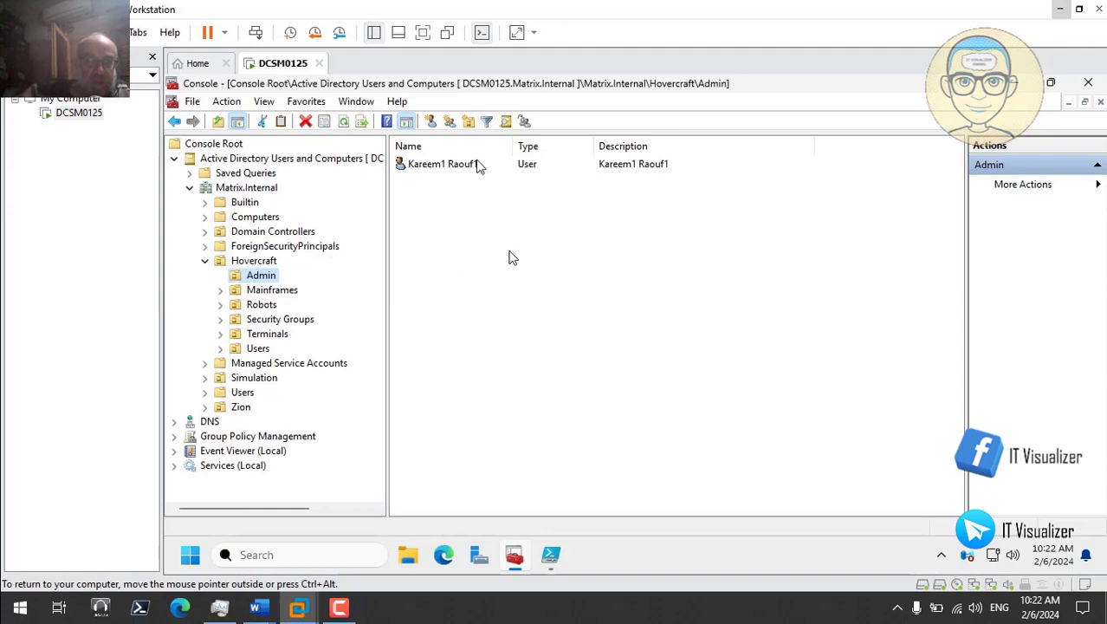
double_click(480, 166)
click(656, 182)
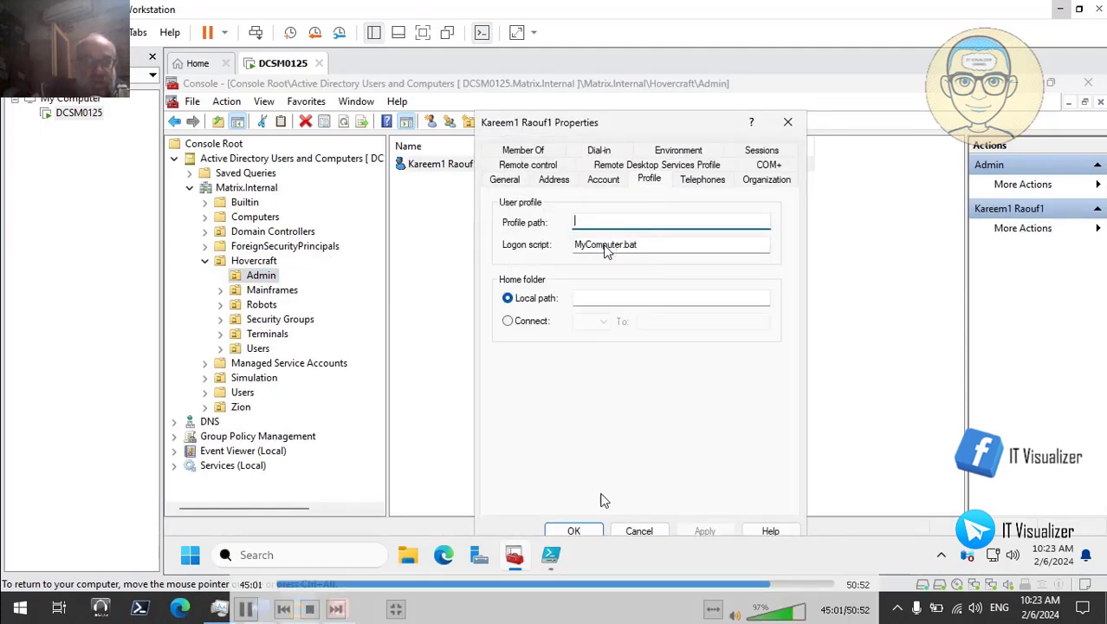
Step: Cancel the user's properties and close the console, saving its settings
click(639, 530)
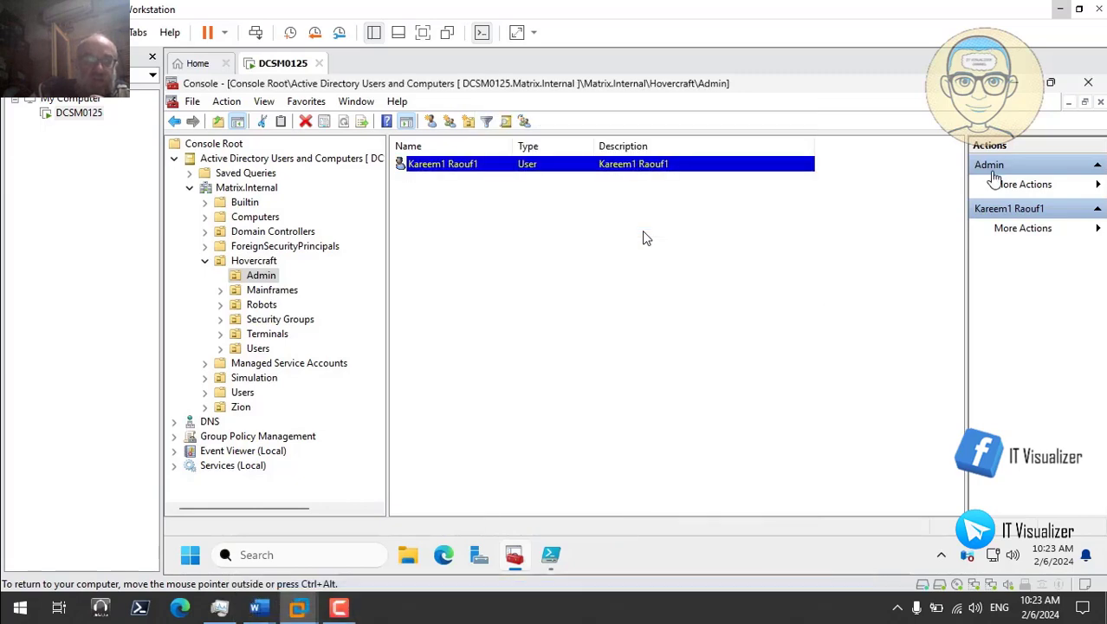
click(1089, 84)
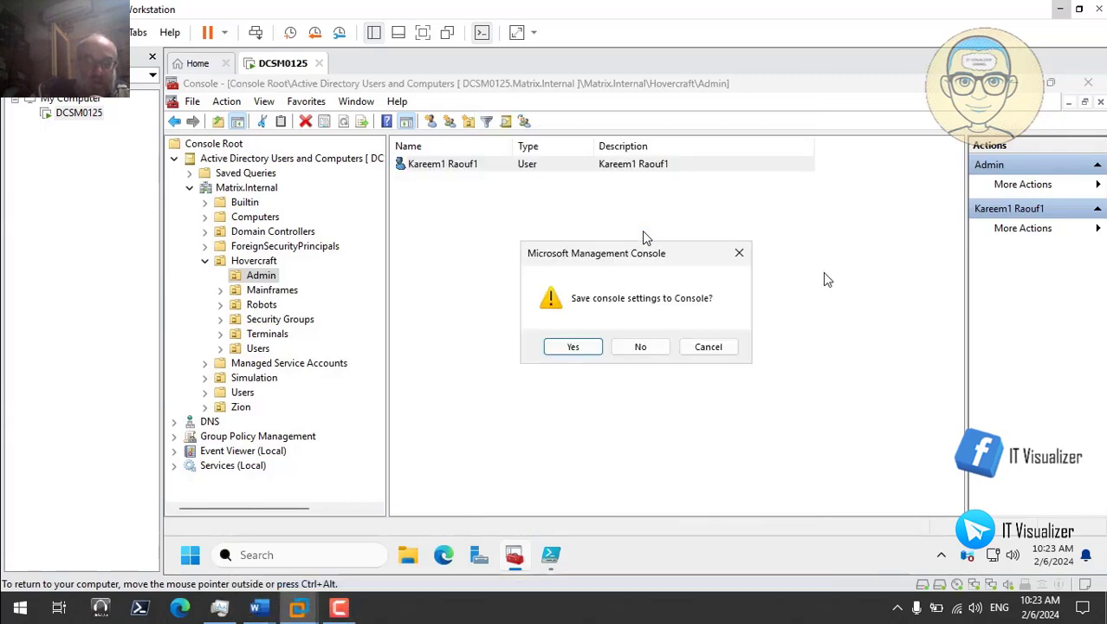
click(577, 350)
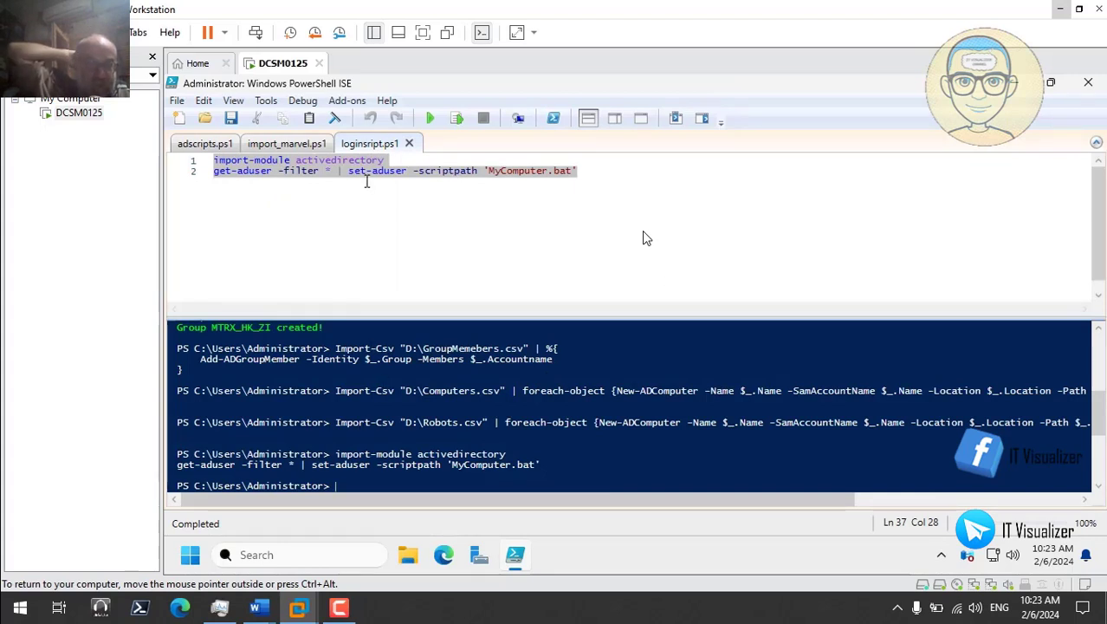
Step: Close the loginsript.ps1, import_marvel.ps1 and adscripts.ps1 tabs and exit PowerShell ISE
click(299, 147)
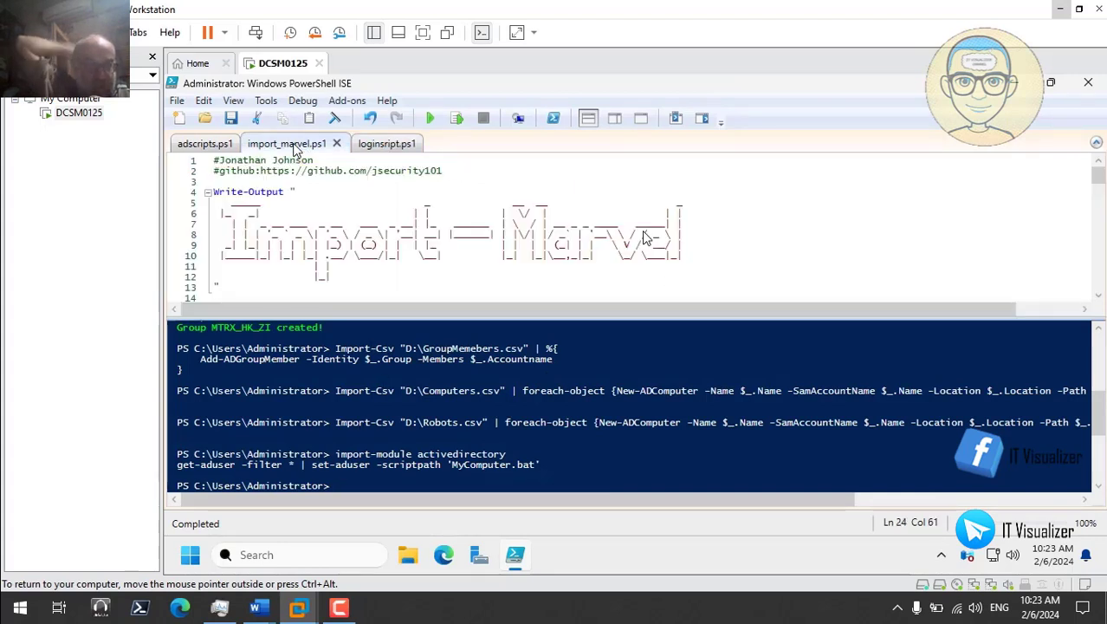
click(366, 148)
click(223, 149)
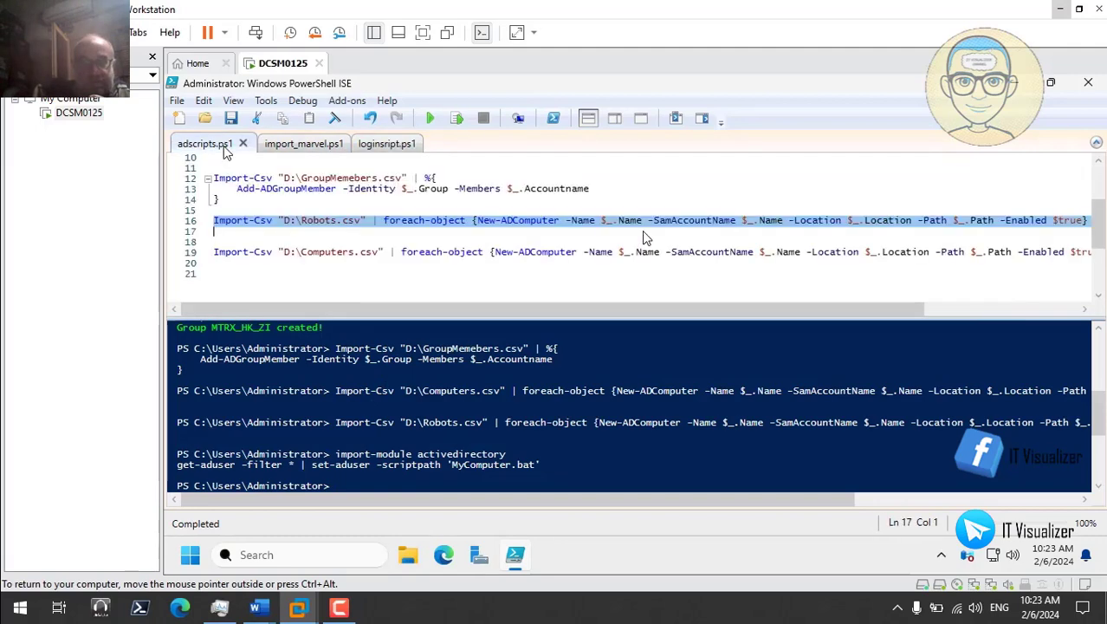
click(402, 145)
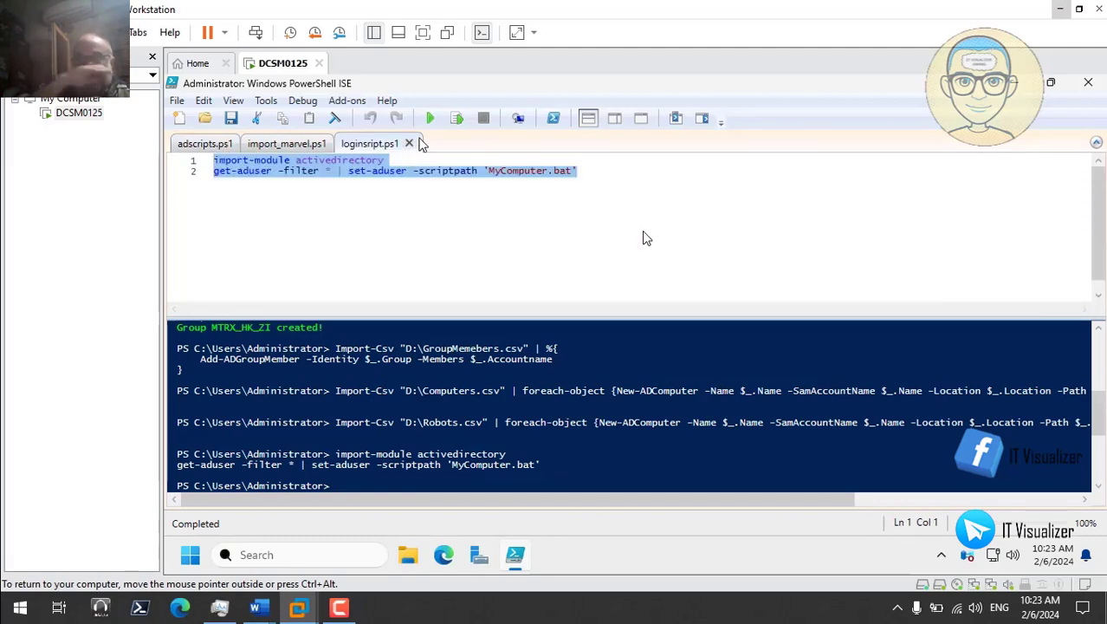
click(409, 144)
click(339, 144)
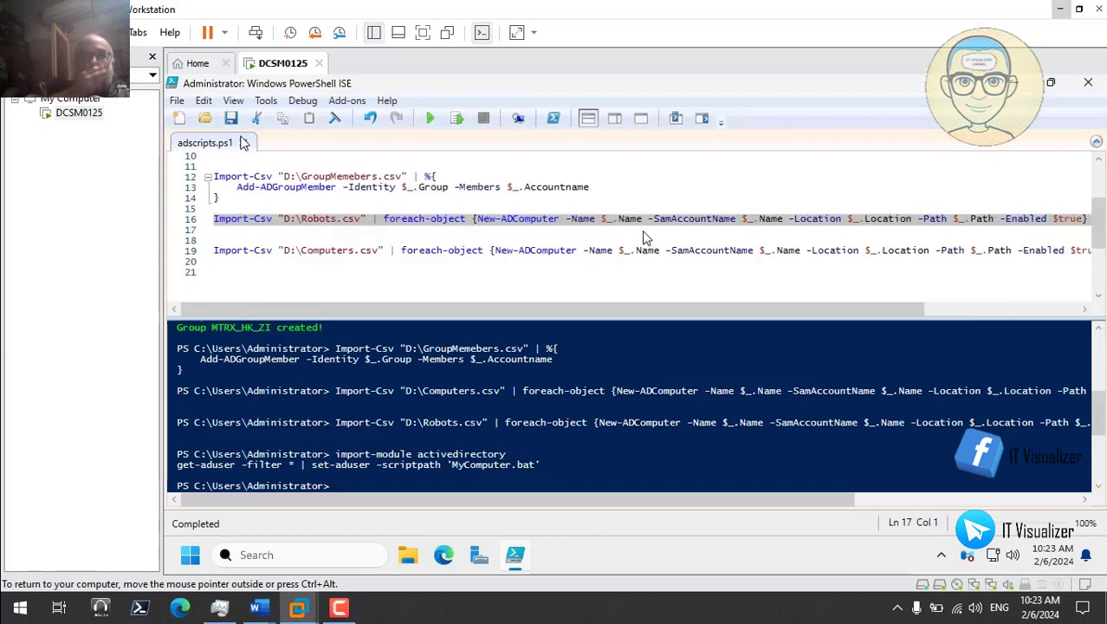
click(244, 143)
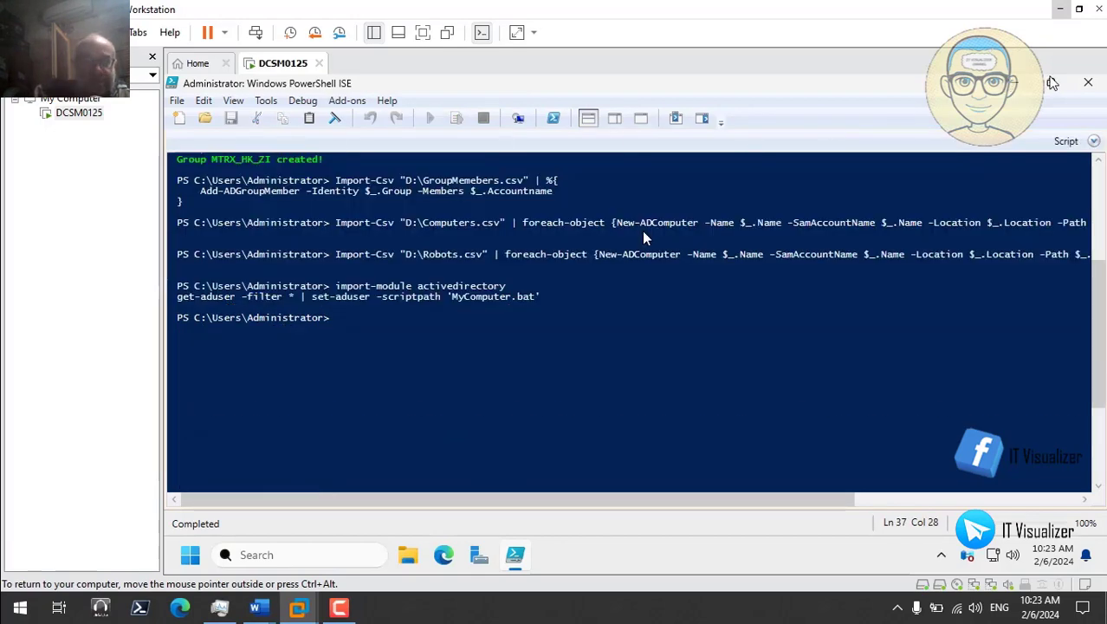
click(1088, 83)
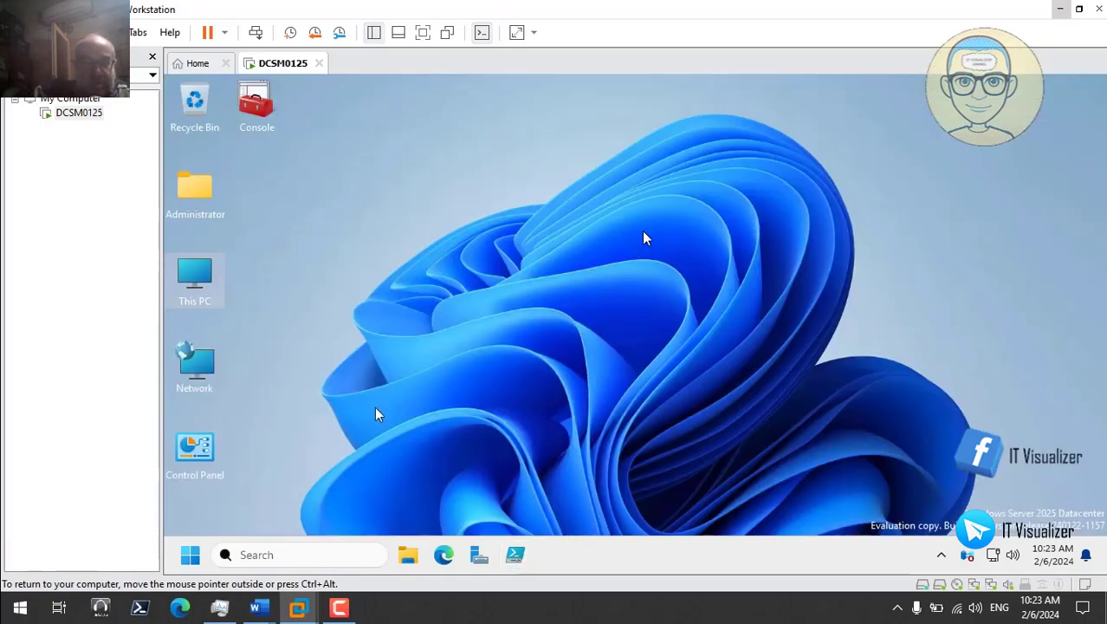
Step: Restart the server from the Start context menu, continuing past the shutdown reason prompt
right_click(191, 555)
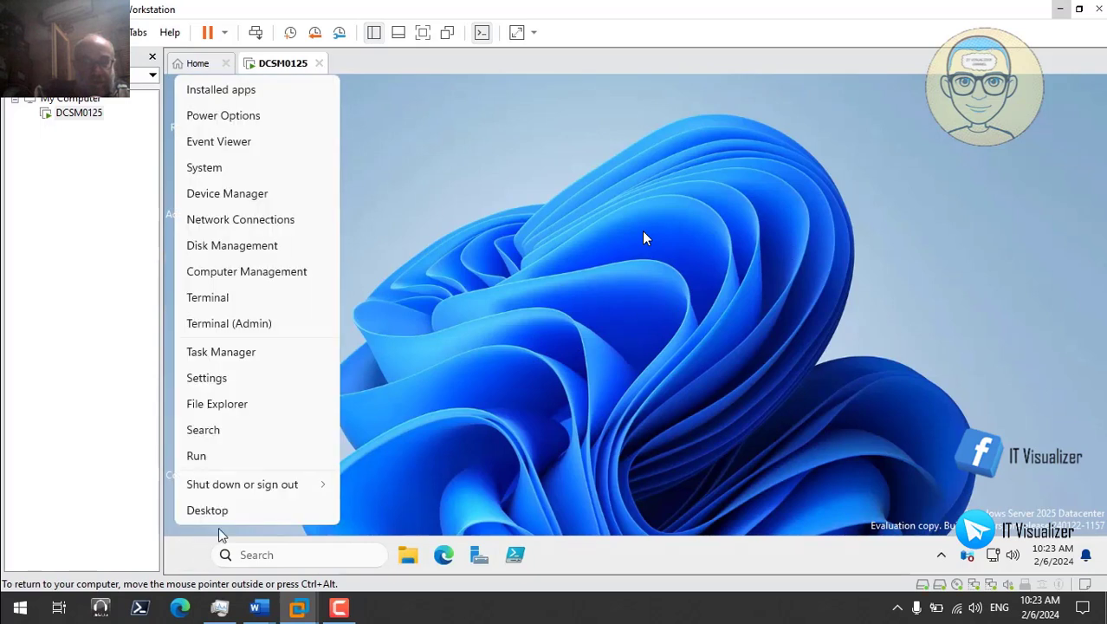
mouse_move(267, 488)
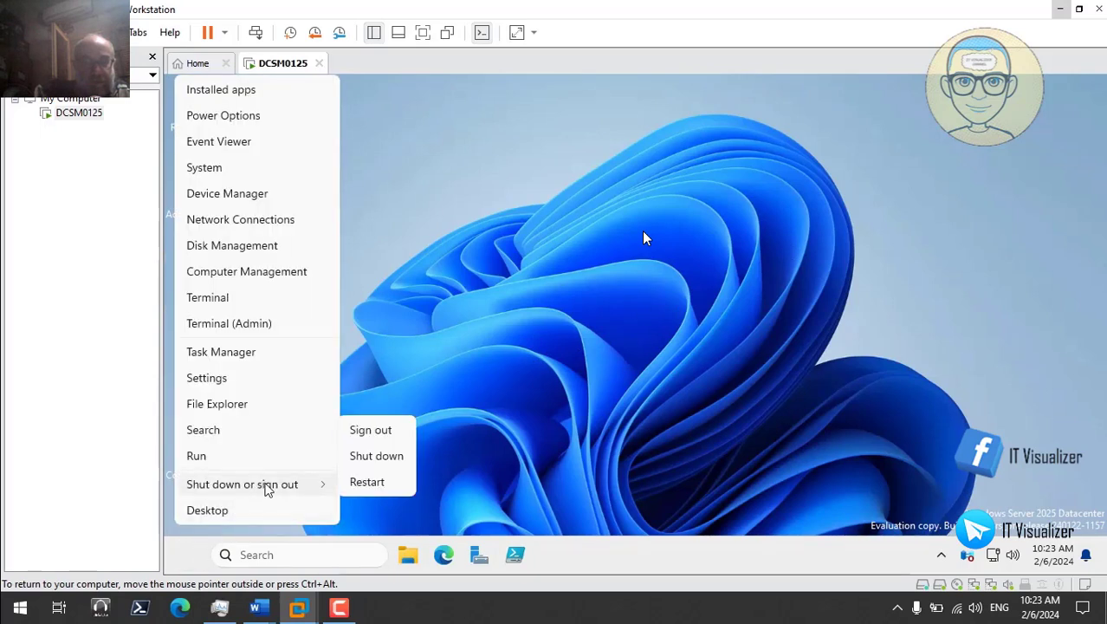
click(357, 483)
click(427, 506)
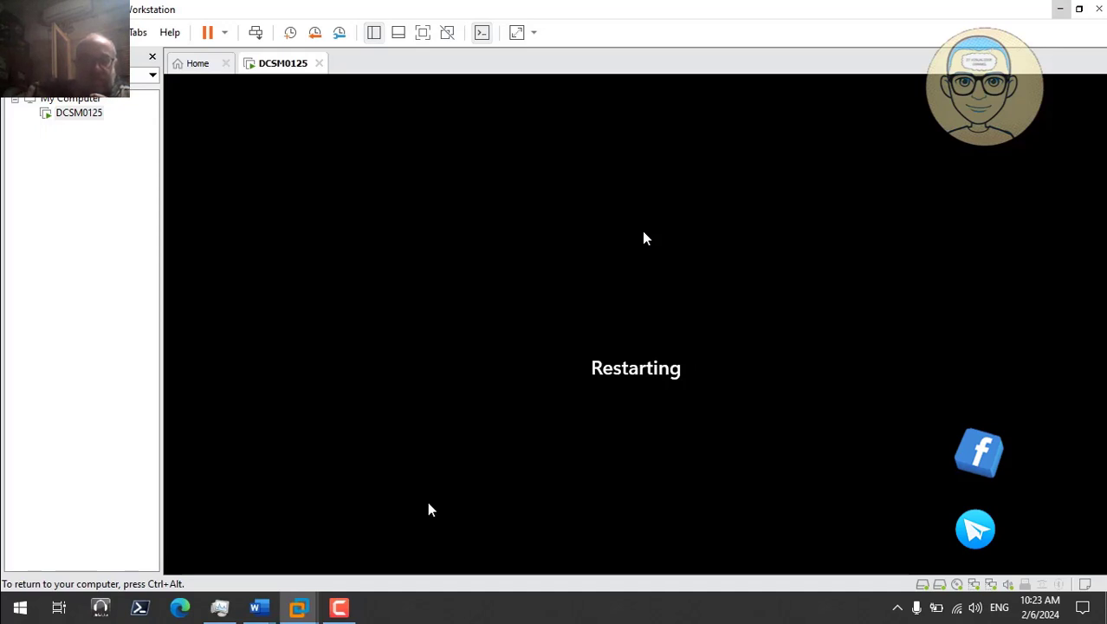
Step: Restart the DCSM0125 guest from VMware's power menu and confirm Restart
key(ctrl+alt)
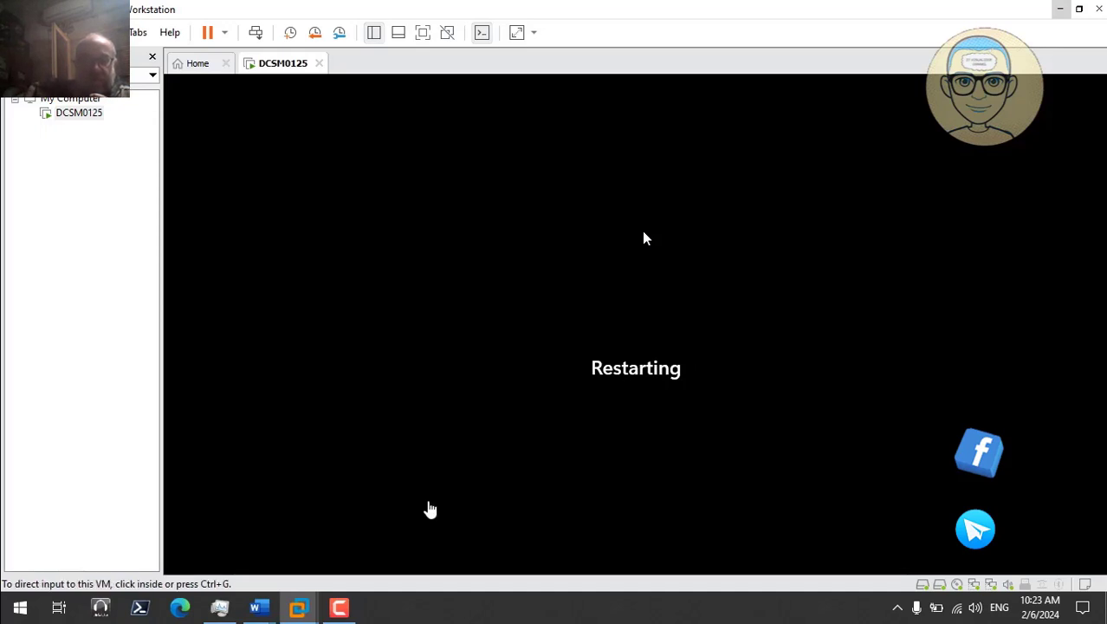
click(225, 34)
click(279, 117)
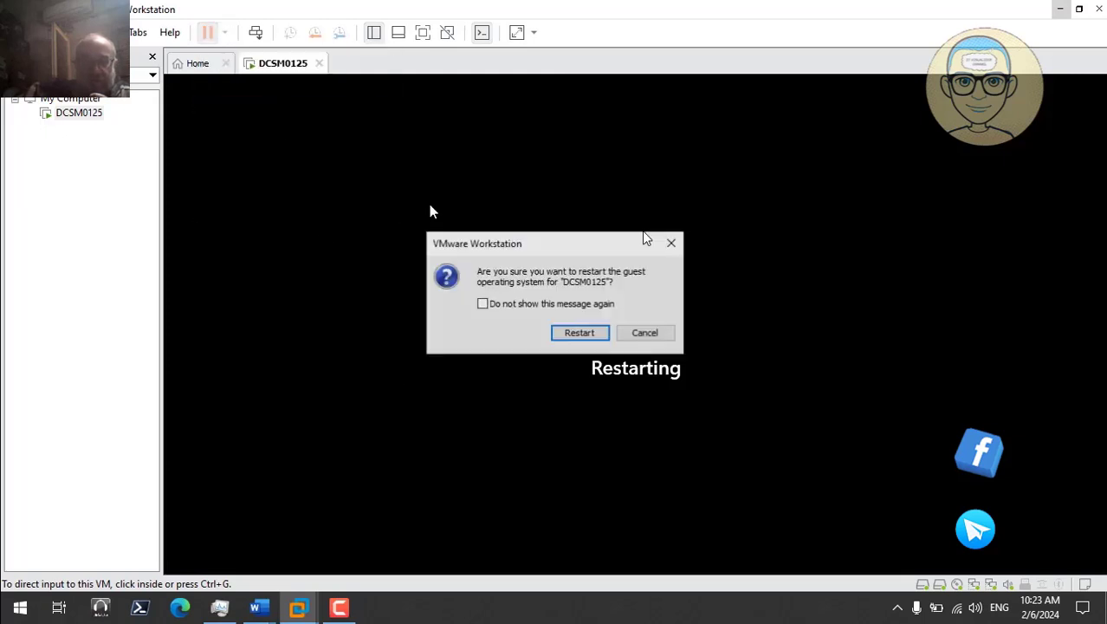
click(585, 338)
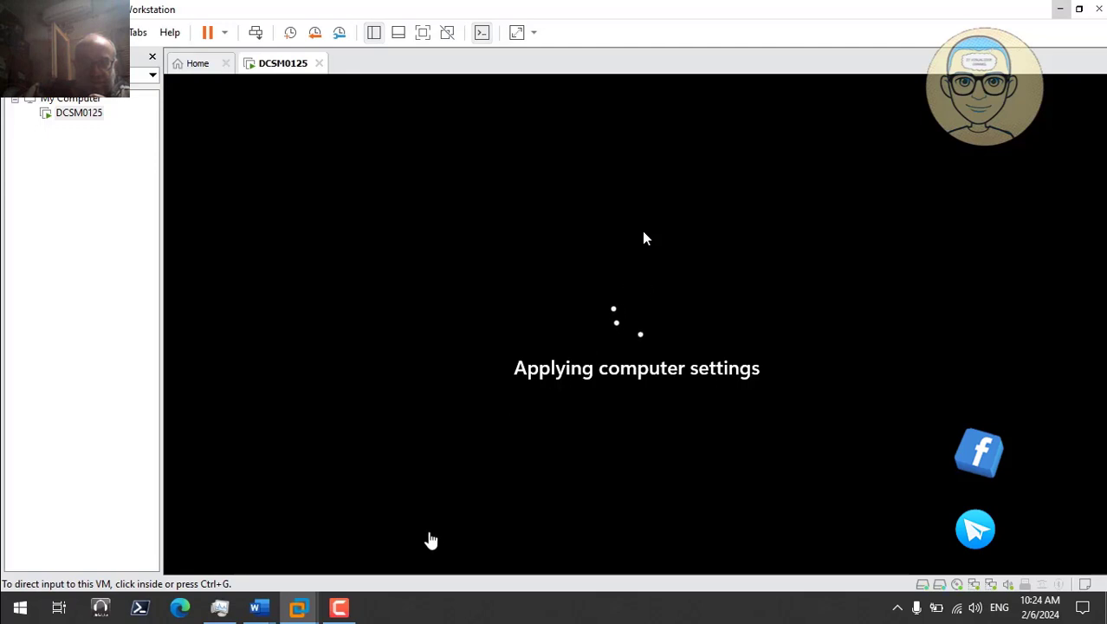
Step: Sign in as Other user with the test domain user's name and password
click(345, 607)
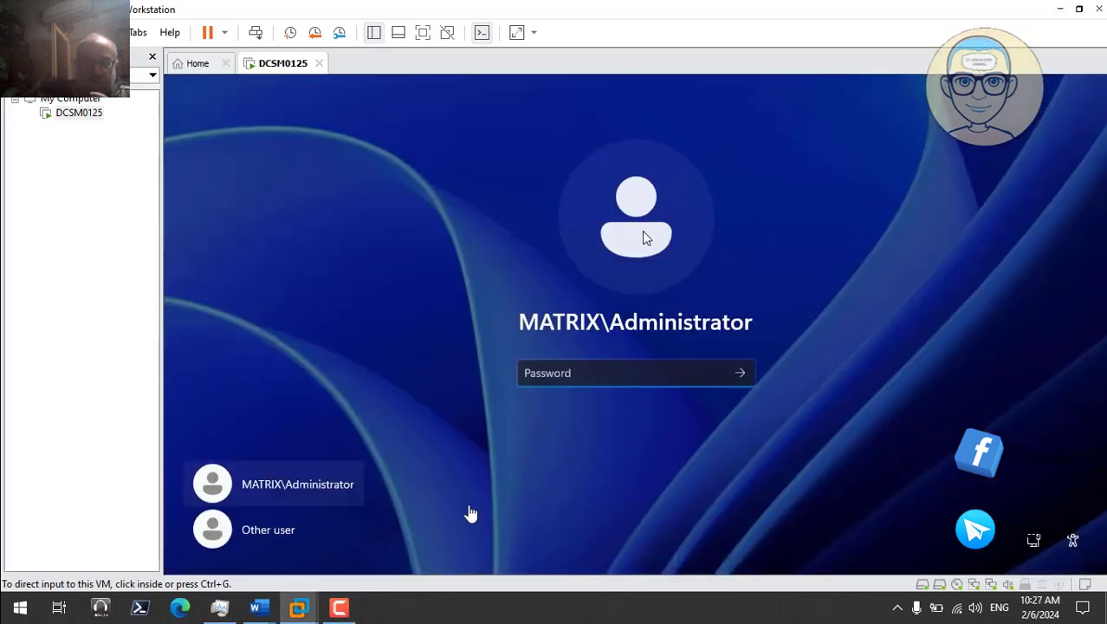
click(303, 530)
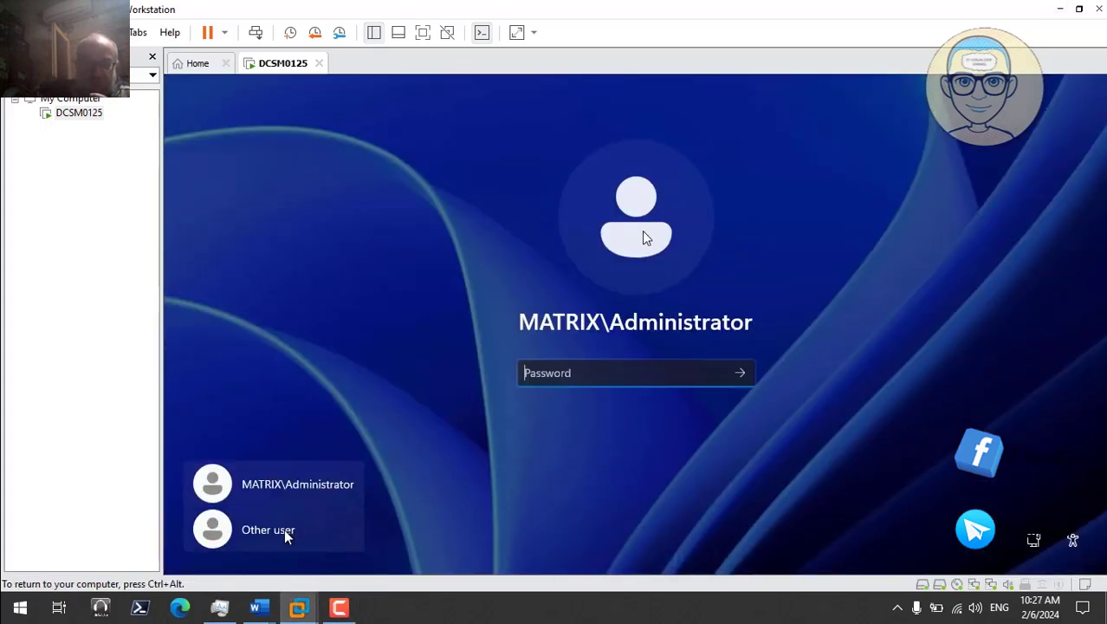
click(282, 530)
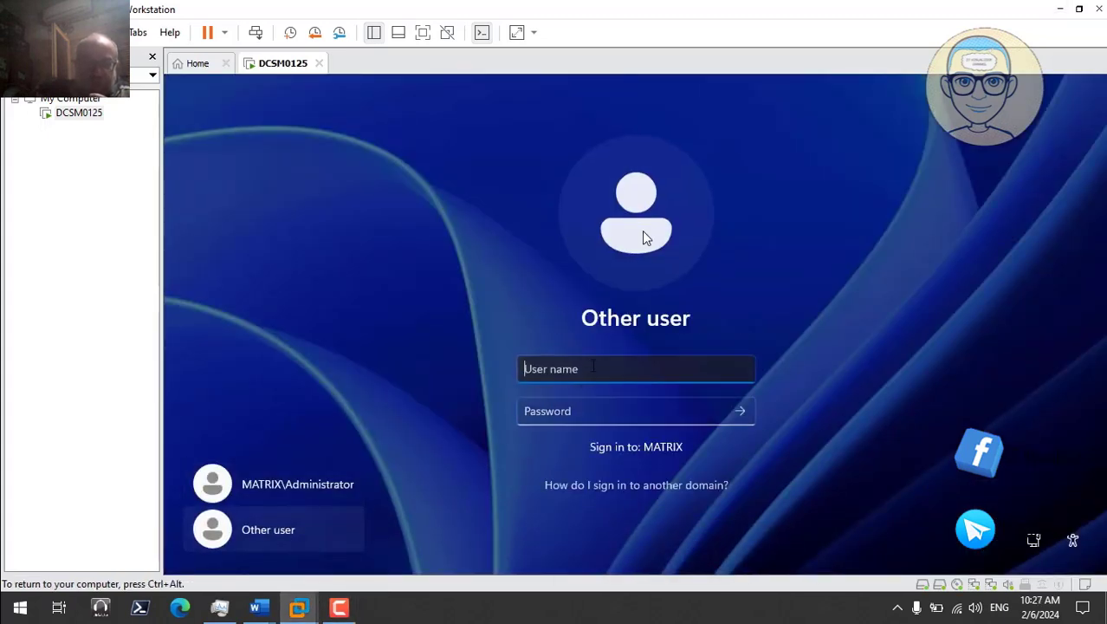
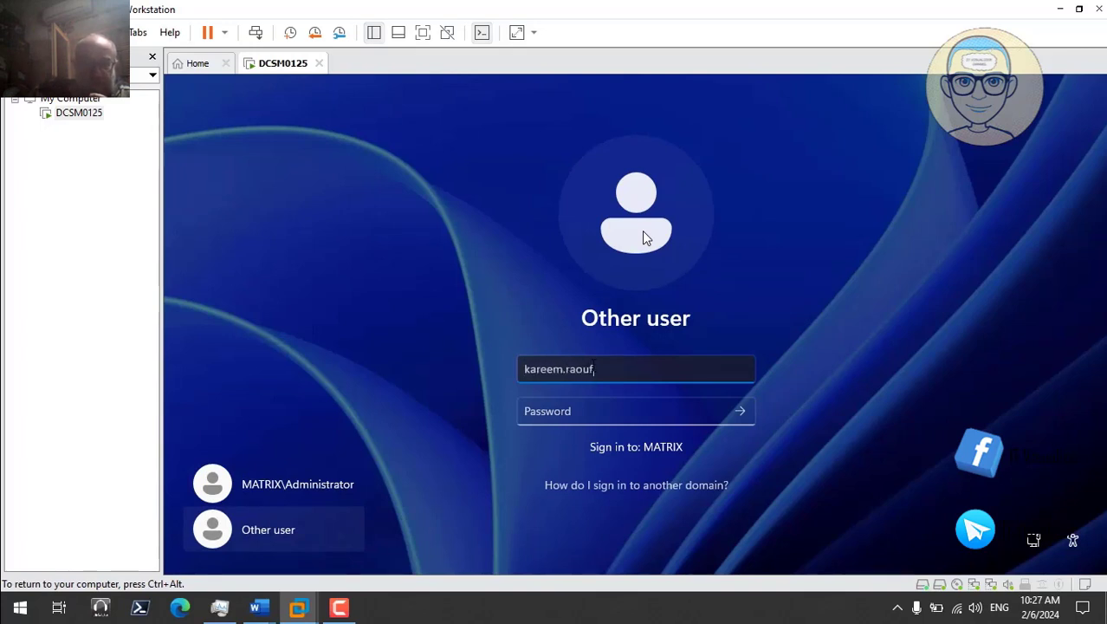
key(Tab)
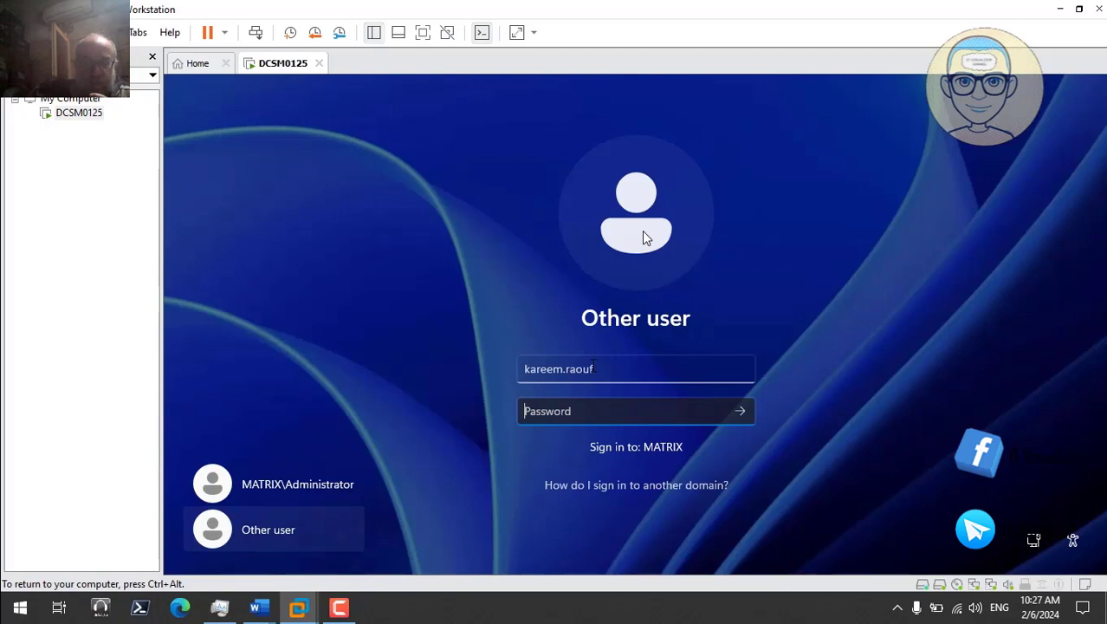
text(P)
key(Return)
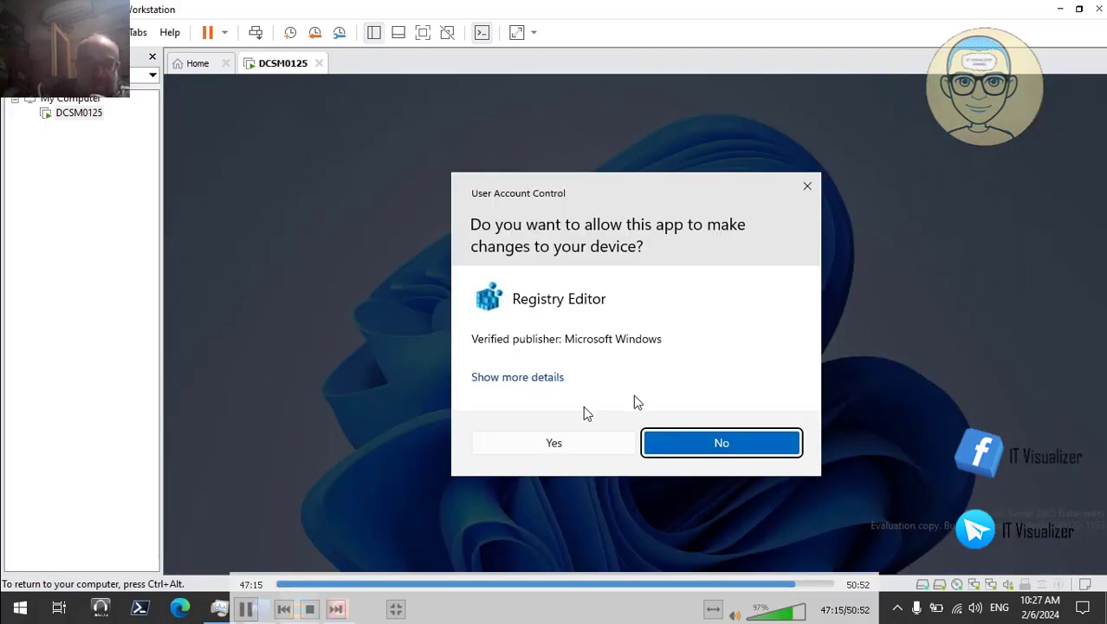
Step: Approve the Registry Editor permission prompt in the recorded server session
click(568, 443)
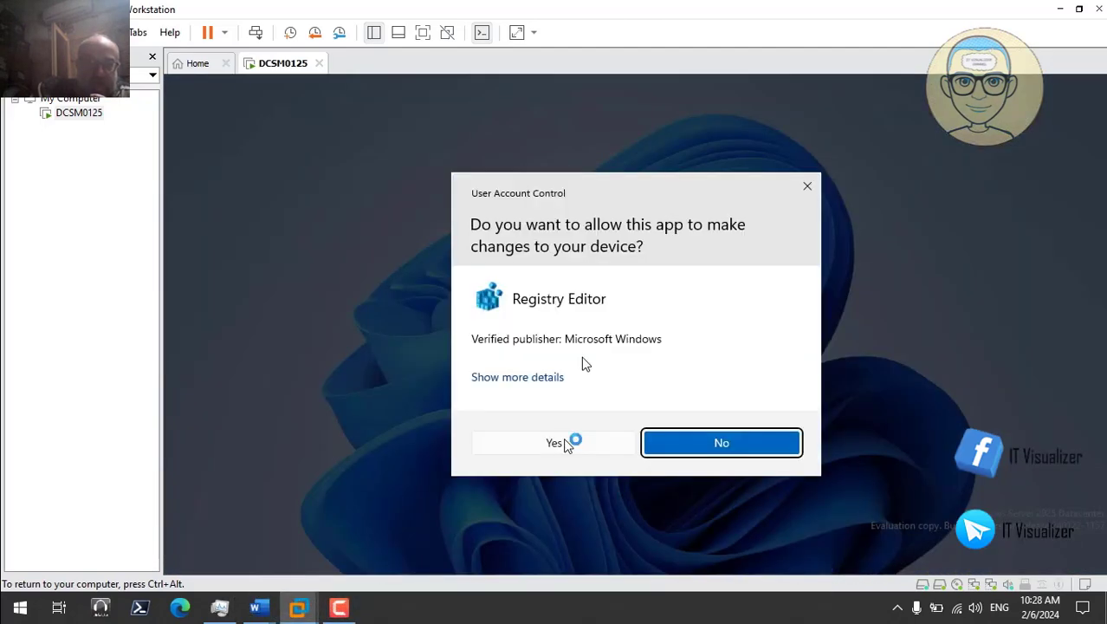
click(568, 442)
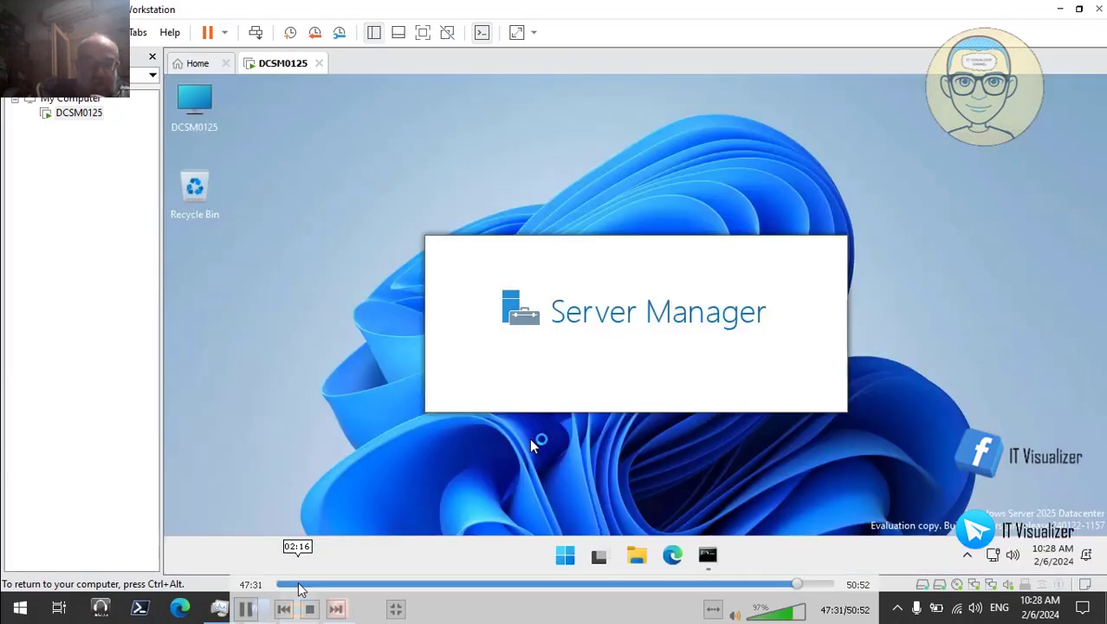
click(299, 584)
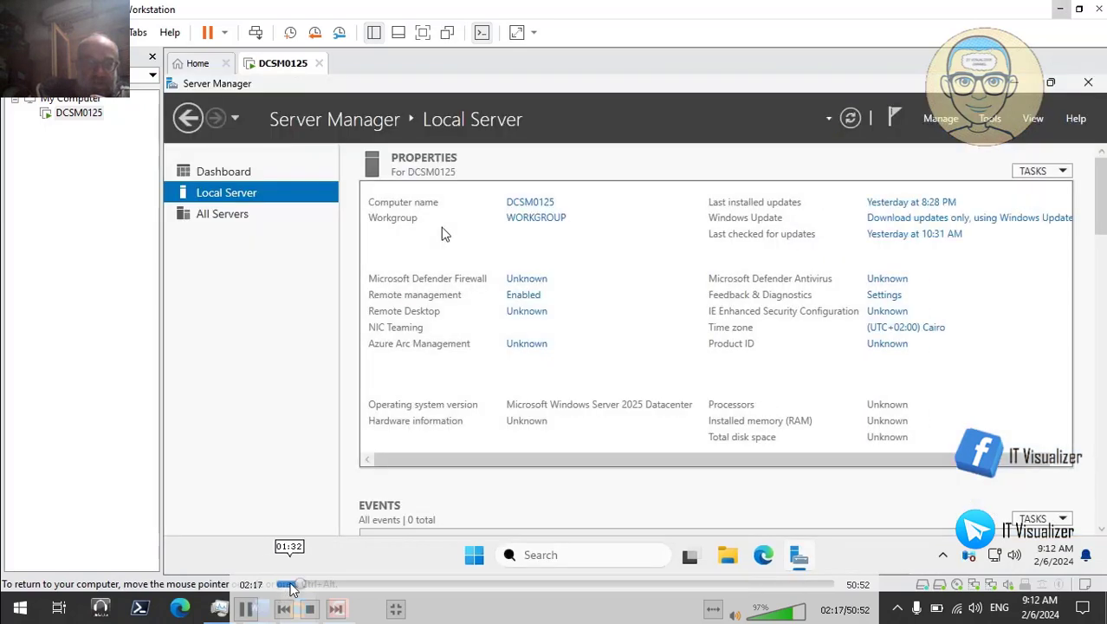
click(293, 588)
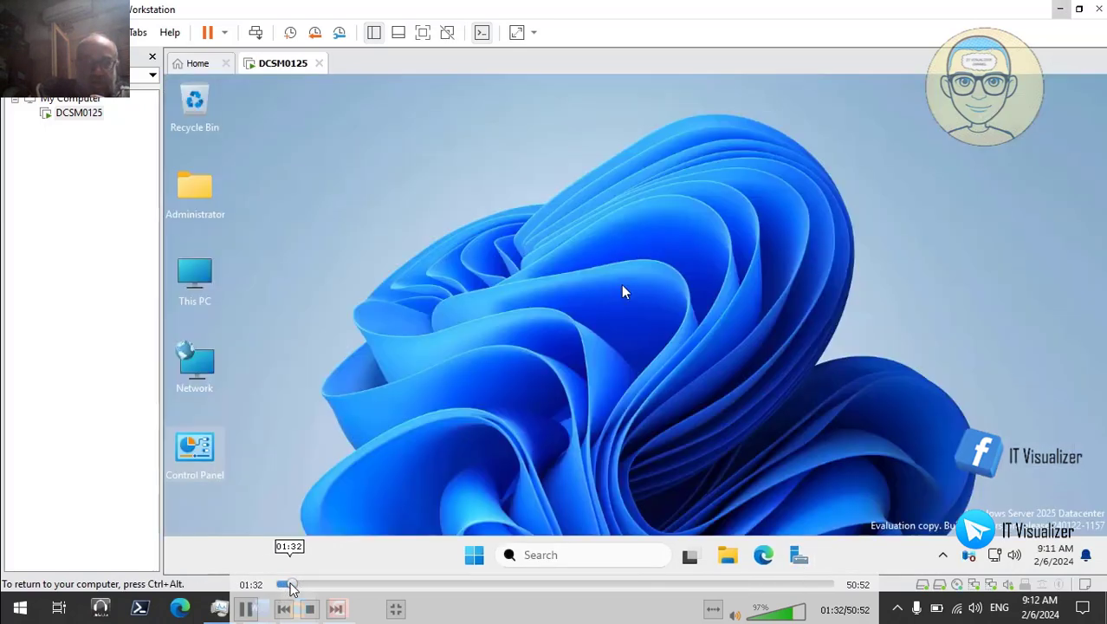
Step: Skip the recording ahead past the test user's sign-in to Server Manager loading
click(725, 584)
click(753, 586)
click(770, 586)
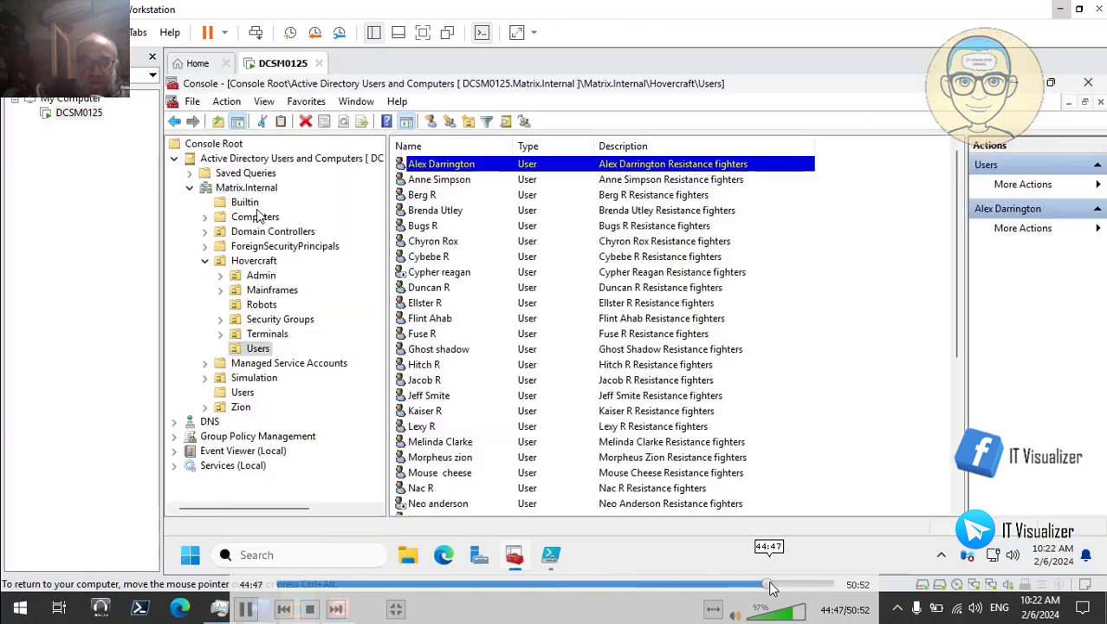
click(788, 586)
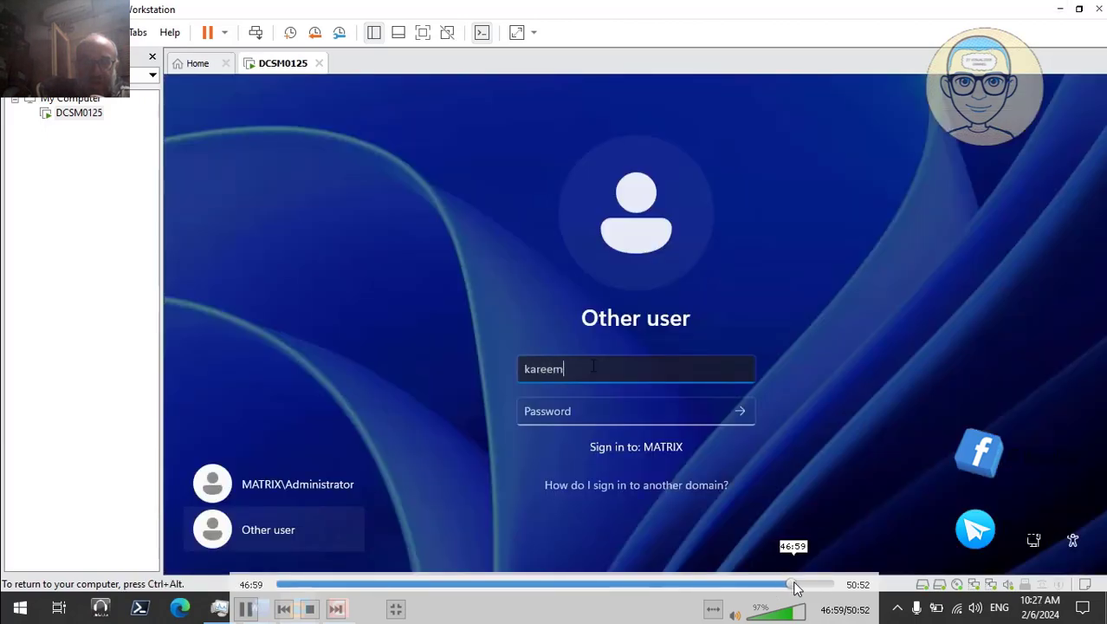
click(799, 583)
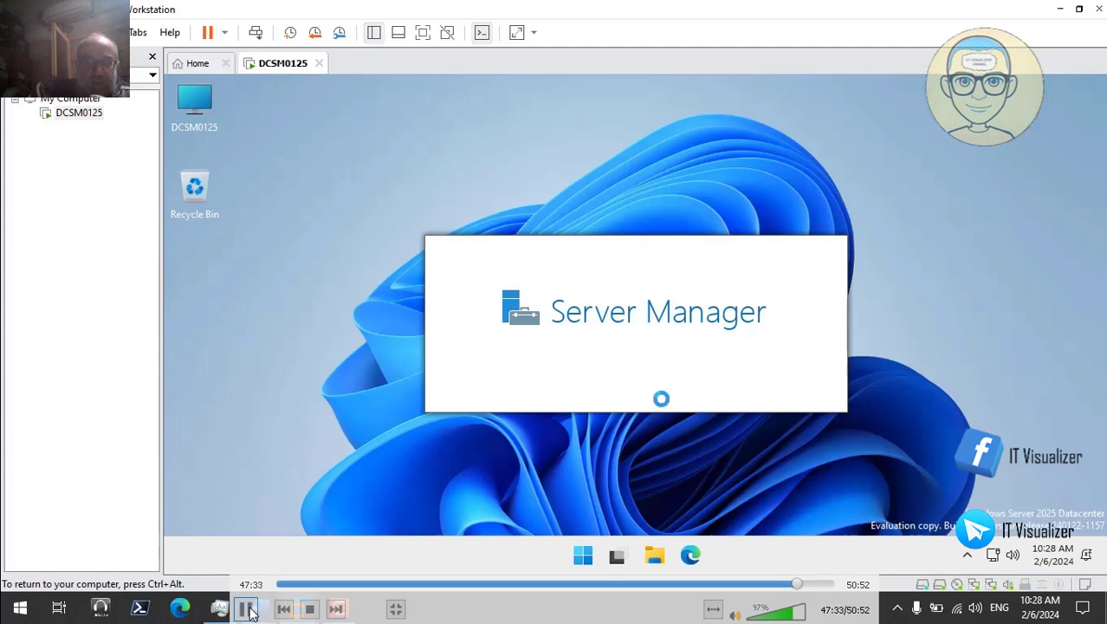
Step: Pause as Server Manager loads, then close it to reveal the desktop's DCSM0125 icon
click(247, 610)
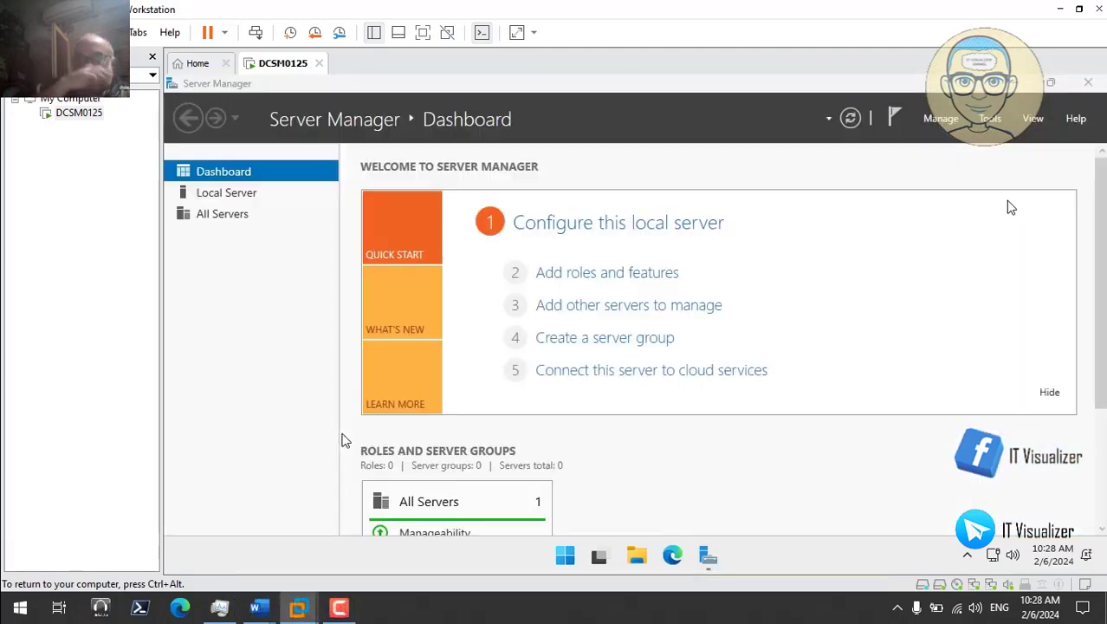
click(1088, 85)
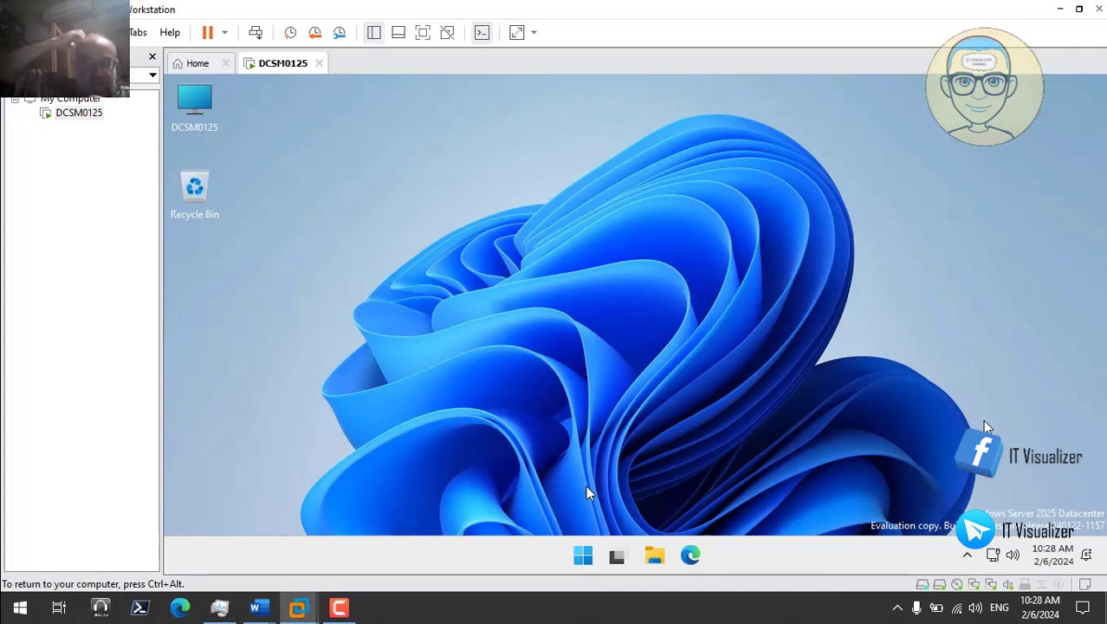
right_click(583, 557)
mouse_move(606, 485)
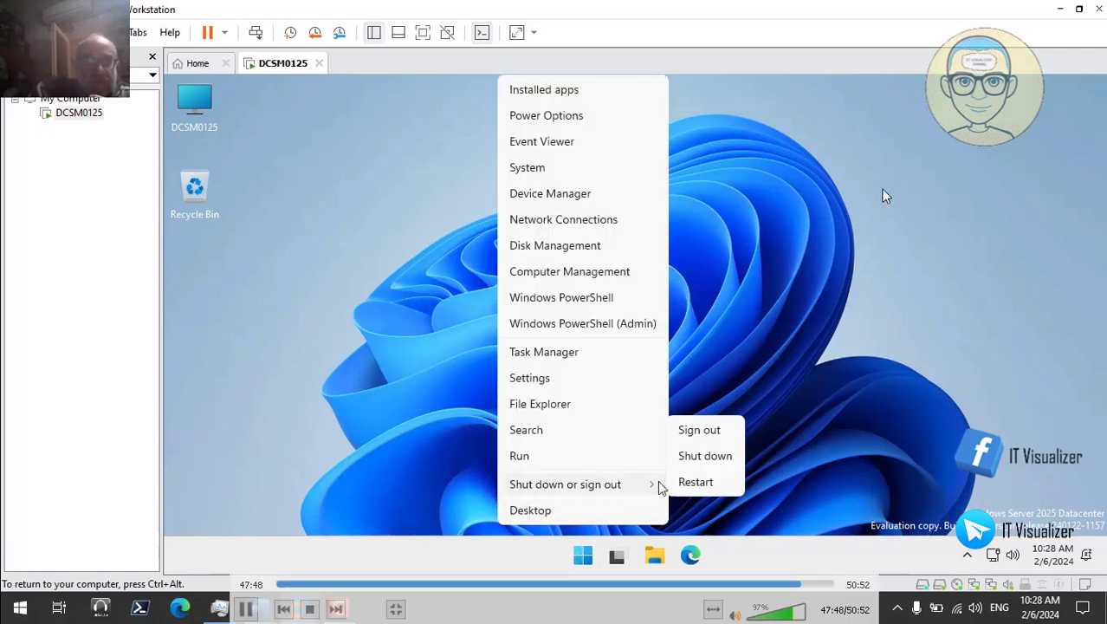
click(691, 483)
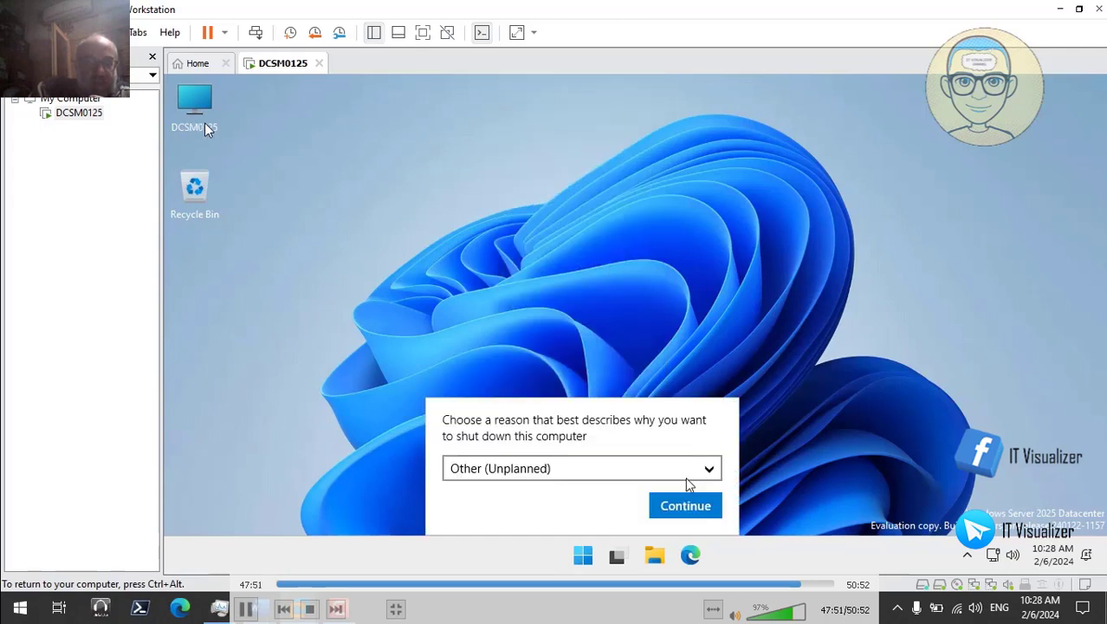
click(680, 507)
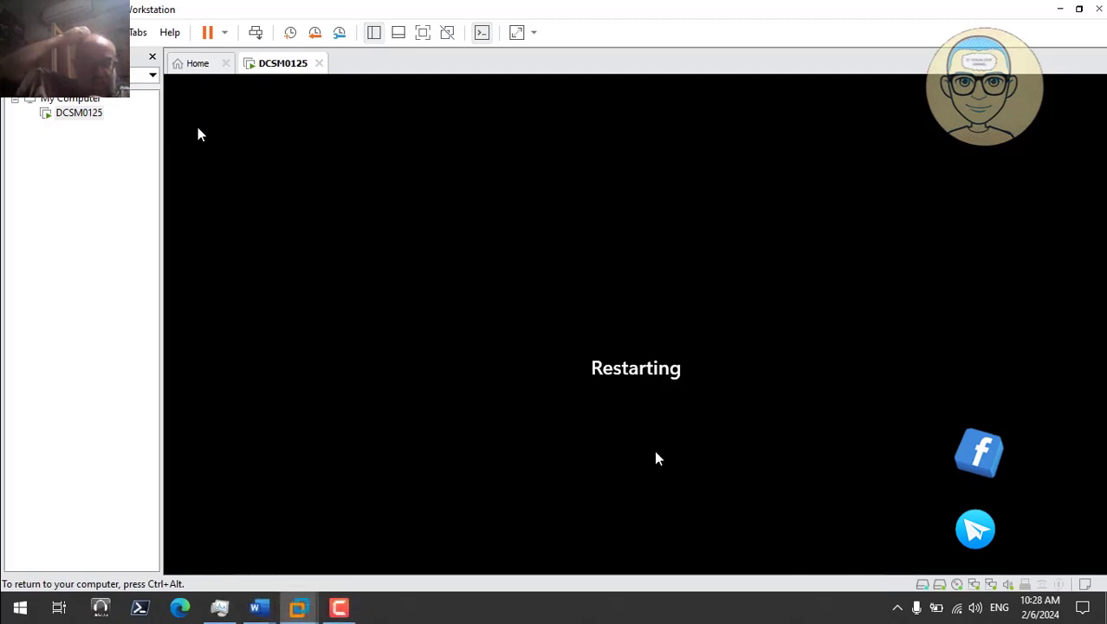
click(339, 607)
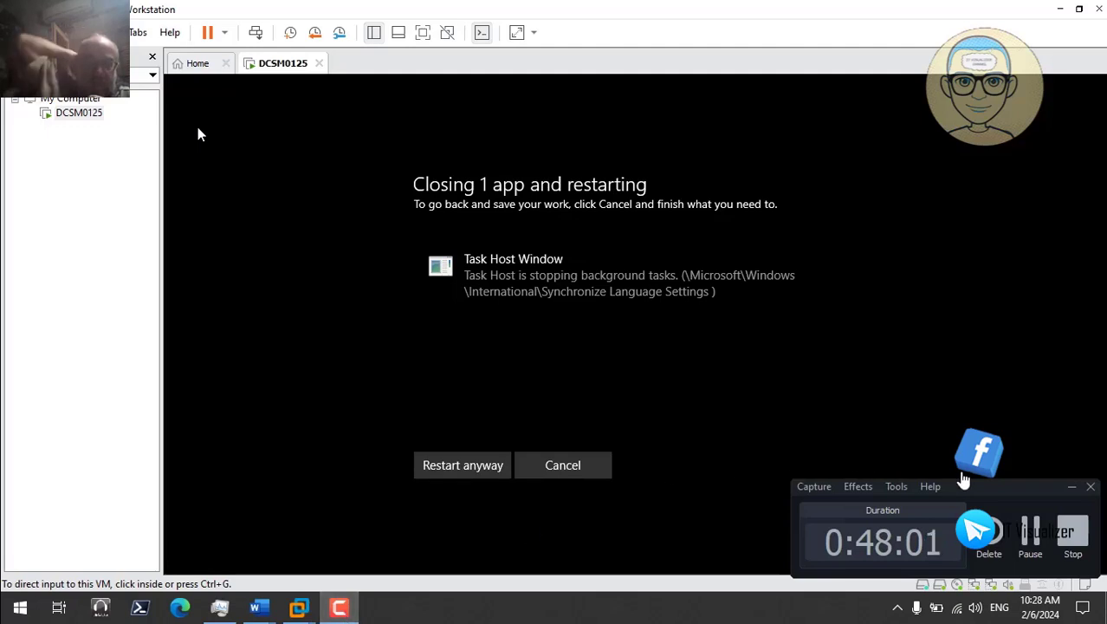
click(1071, 486)
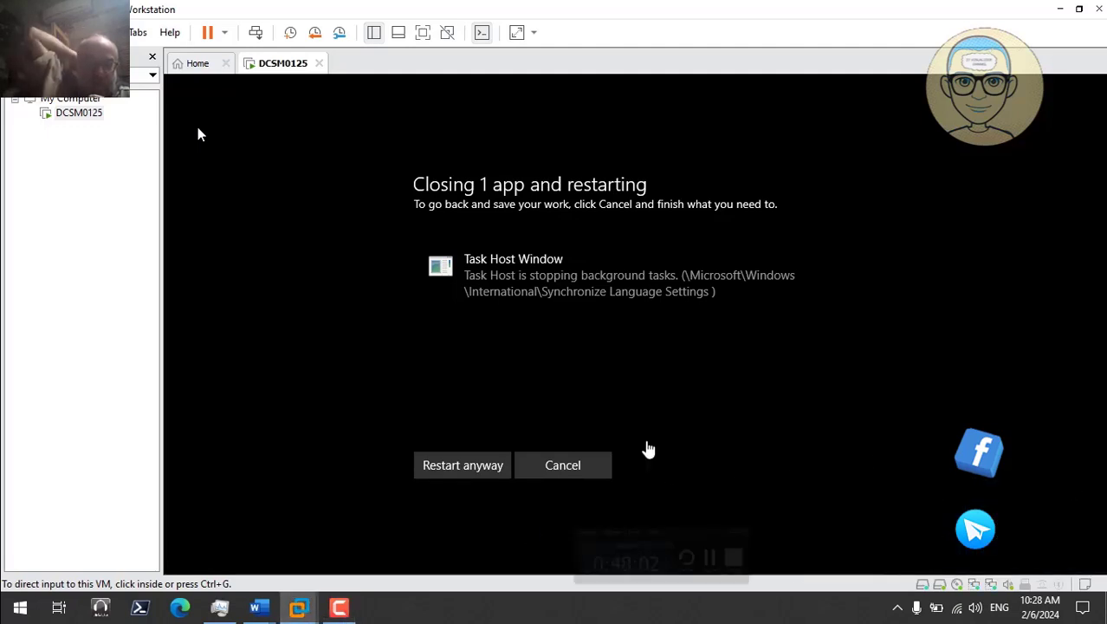
click(571, 463)
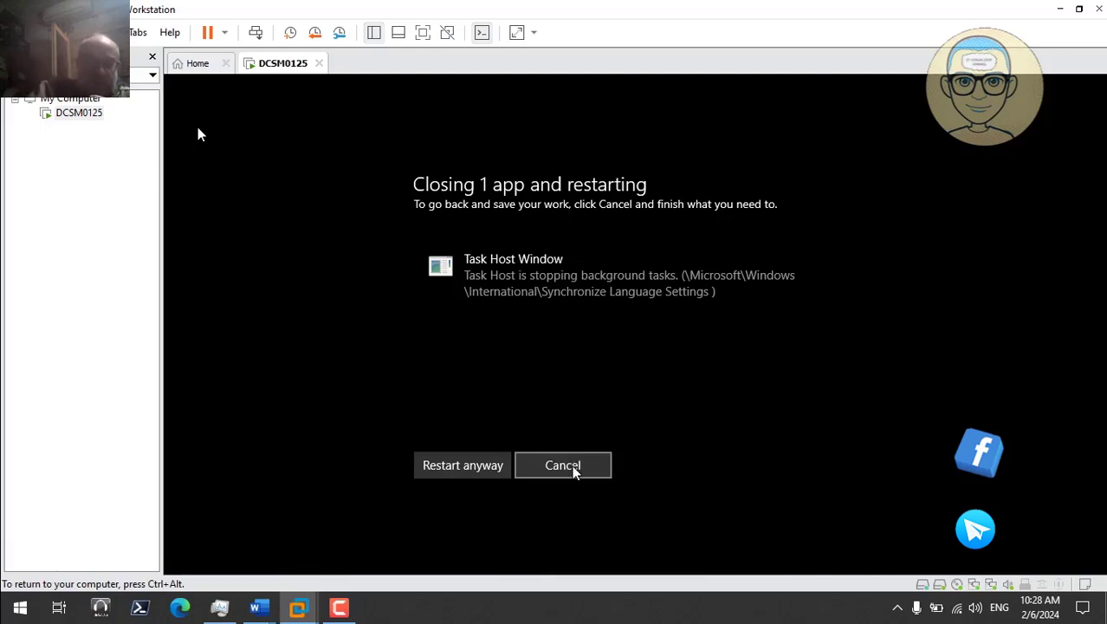
click(561, 468)
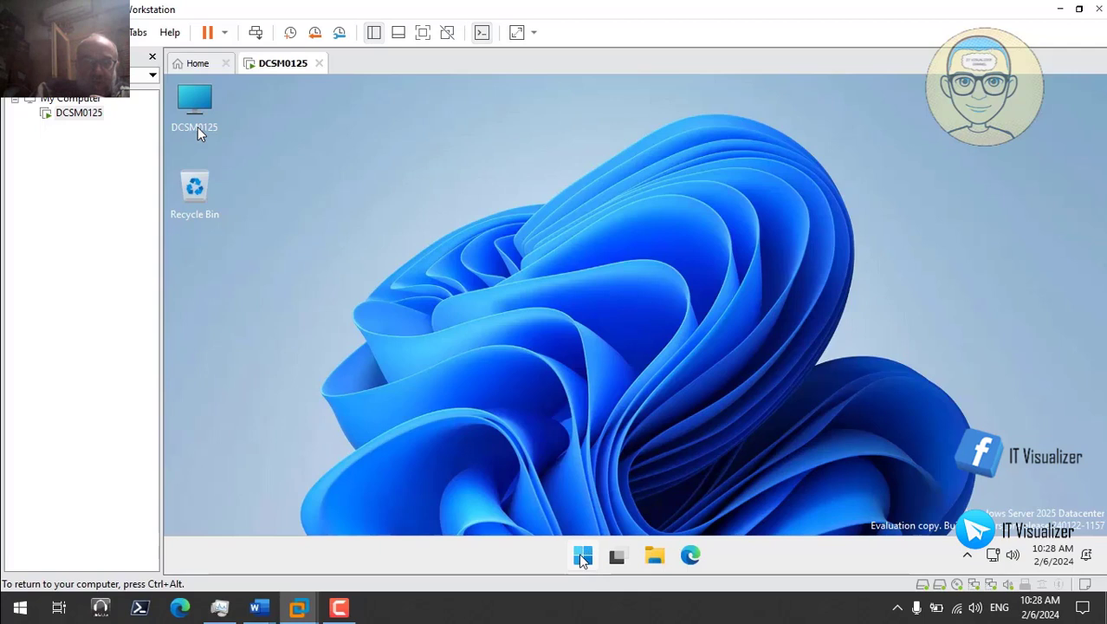
right_click(583, 559)
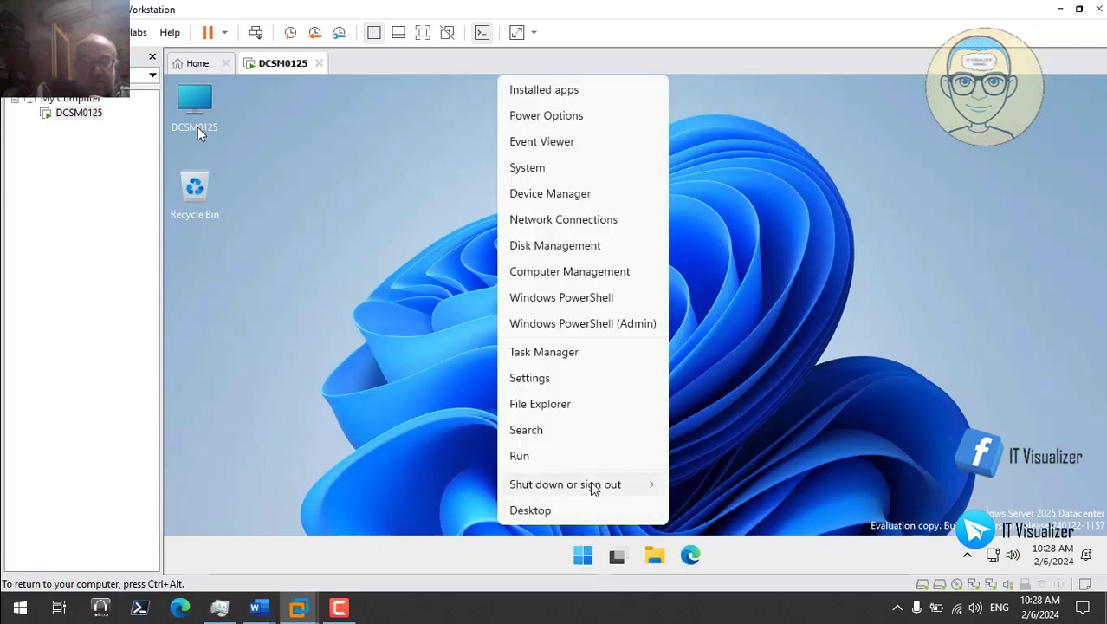
Step: Restart the server virtual machine, confirming the shutdown reason with Continue
mouse_move(594, 491)
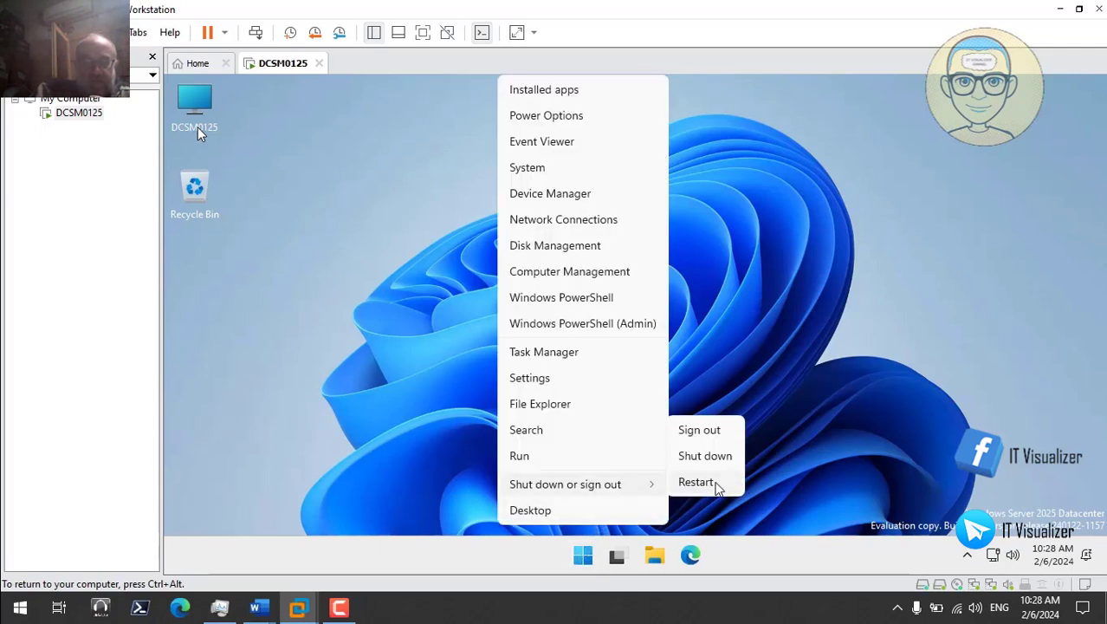
click(716, 488)
click(685, 505)
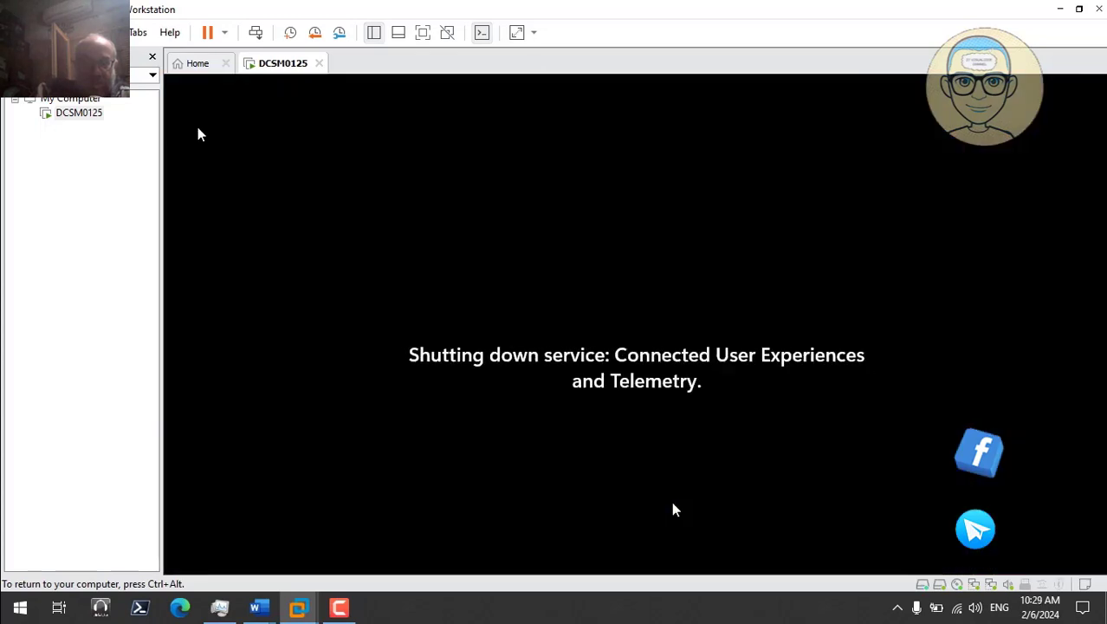
click(339, 607)
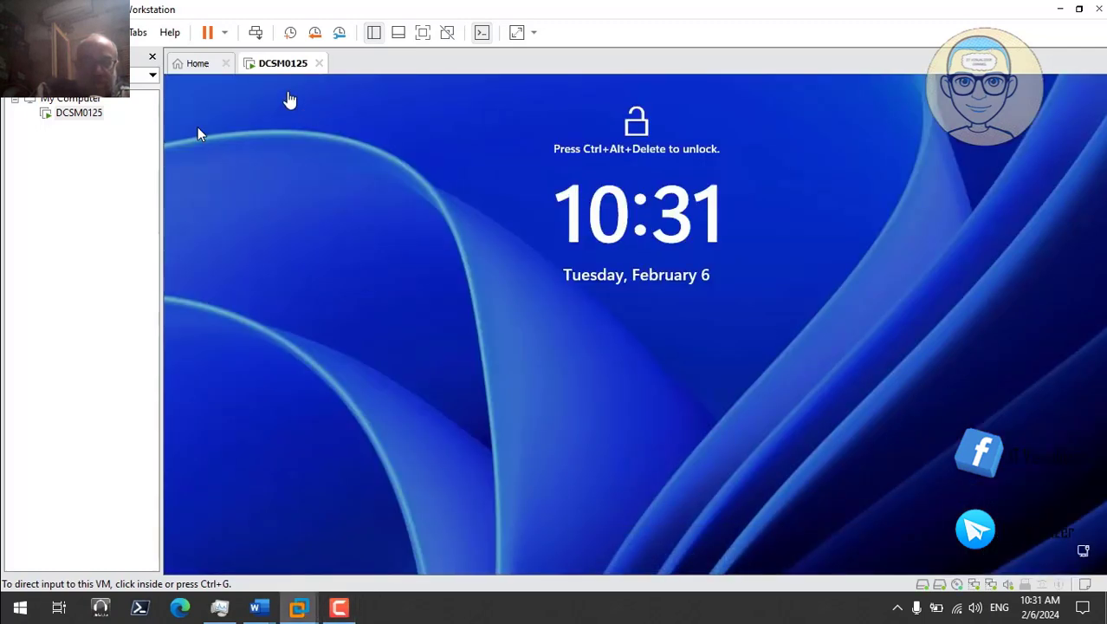
Step: Sign back in with the test user's password and release input to the host
click(256, 33)
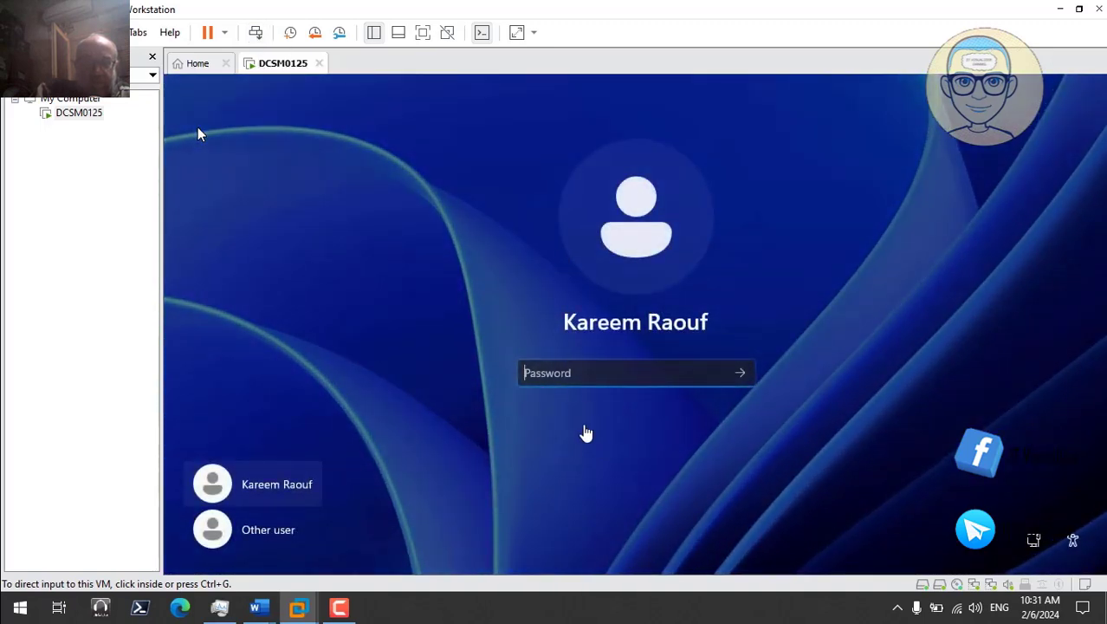
click(564, 371)
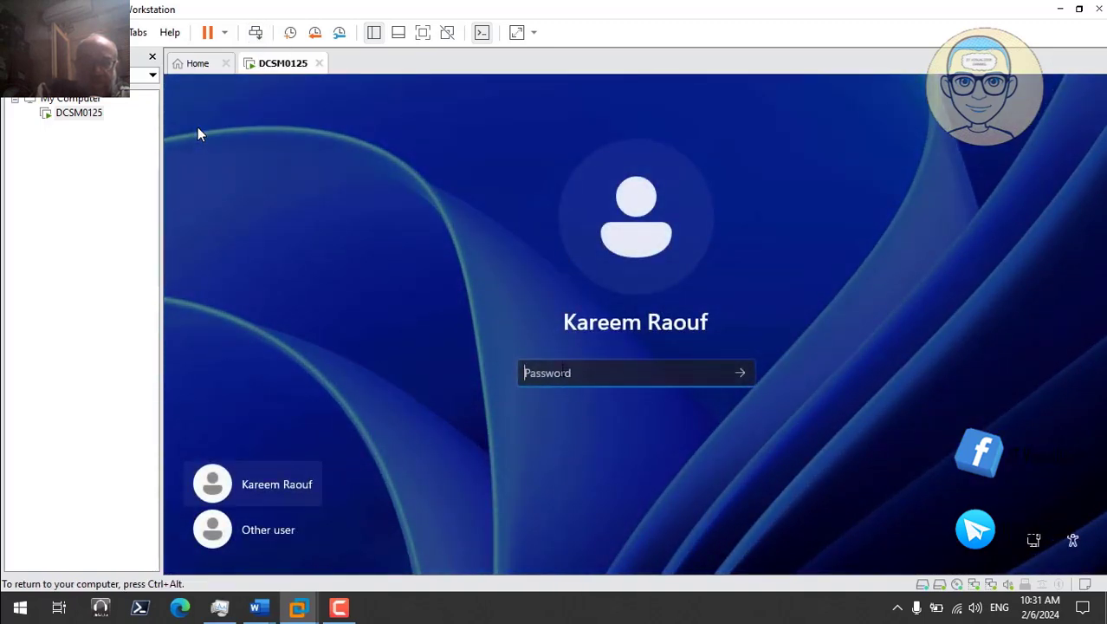
text(•)
key(Return)
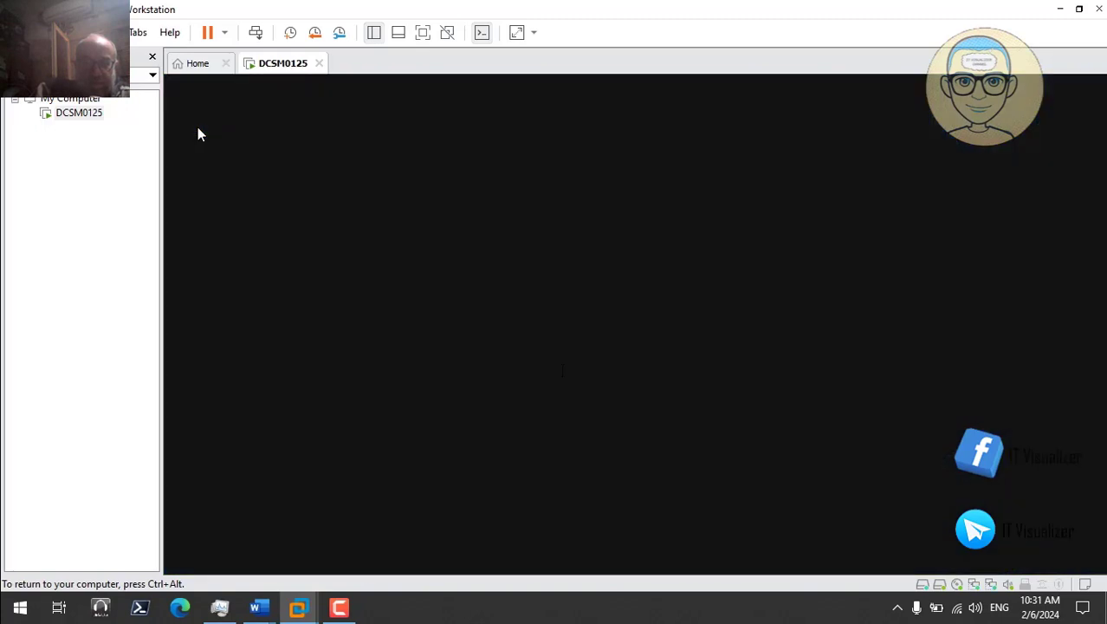
key(ctrl+alt)
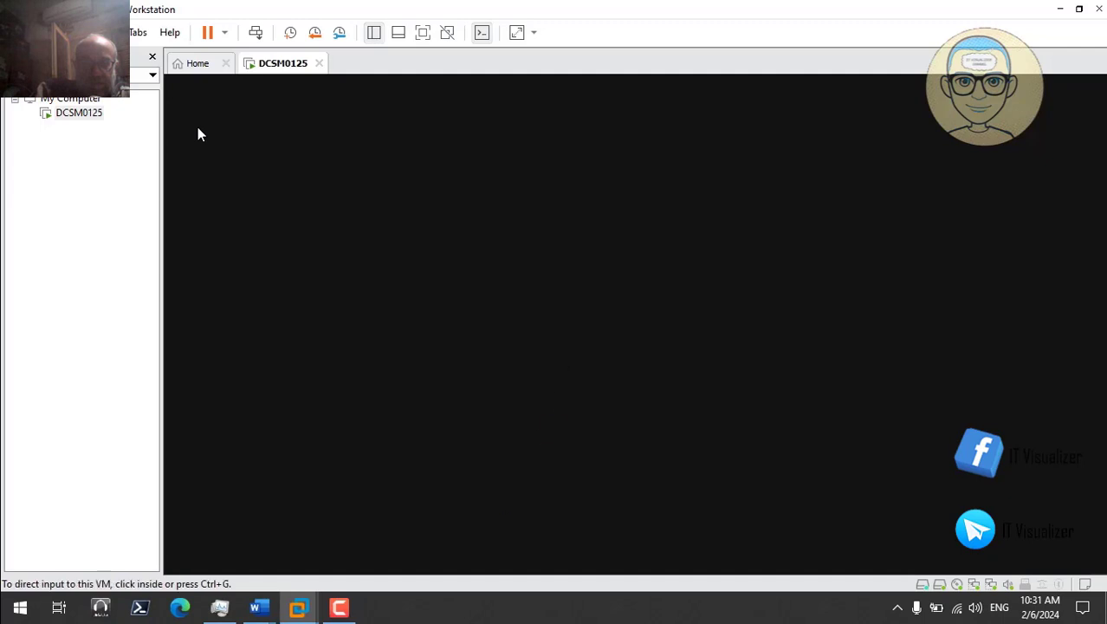
click(340, 608)
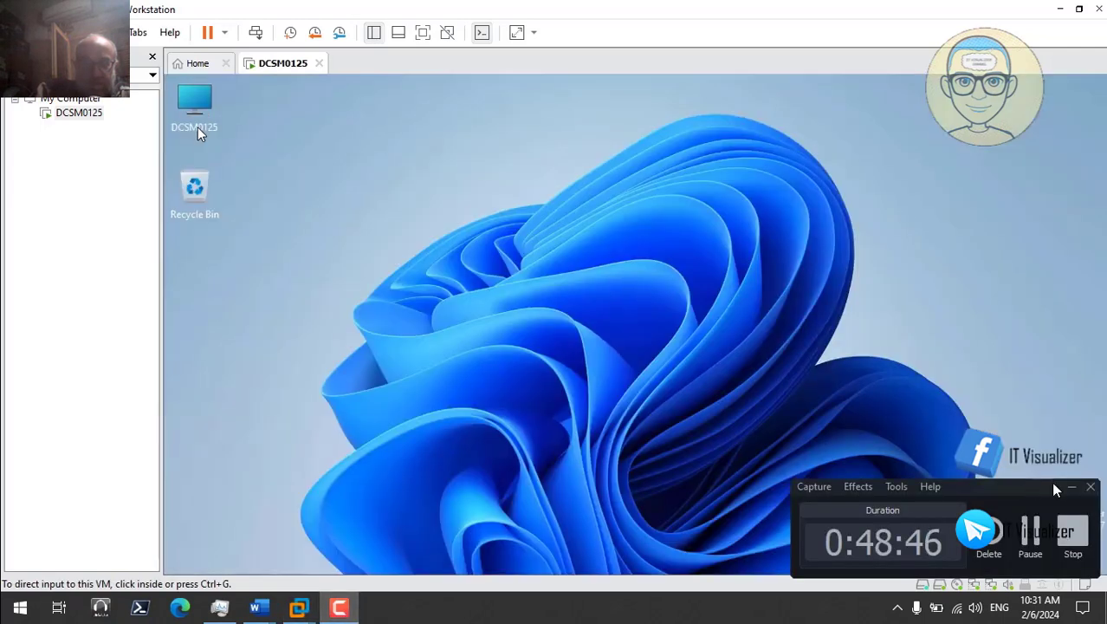
Step: Hide the recorder controls and approve the Registry Editor UAC prompt launched at sign-in
click(1072, 487)
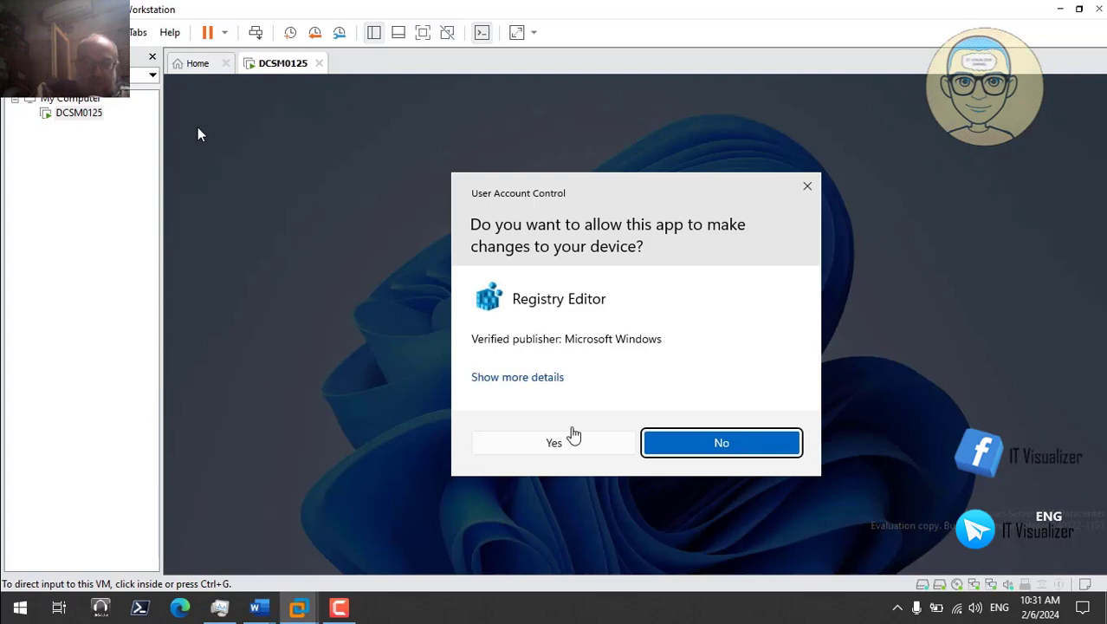
click(538, 449)
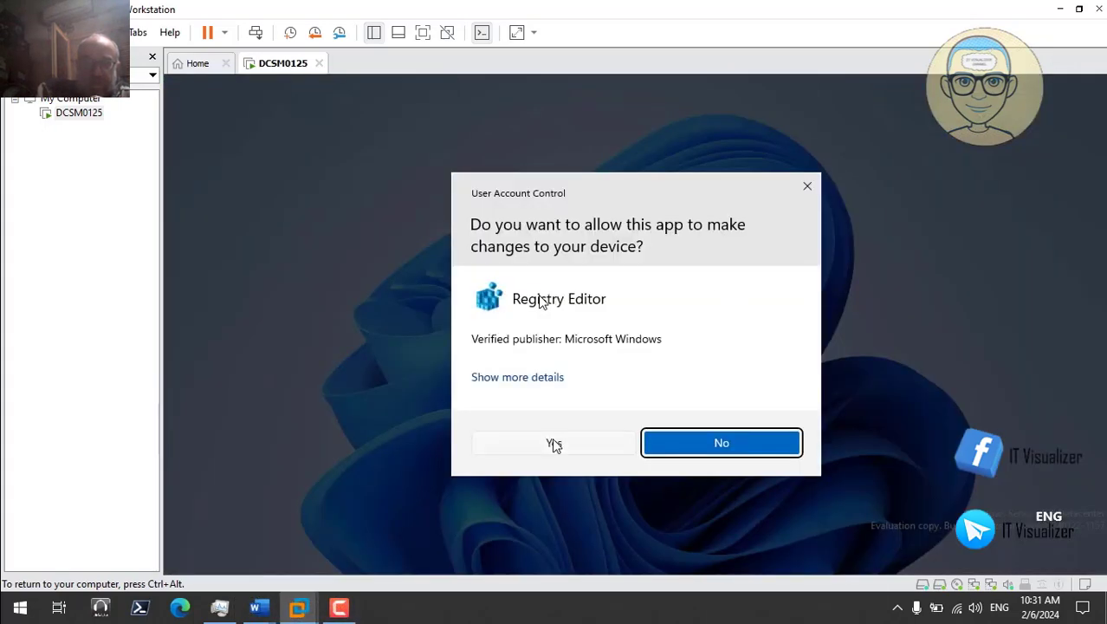
click(552, 441)
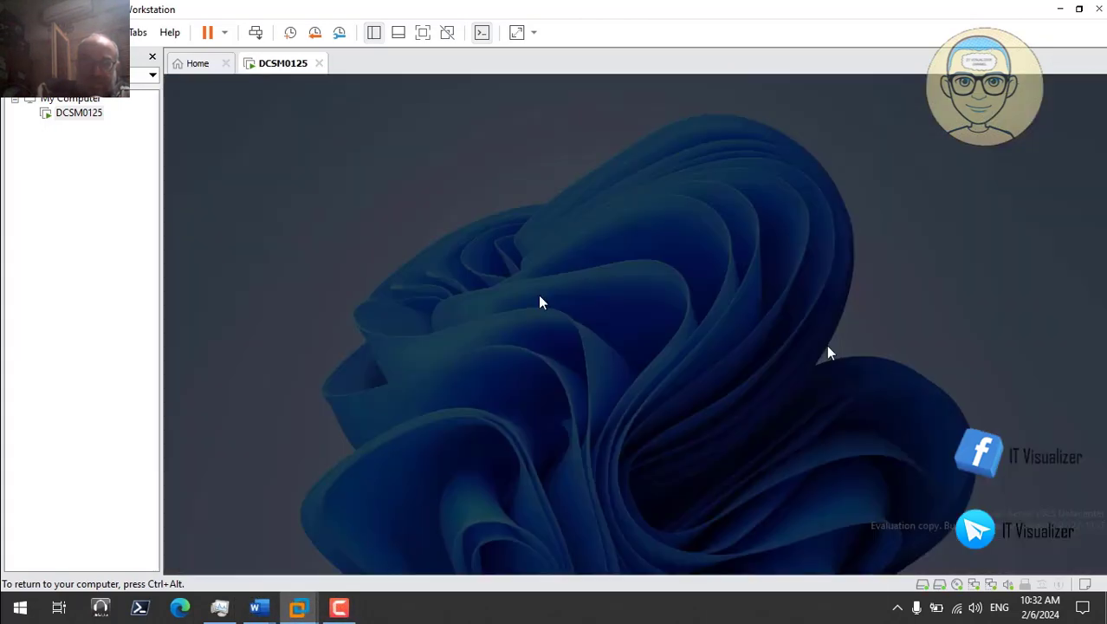
Step: Allow Registry Editor's changes, then skip the recording ahead to the snapshot step
click(576, 450)
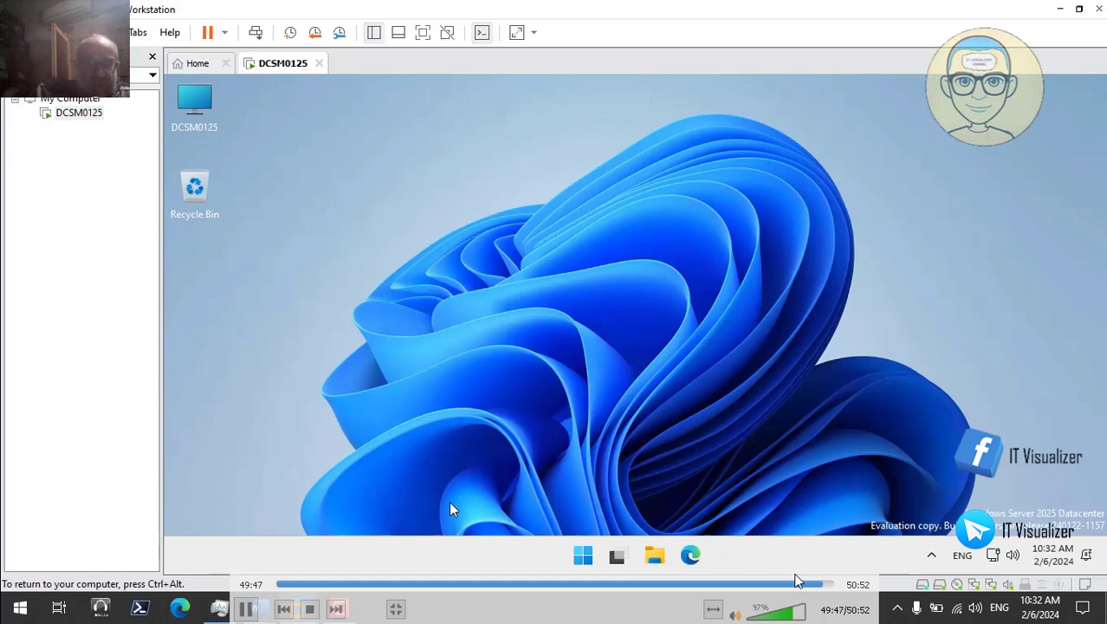
click(828, 585)
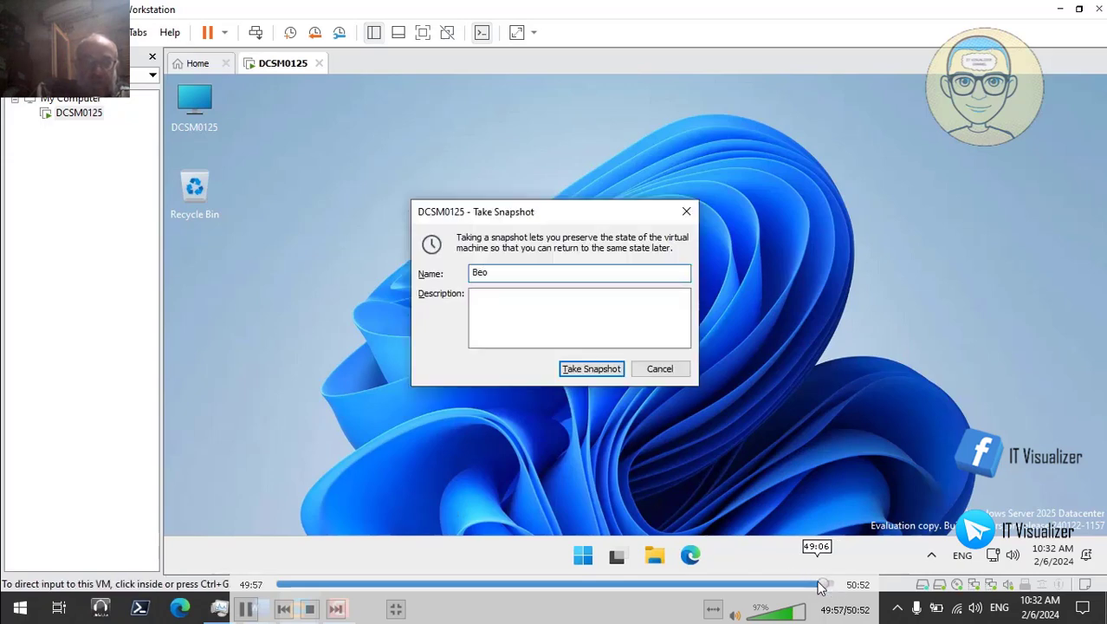
Step: Take a DCSM0125 snapshot named 'Before group policy central'
click(821, 586)
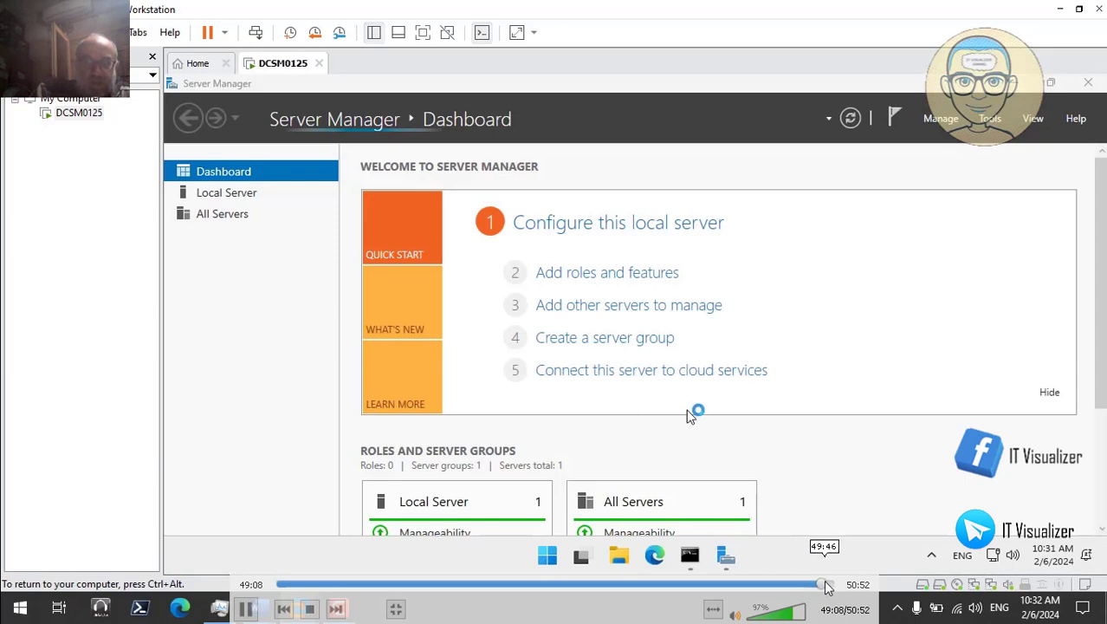
click(827, 585)
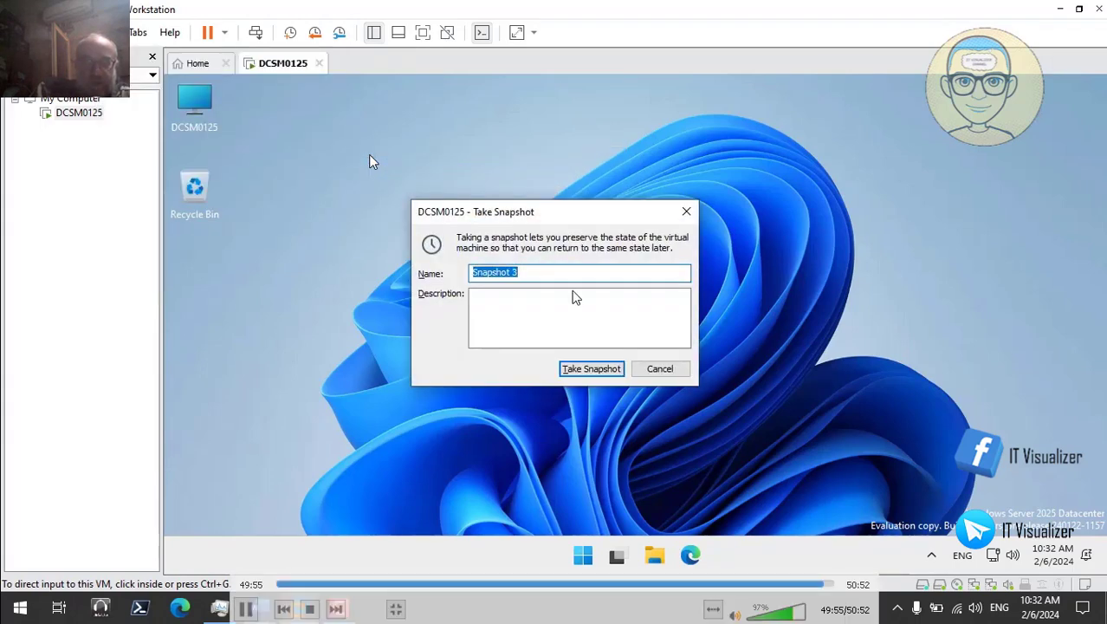
text(eo)
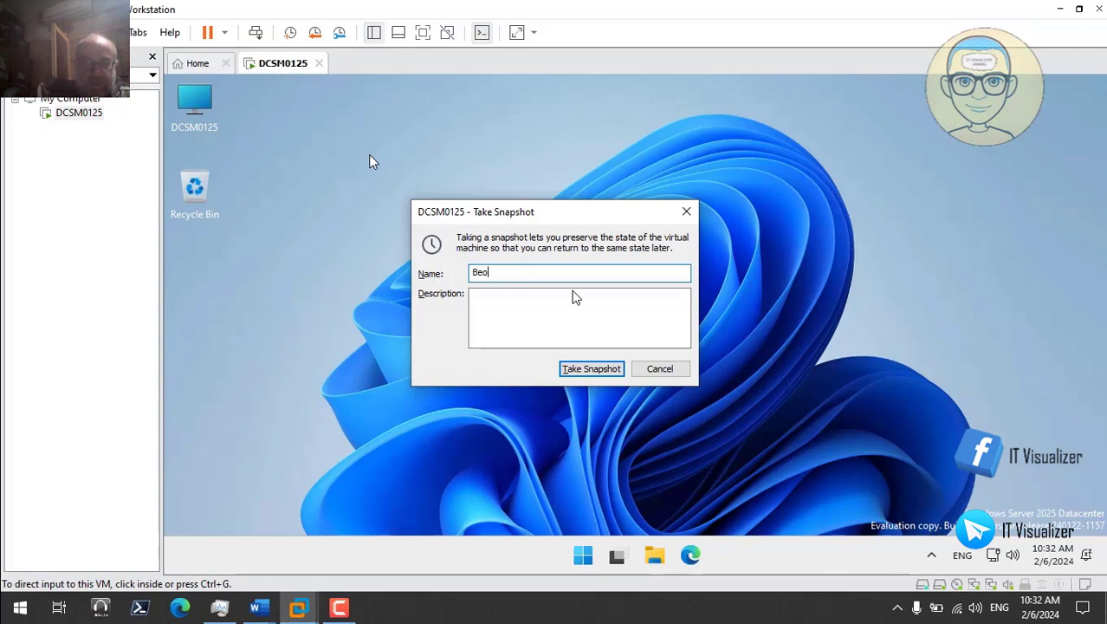
key(BackSpace)
text(fore)
text(group policy c)
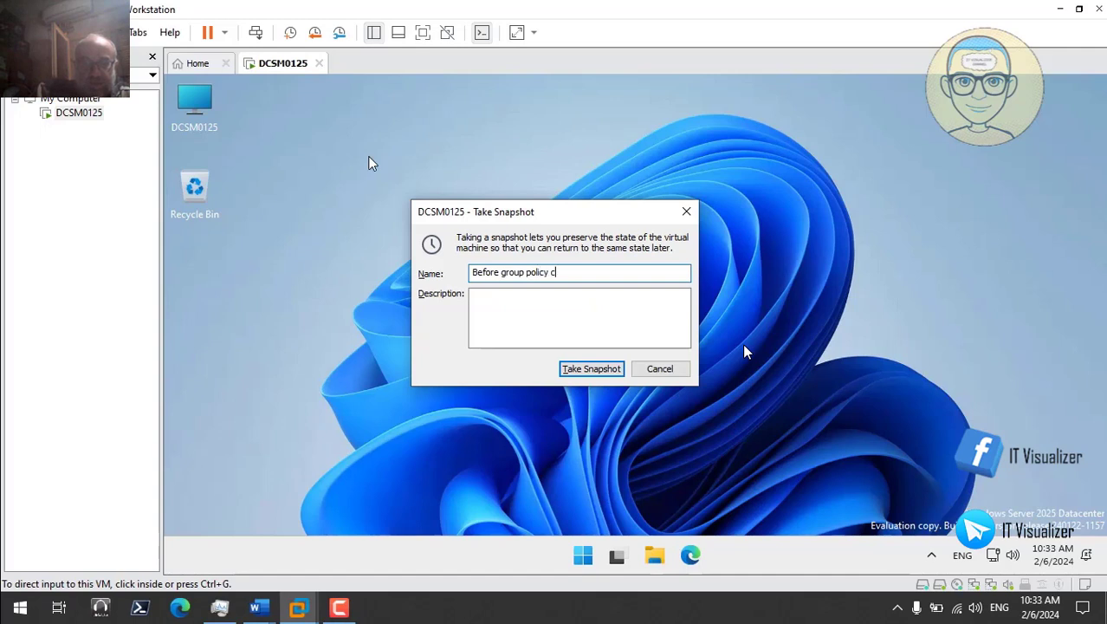
text(entr)
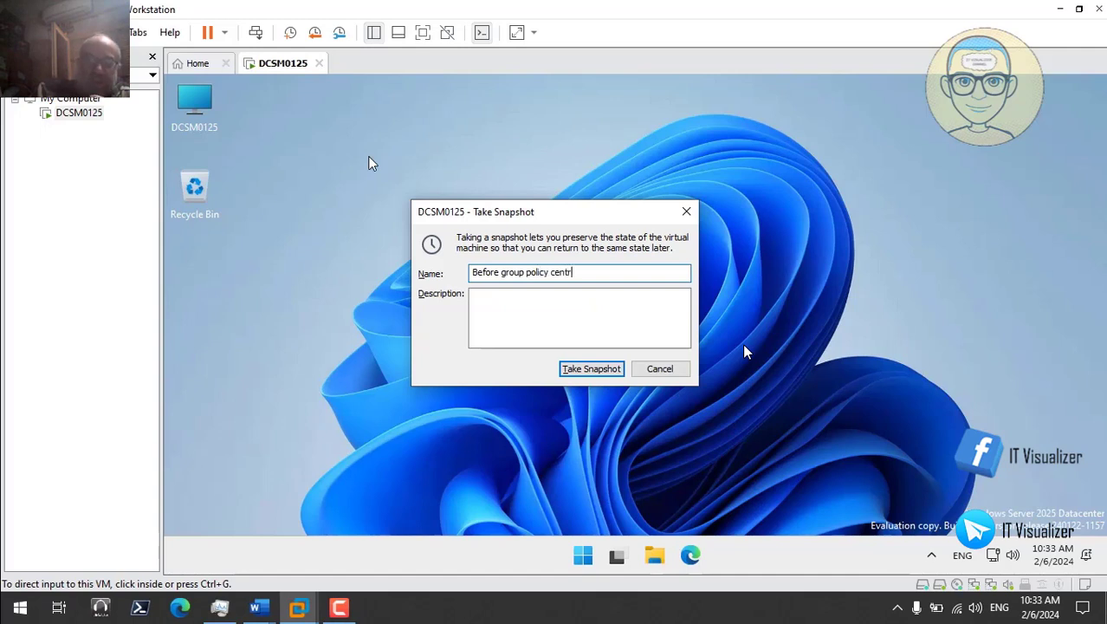
text(al)
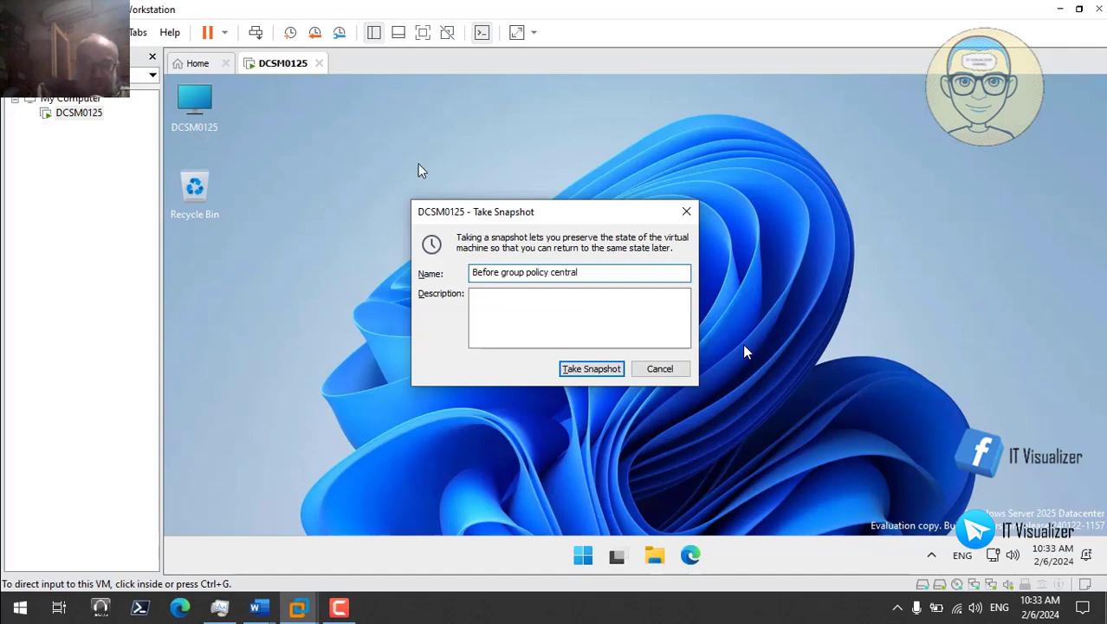
click(589, 368)
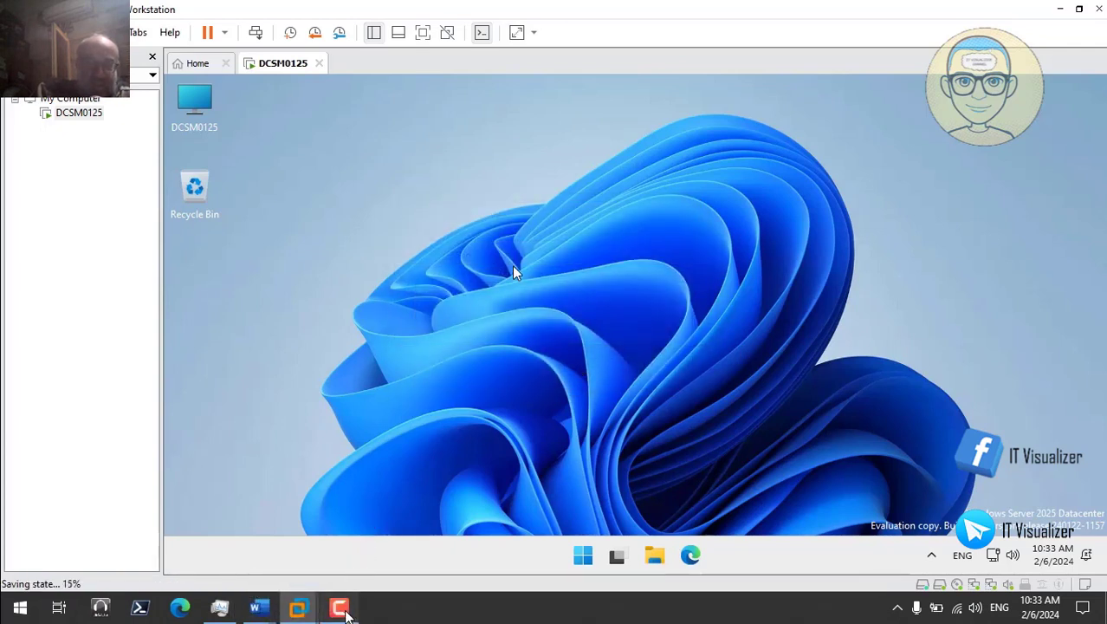
Step: Shut down the server from the Start button's quick menu
click(338, 607)
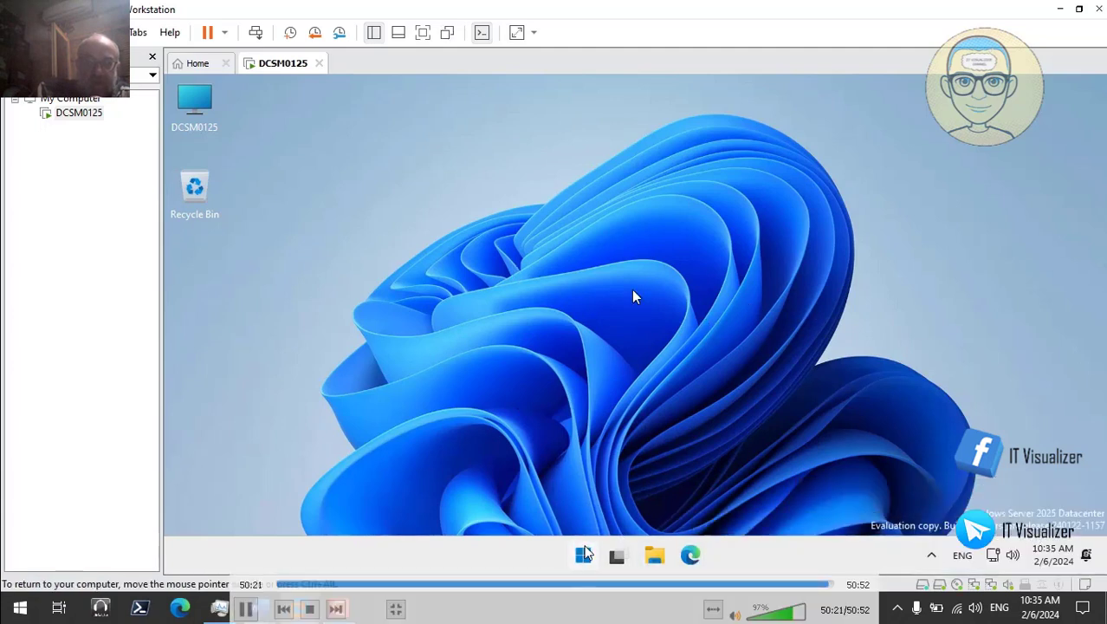
right_click(583, 555)
mouse_move(610, 494)
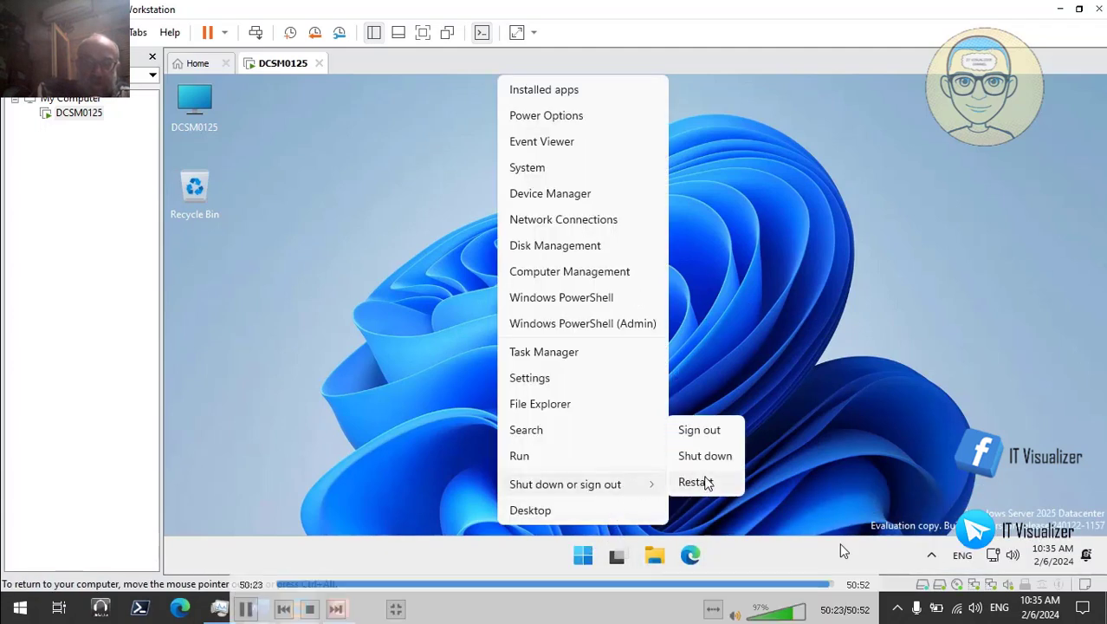
click(701, 459)
Step: Close the finished video player and bring Notepad++ back up
click(839, 585)
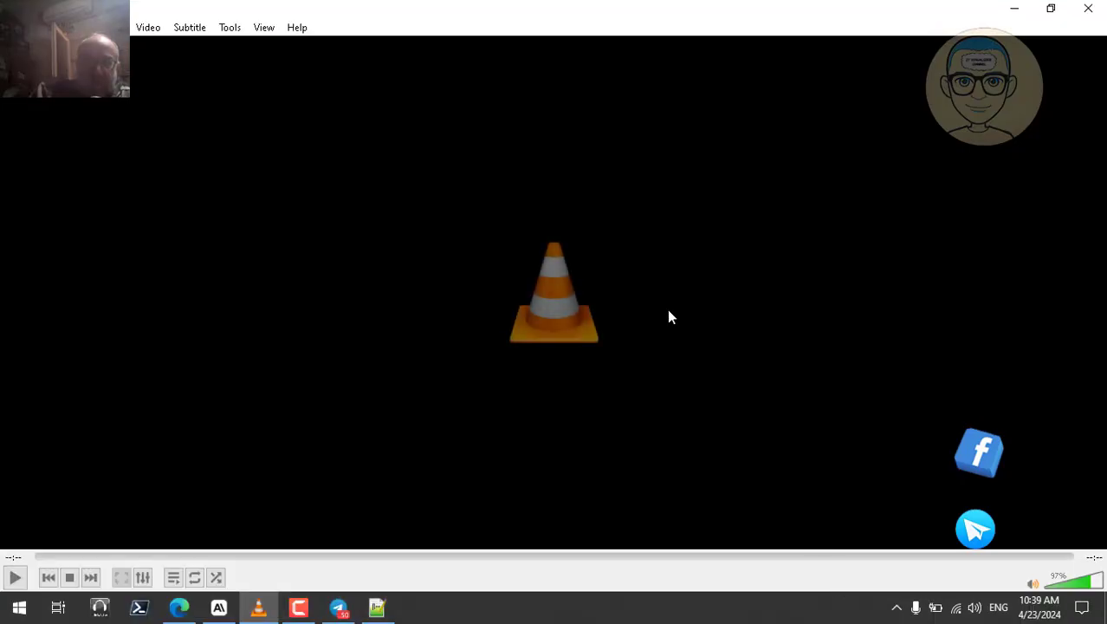
click(1095, 12)
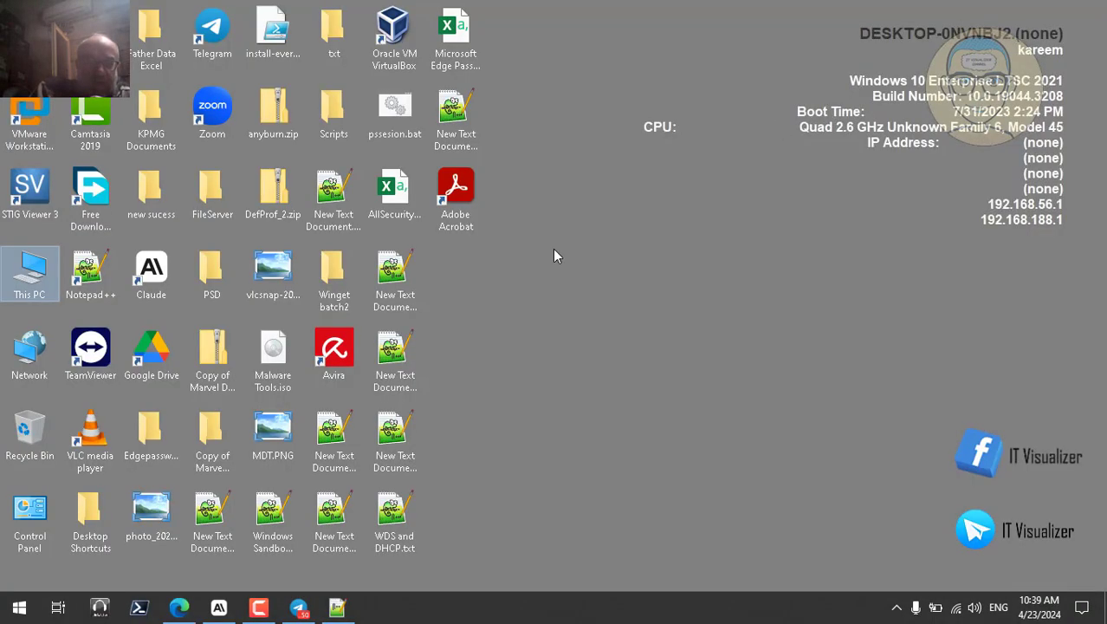
click(337, 607)
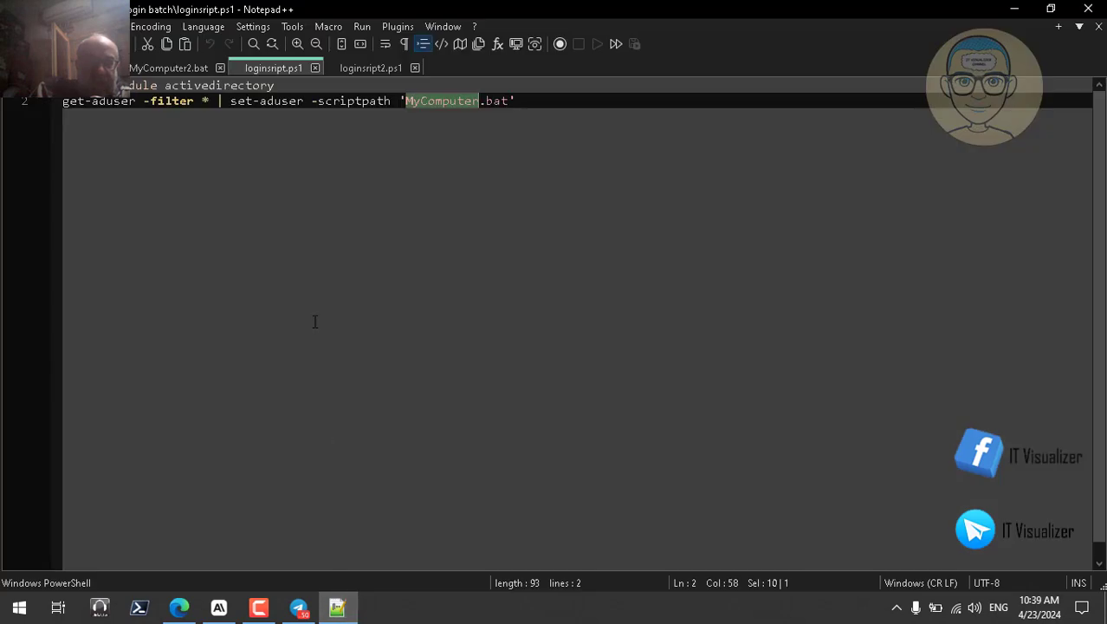
Step: Compare the MyComputer.bat and MyComputer2.bat scripts, then minimize Notepad++
click(113, 67)
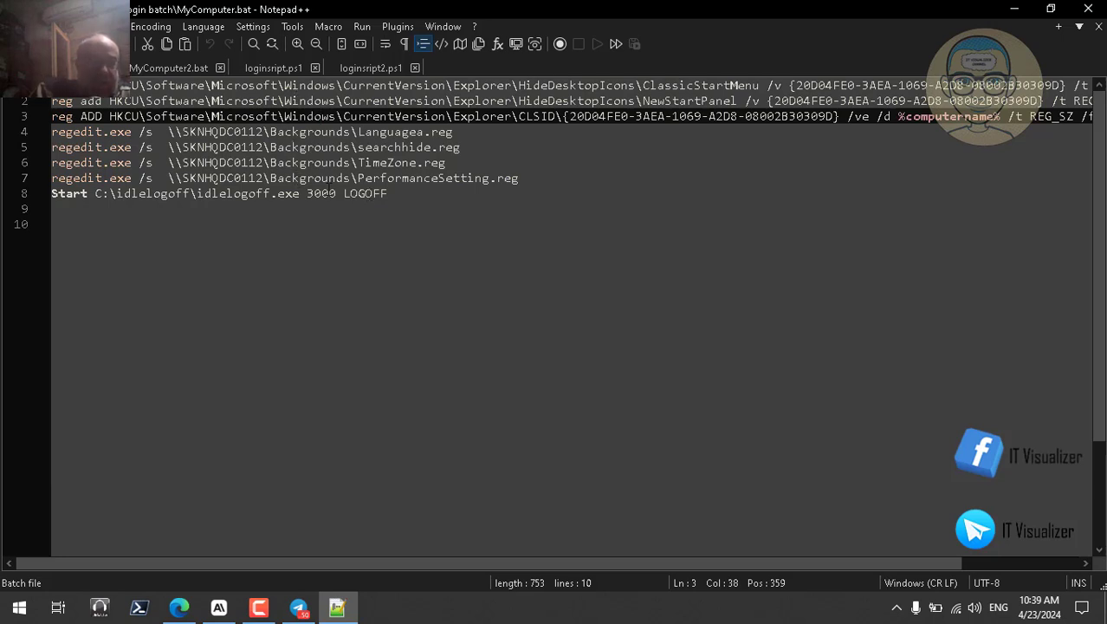
click(187, 67)
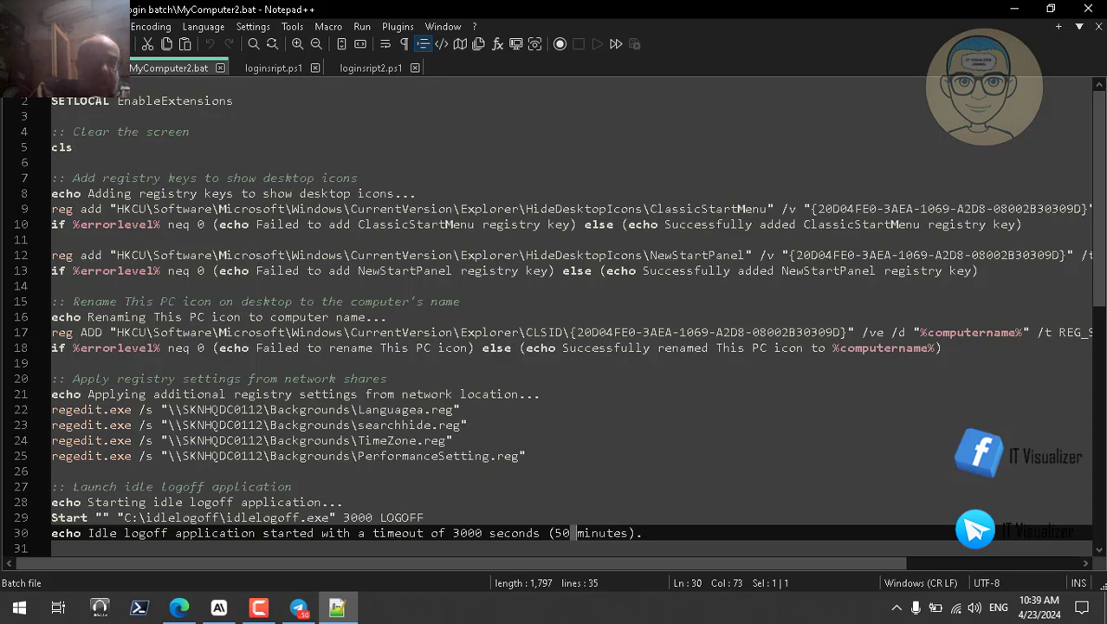
click(71, 68)
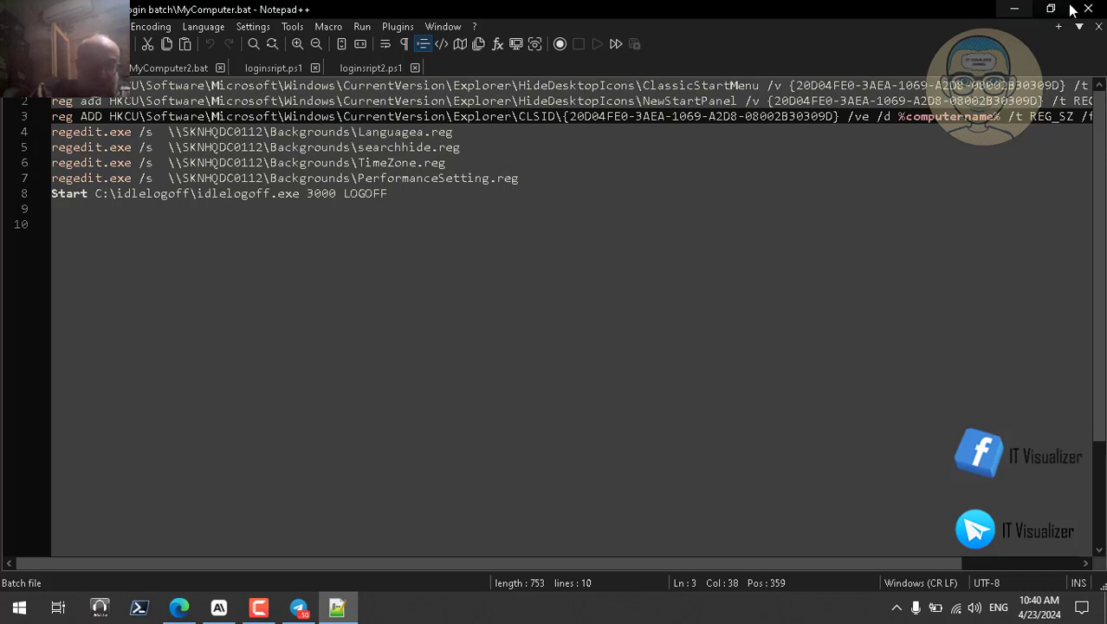
click(1015, 10)
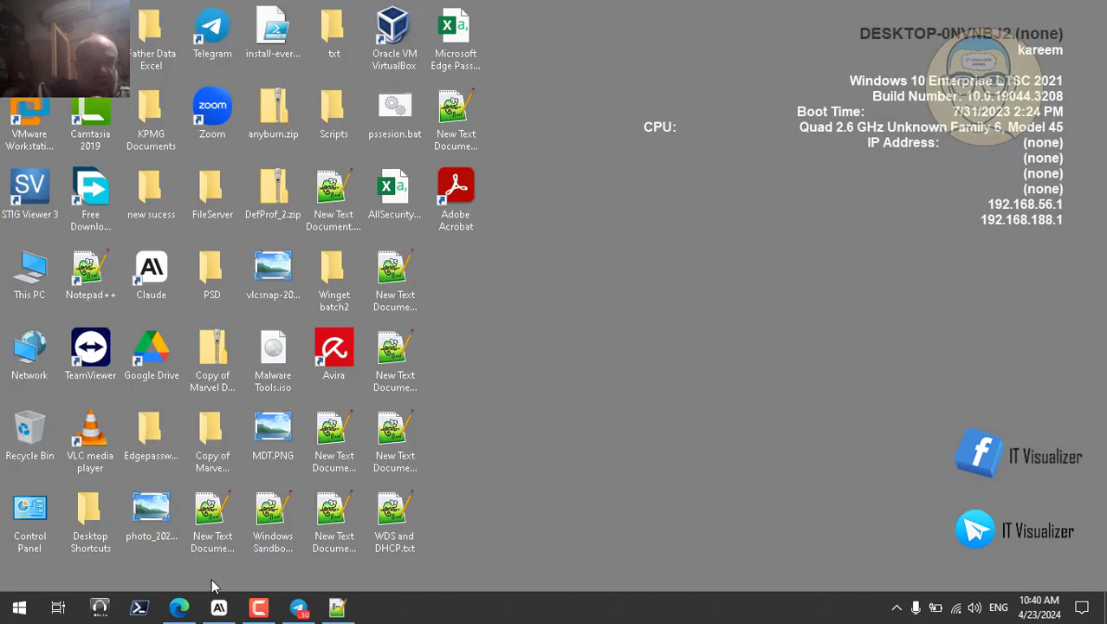
Step: Reopen ChatGPT in Edge, have its logon-script suggestions read aloud, and scroll to the reply's start
click(179, 609)
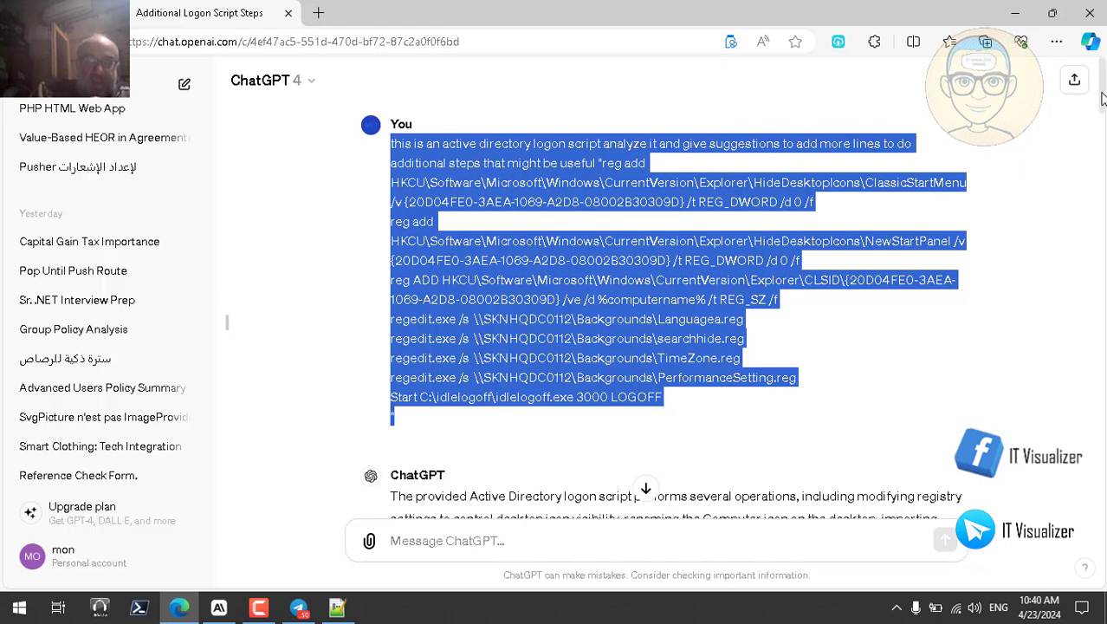
drag(1102, 98, 1103, 298)
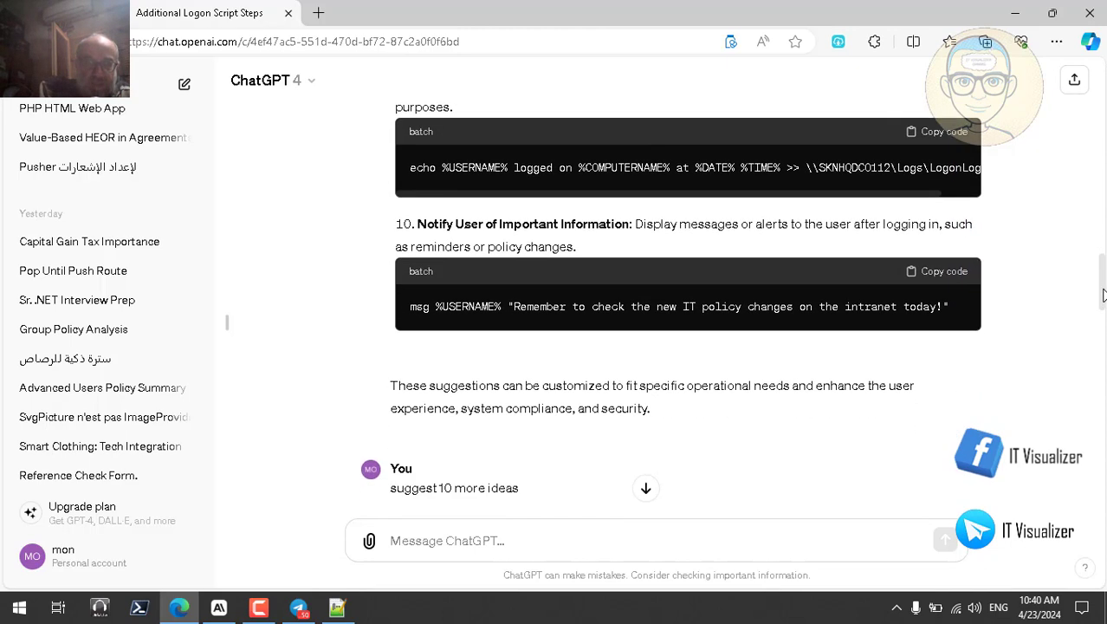
click(398, 434)
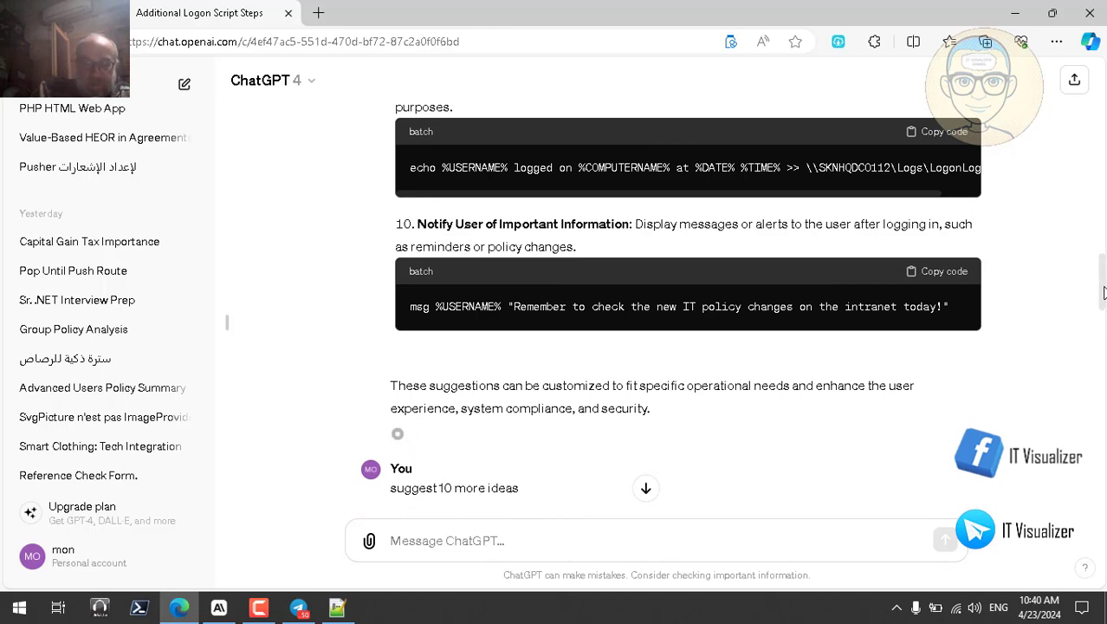
scroll(1102, 292, up, 5)
scroll(688, 311, up, 7)
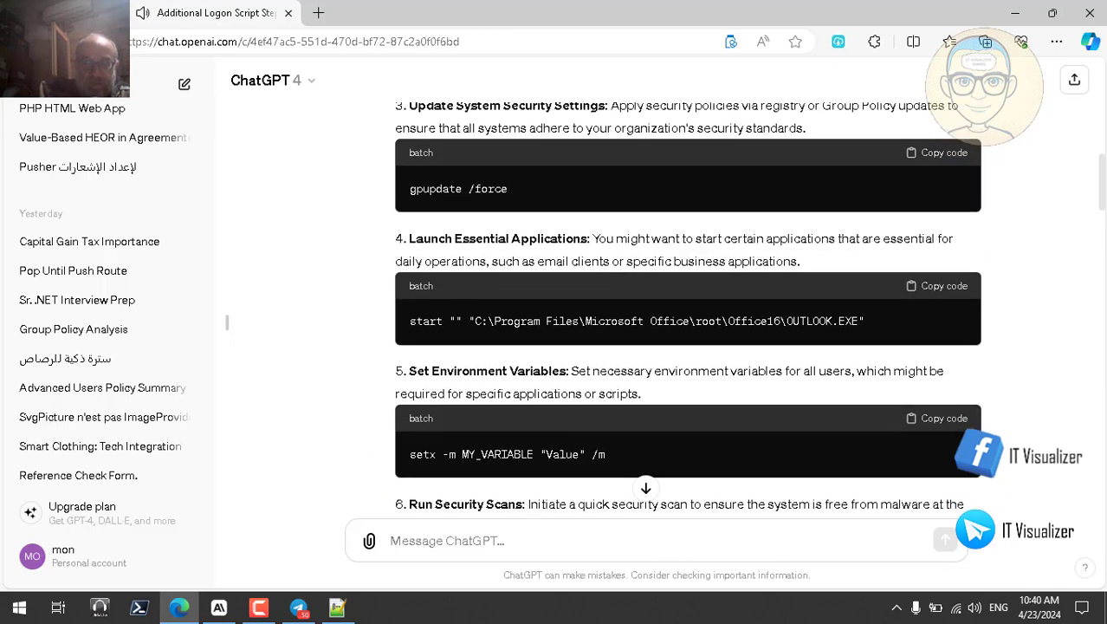
scroll(688, 311, up, 3)
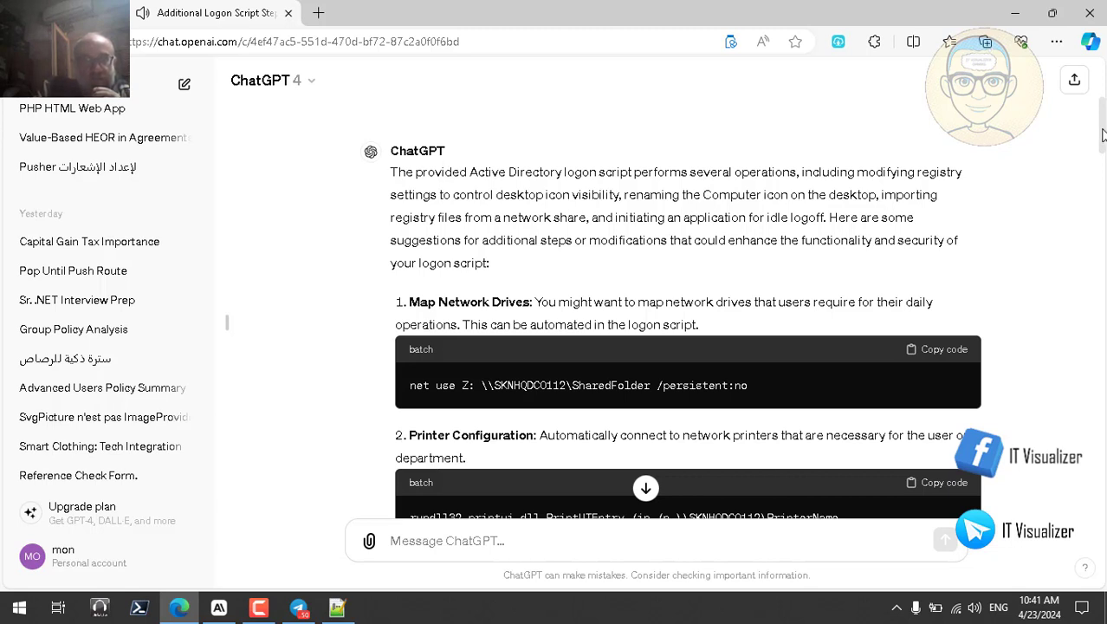
drag(1104, 135, 1104, 145)
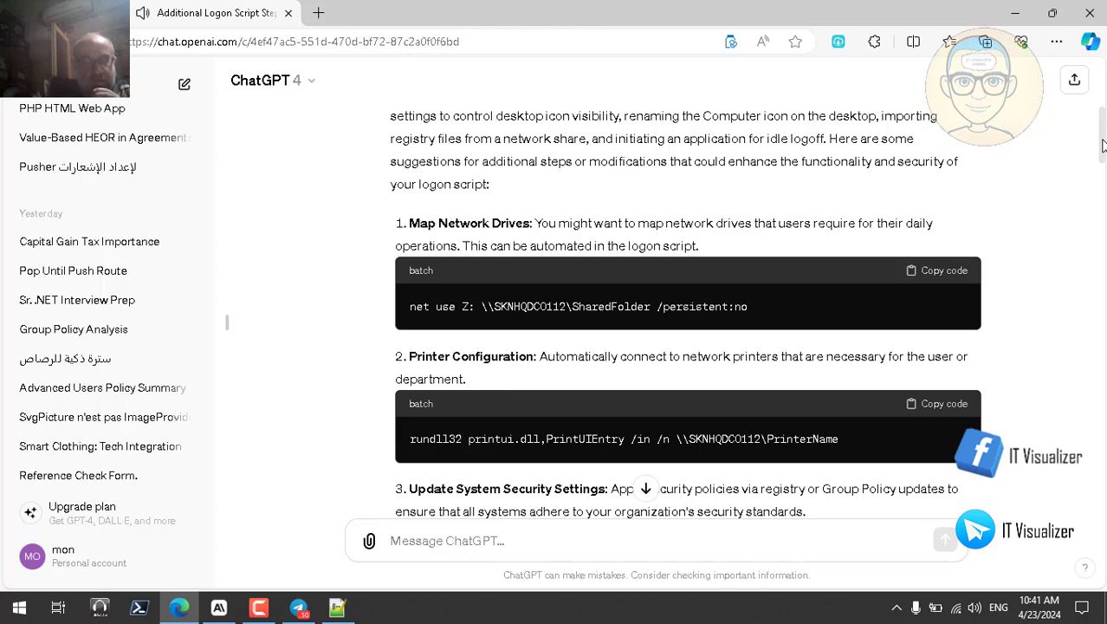
drag(1103, 146, 1104, 157)
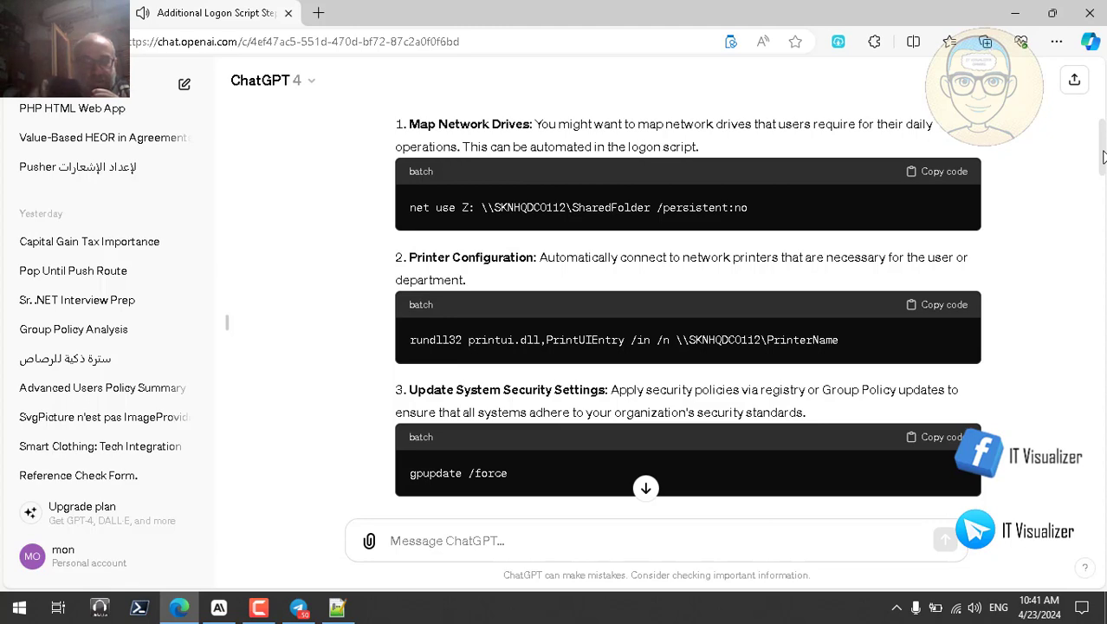
drag(1105, 157, 1104, 168)
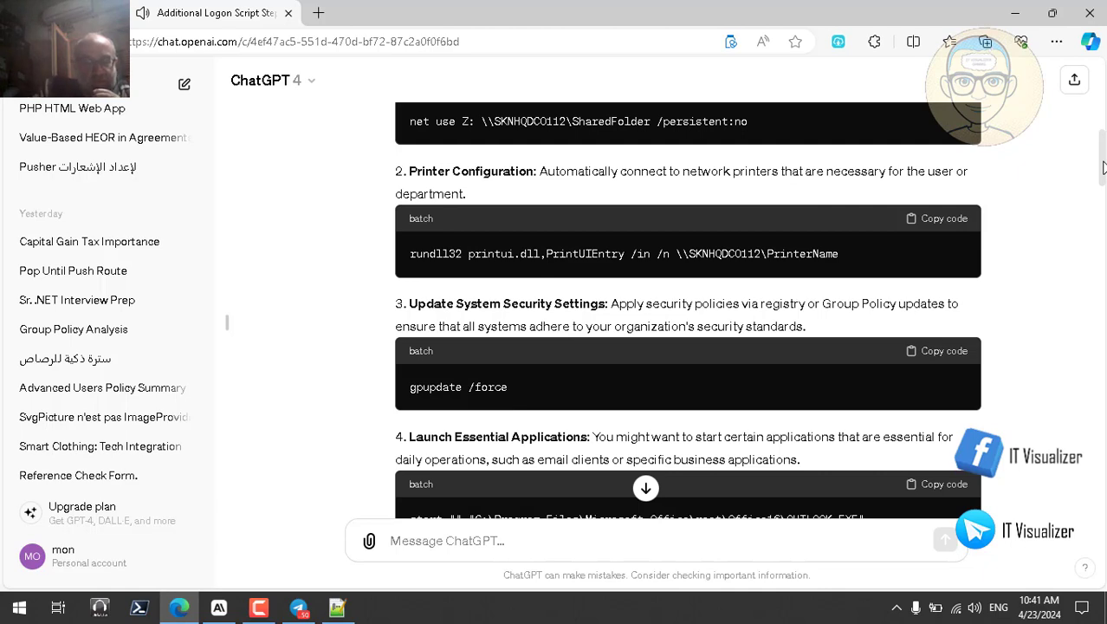
drag(1104, 167, 1104, 185)
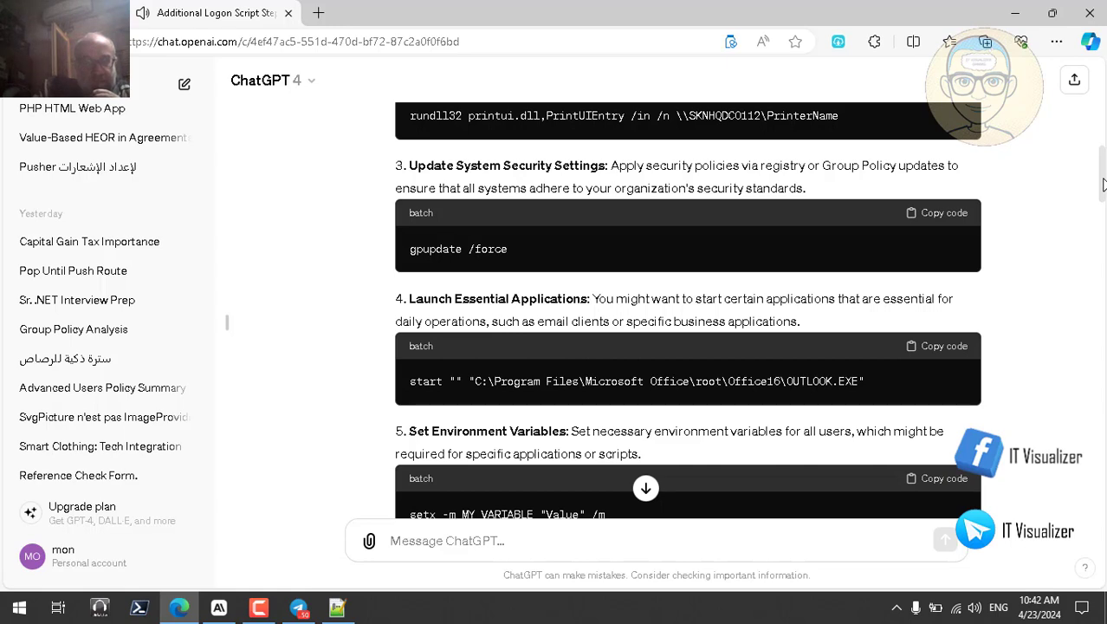
drag(1103, 184, 1103, 202)
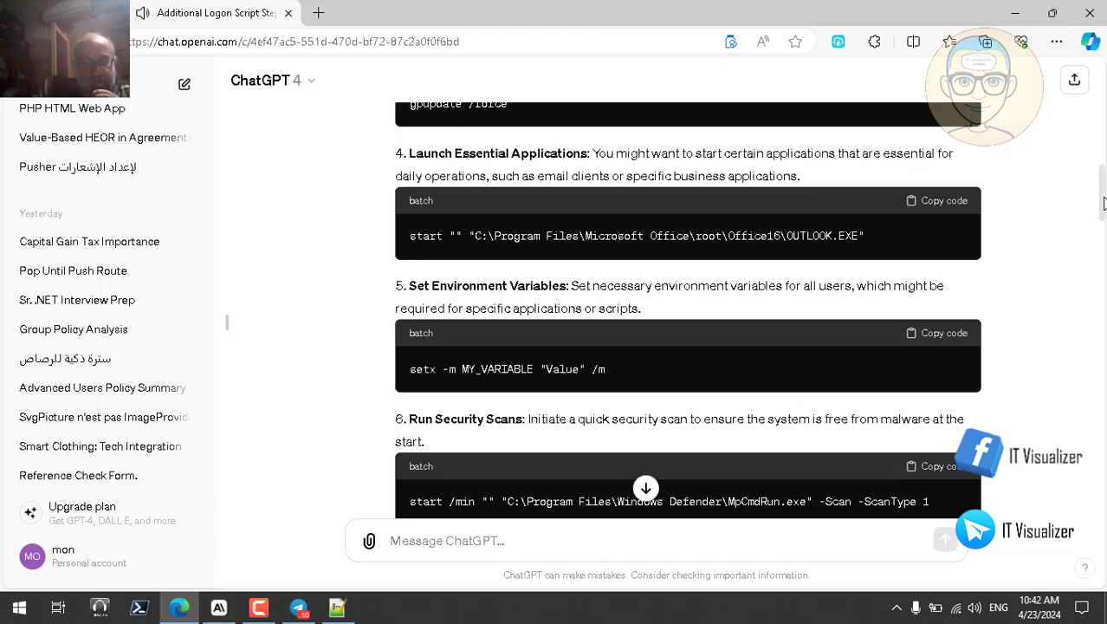
Step: Scroll through reply items 7–10 down to the logging and msg notification suggestions
drag(1103, 203, 1104, 224)
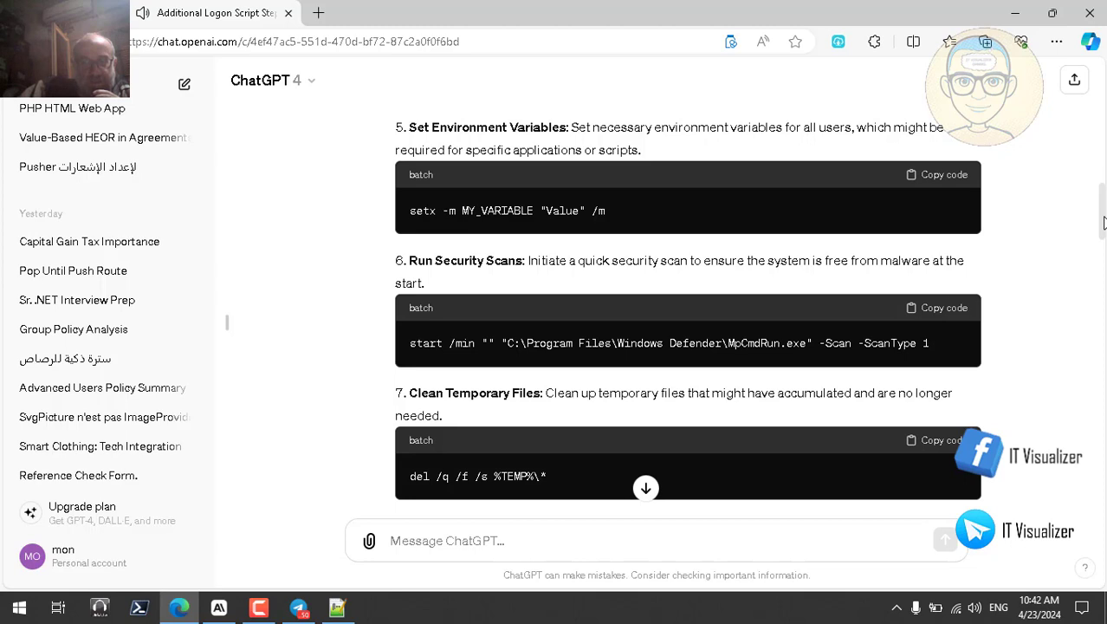
drag(1103, 224, 1103, 243)
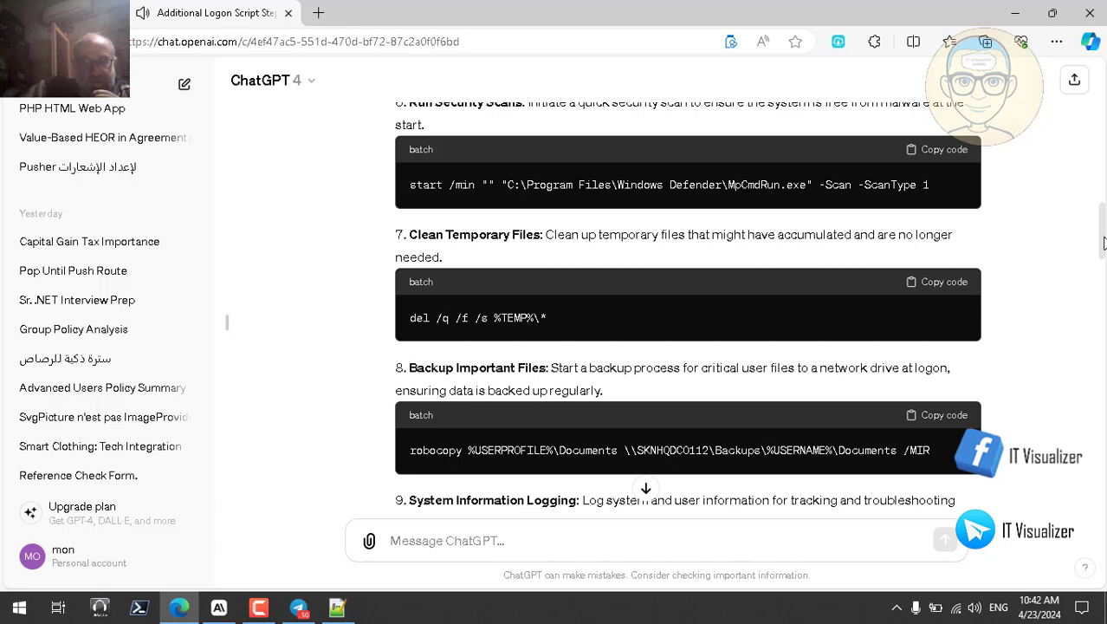
drag(1103, 244, 1103, 249)
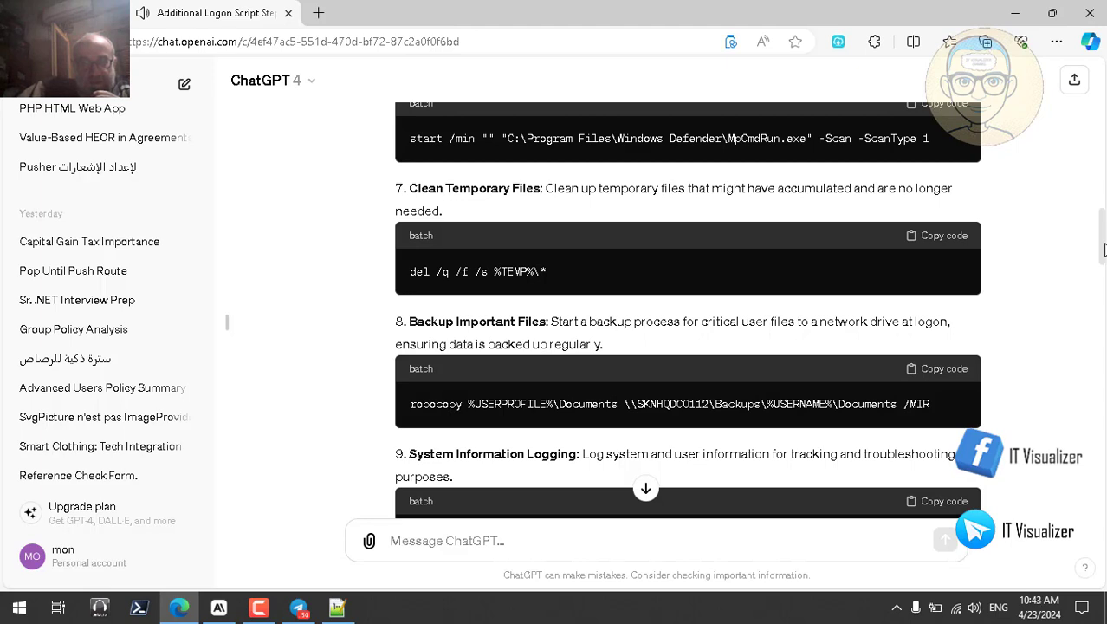
drag(1104, 249, 1104, 271)
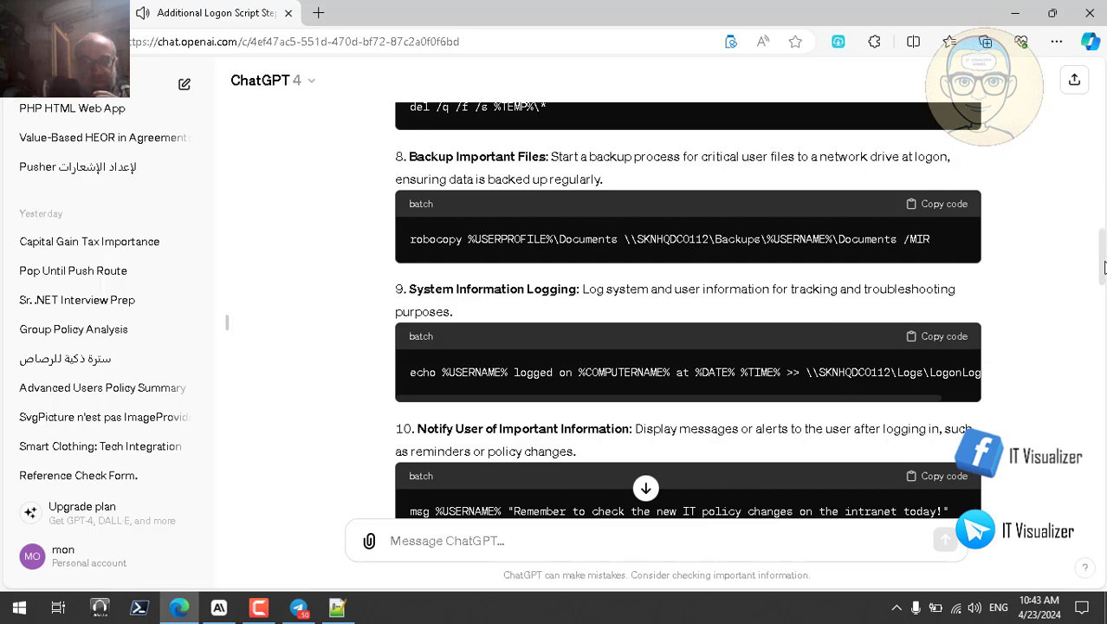
scroll(1103, 273, down, 2)
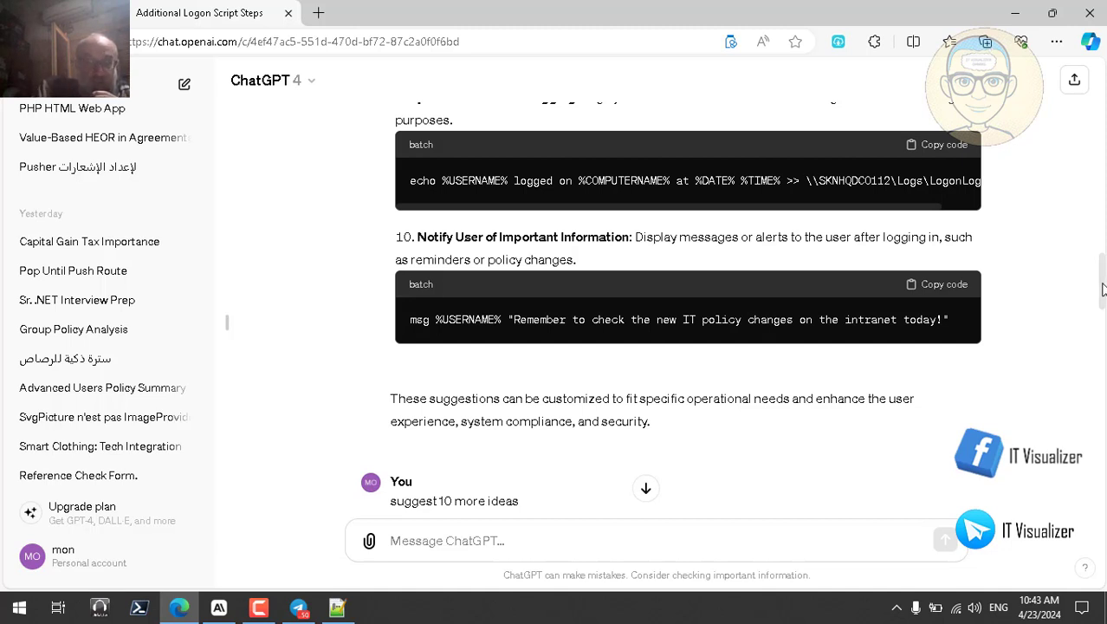
Step: Have the ten-more-ideas reply read aloud and scroll back to its System Restore suggestion
drag(1102, 284, 1104, 502)
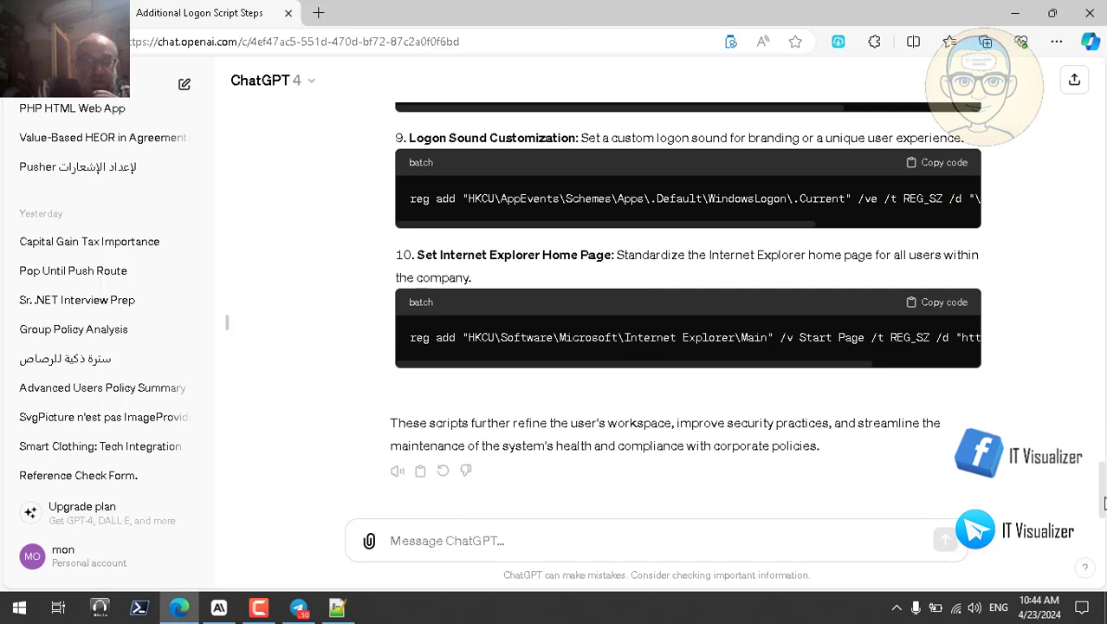
click(397, 470)
scroll(684, 312, up, 5)
scroll(684, 311, up, 10)
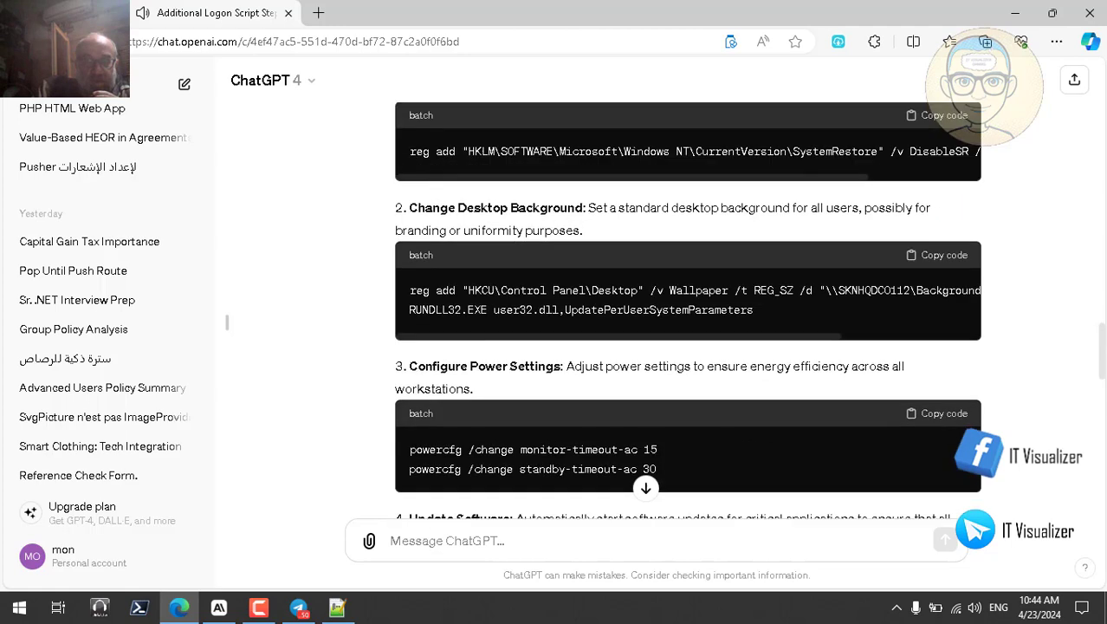
scroll(685, 312, down, 1)
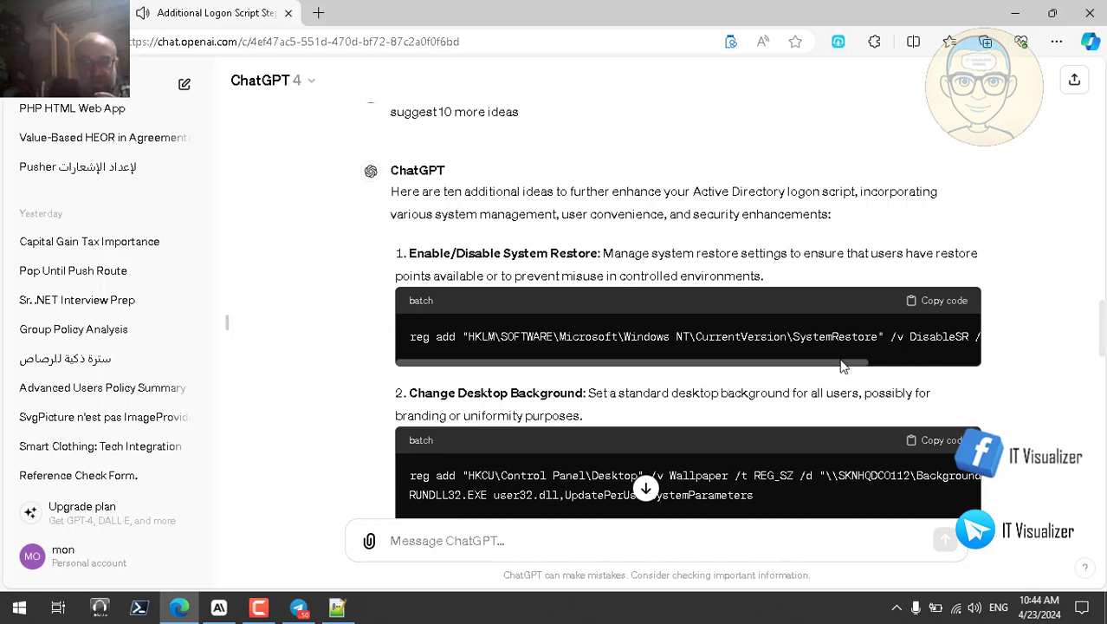
Step: Read the whole System Restore reg add line, then review ChatGPT's desktop background, power, Updater.exe and screen saver ideas
drag(838, 360, 966, 378)
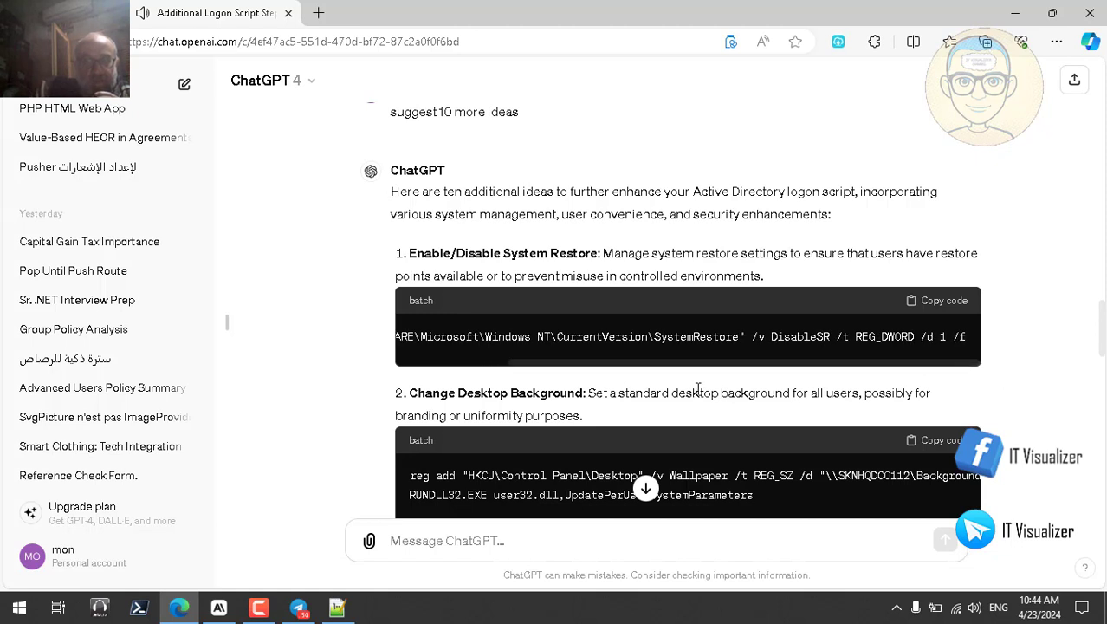
click(441, 362)
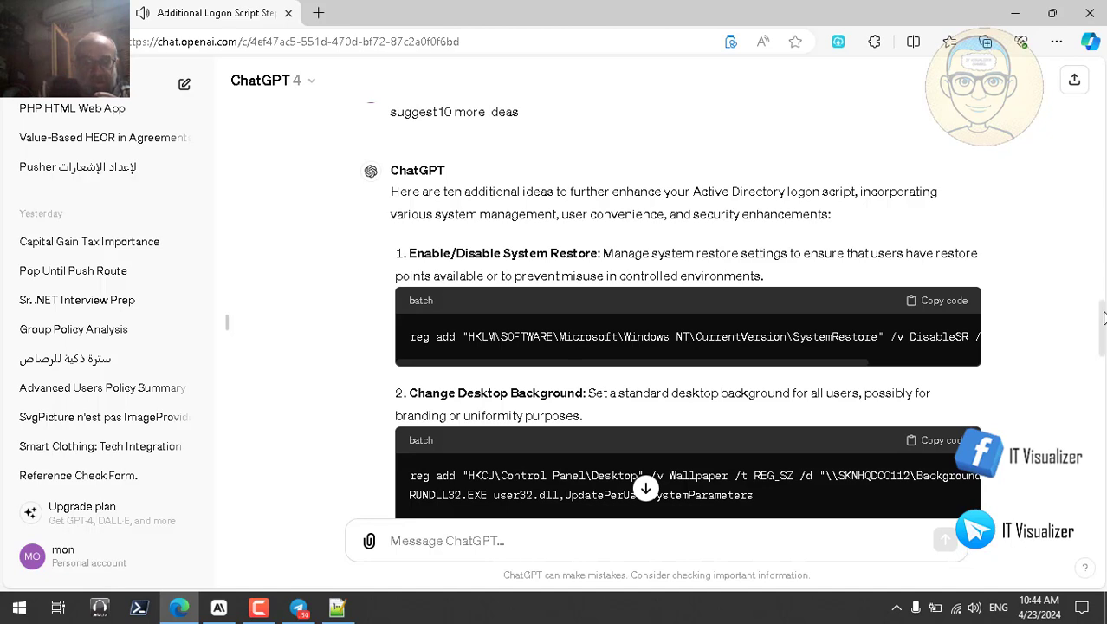
drag(1102, 318, 1103, 329)
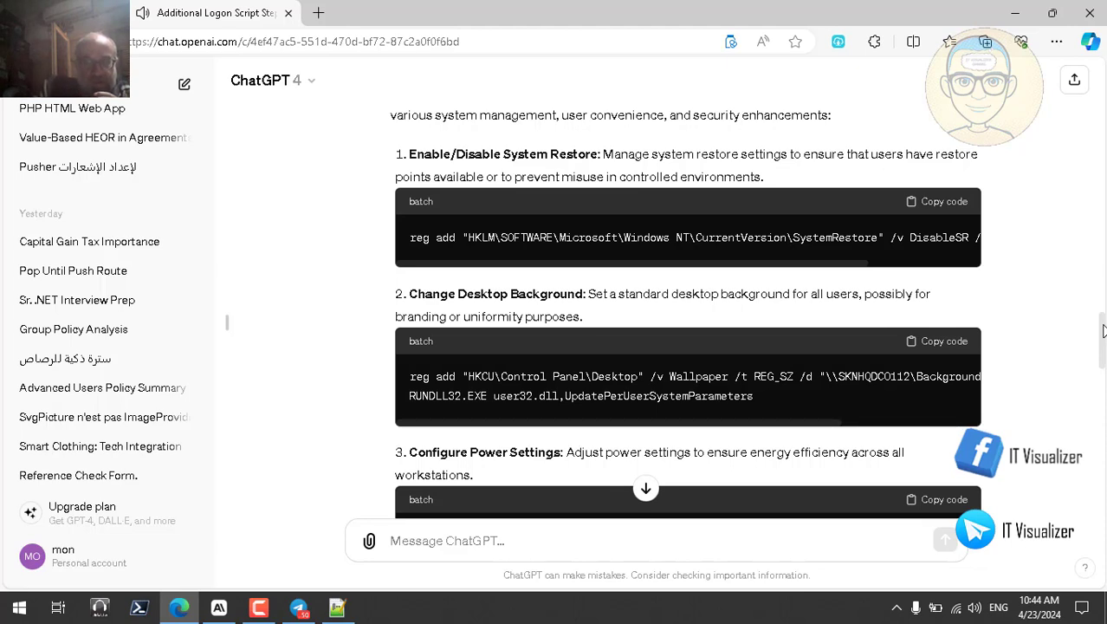
drag(1103, 330, 1103, 342)
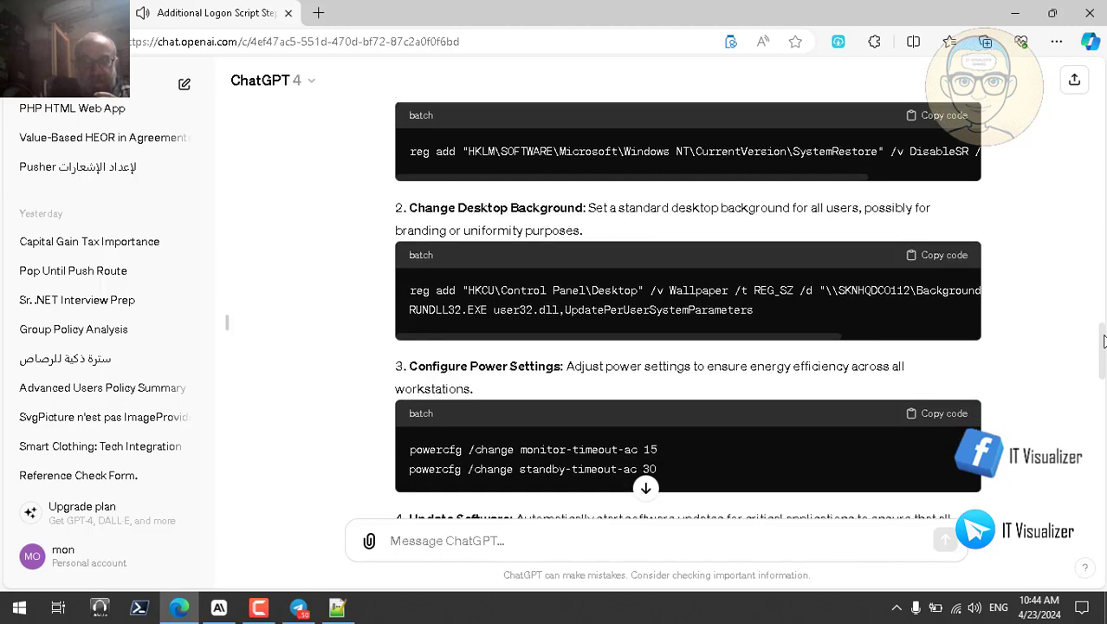
drag(1103, 341, 1103, 347)
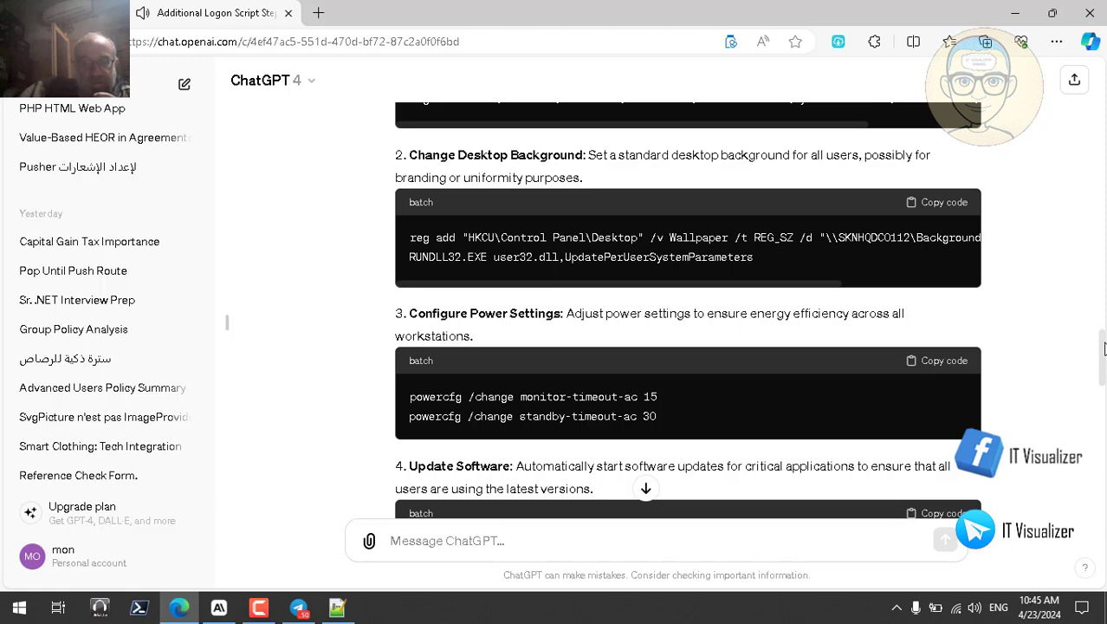
drag(1105, 348, 1105, 370)
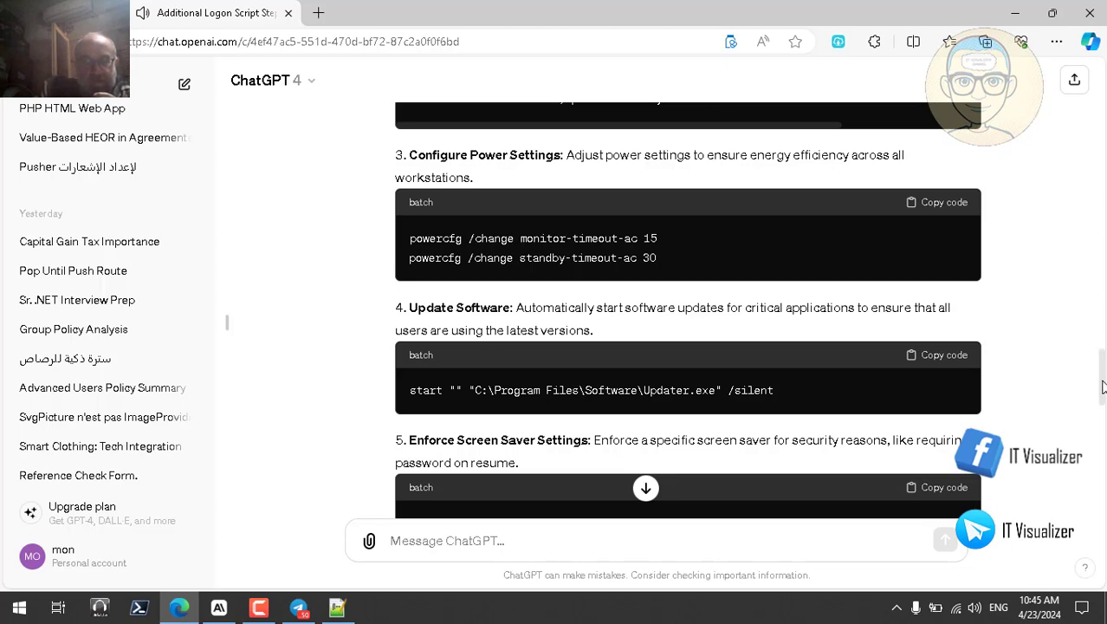
drag(1105, 379, 1102, 398)
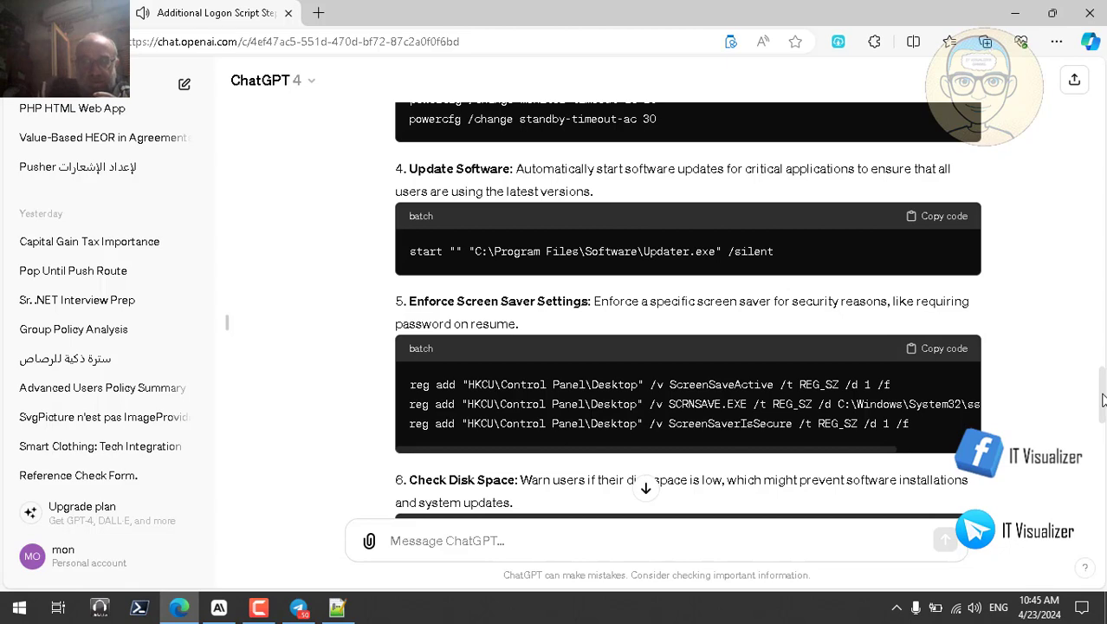
Step: Read ChatGPT's ideas 6–10, through the Internet Explorer home page, then return to MyComputer.bat in Notepad++
drag(1102, 399, 1102, 420)
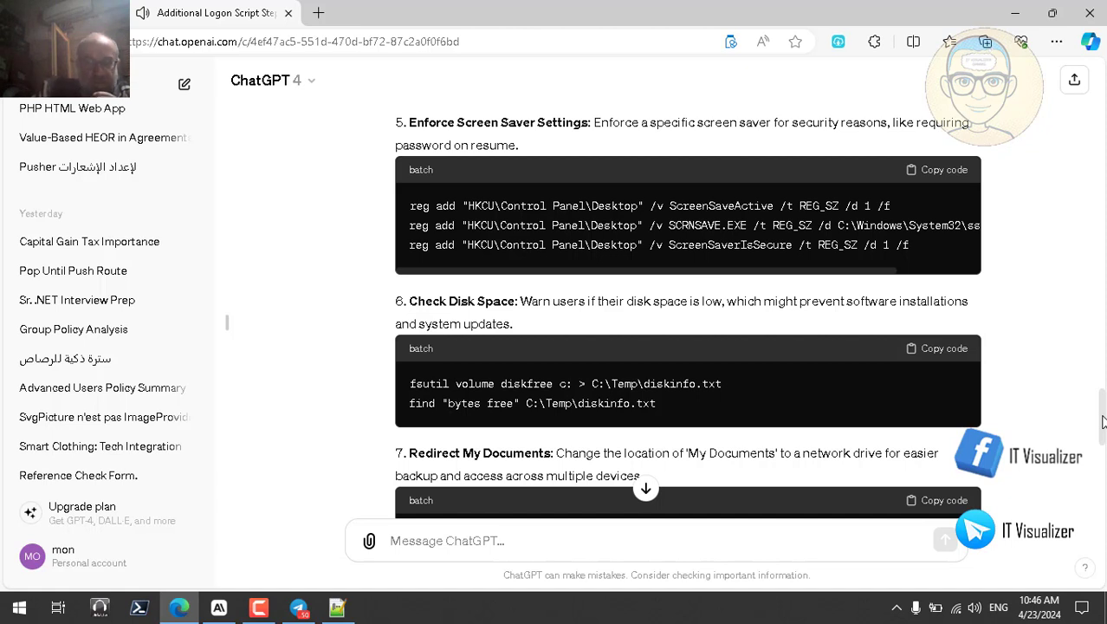
drag(1103, 421, 1103, 442)
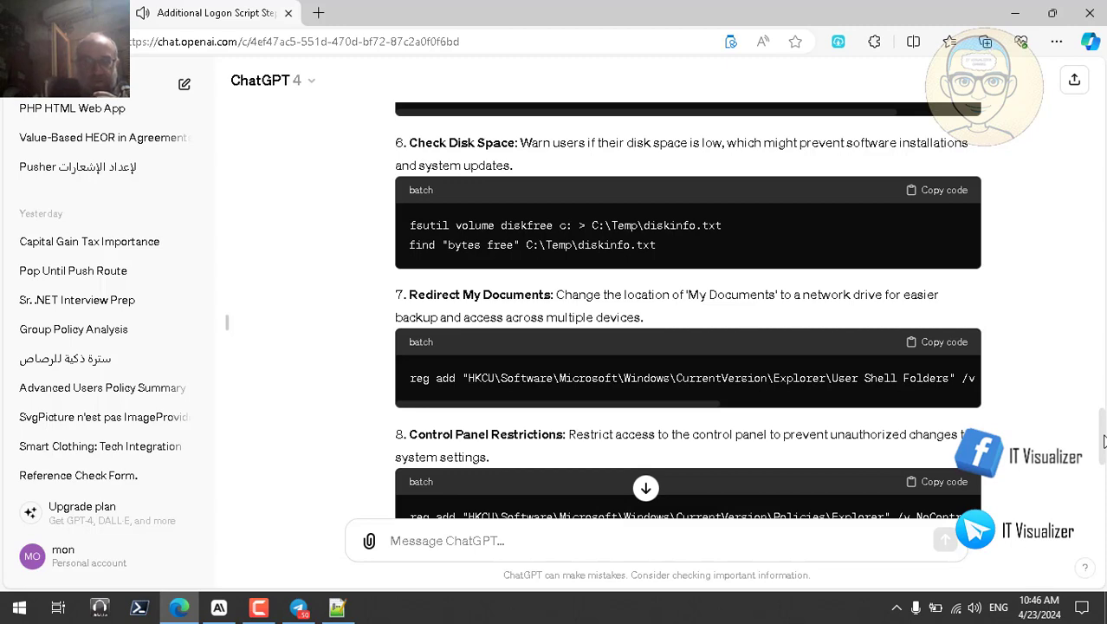
scroll(1103, 443, down, 1)
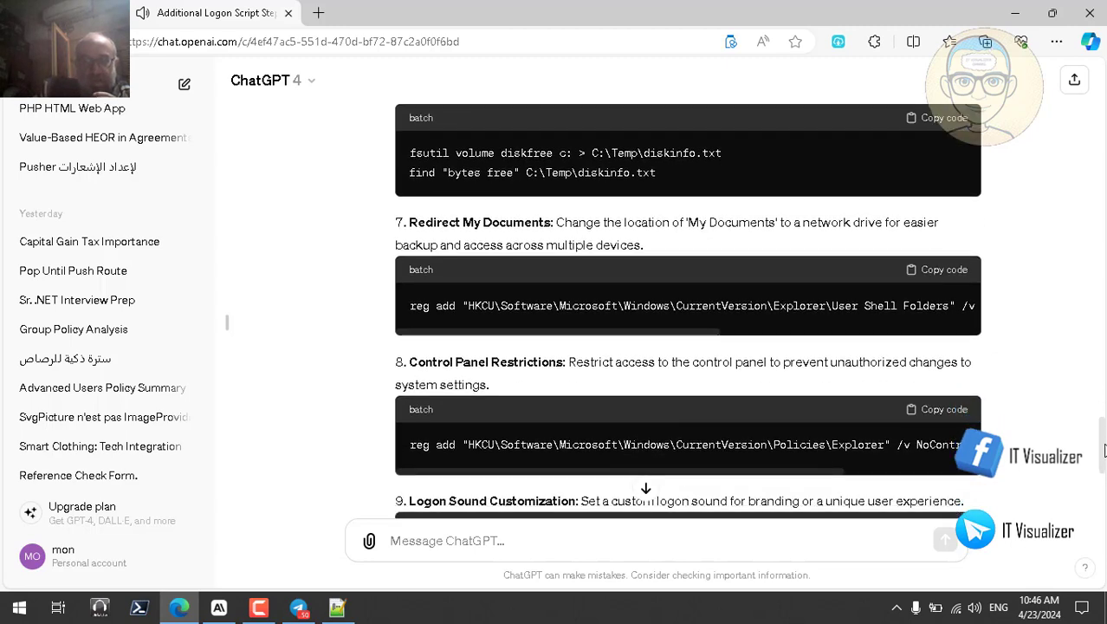
scroll(1103, 448, down, 1)
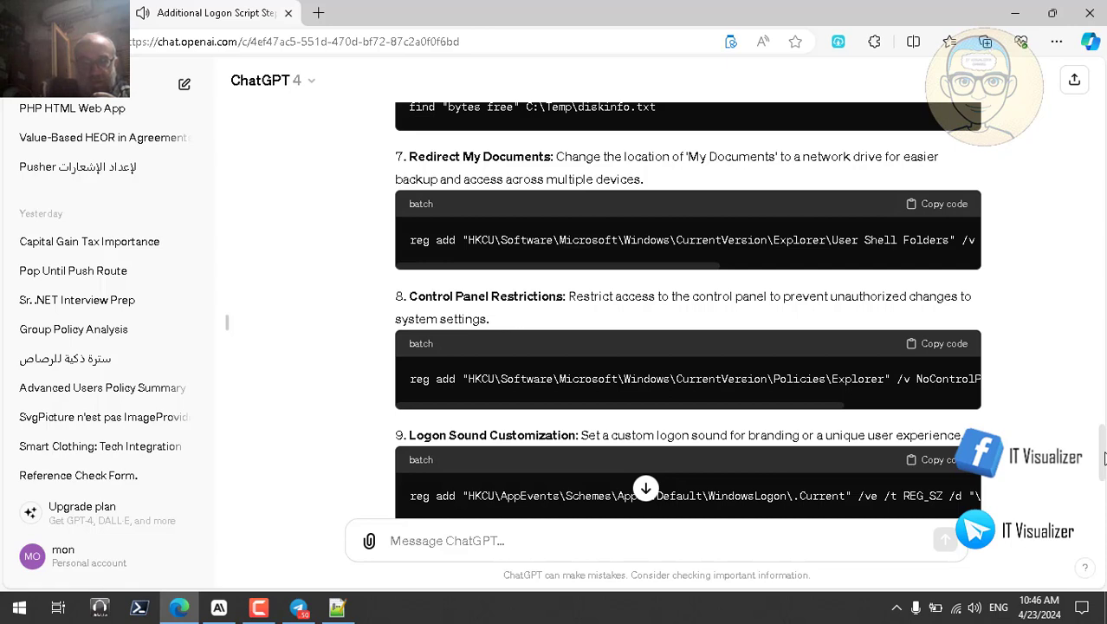
drag(1105, 456, 1105, 465)
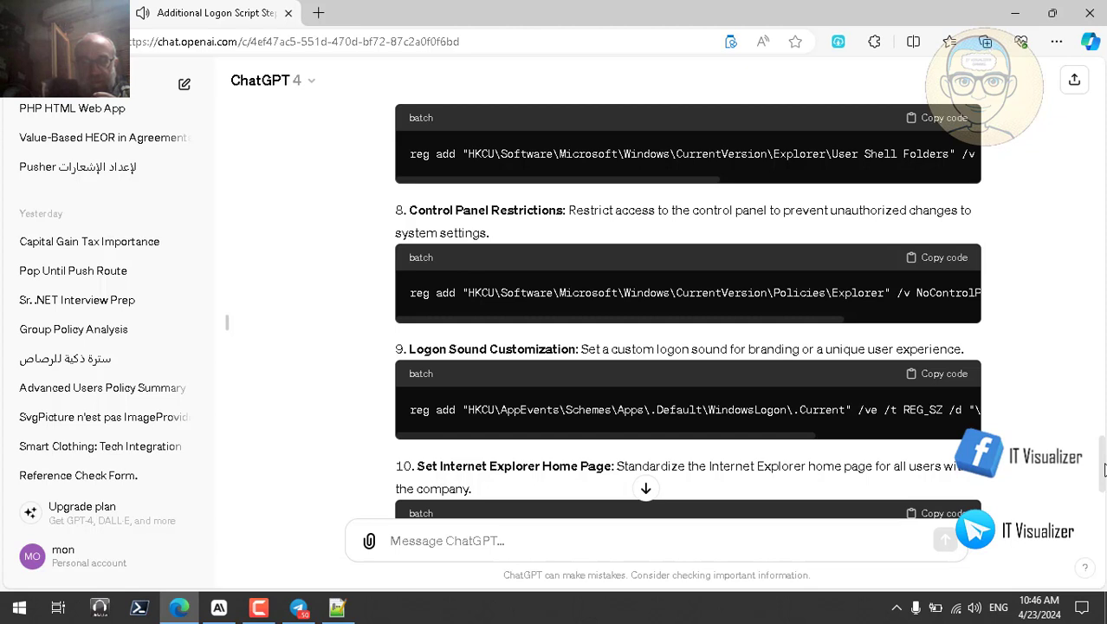
drag(1104, 468, 1103, 491)
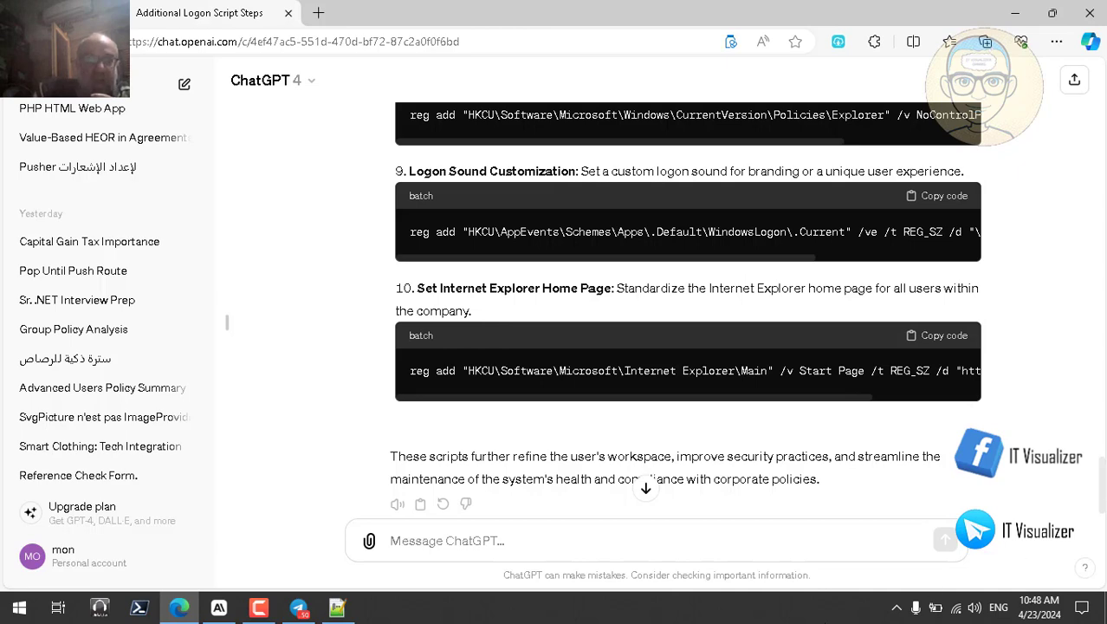
click(338, 611)
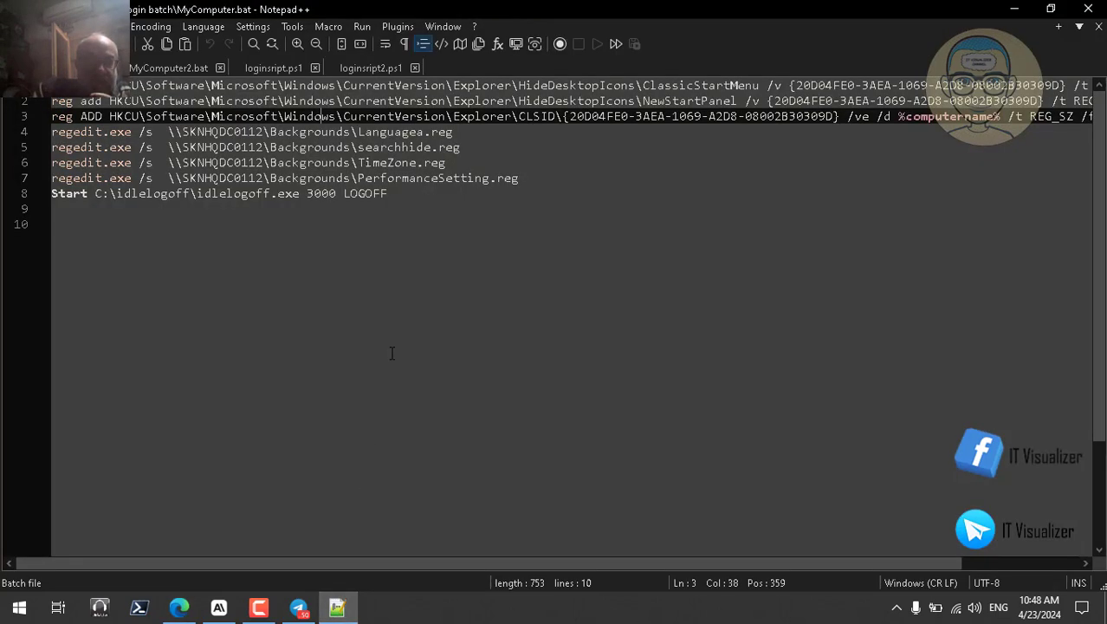